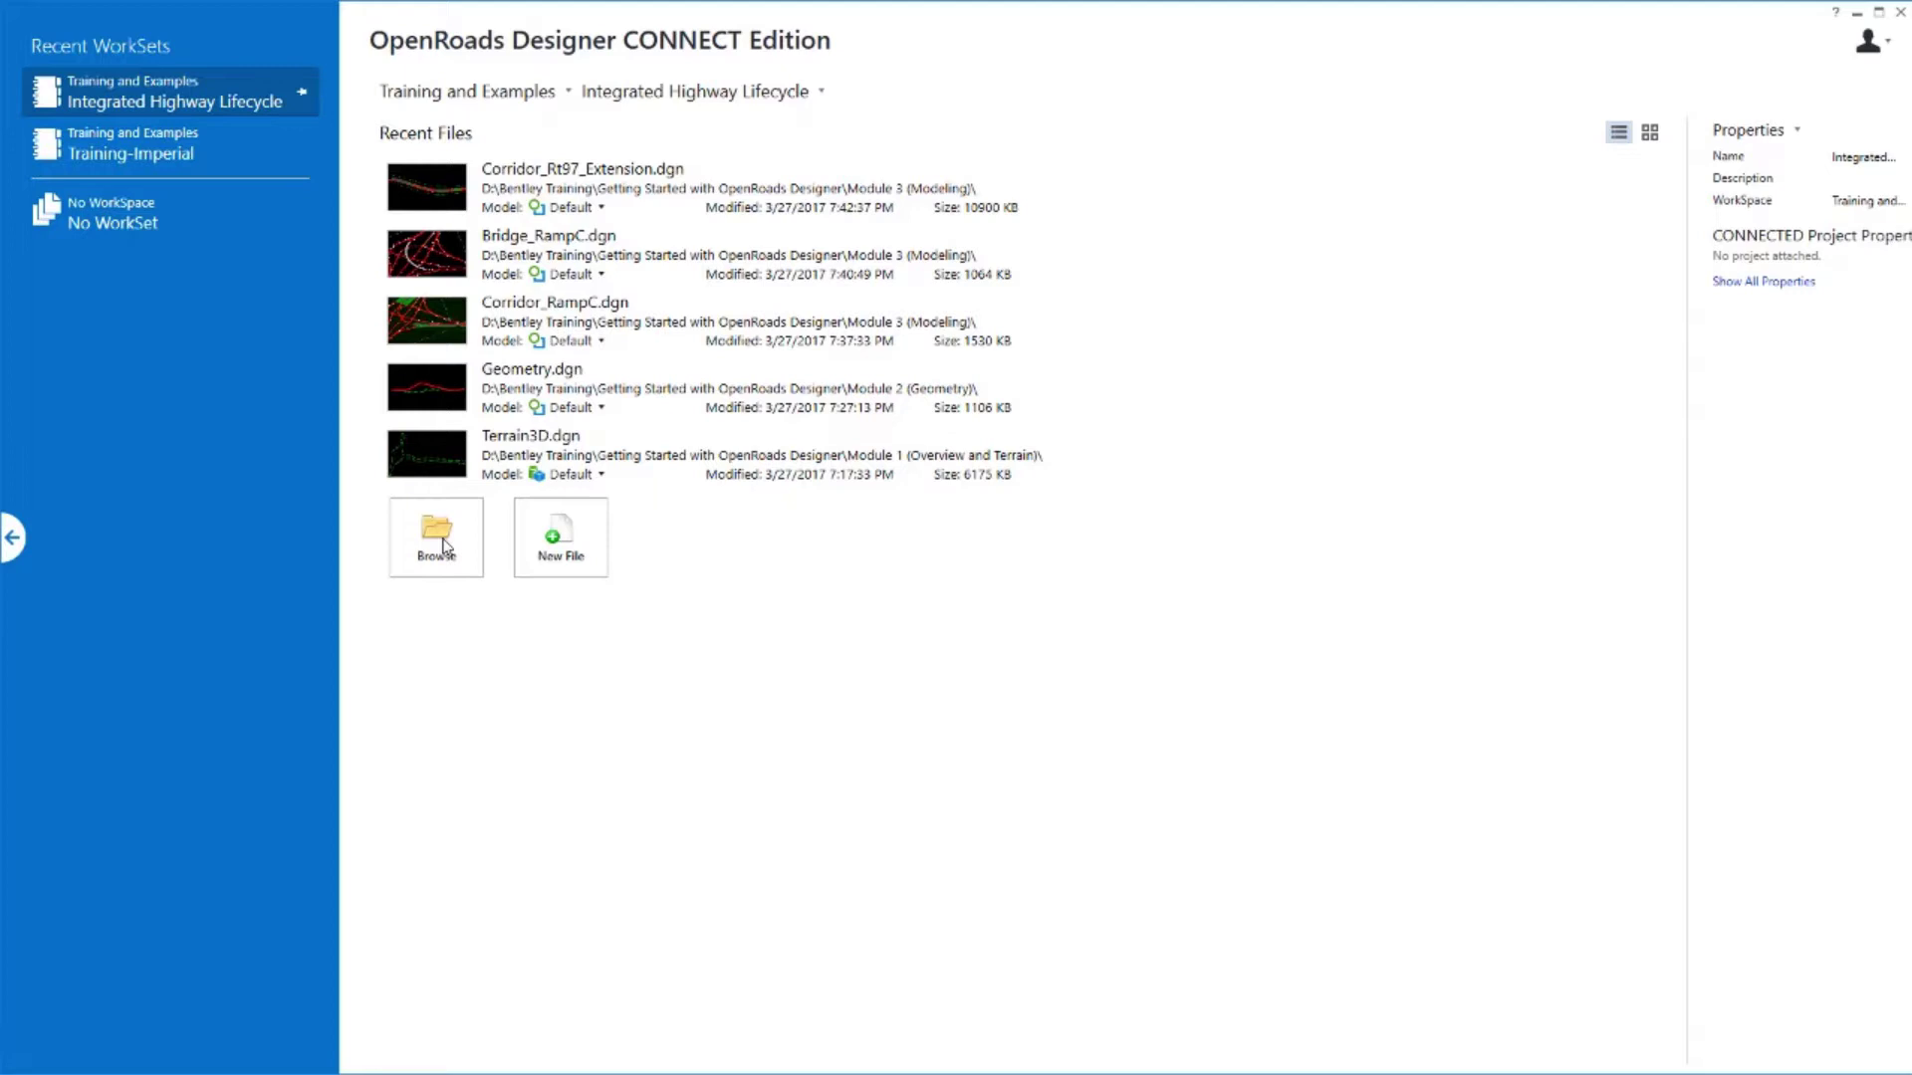
Open Superelevation.dgn from the Module 4 (Superelevation) training folder.
click(426, 539)
scroll(463, 727, down, 2)
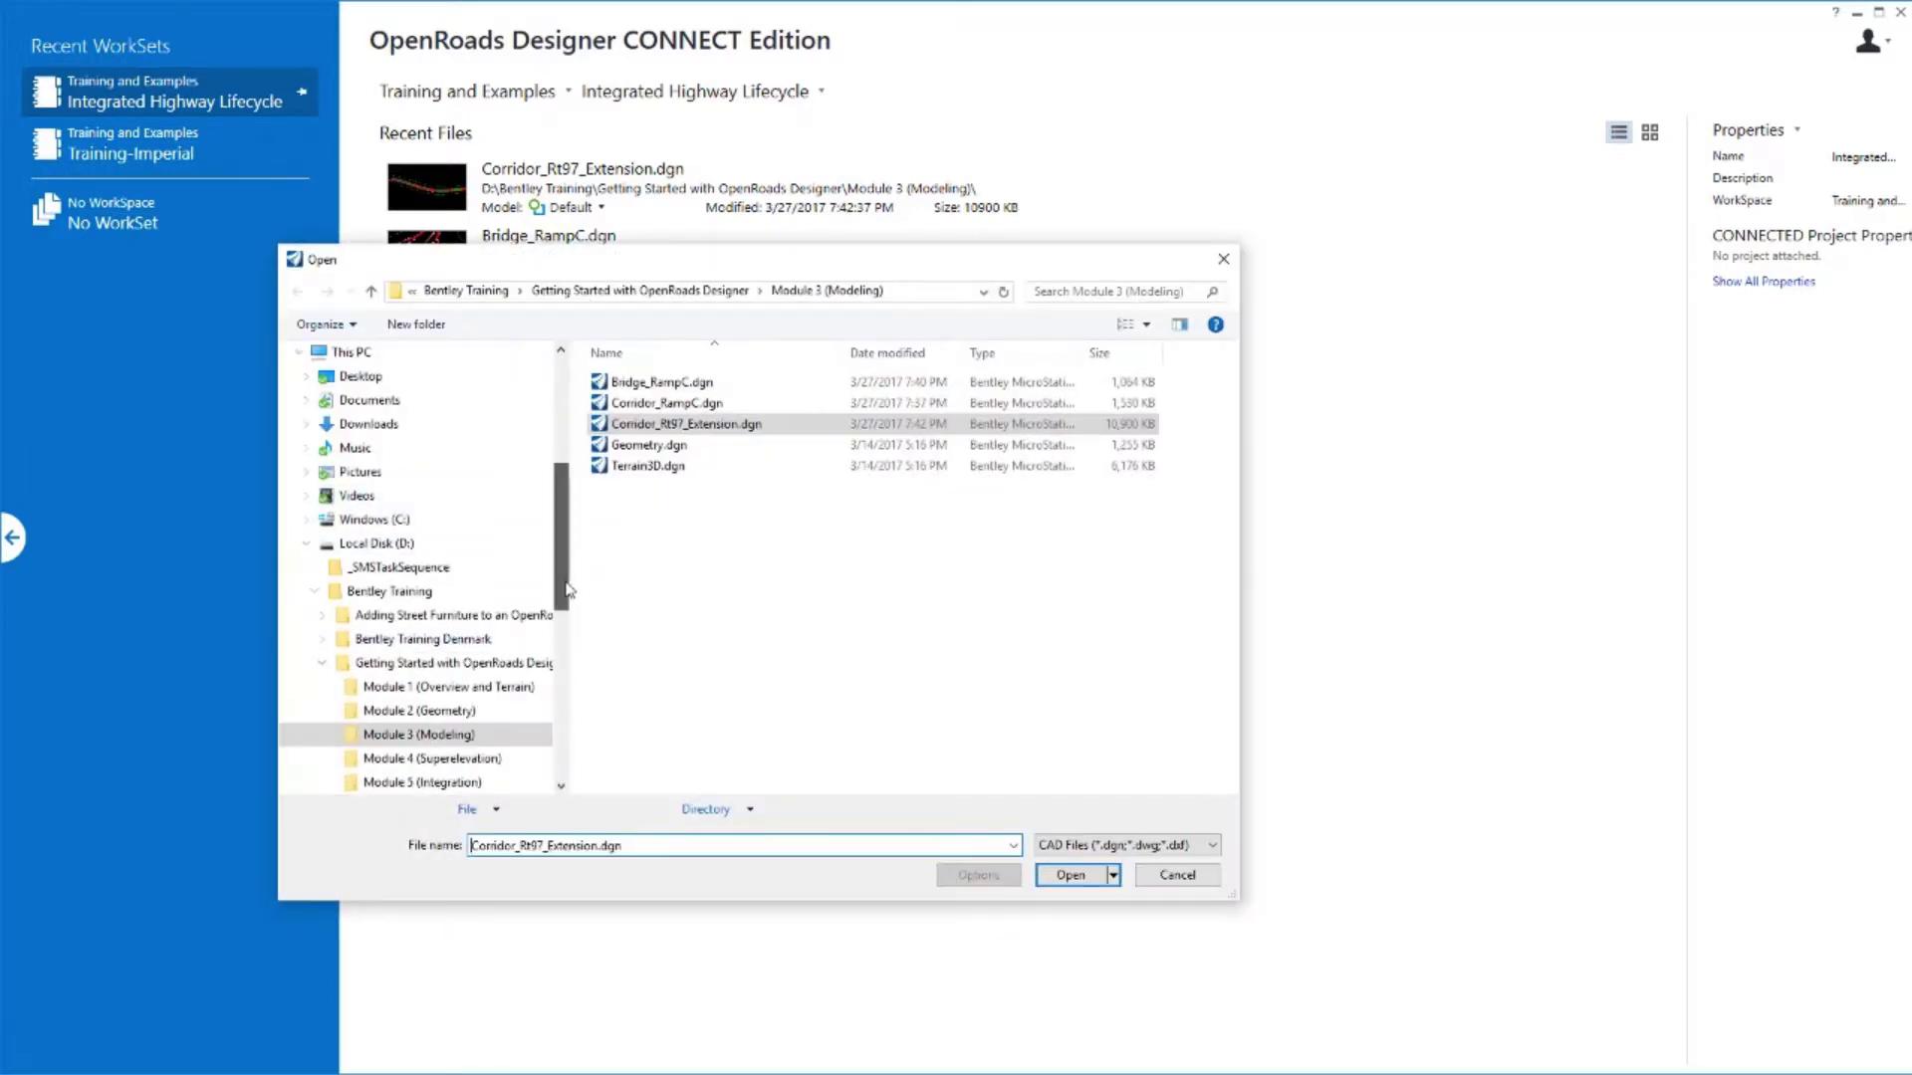
click(477, 689)
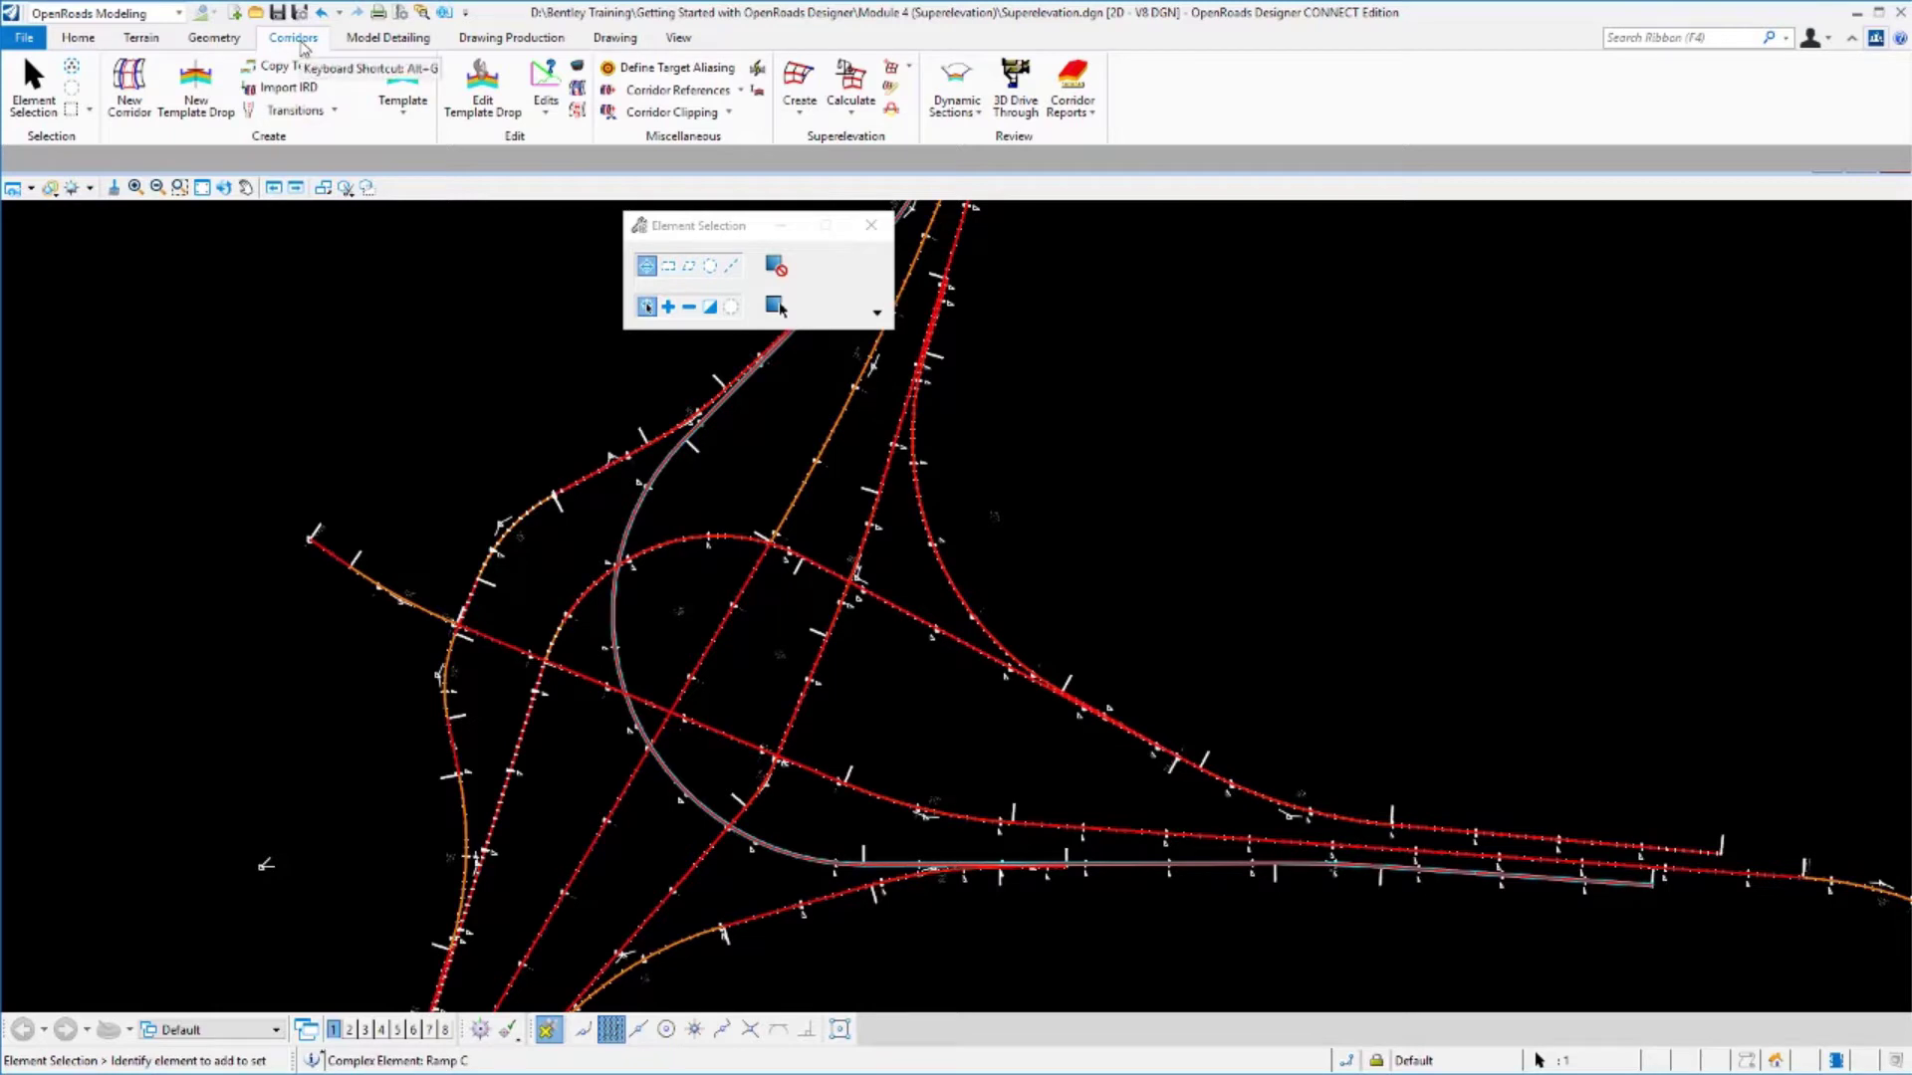
Begin a new superelevation section named RampC with the Superelevation feature definition.
click(800, 73)
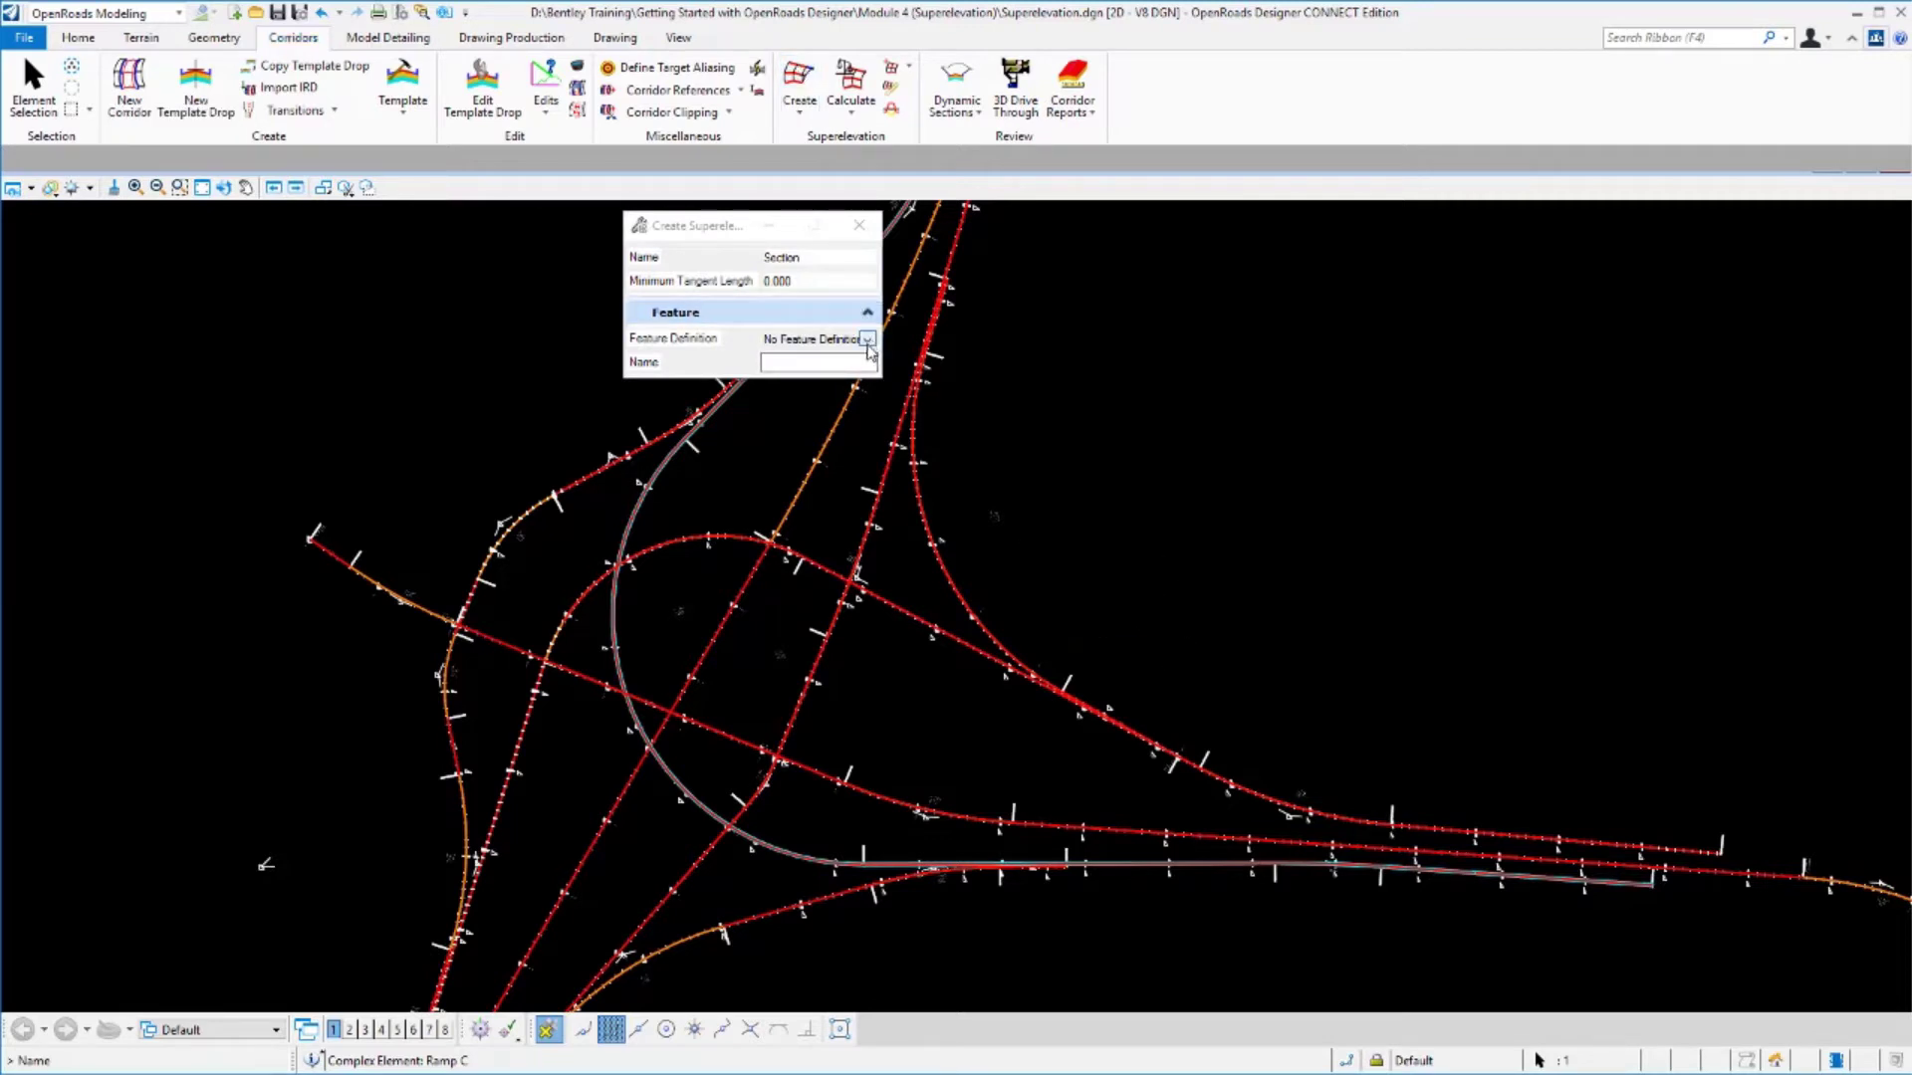
click(868, 342)
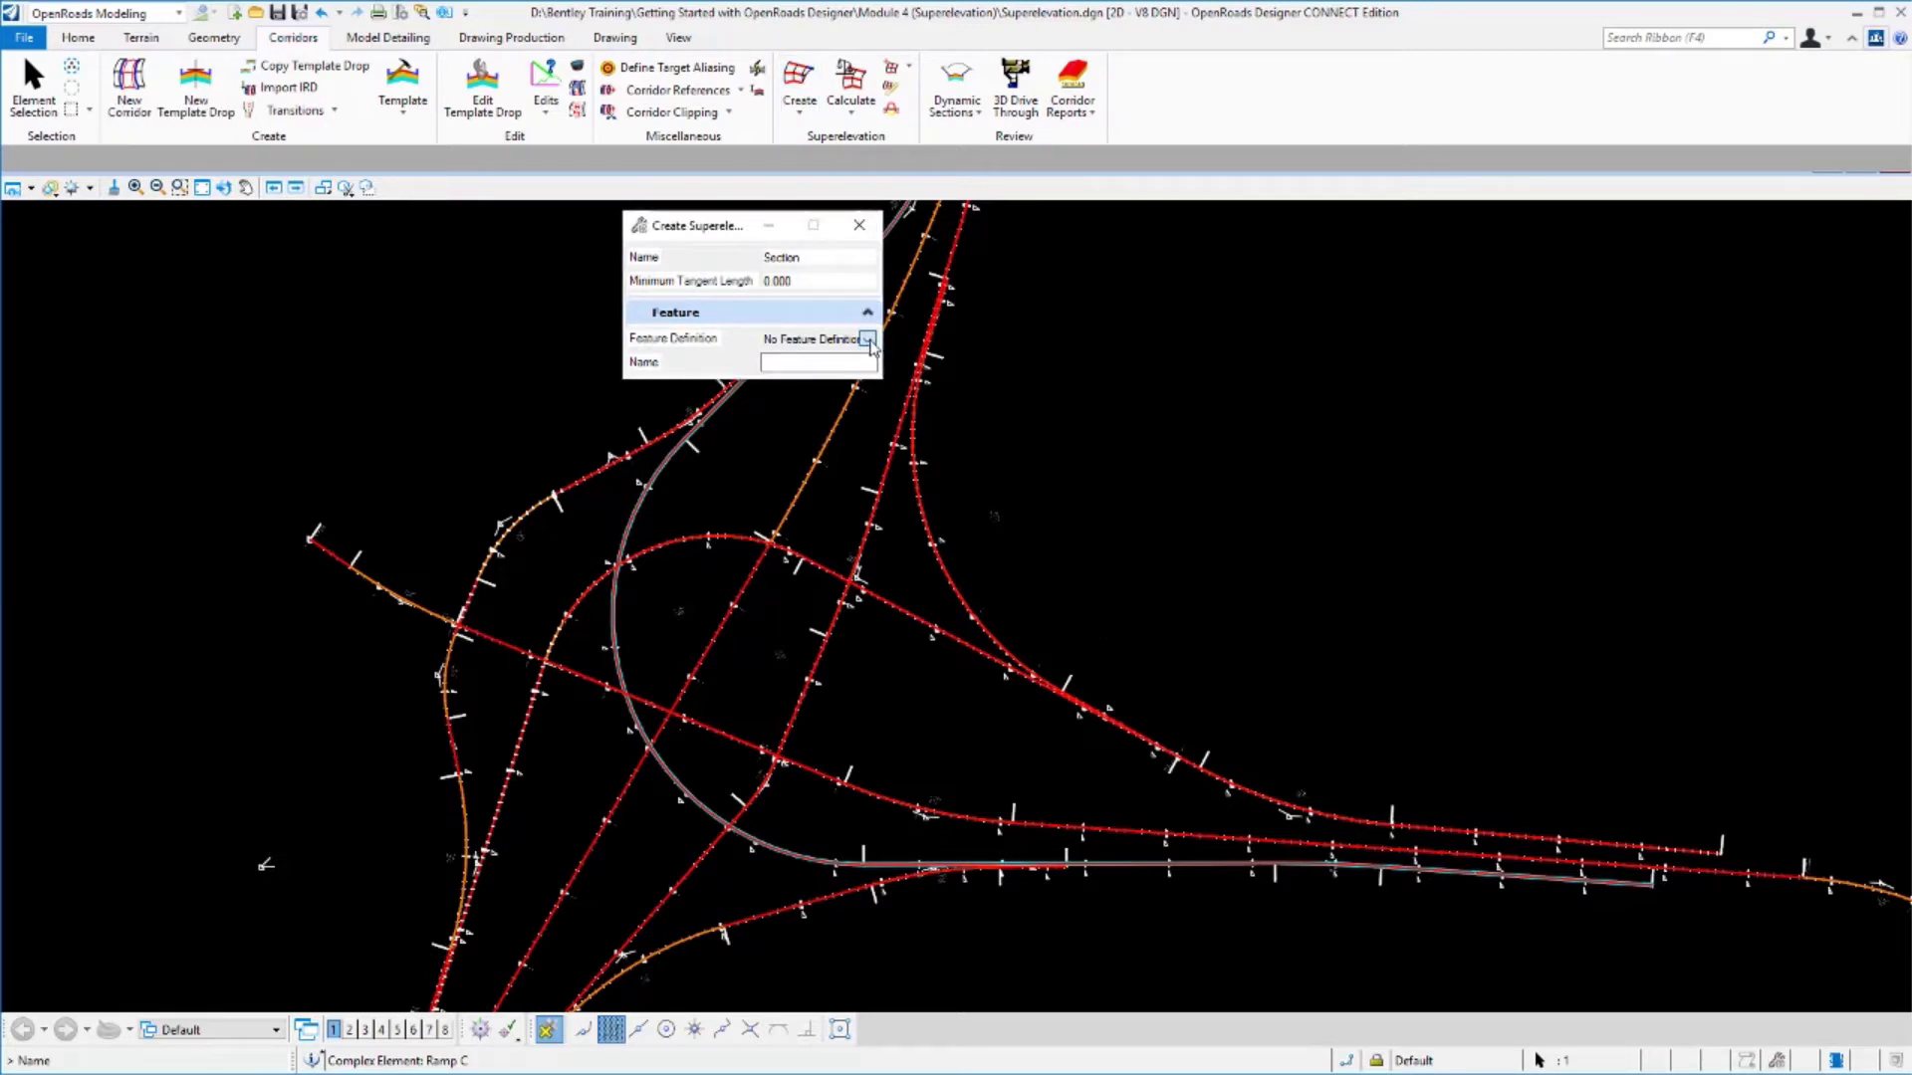
click(868, 341)
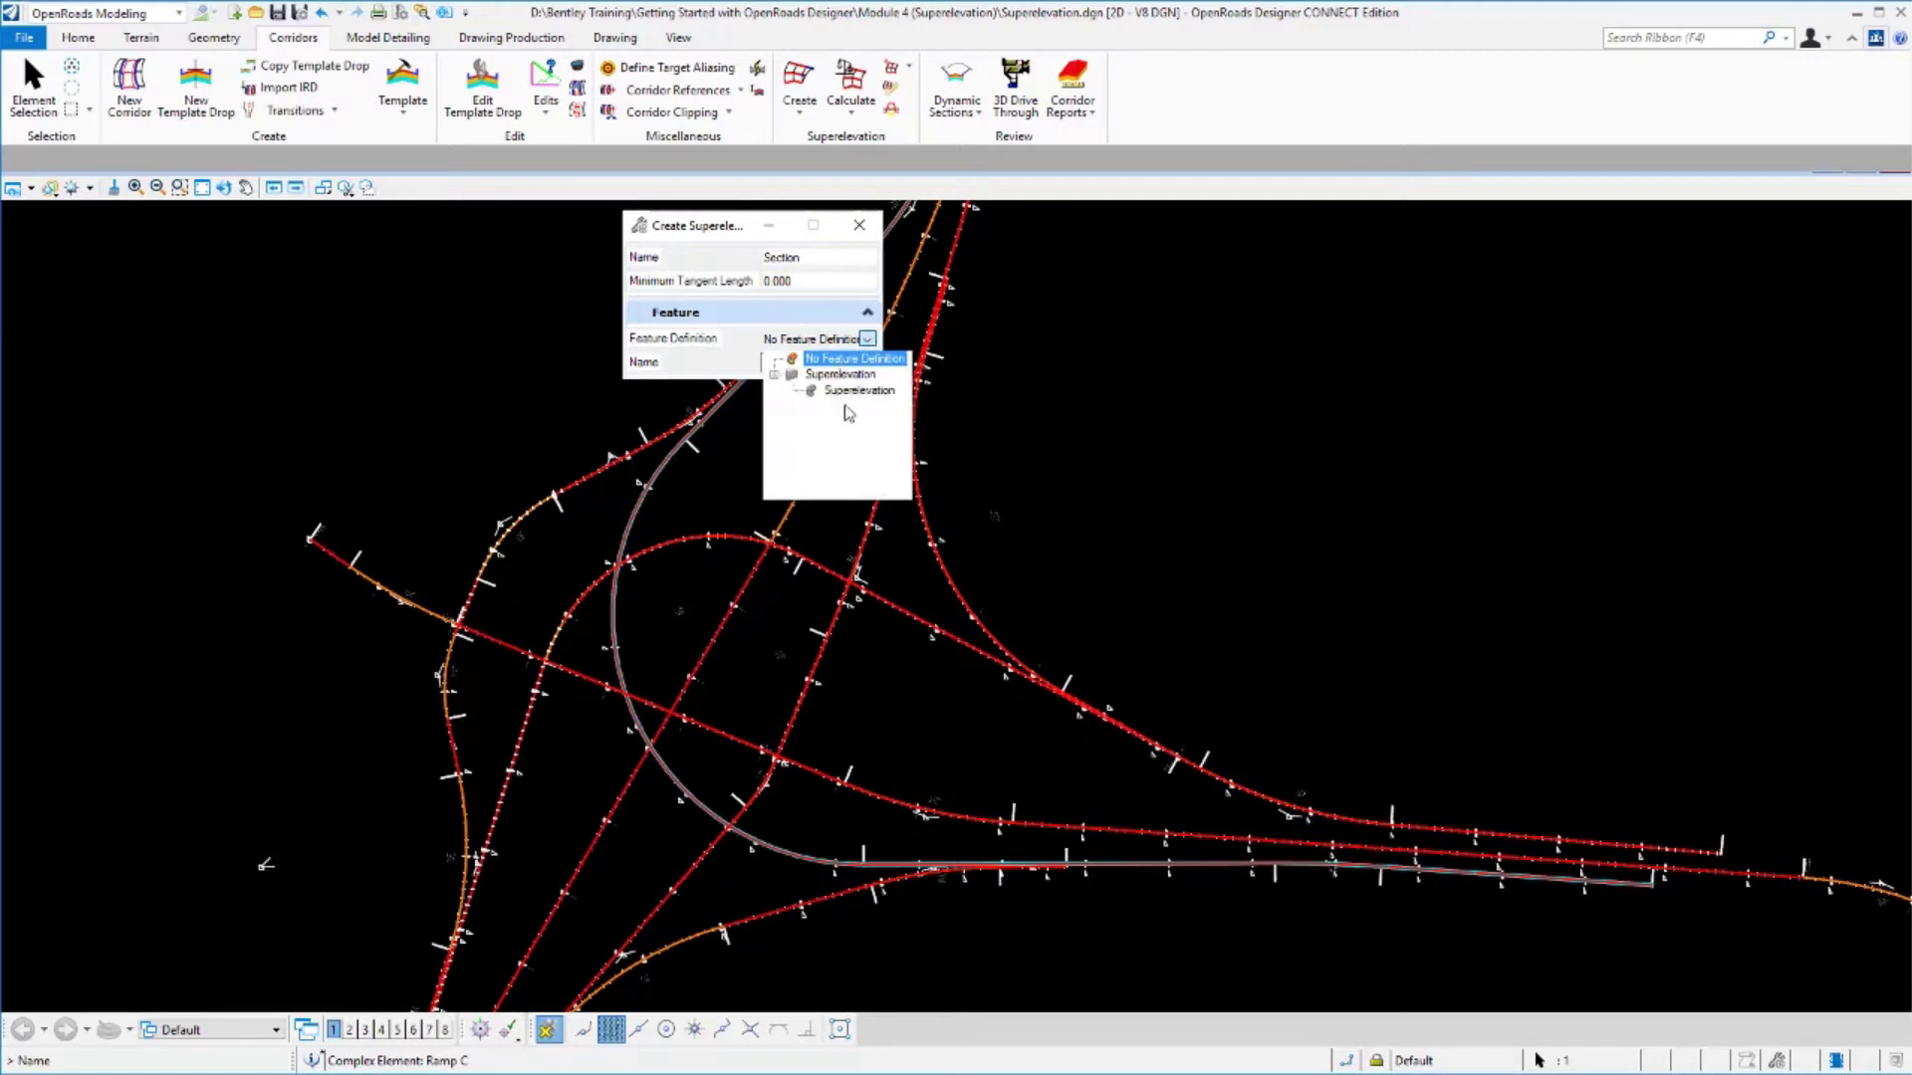
click(854, 391)
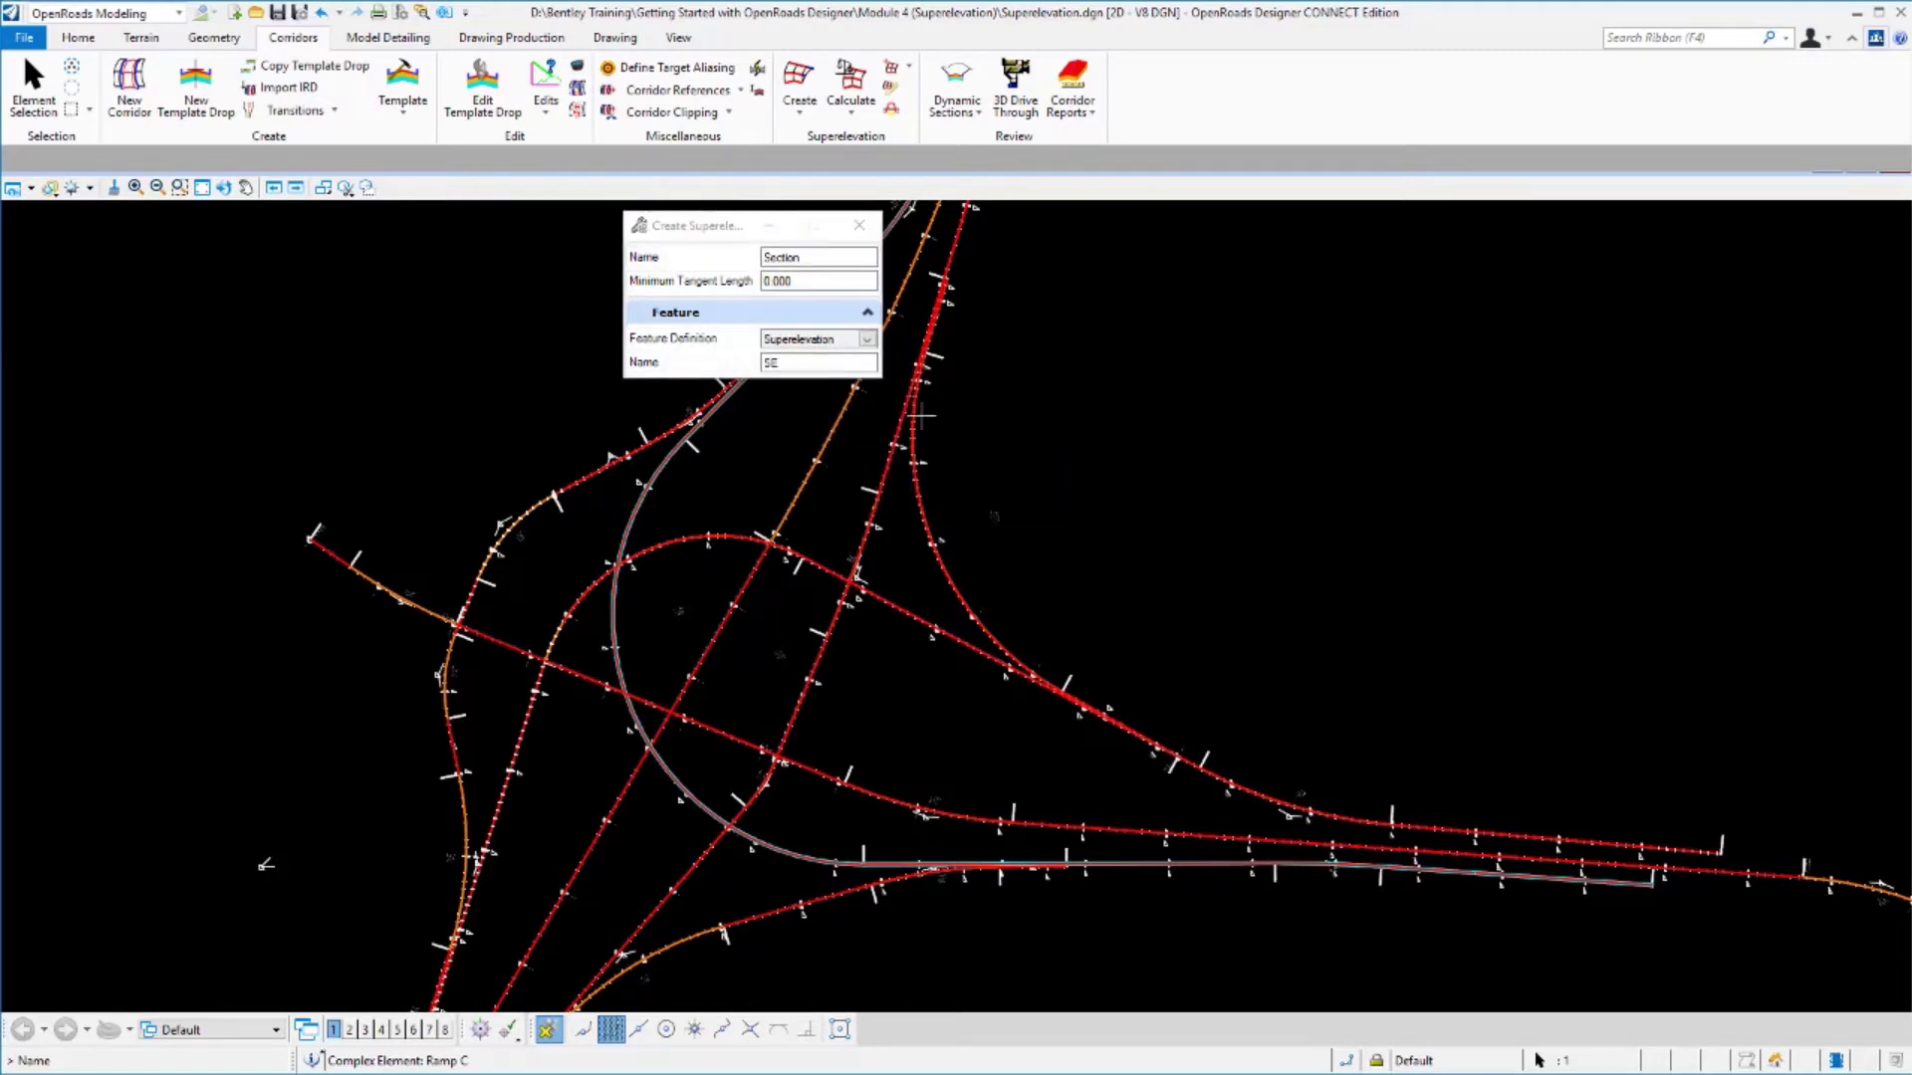
text(Ramp)
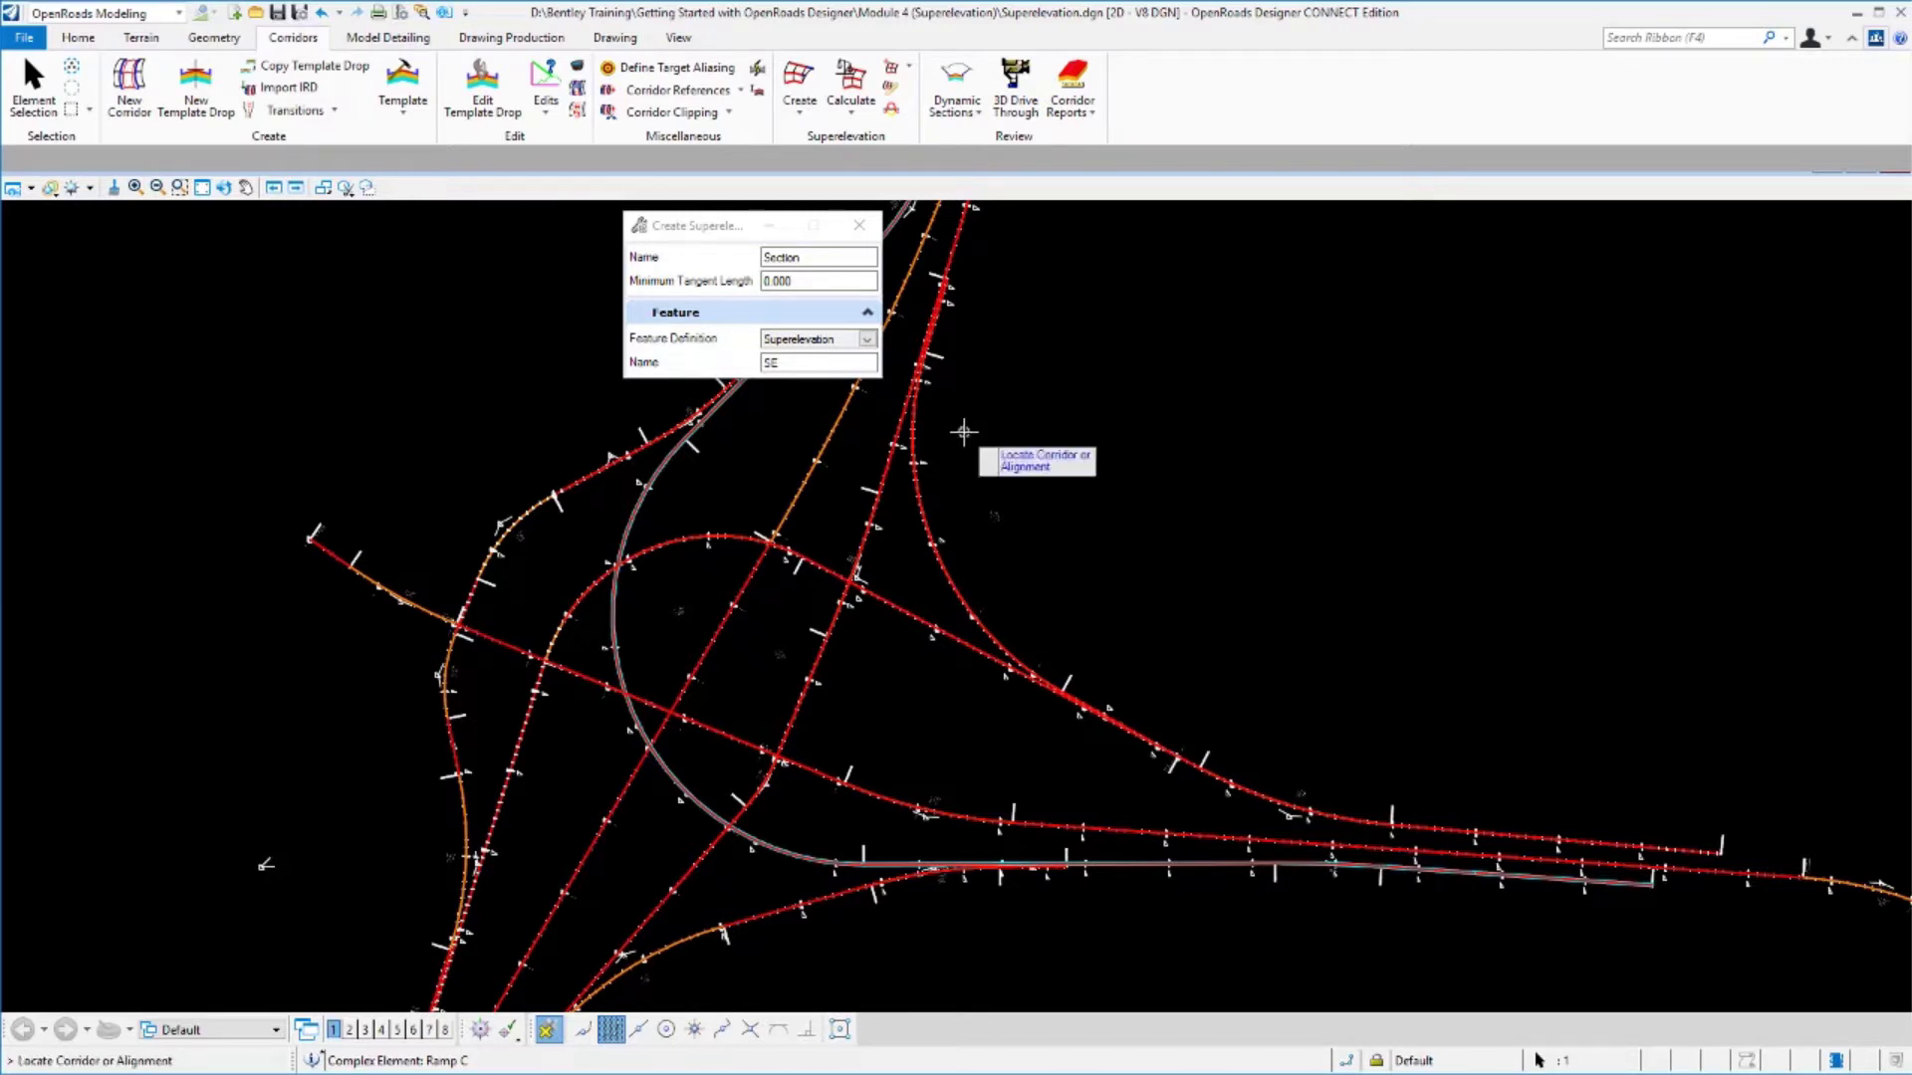
key(Return)
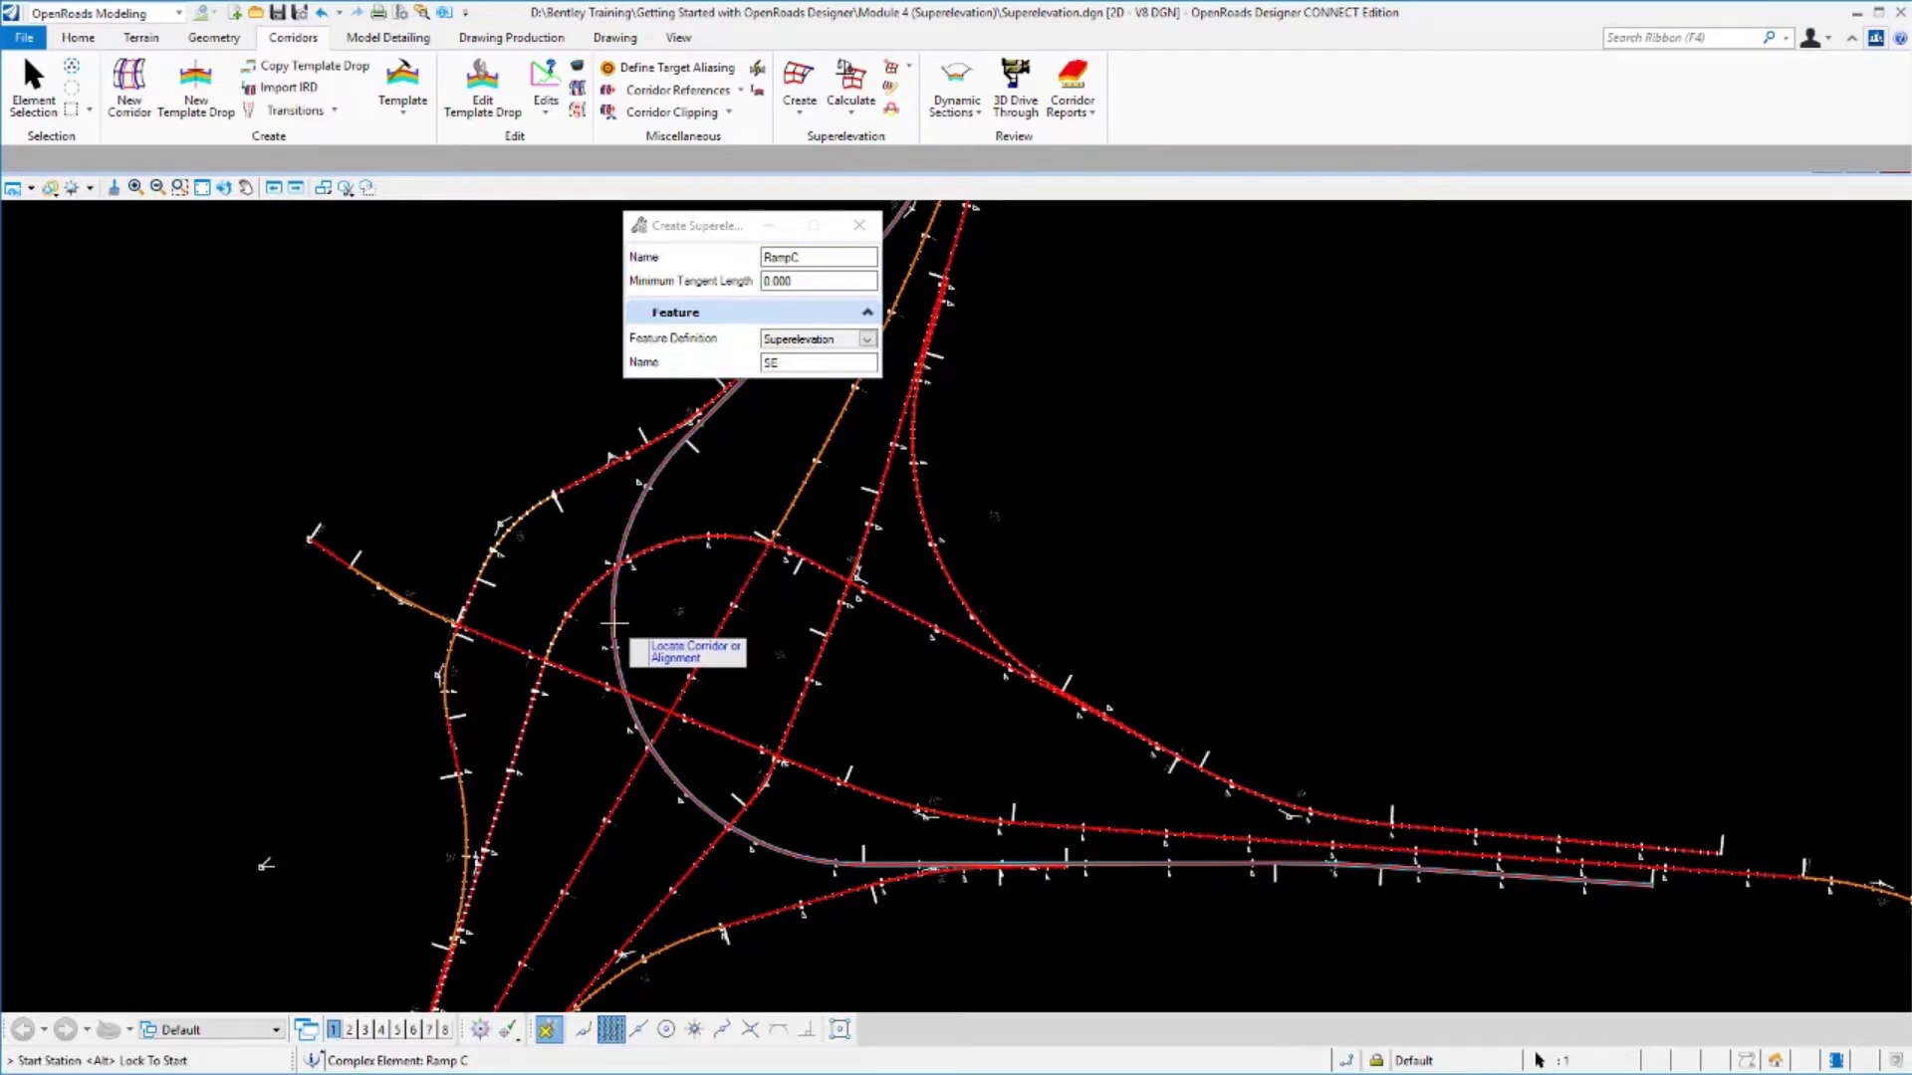
Create the section along the Ramp C alignment, locked to its start and end, with a minimum tangent length of 10000.
click(614, 623)
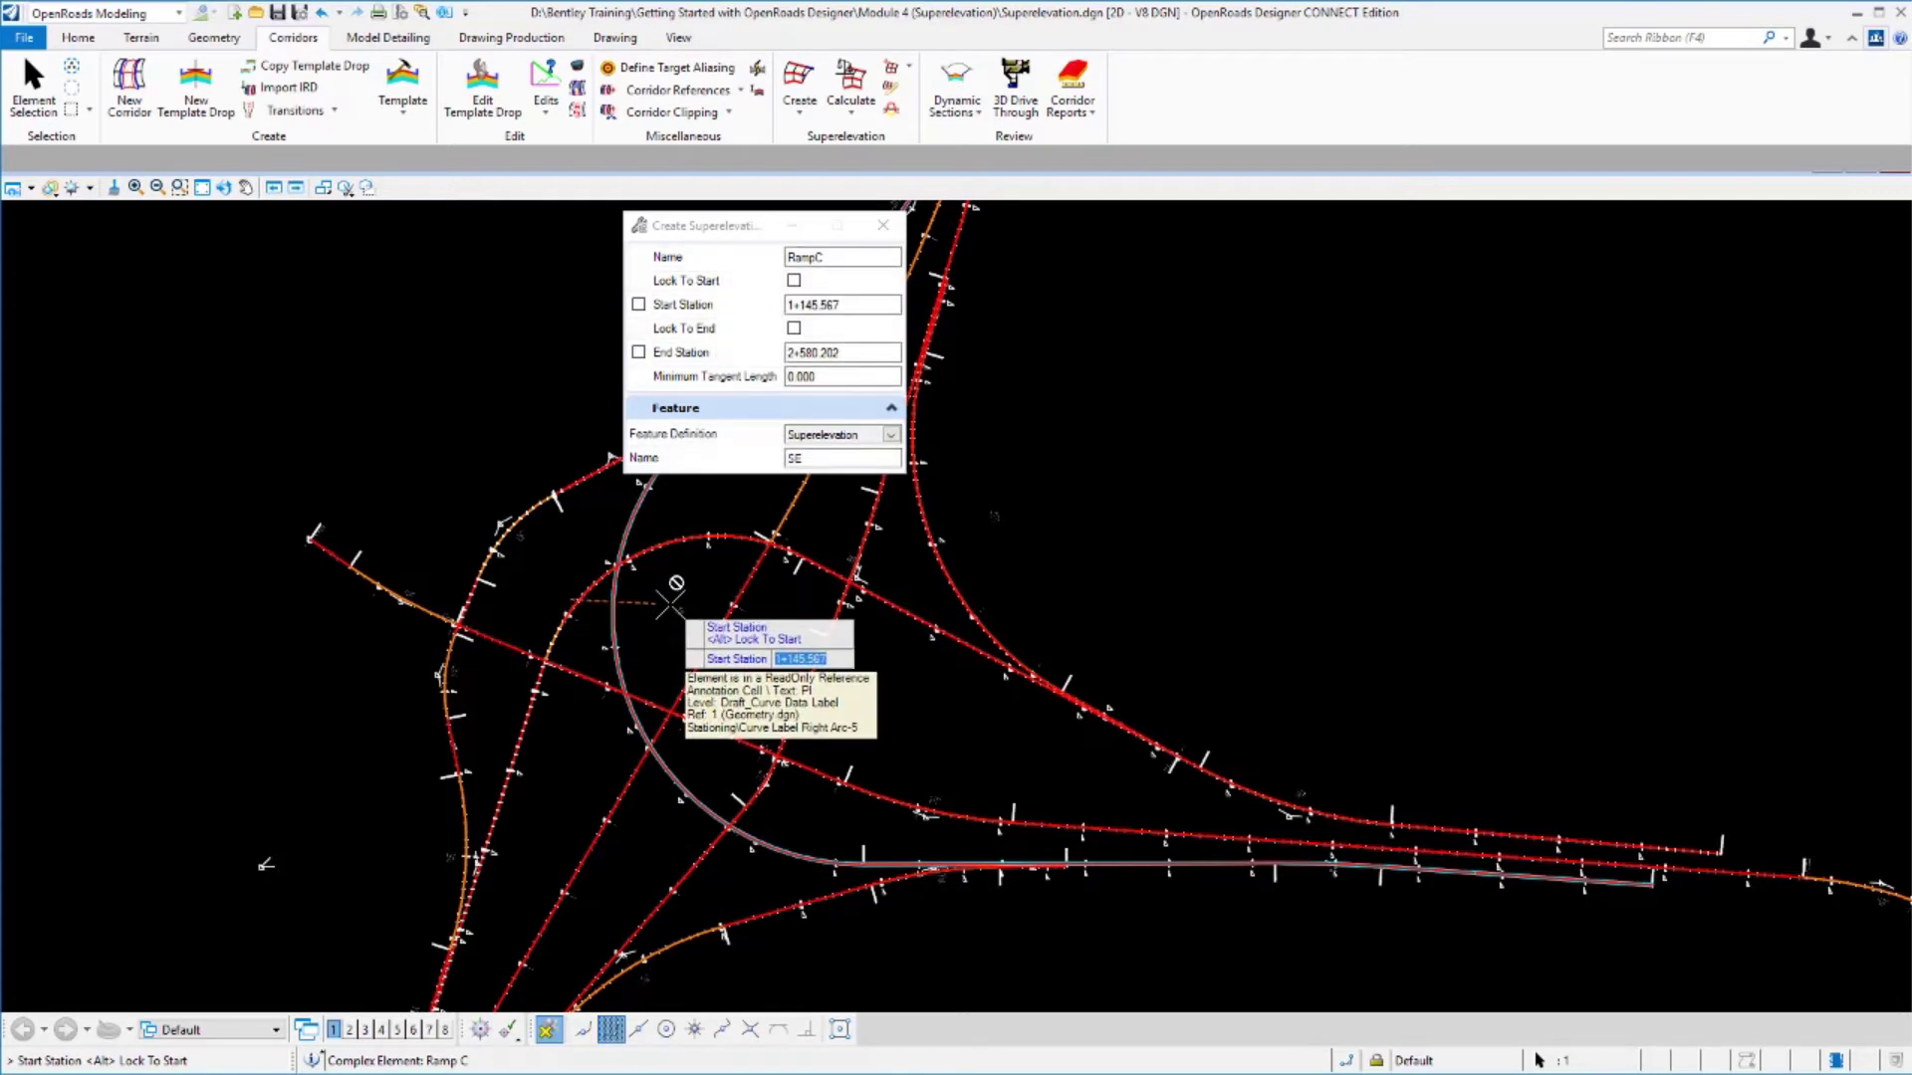
key(alt)
click(669, 602)
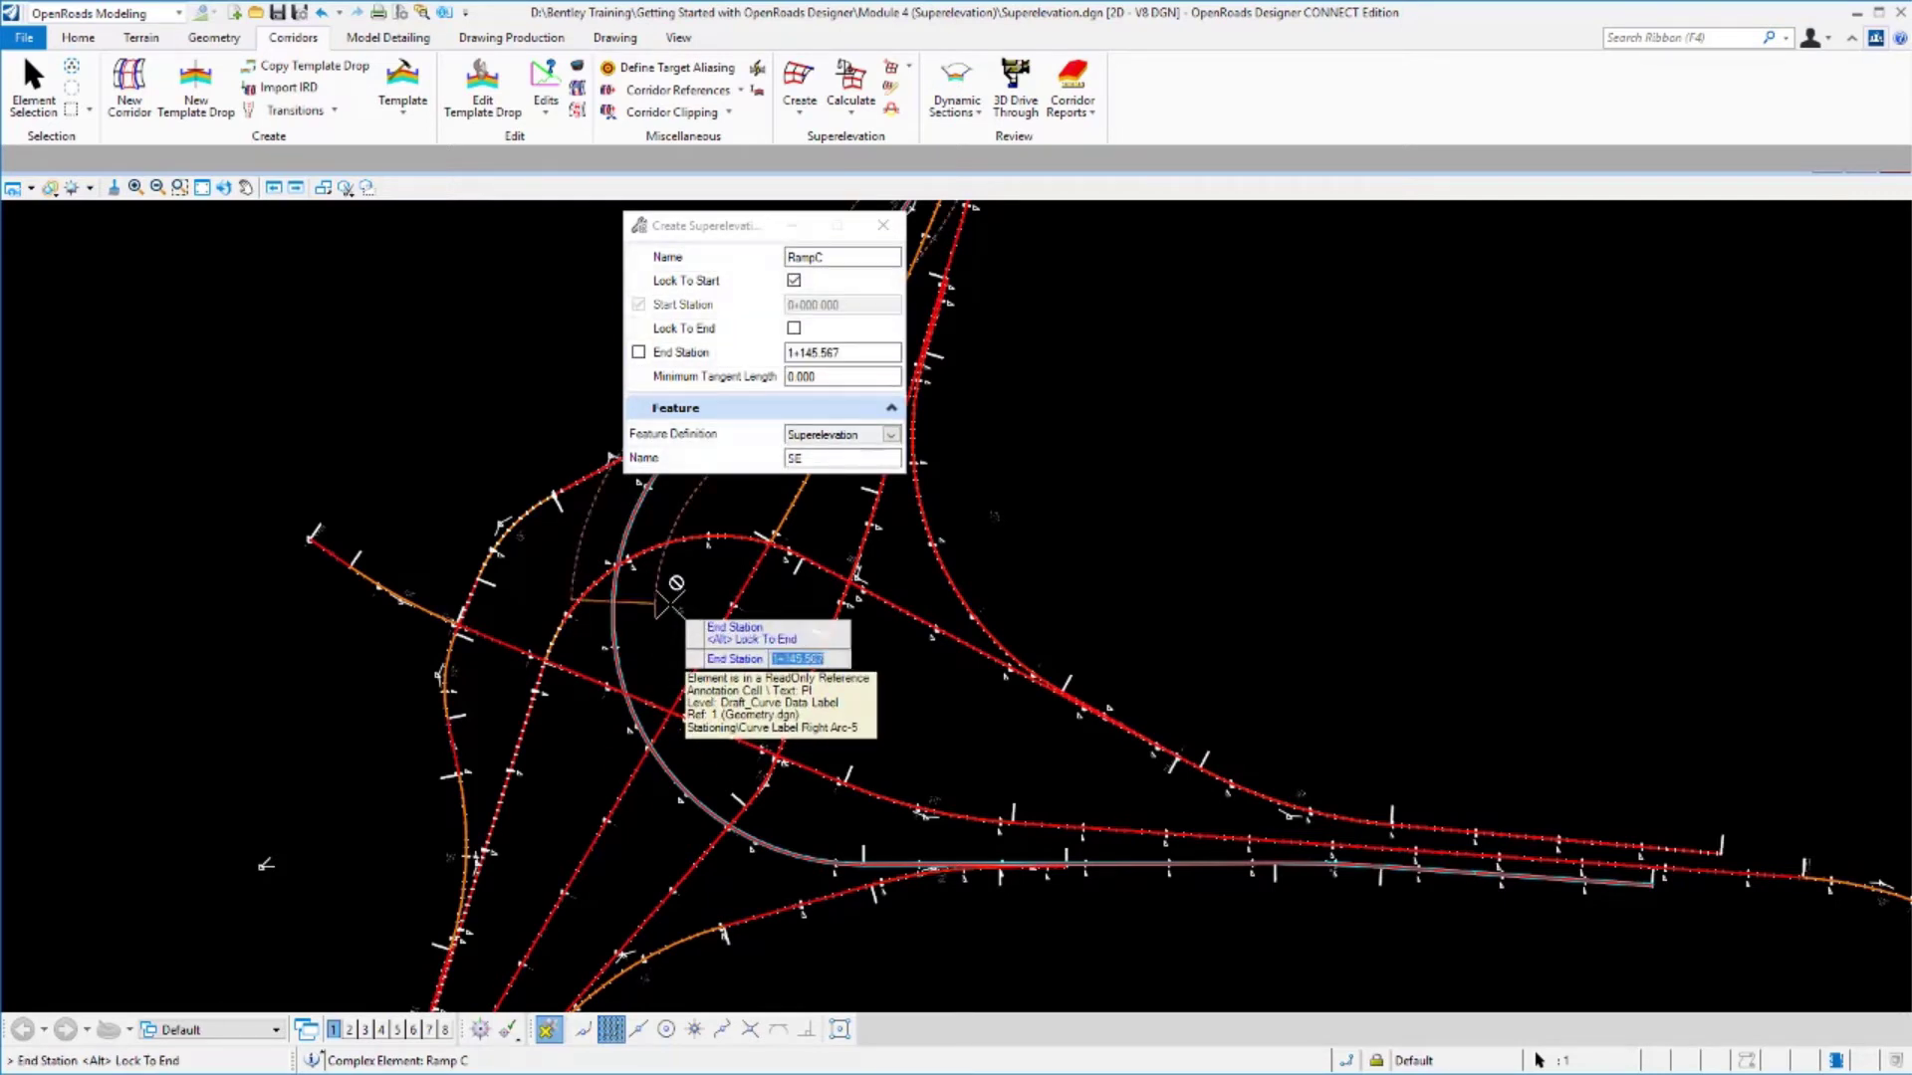
key(alt)
click(669, 602)
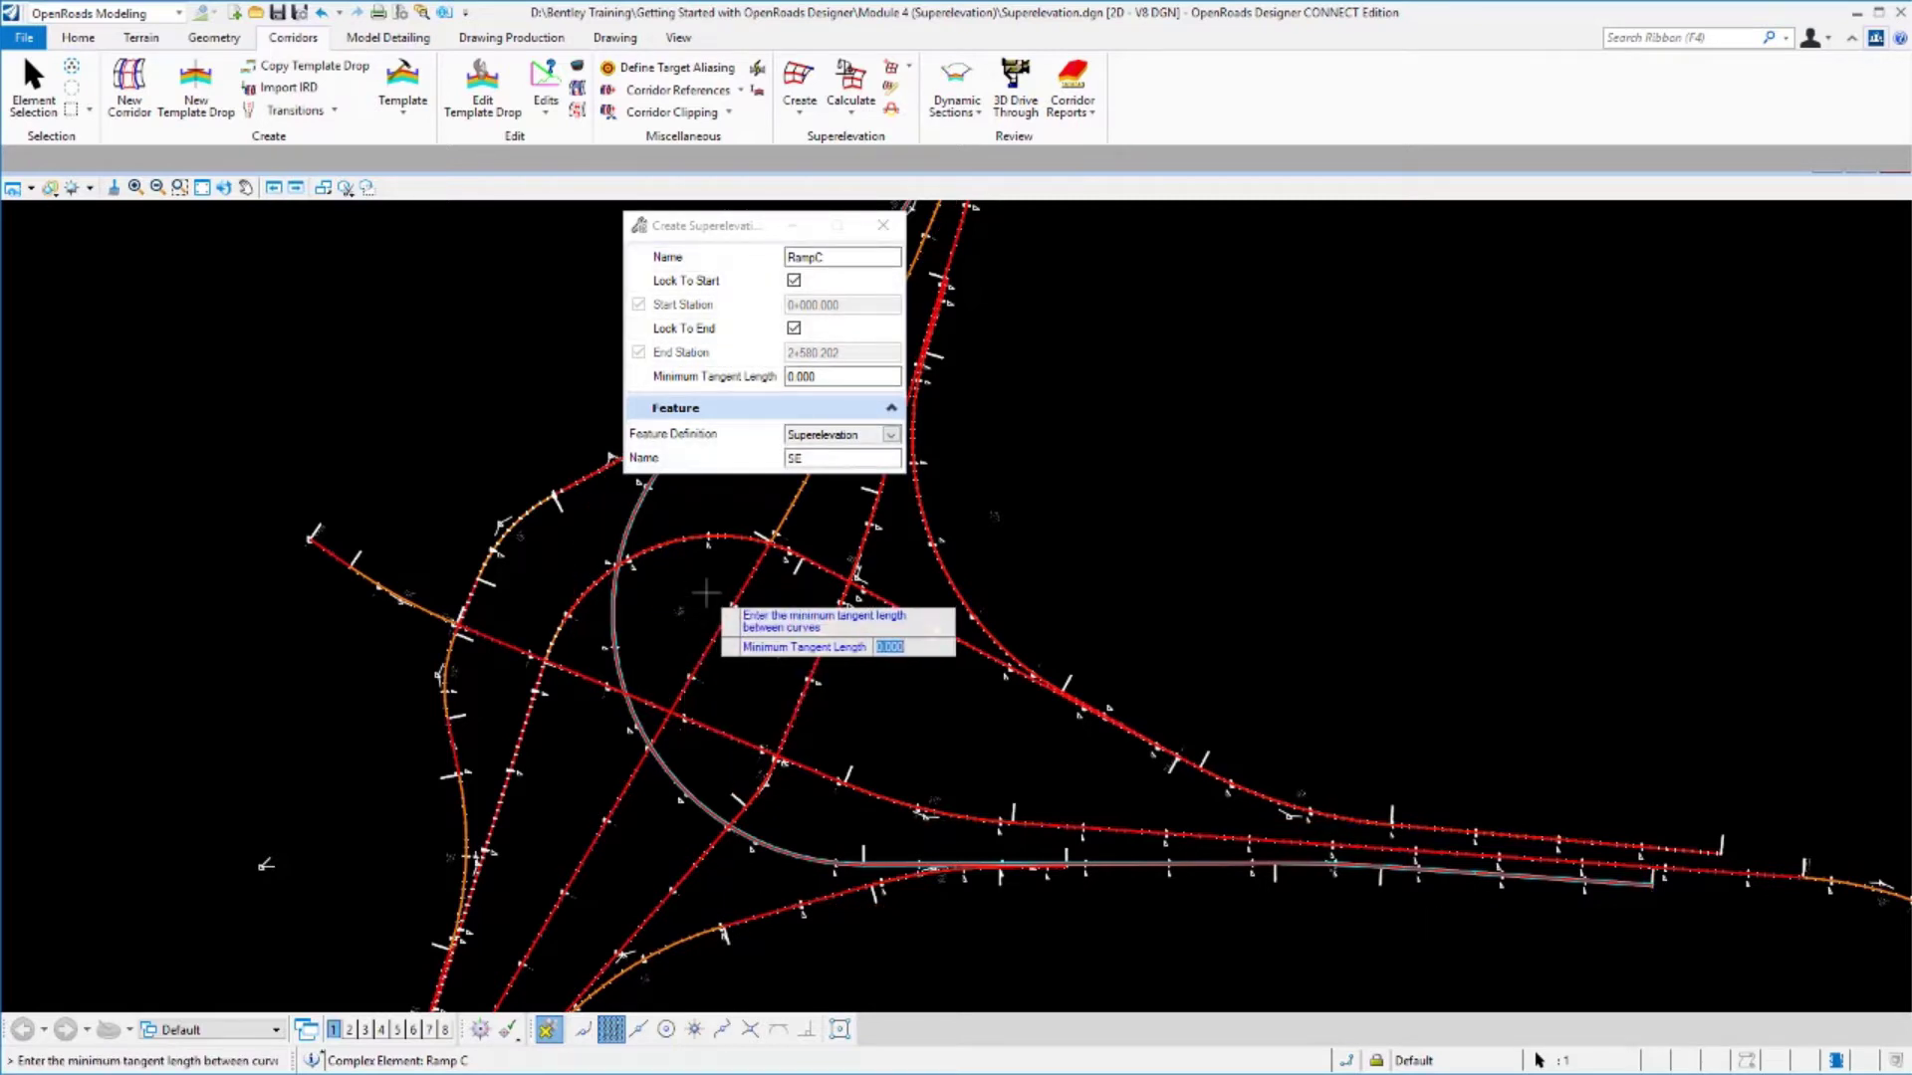
text(10000)
key(Return)
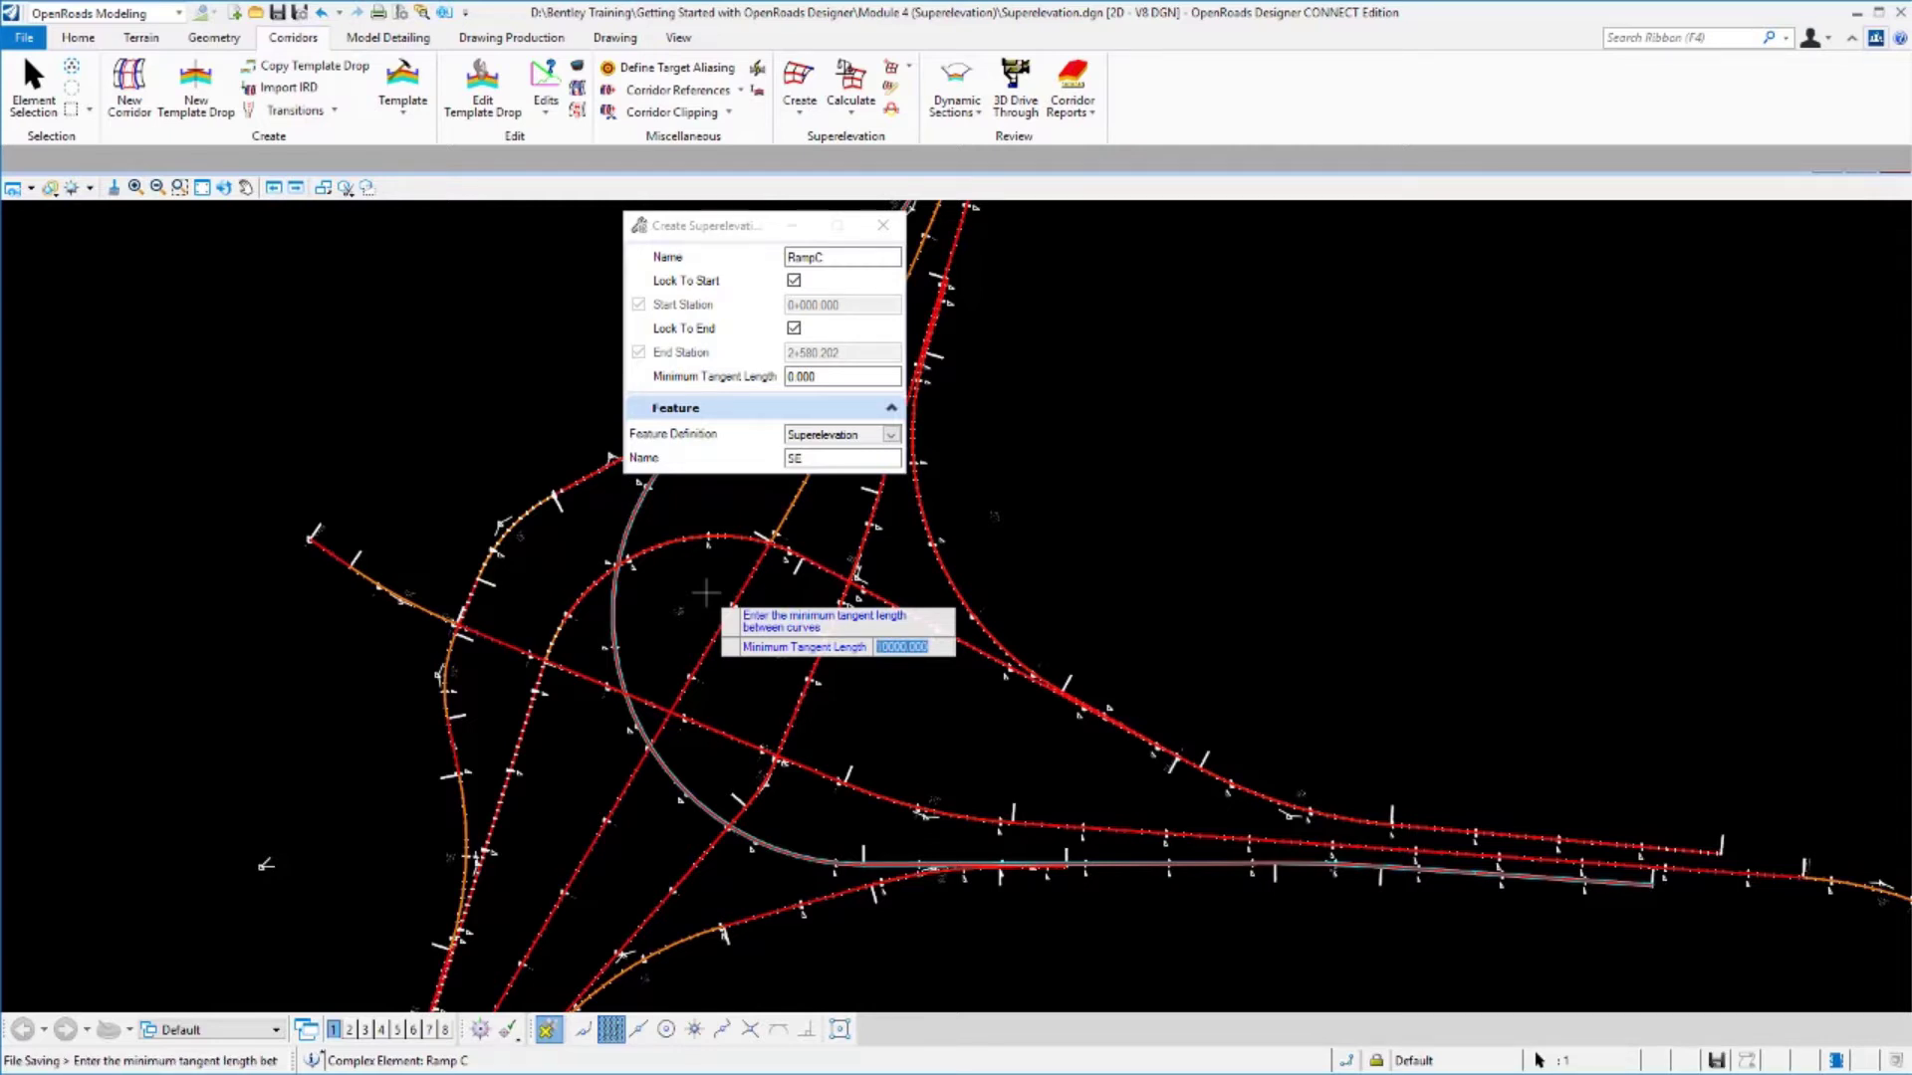
key(Return)
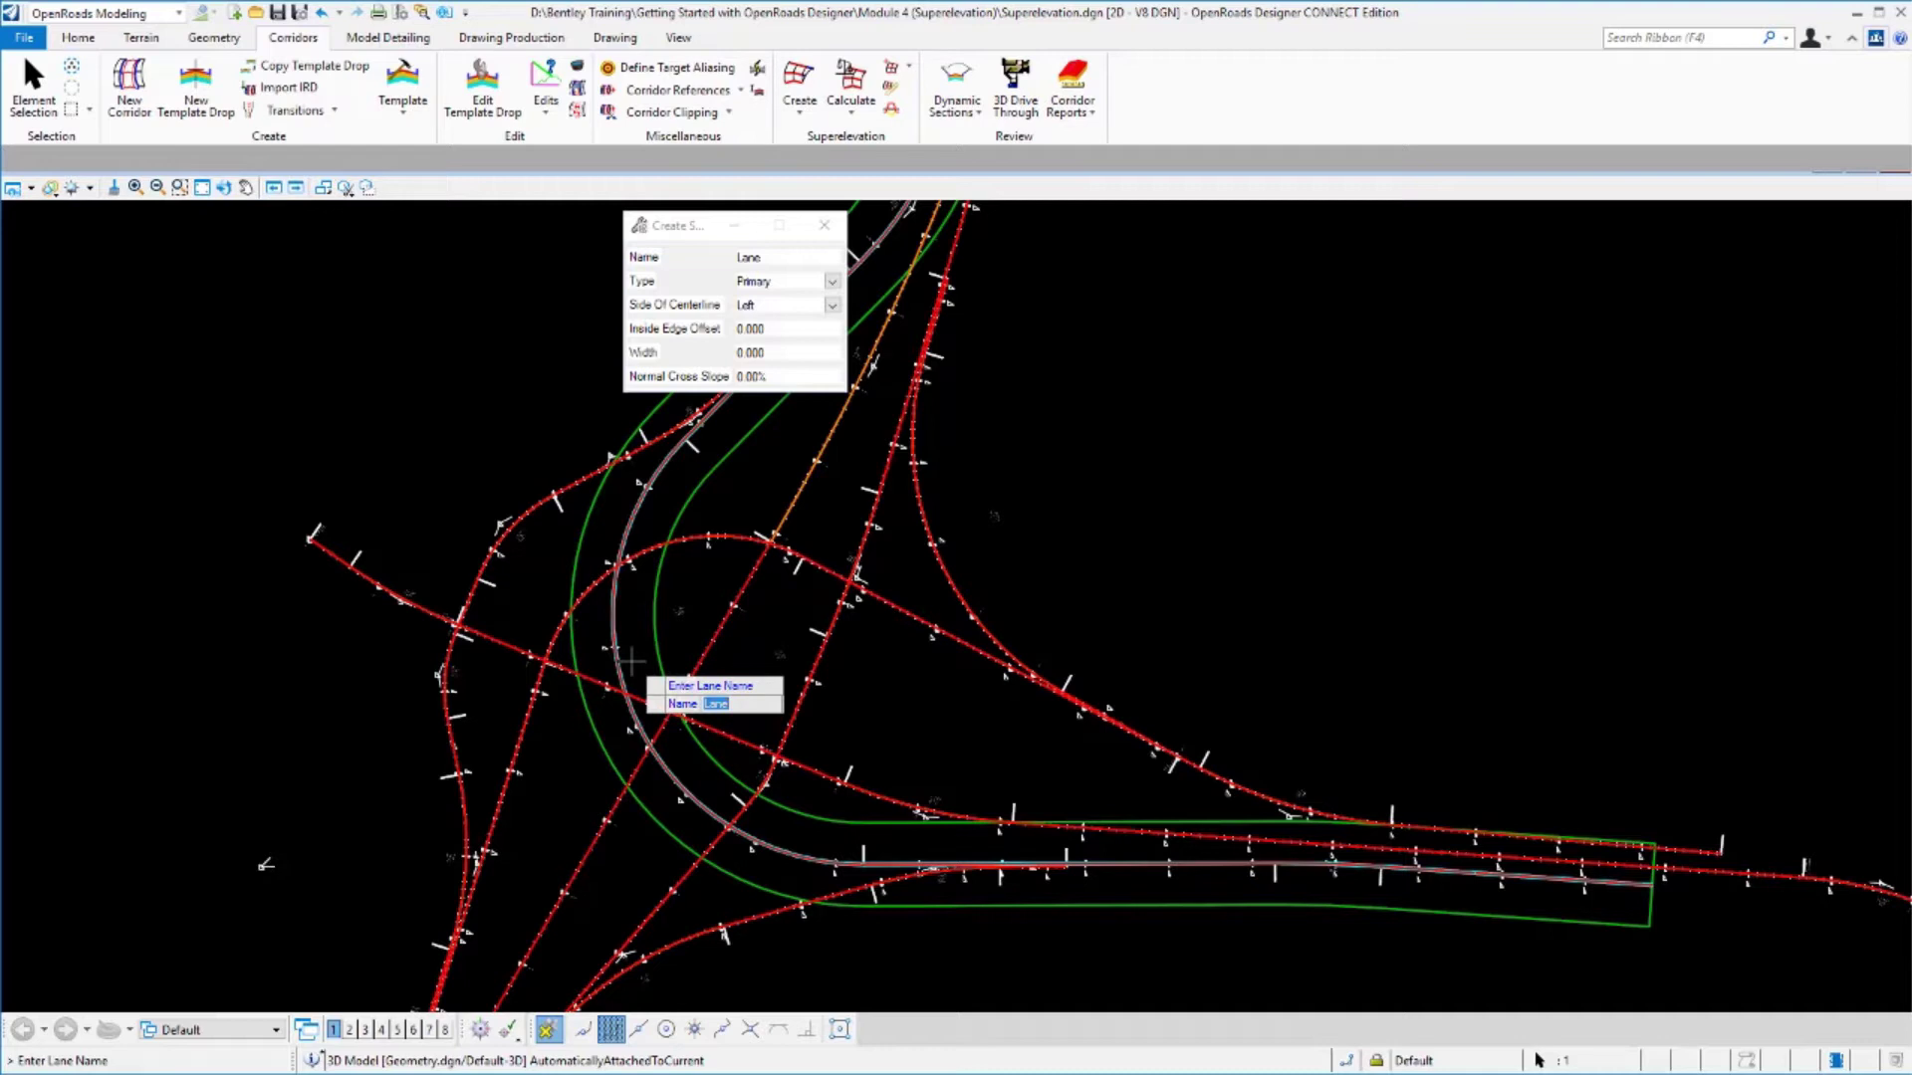
Define a superelevation lane named Ramp as Primary, on the Left side of the centerline, with an inside edge offset of 0.000.
text(Ramp)
key(Return)
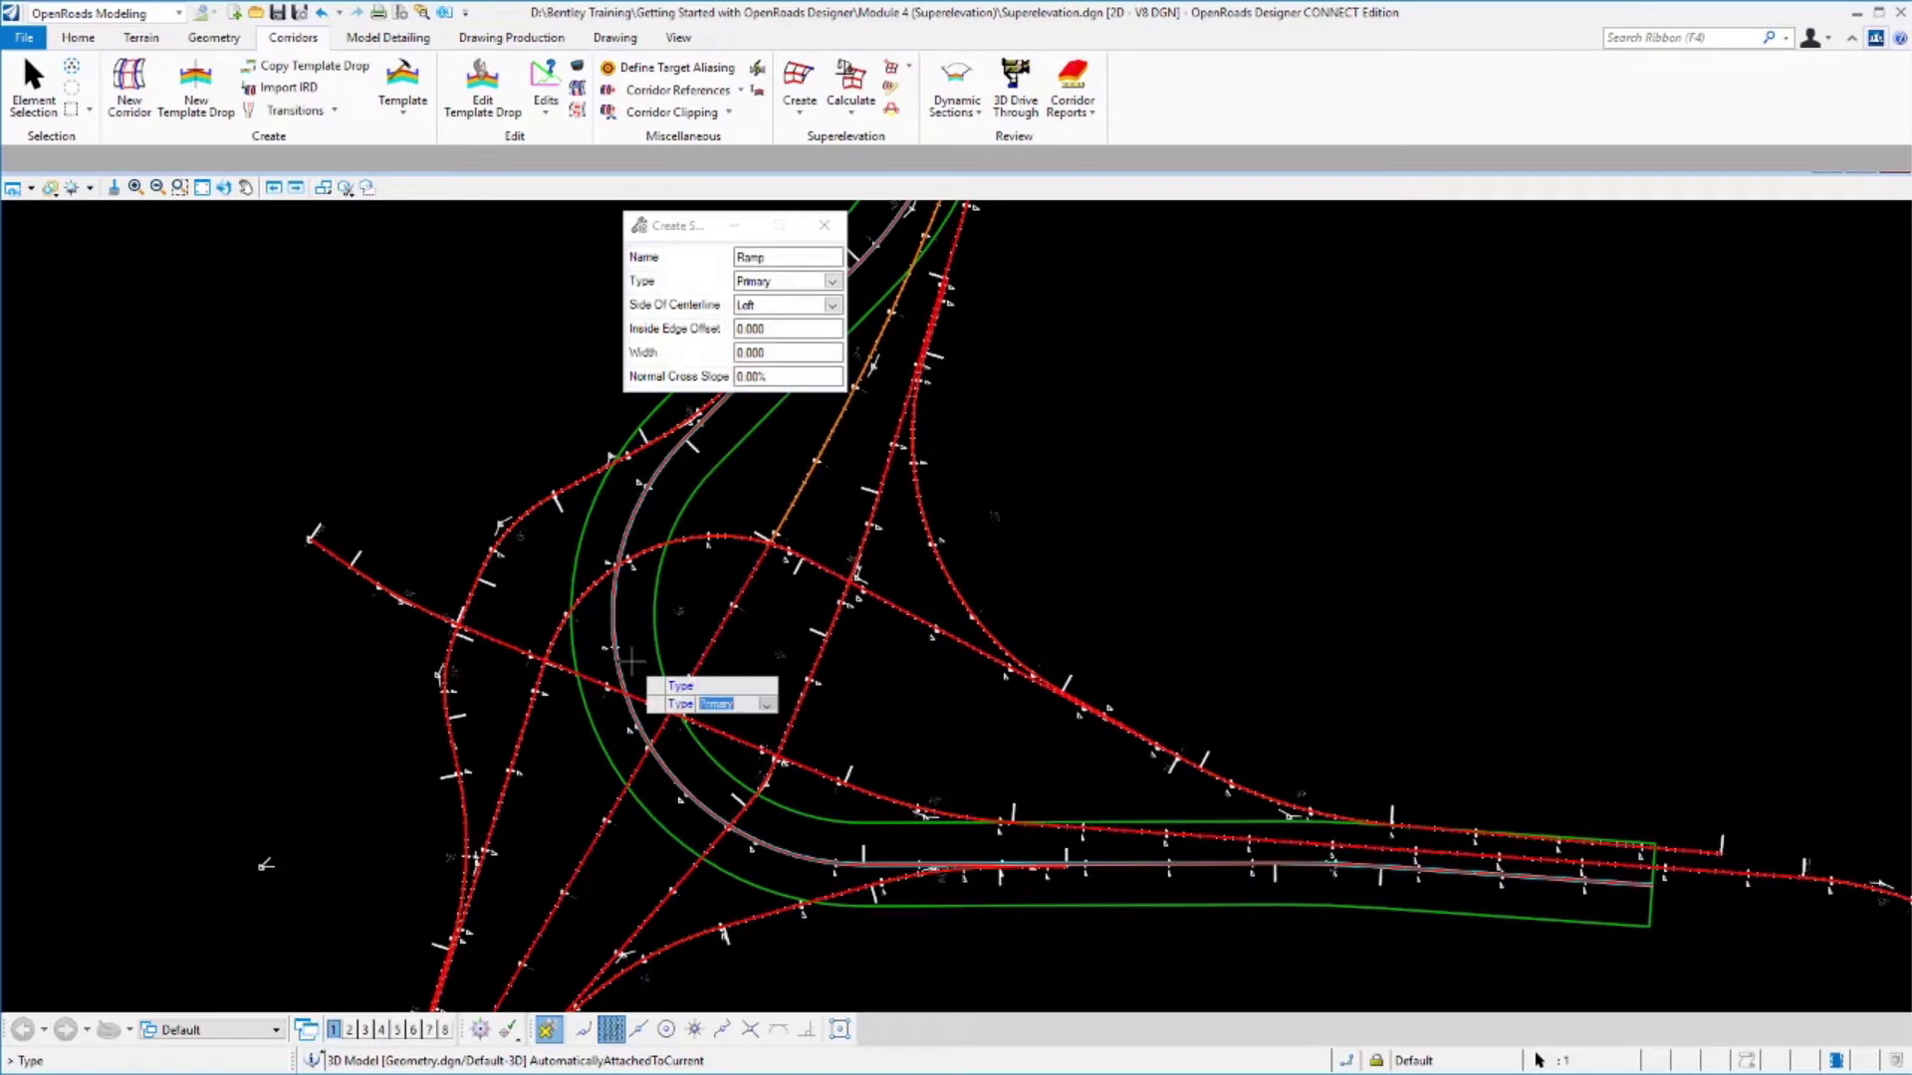
key(Return)
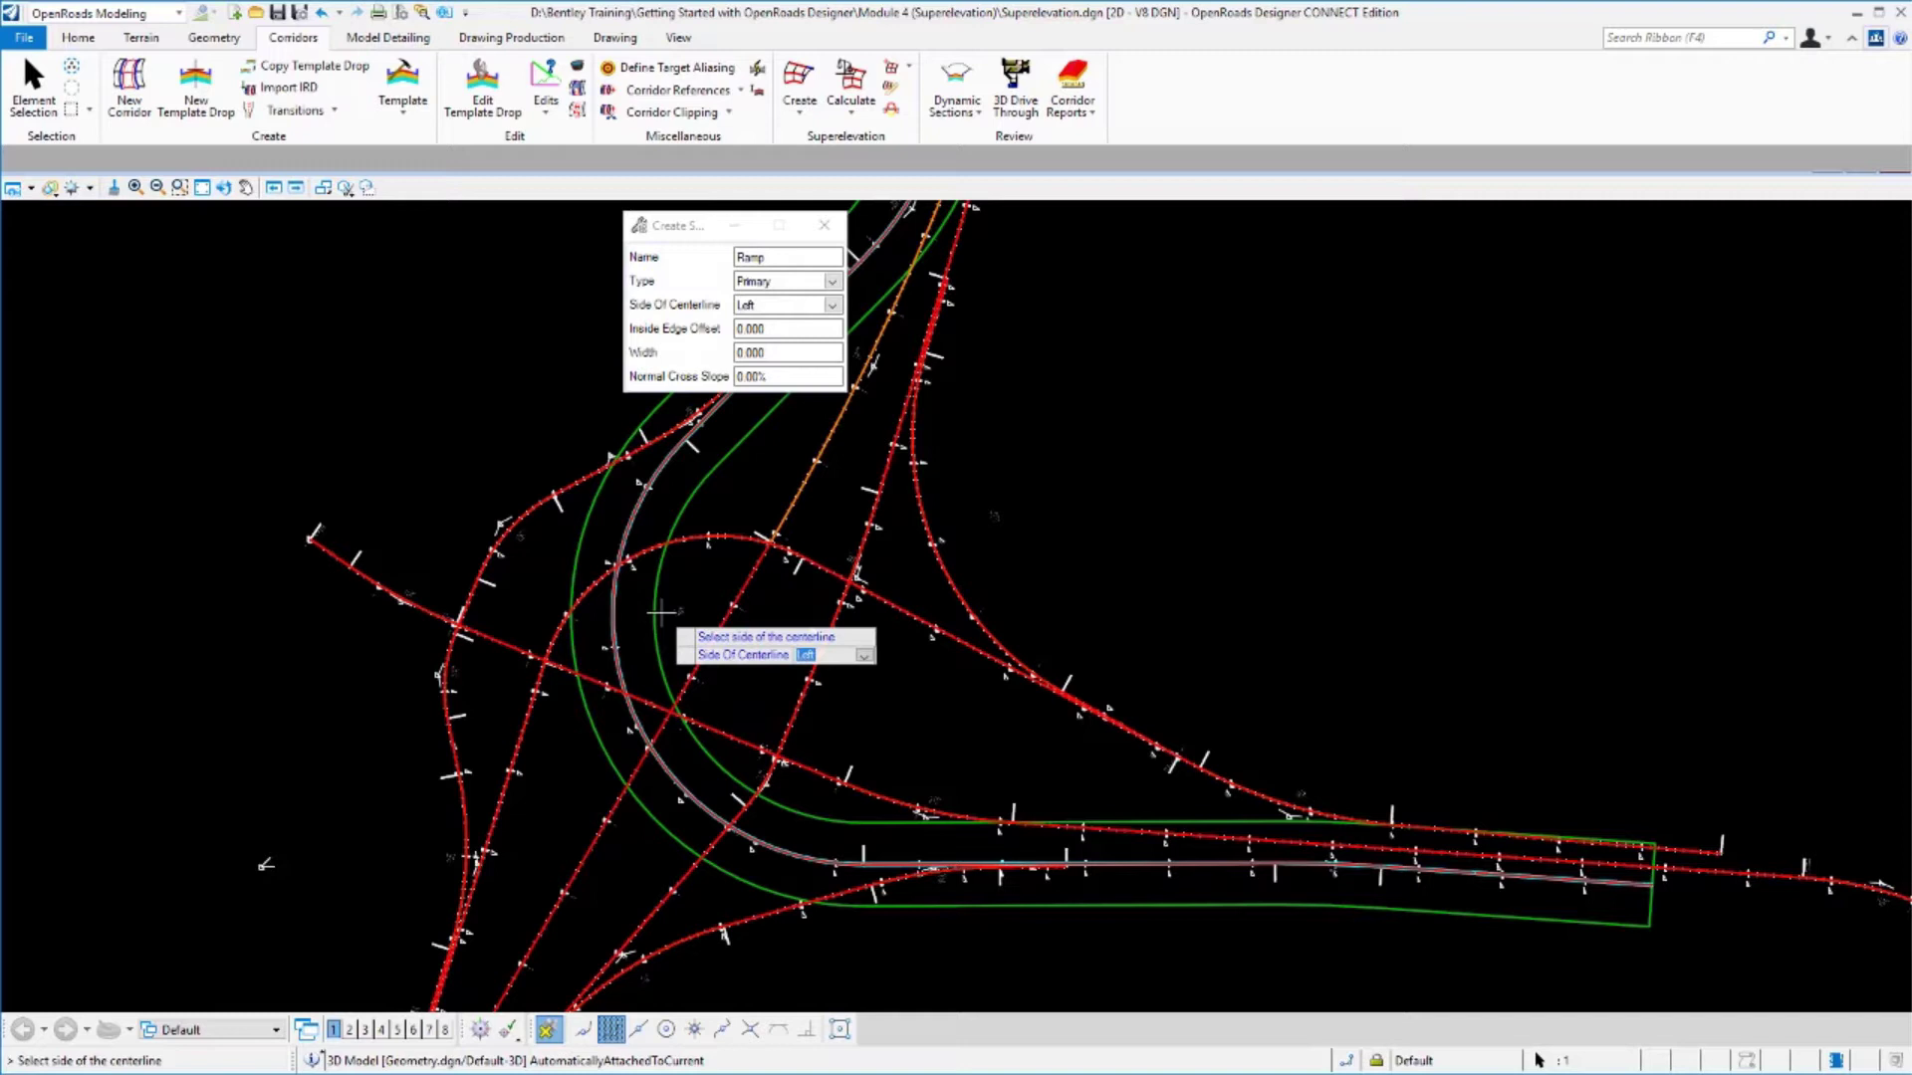
key(Return)
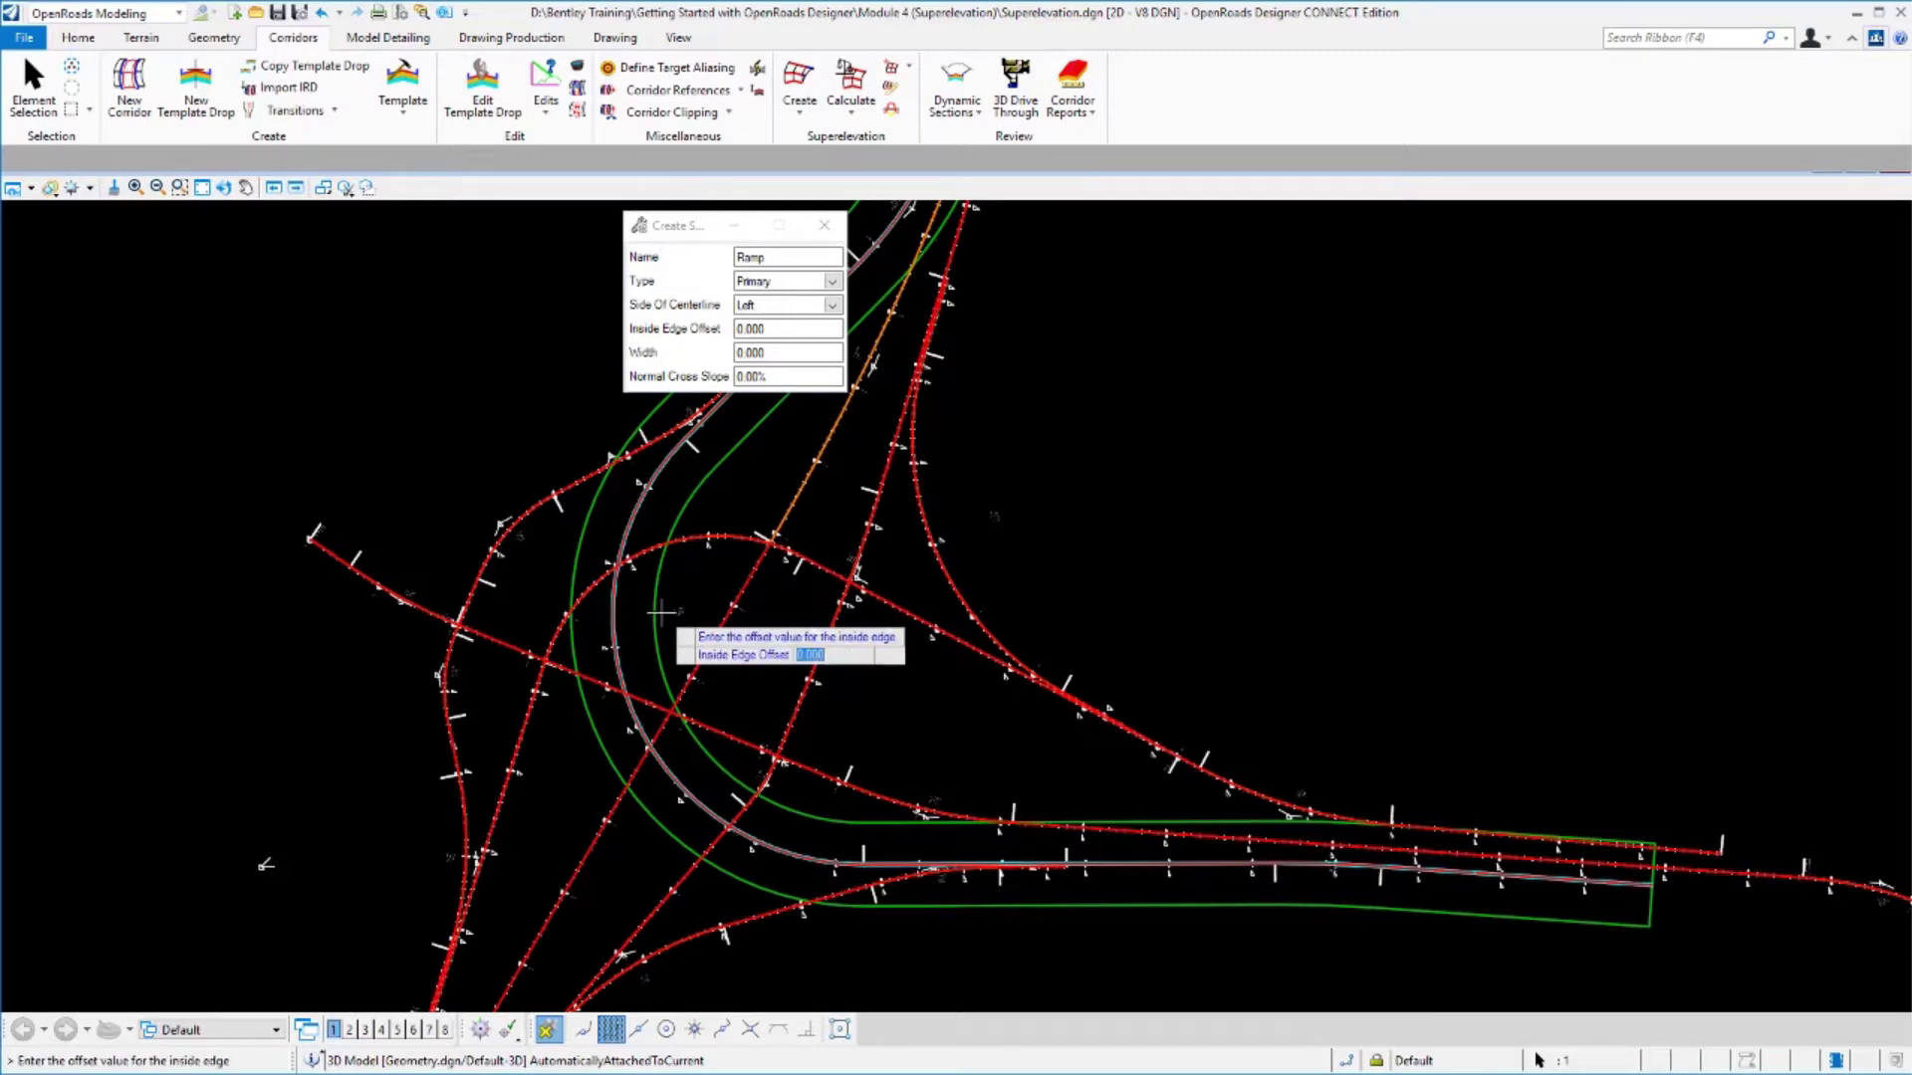
key(Return)
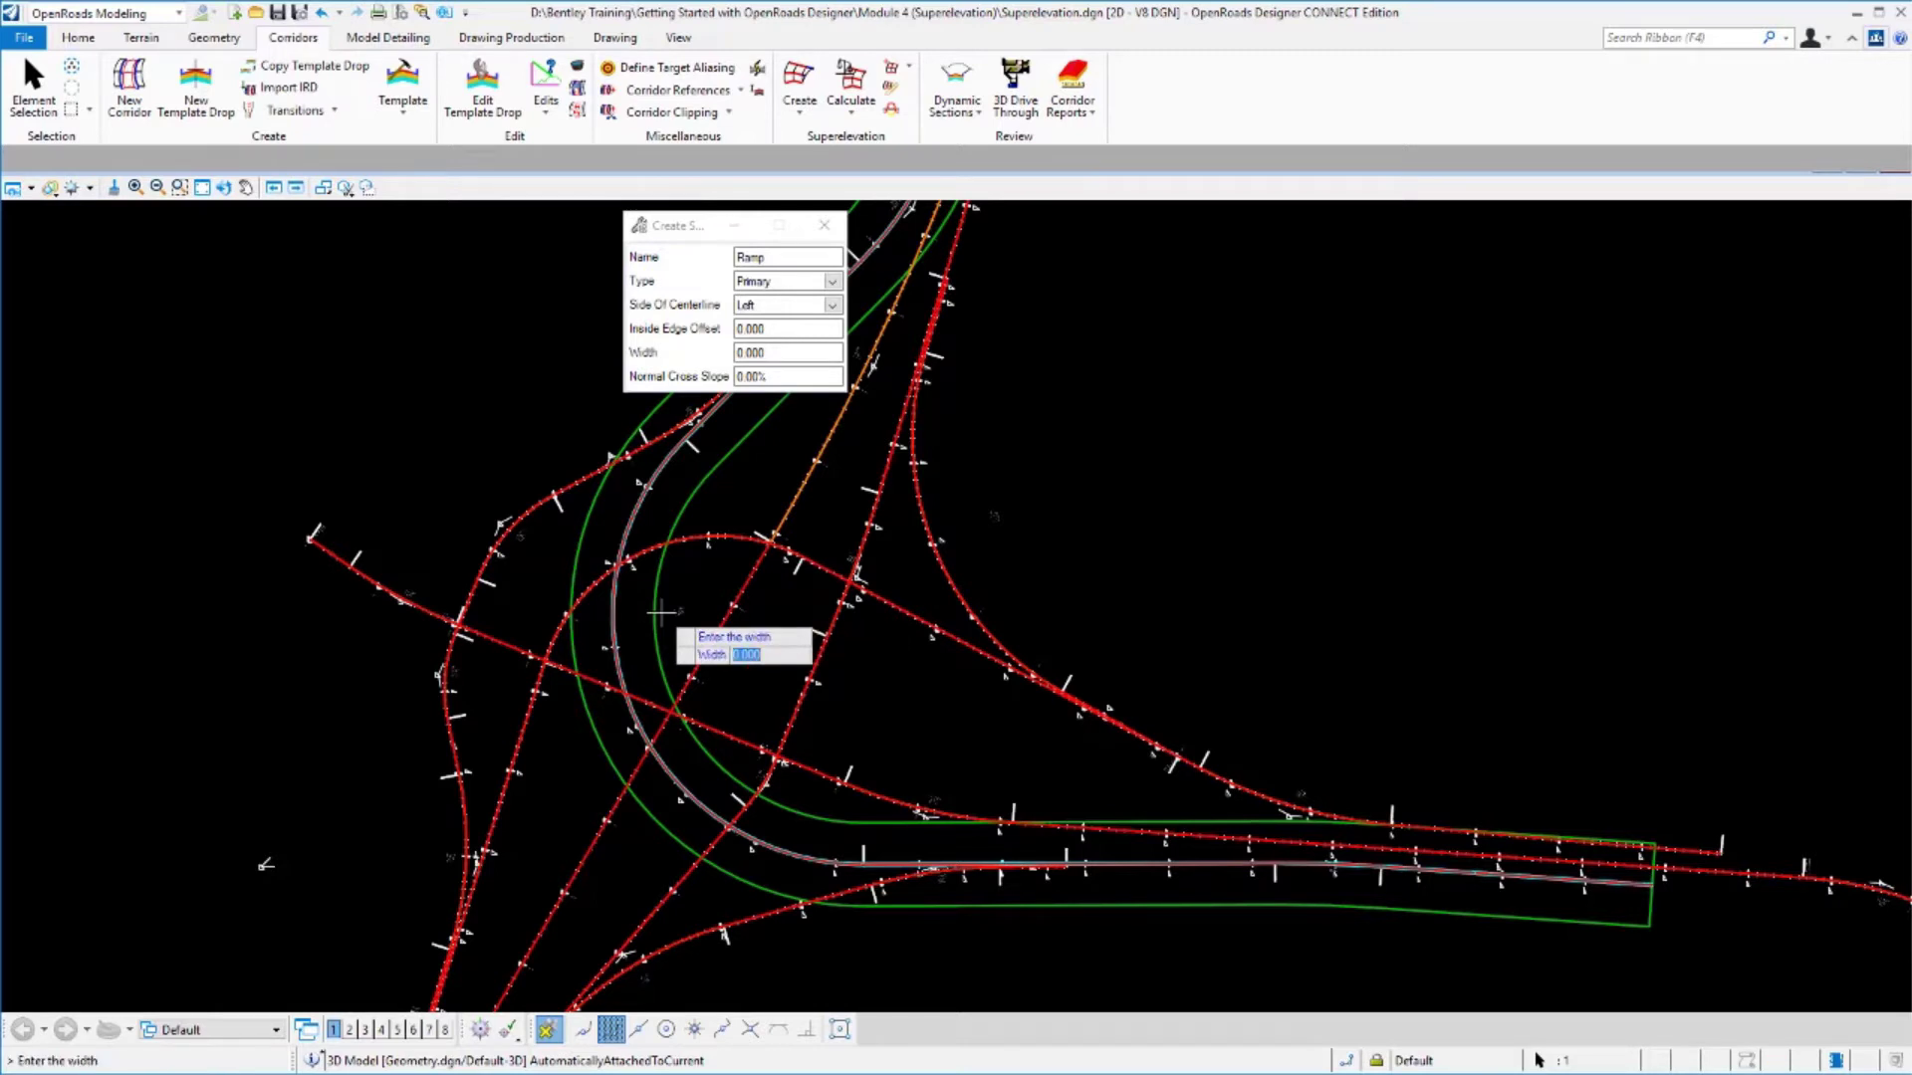
Set the Ramp lane's width to 3.65 and normal cross slope to -2%, create it, and finish adding lanes.
text(2.6)
key(BackSpace)
key(BackSpace)
key(BackSpace)
text(3.65)
key(Return)
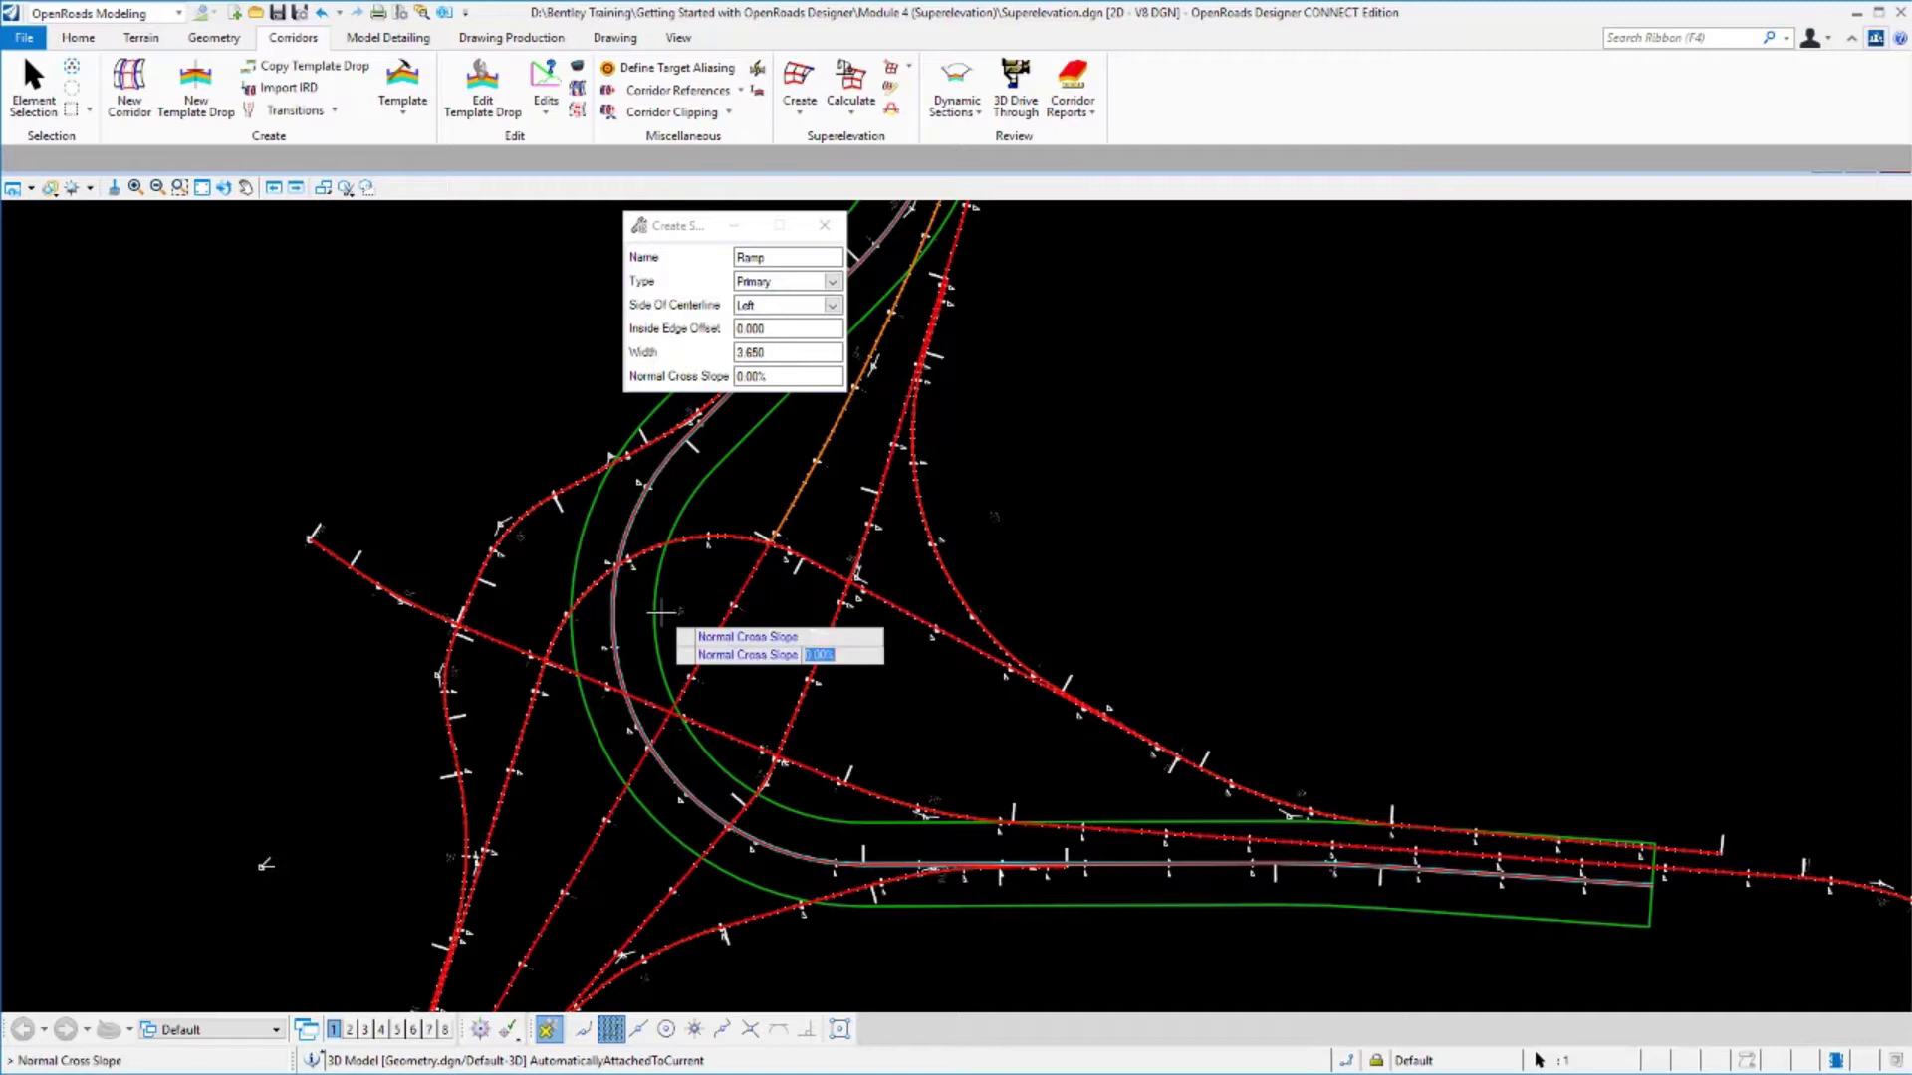
text(-2%)
key(Return)
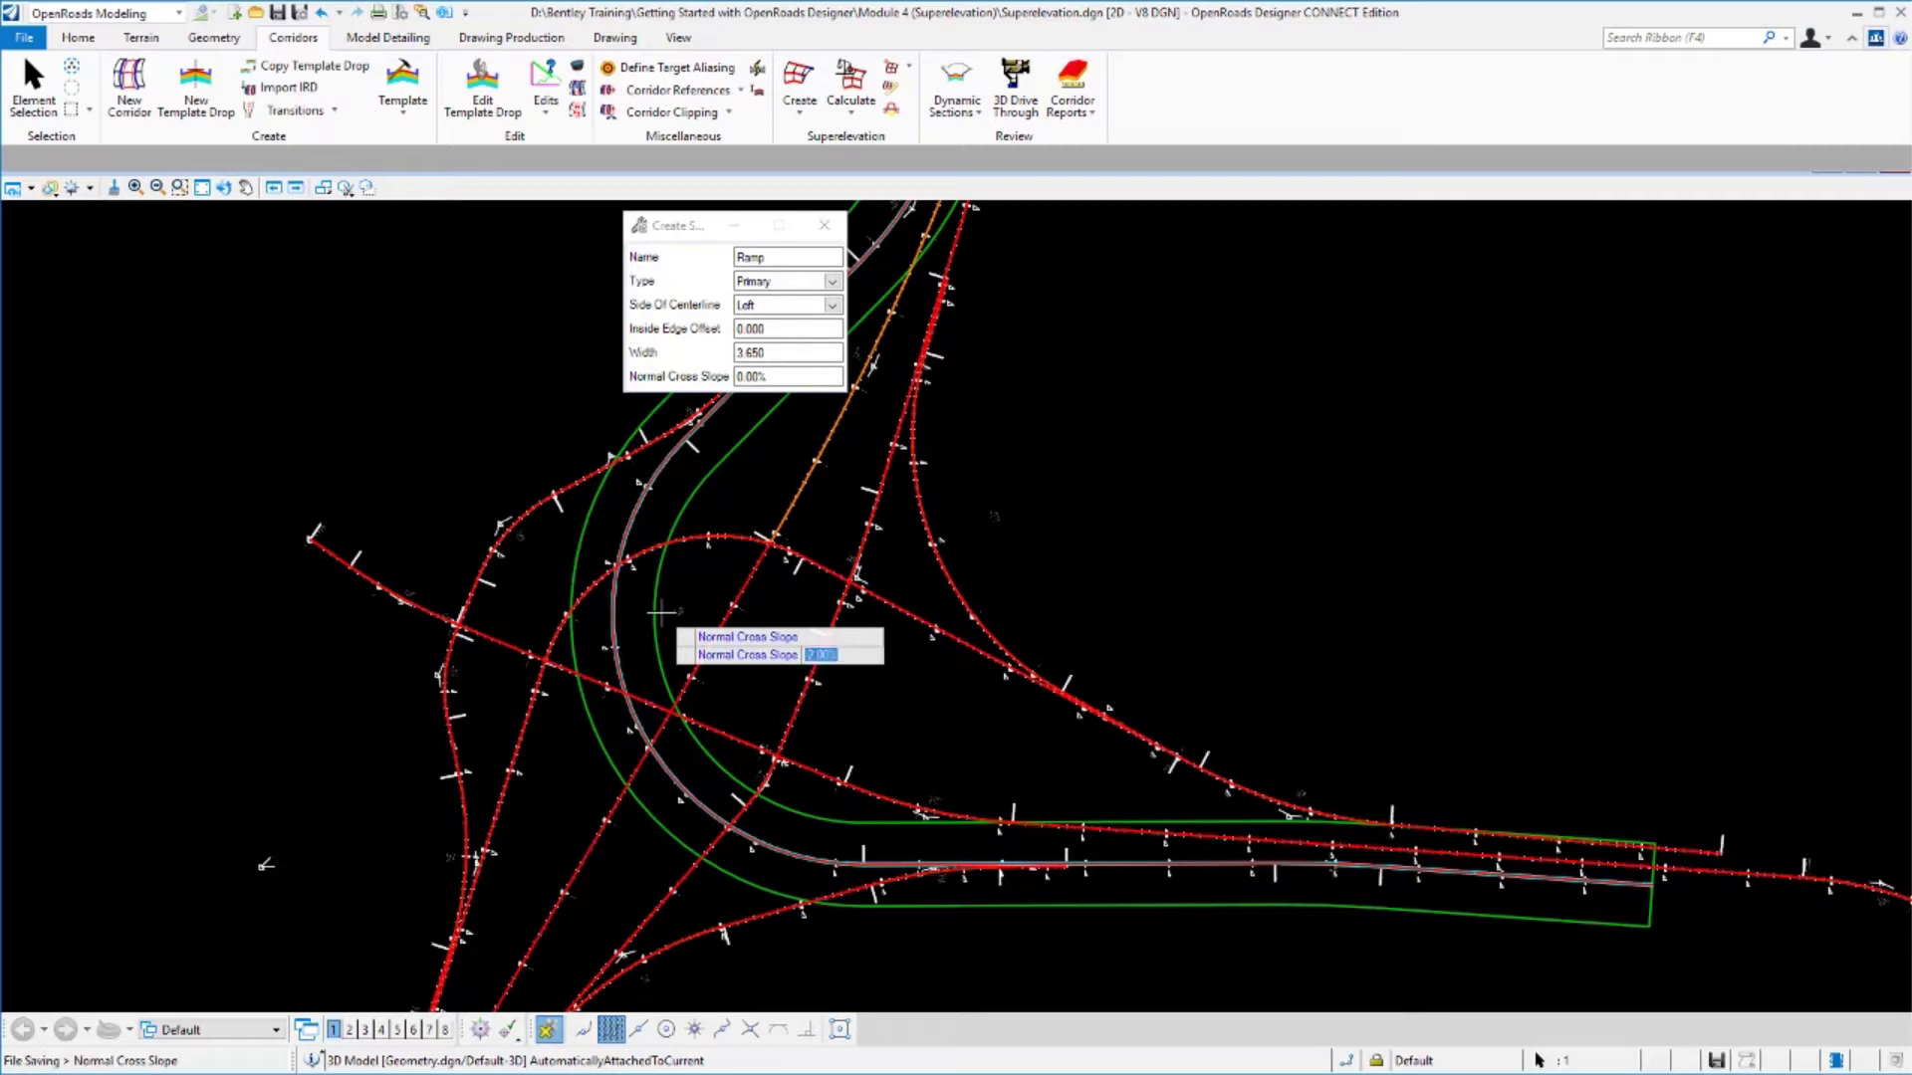
key(Return)
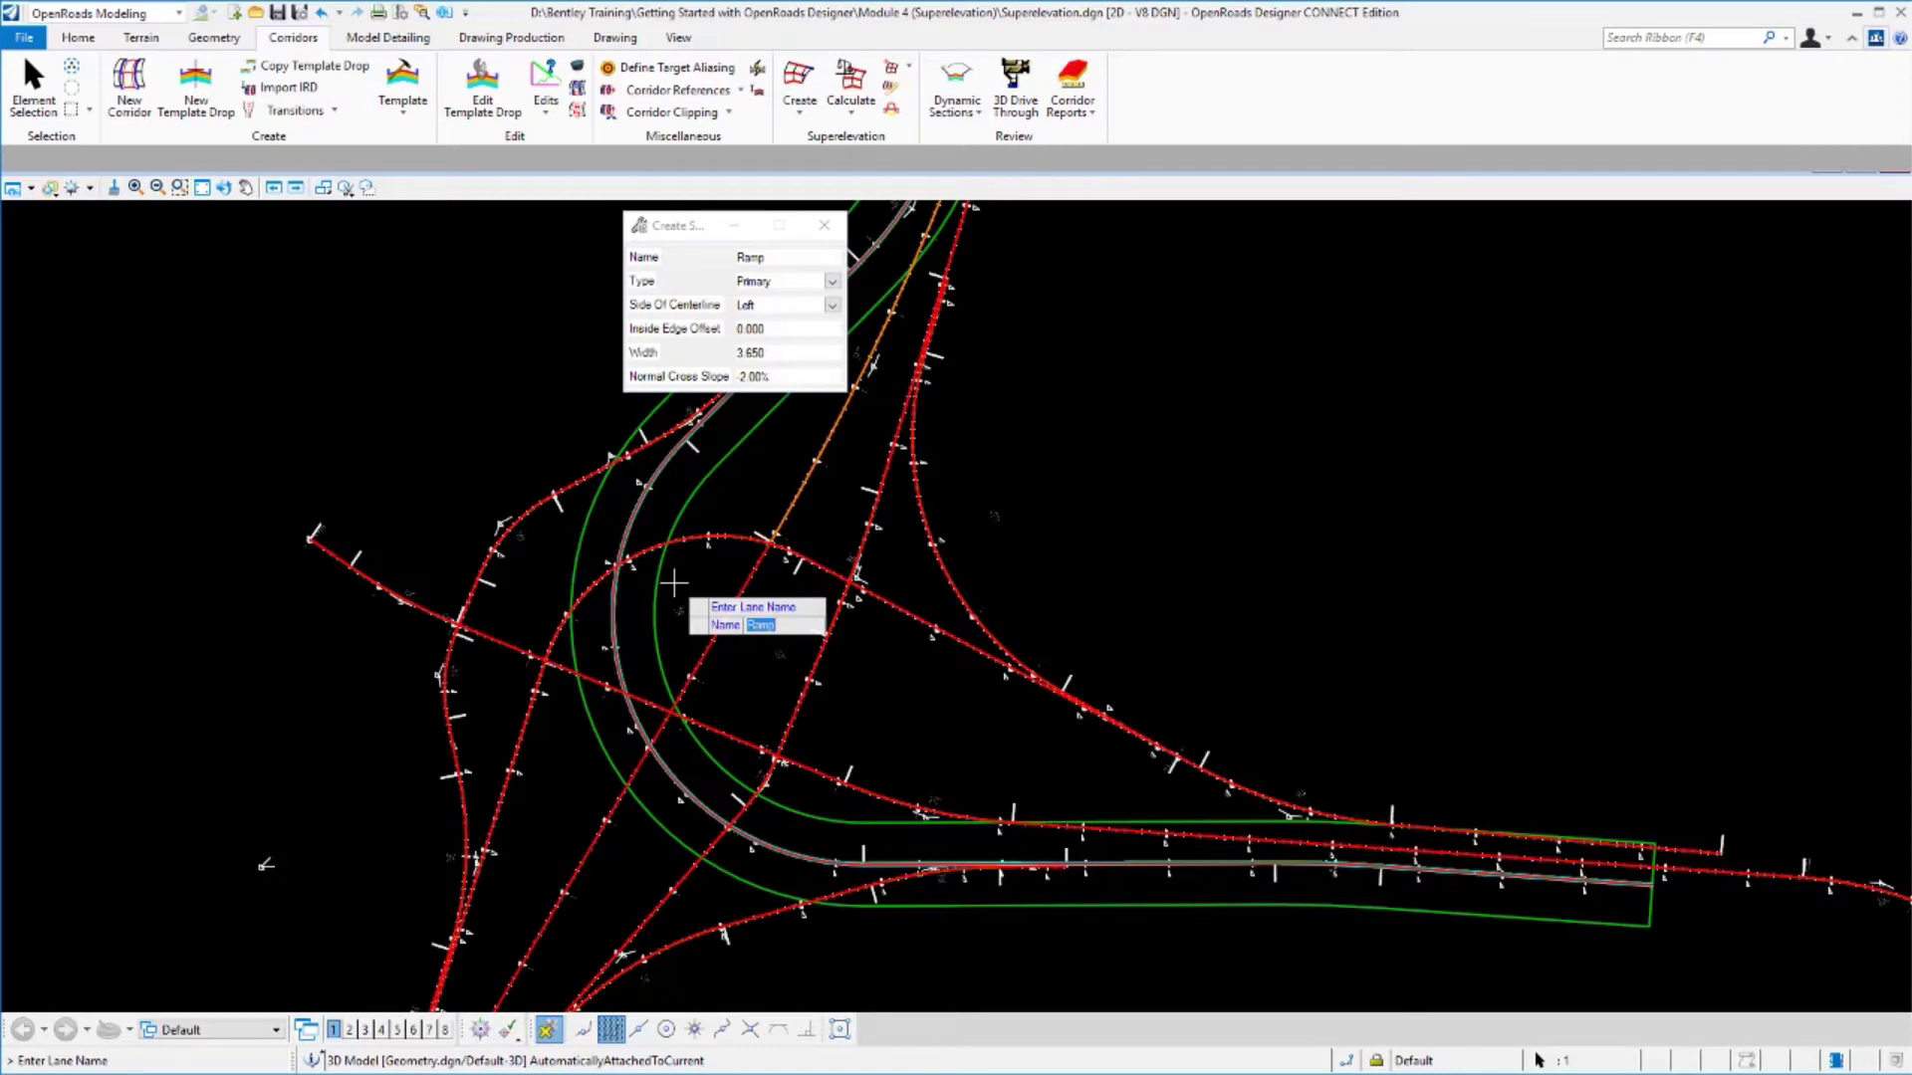
click(674, 583)
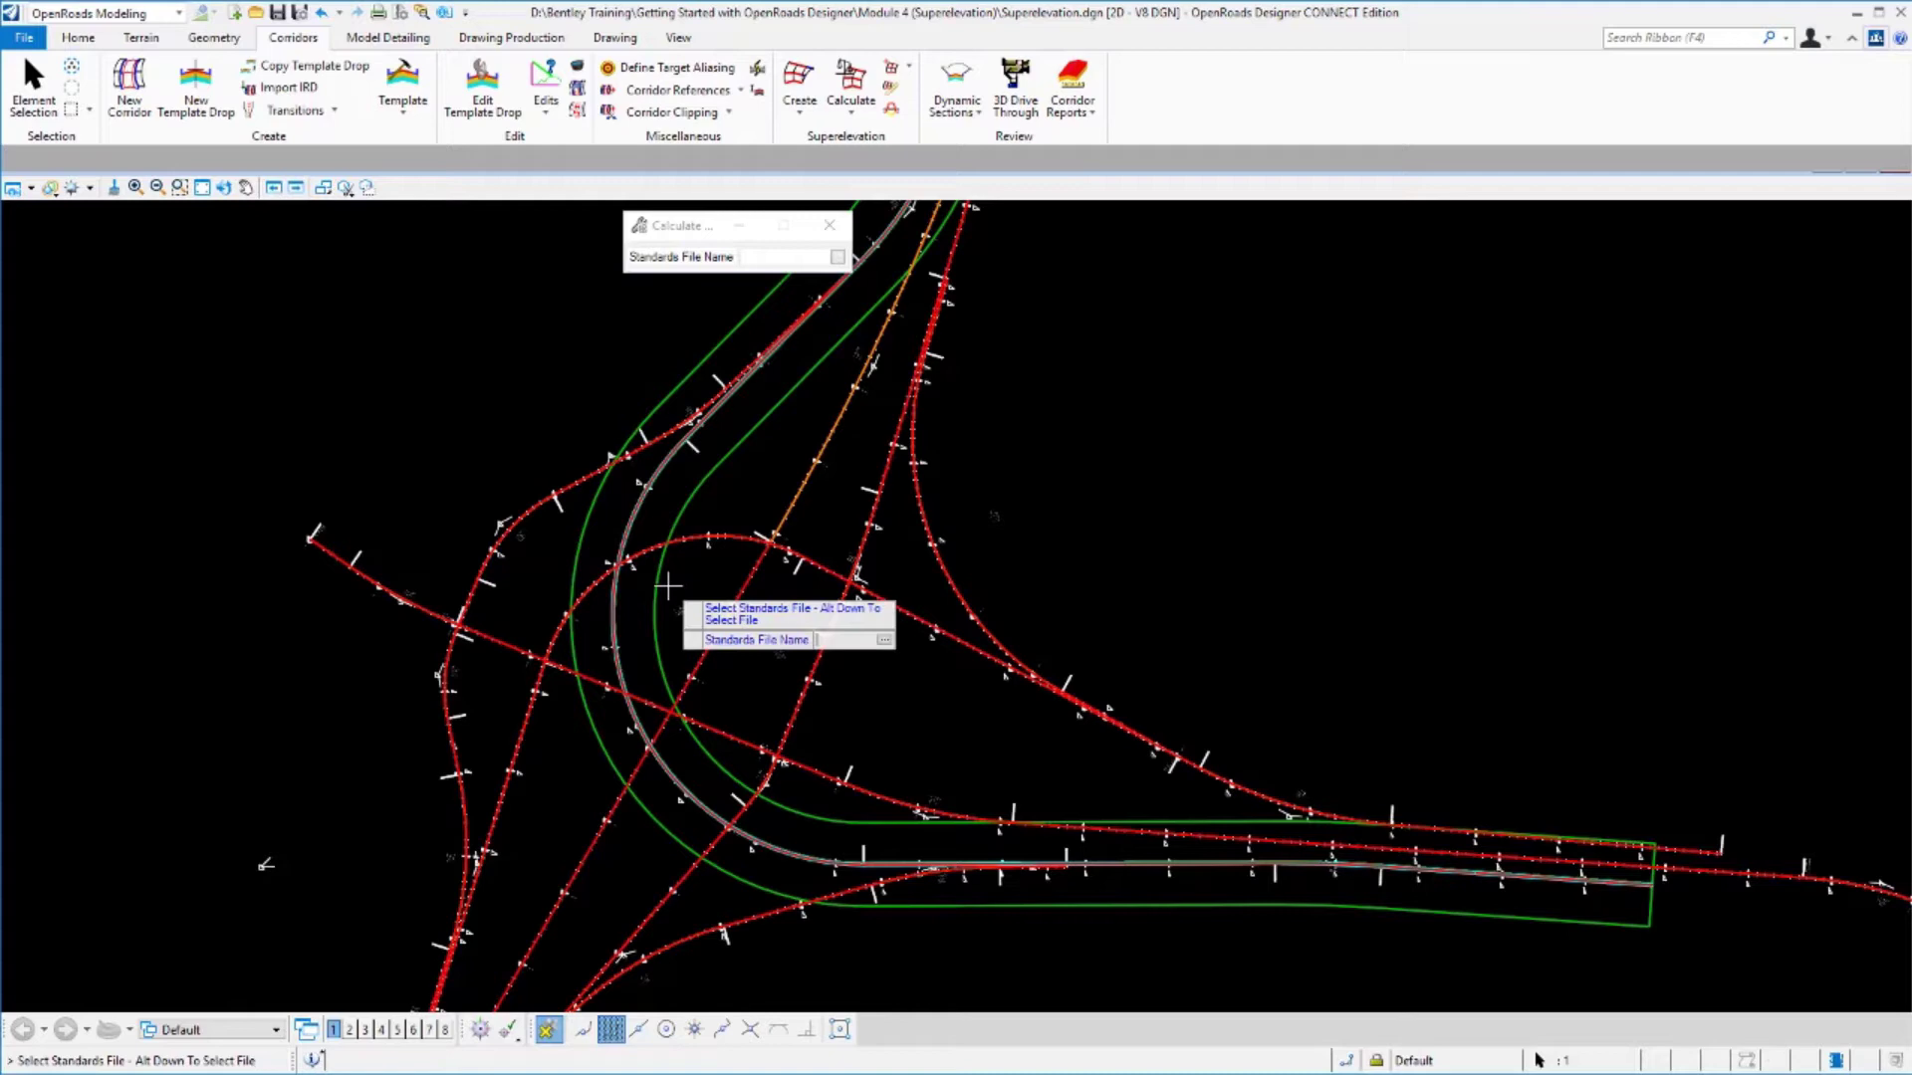
Choose AASHTO_2011_metric.xml as the standards file for calculating the Ramp C superelevation.
scroll(659, 613, up, 5)
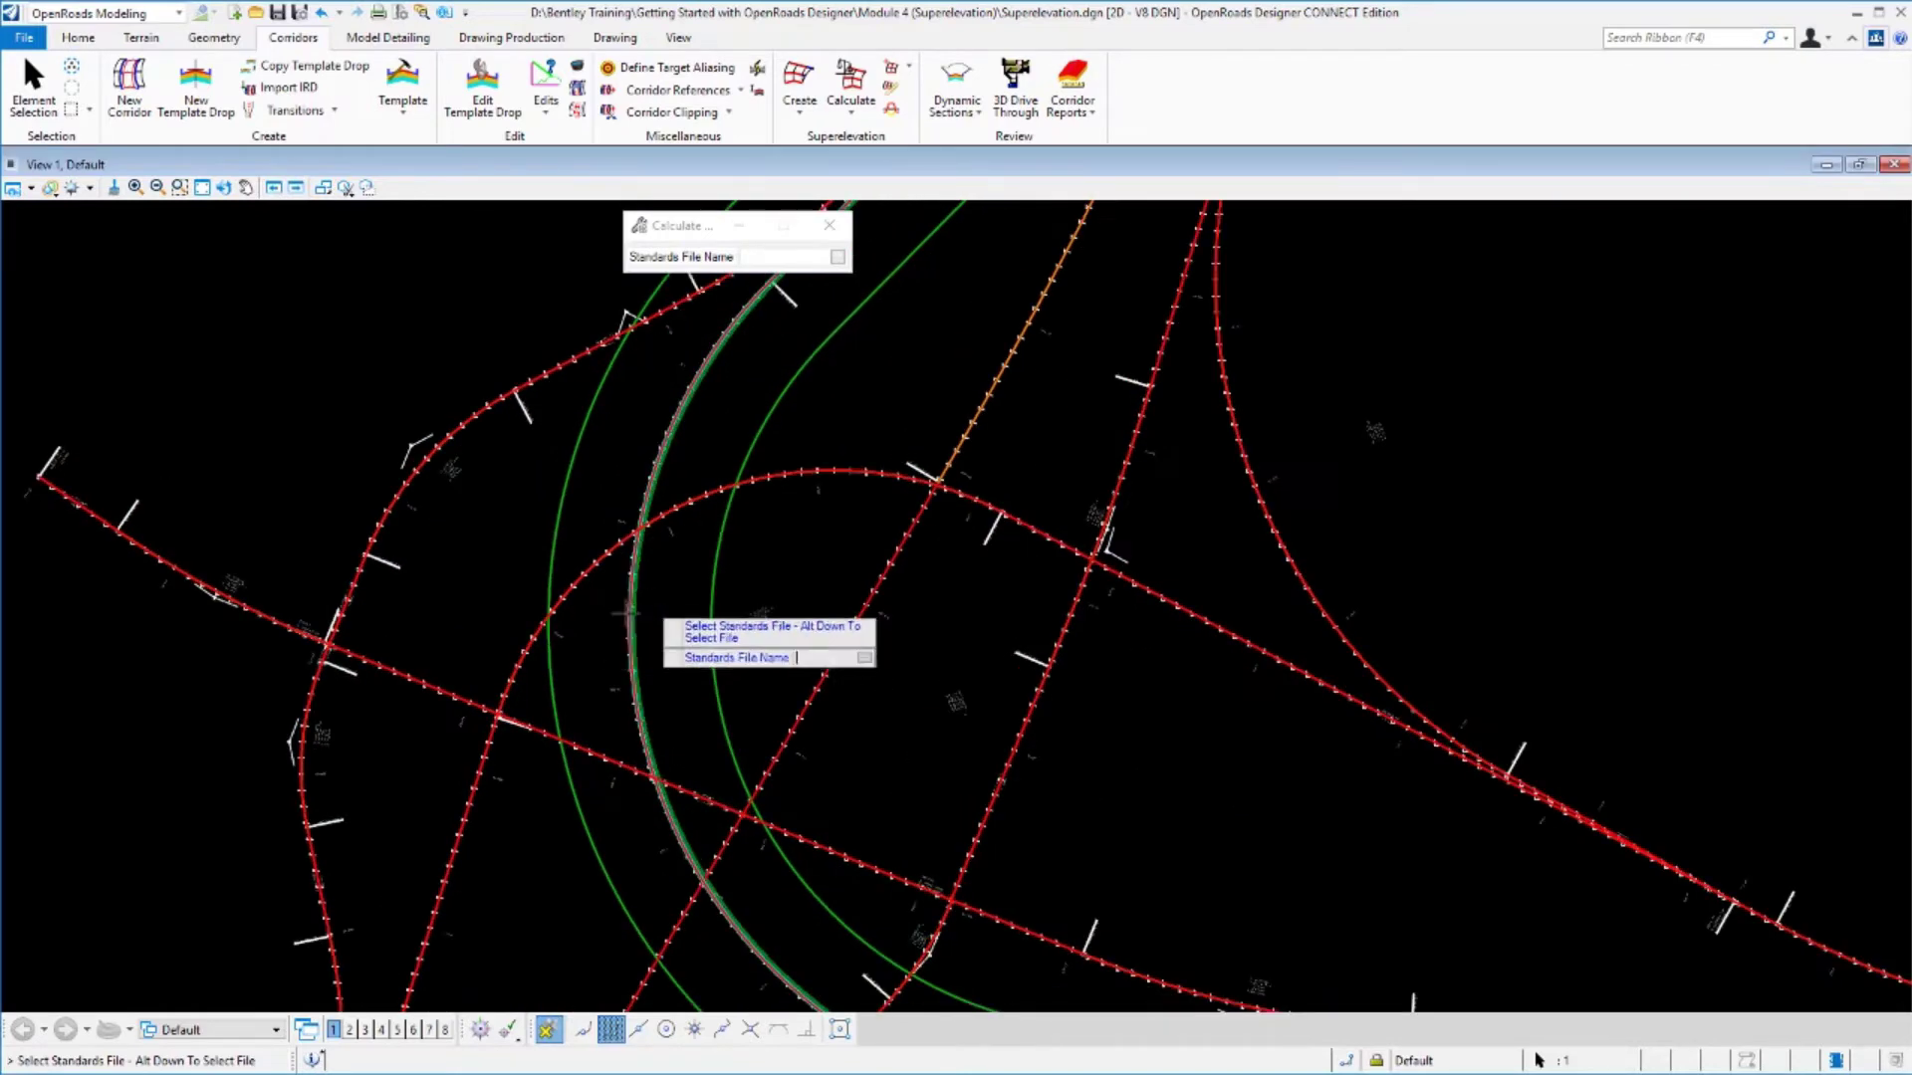
scroll(656, 622, up, 5)
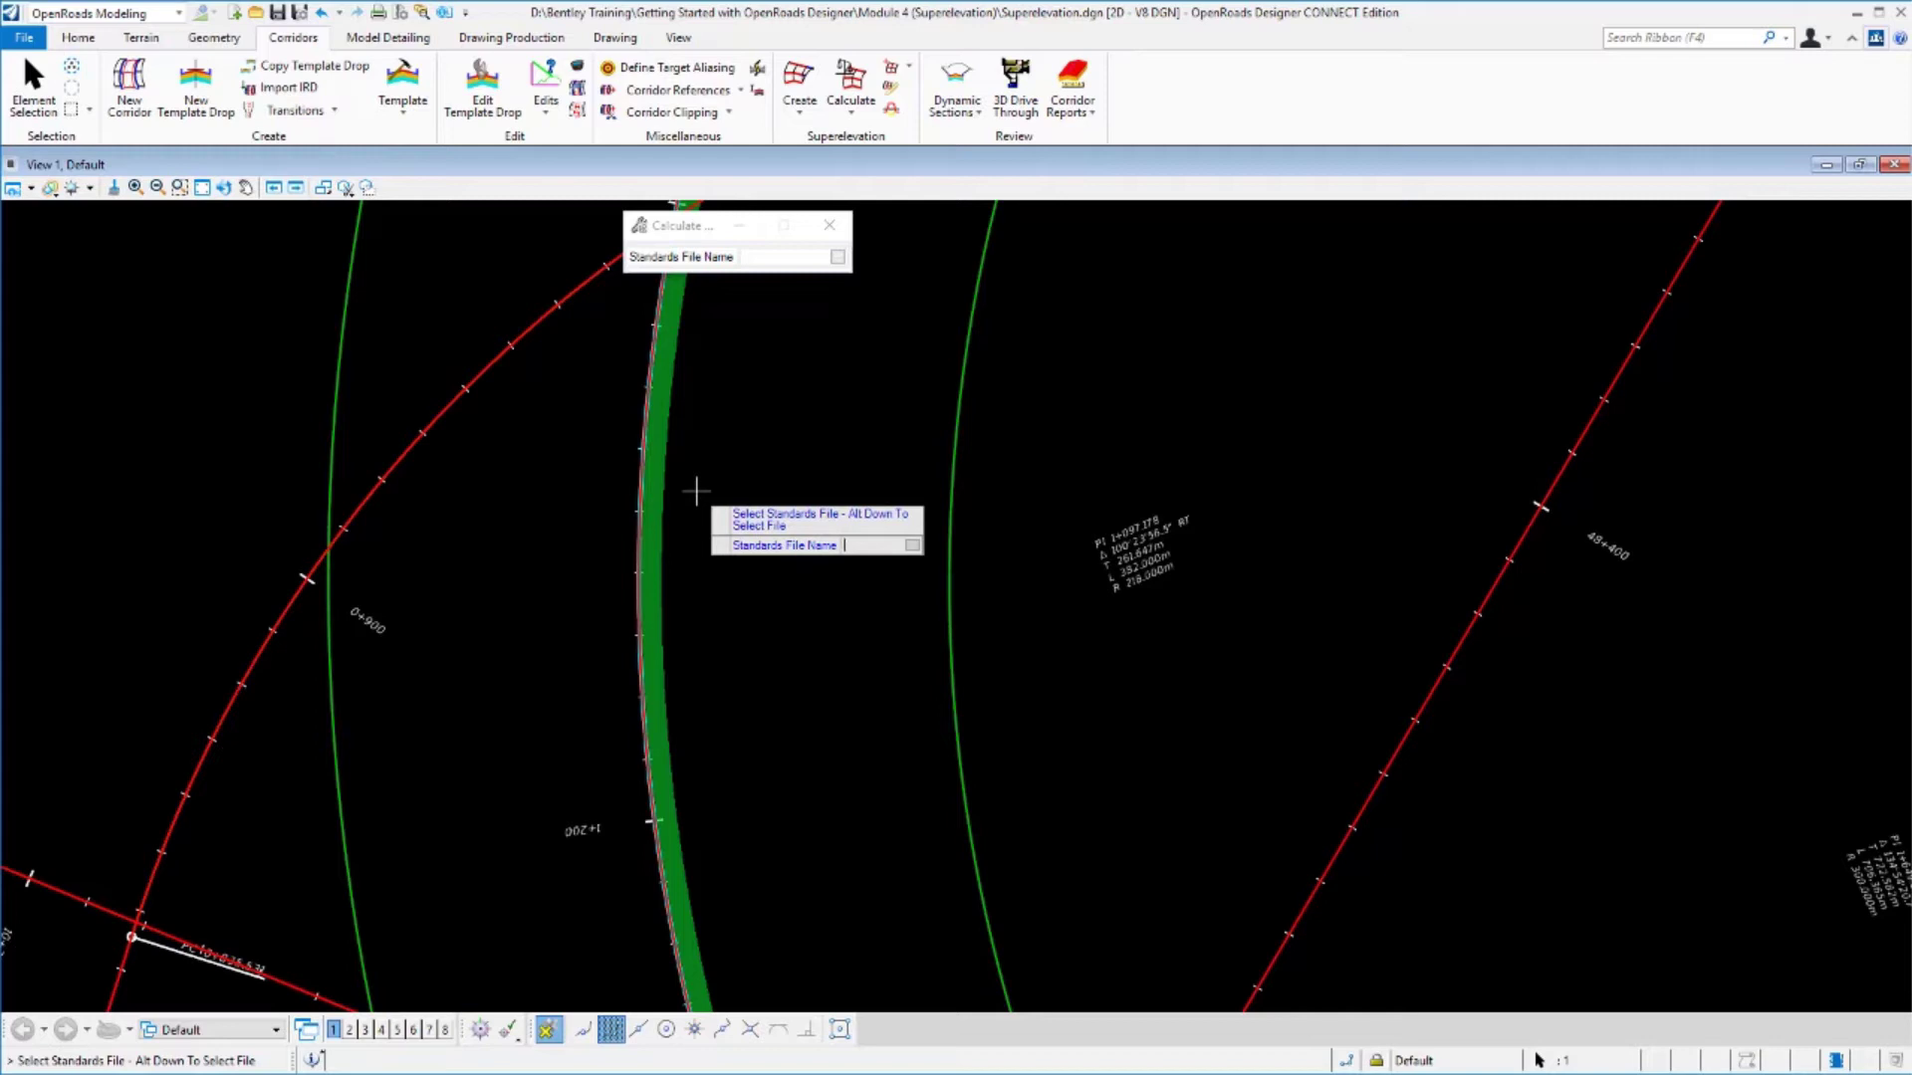
key(alt+Down)
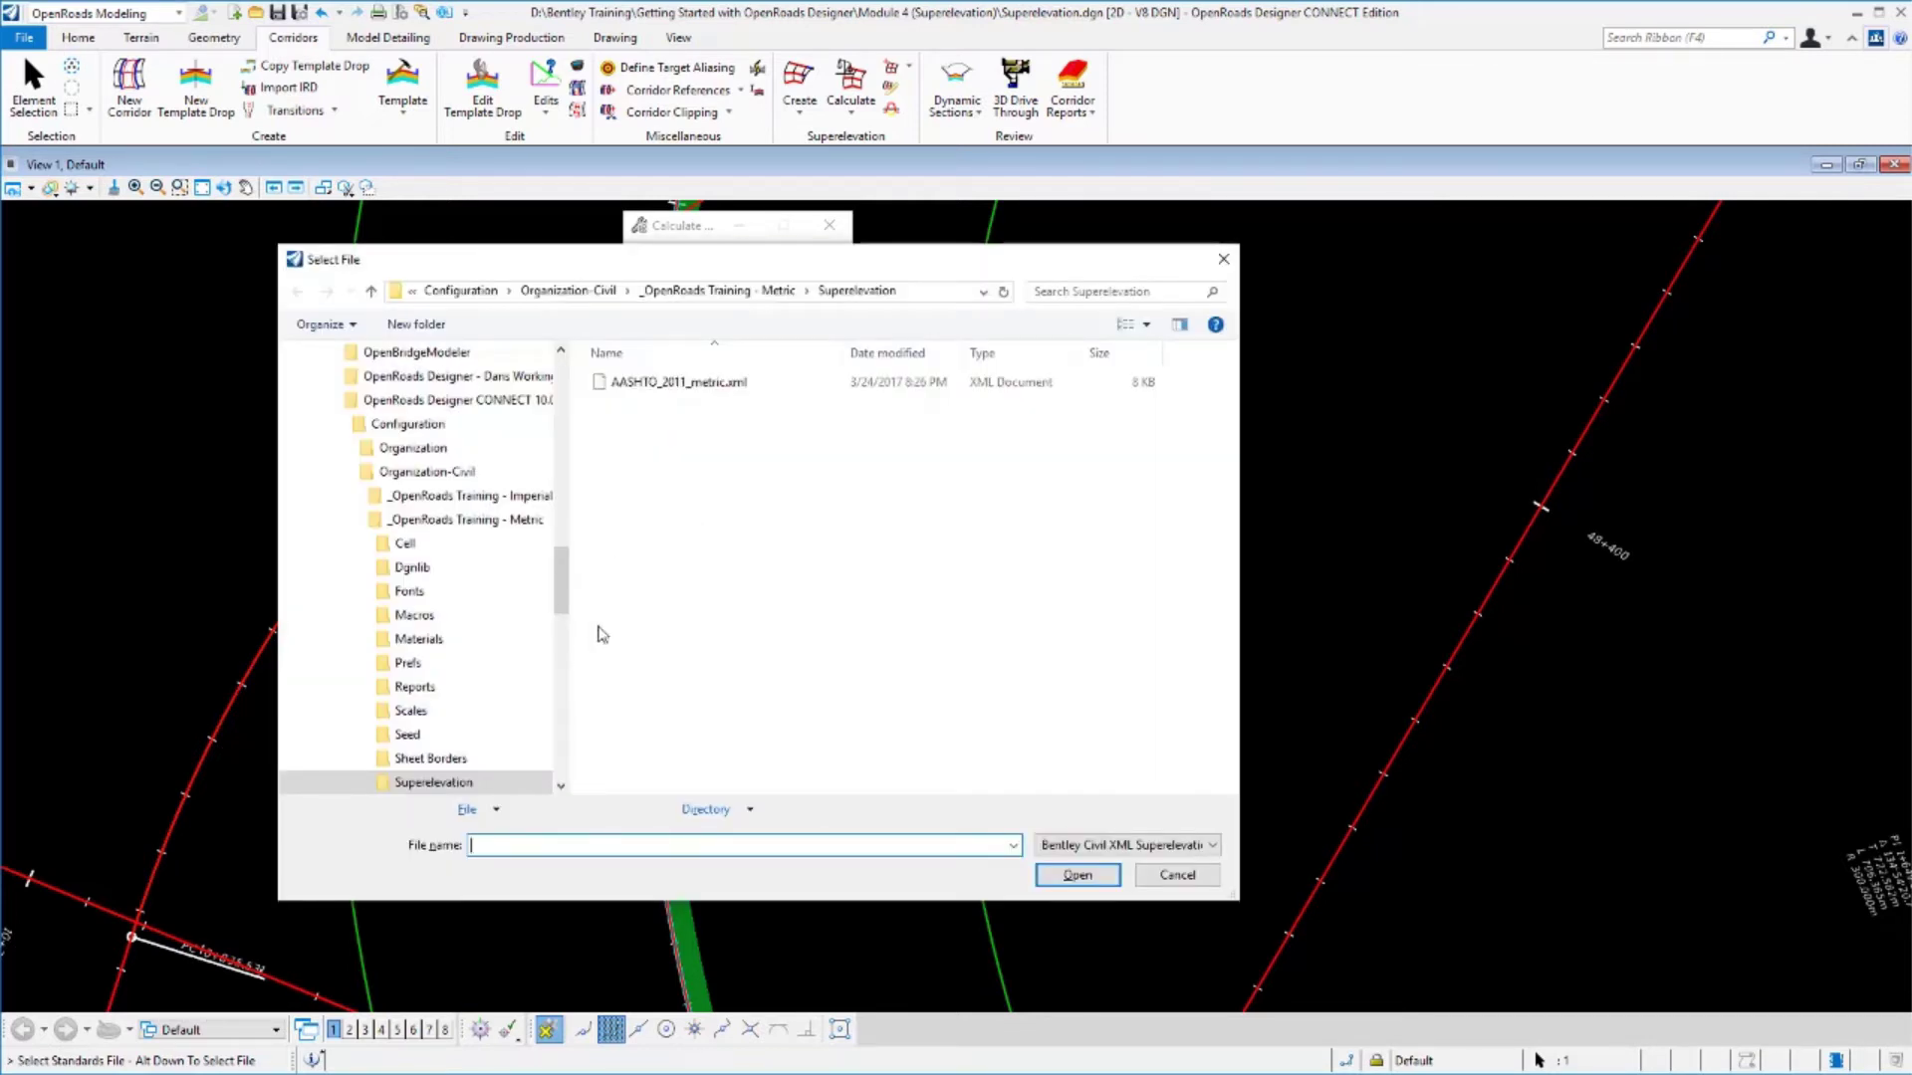
click(667, 390)
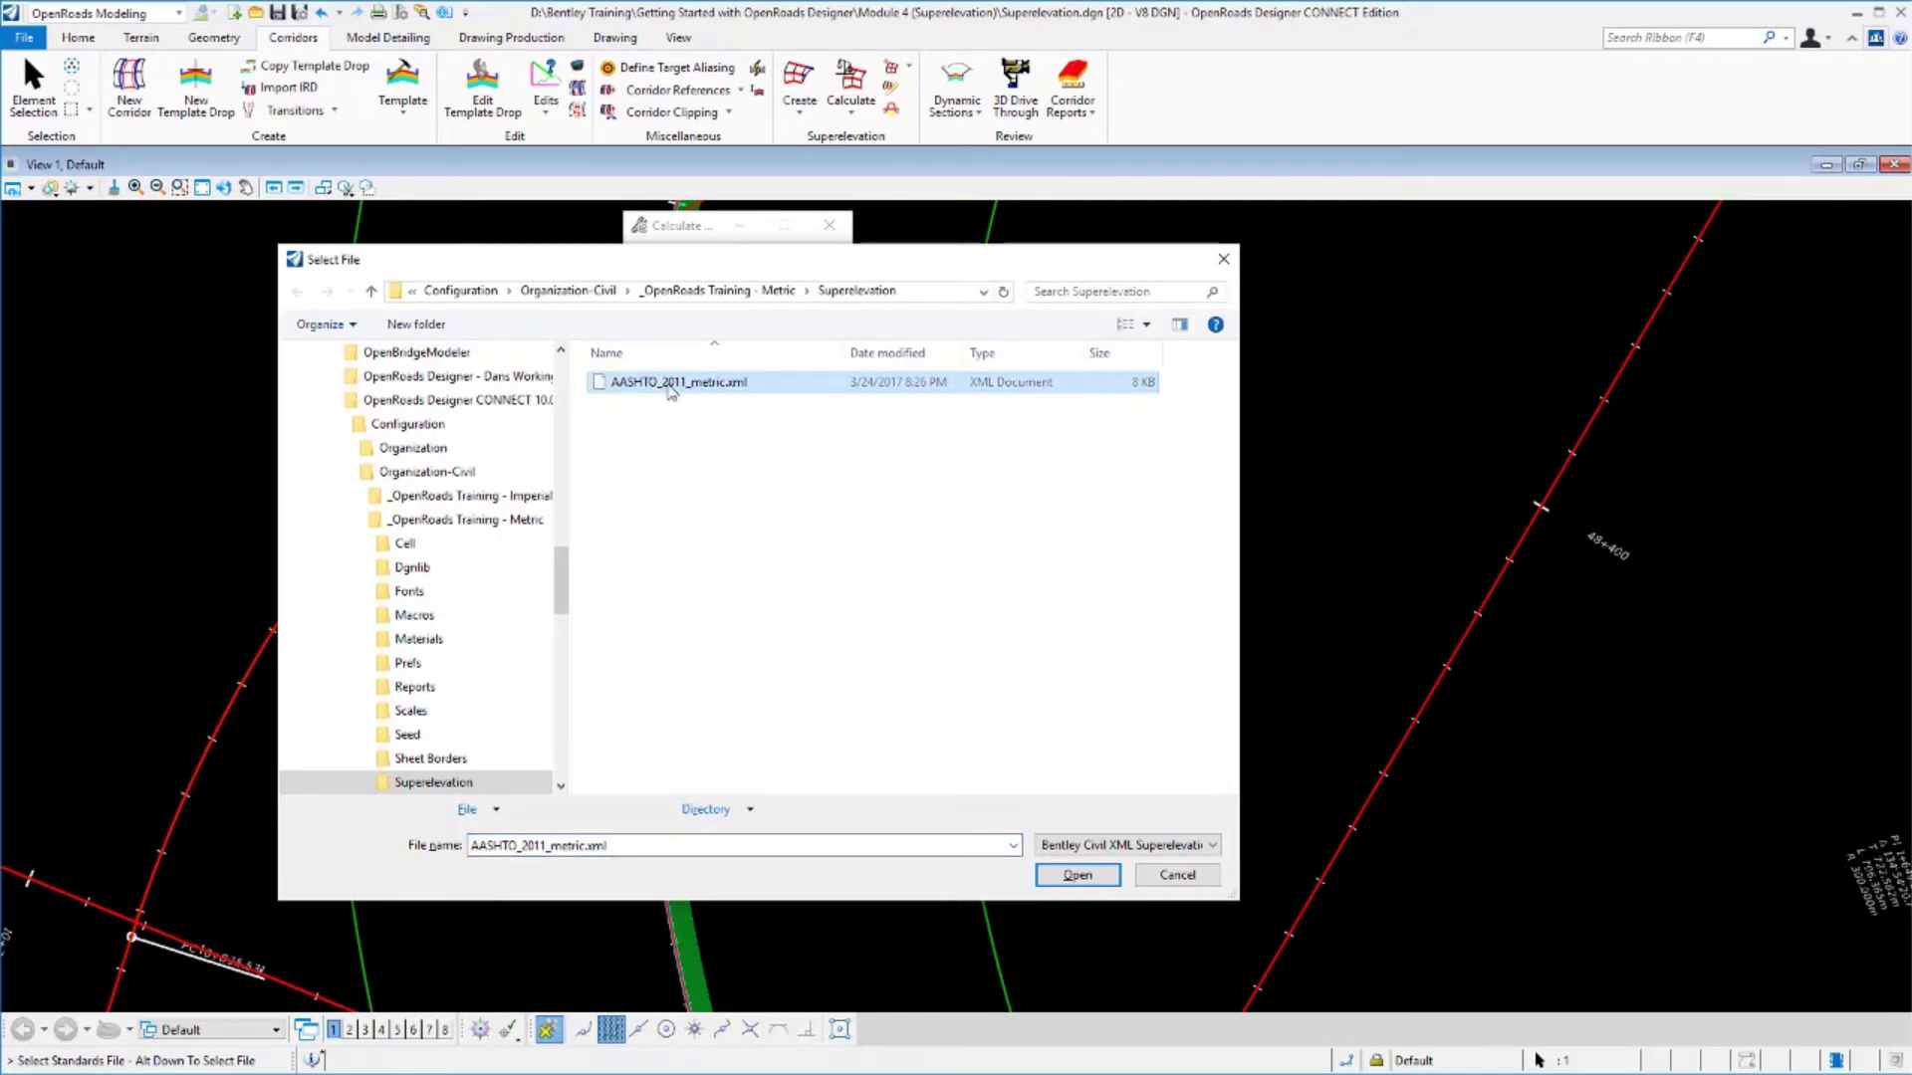
click(1091, 874)
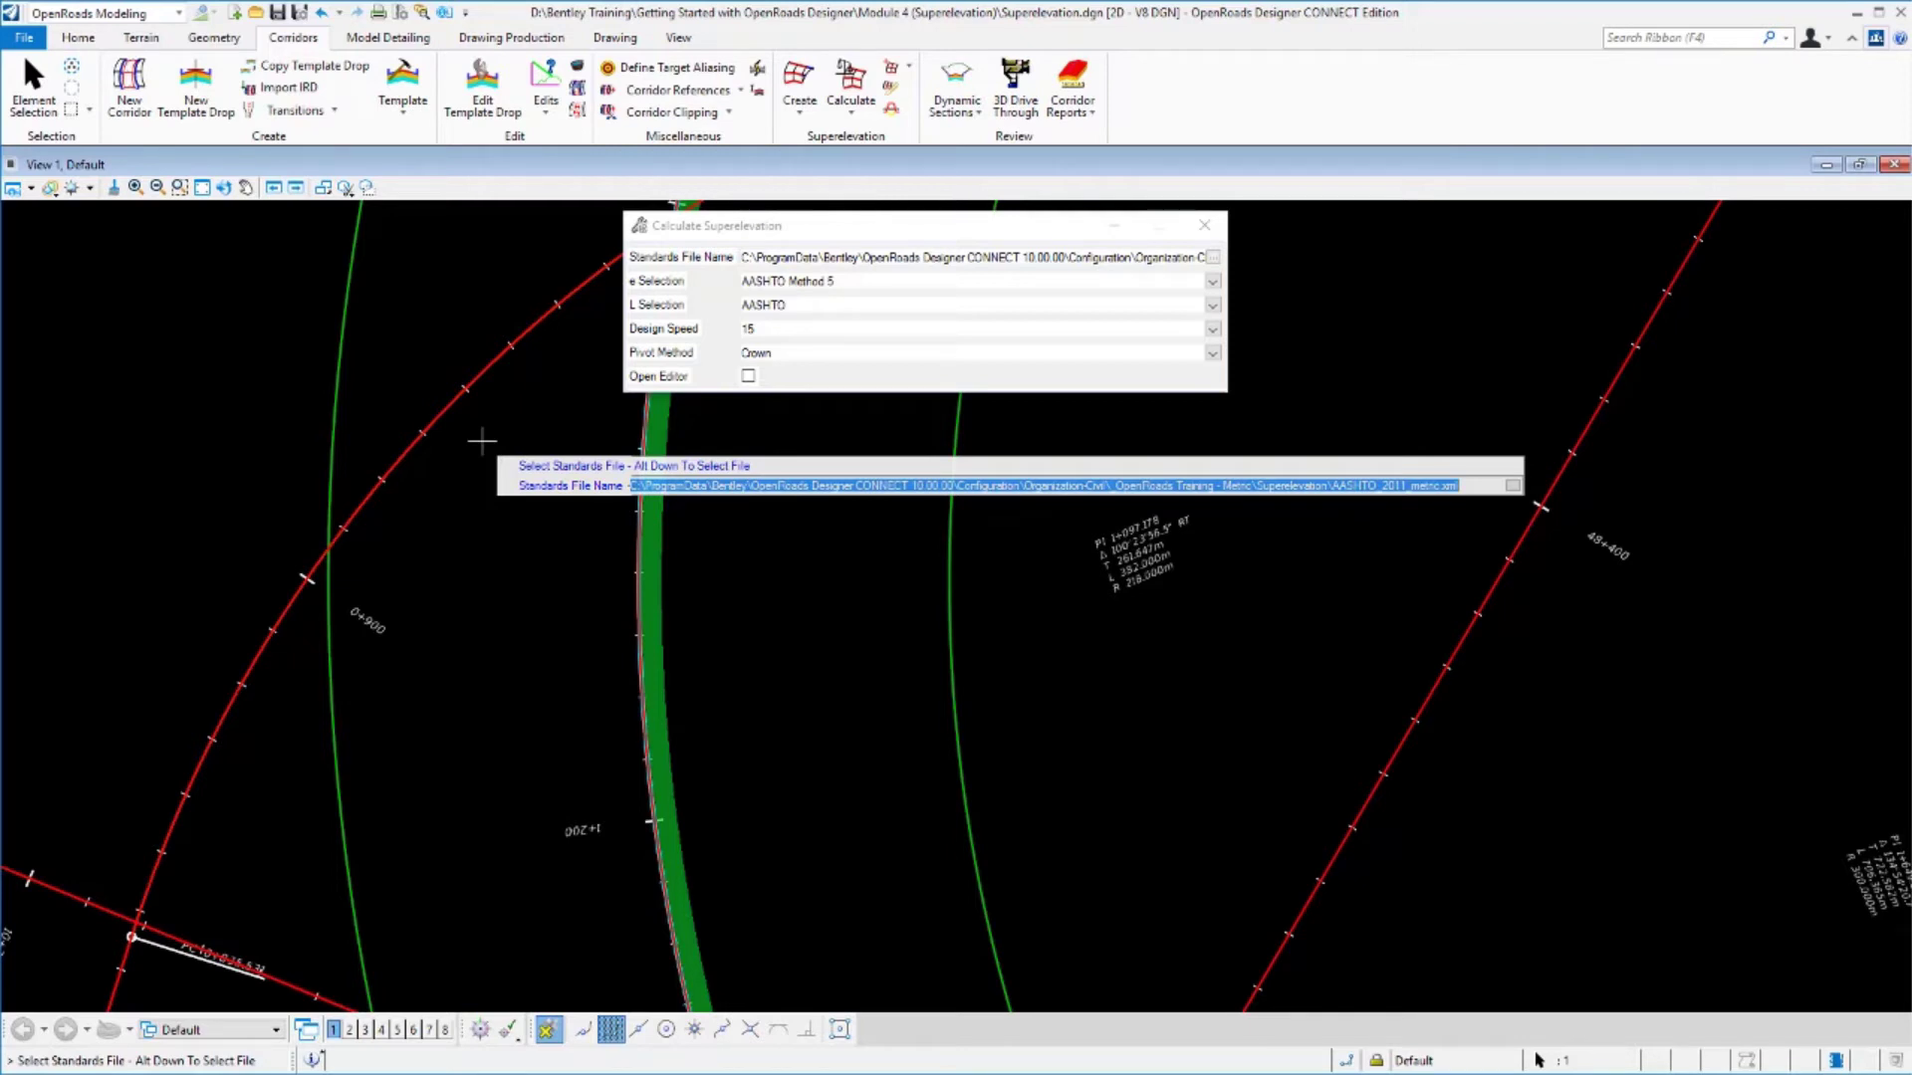
click(461, 433)
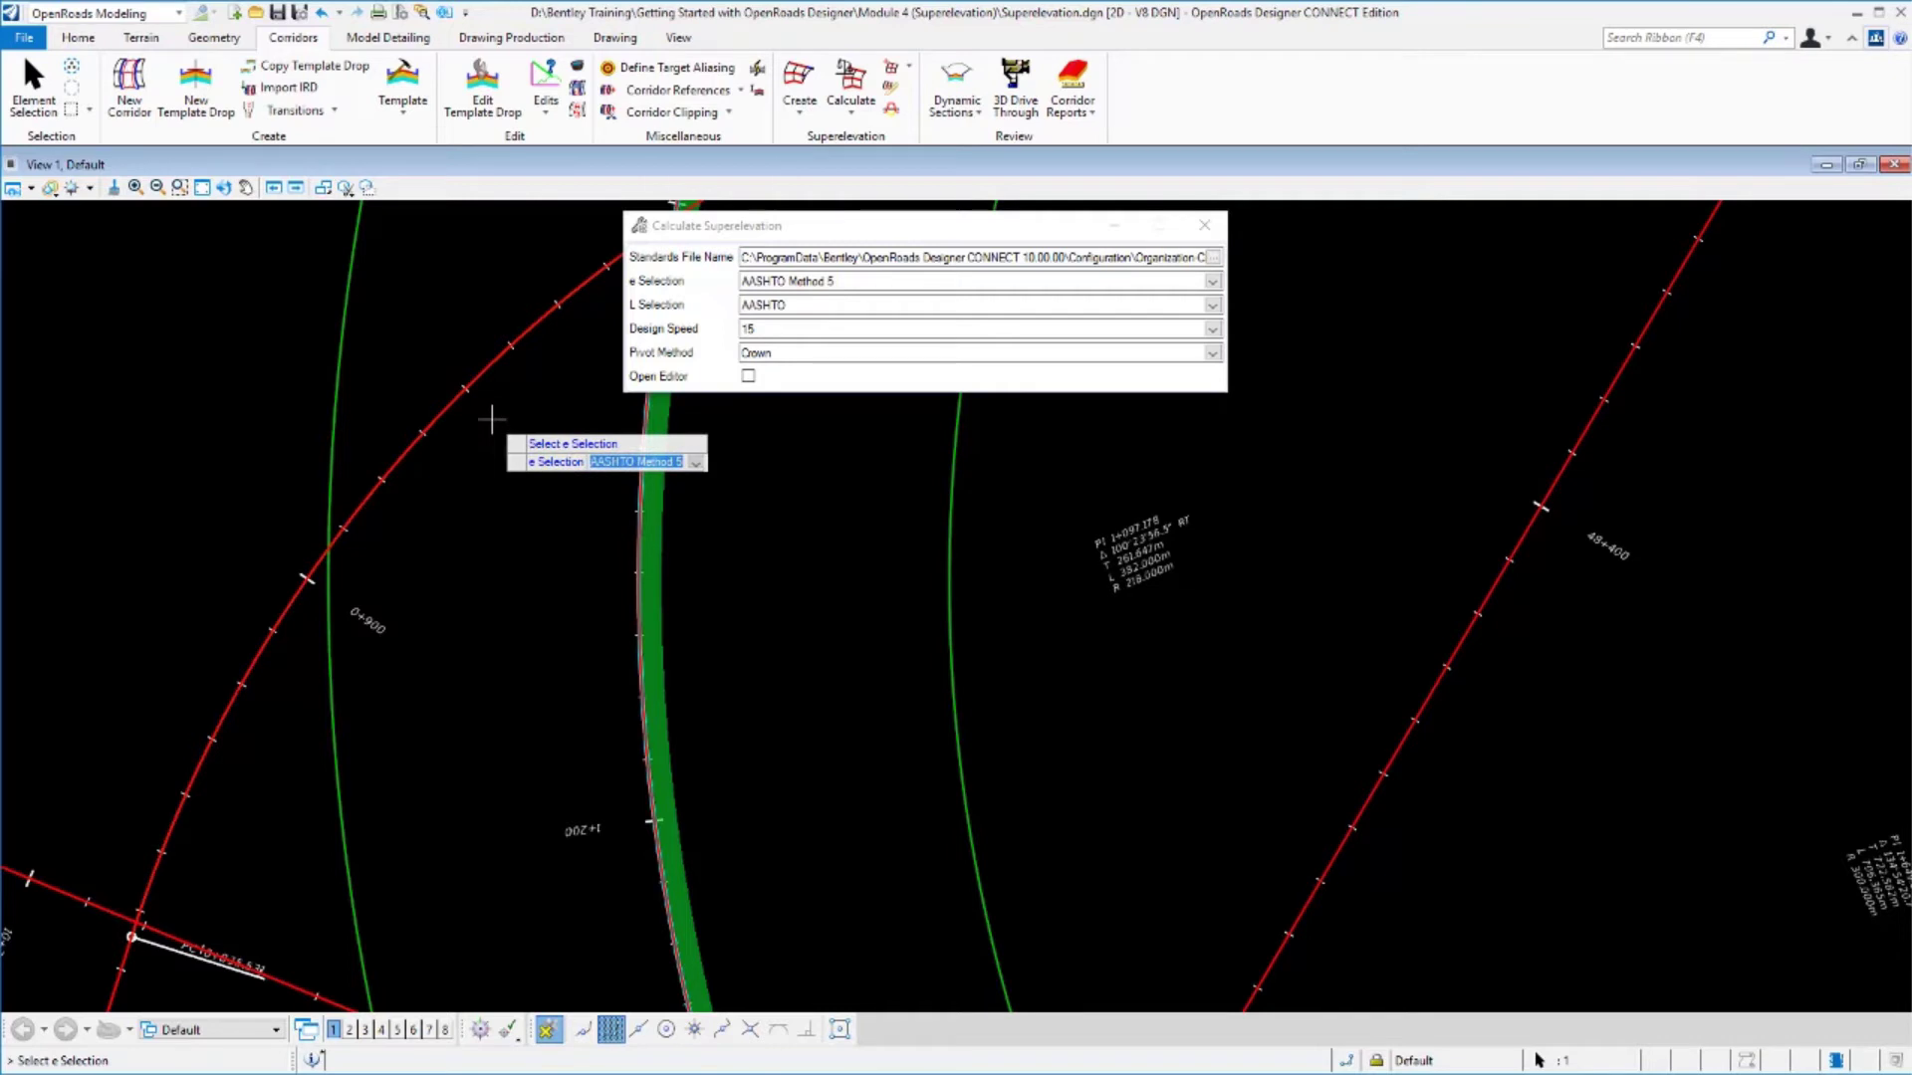
Accept AASHTO Method 5 for e Selection and AASHTO for L Selection, and set the design speed to 50.
click(492, 418)
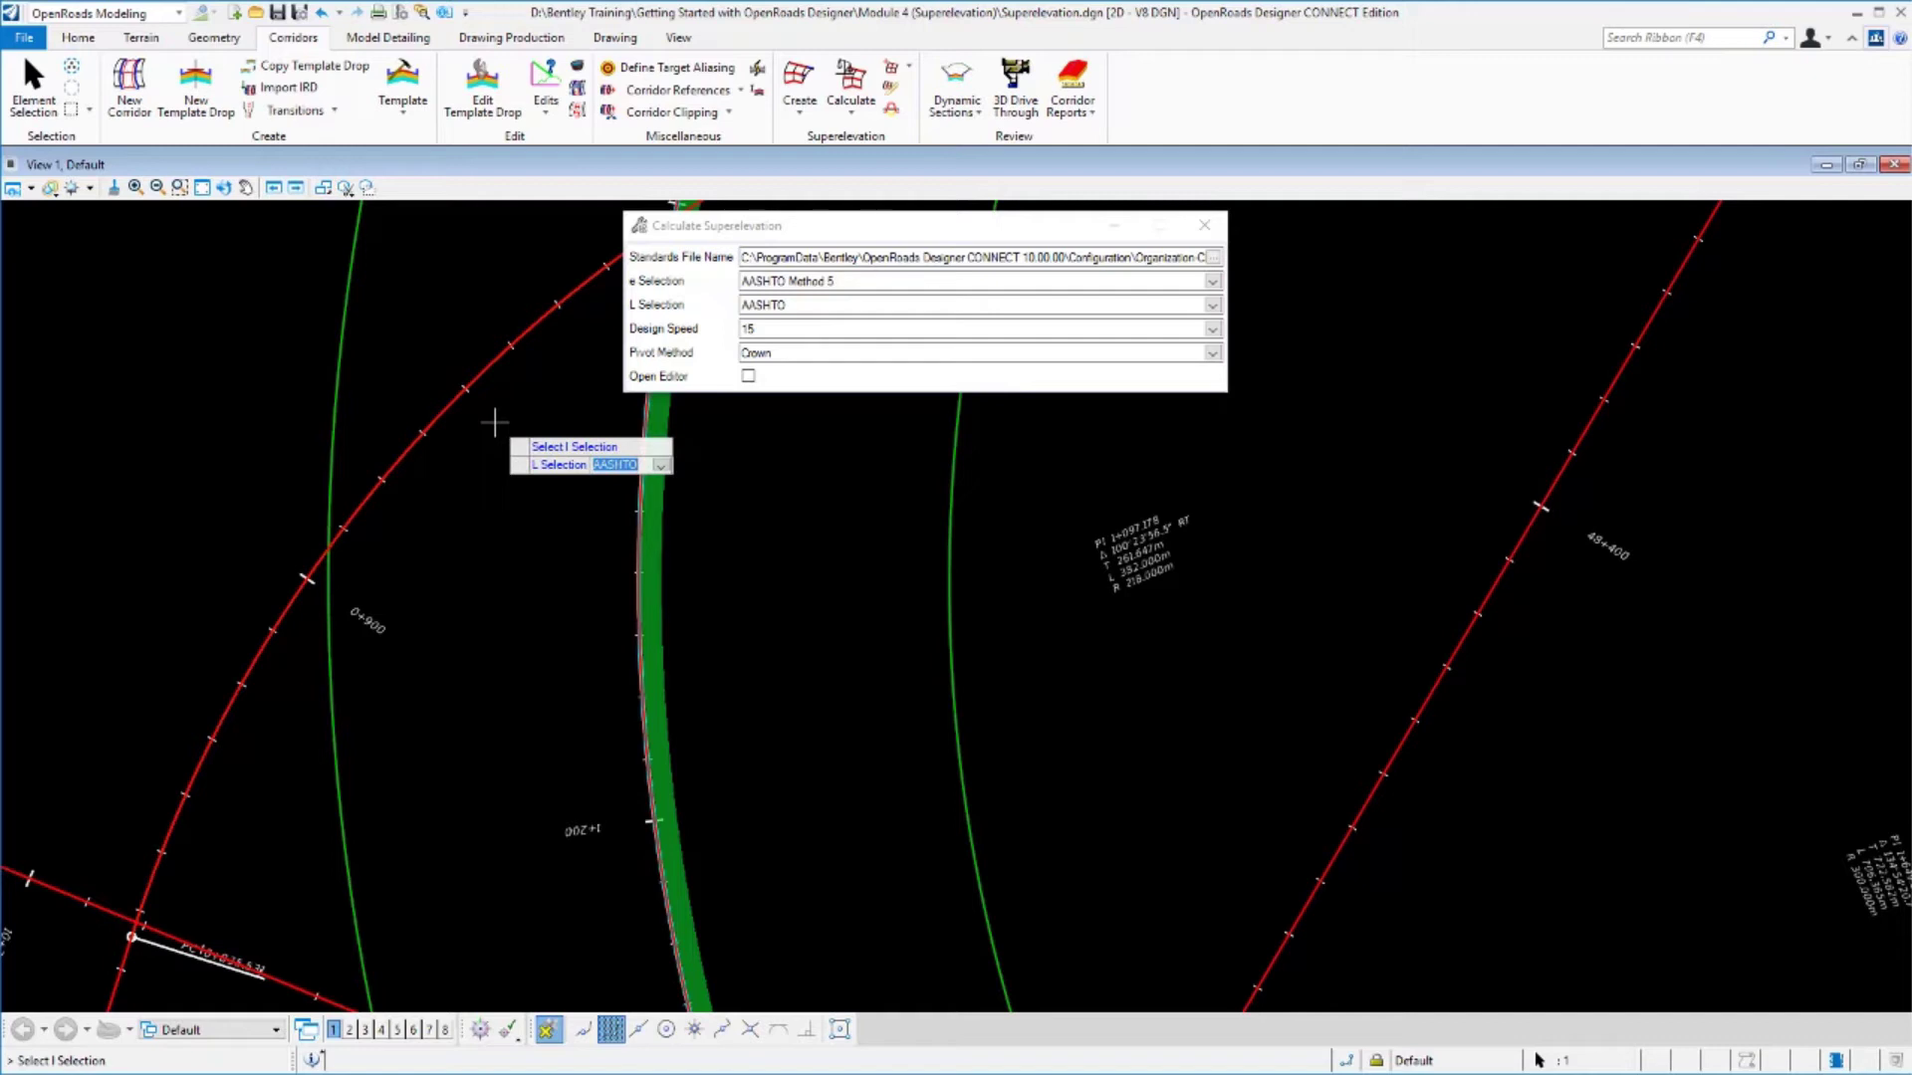
click(494, 422)
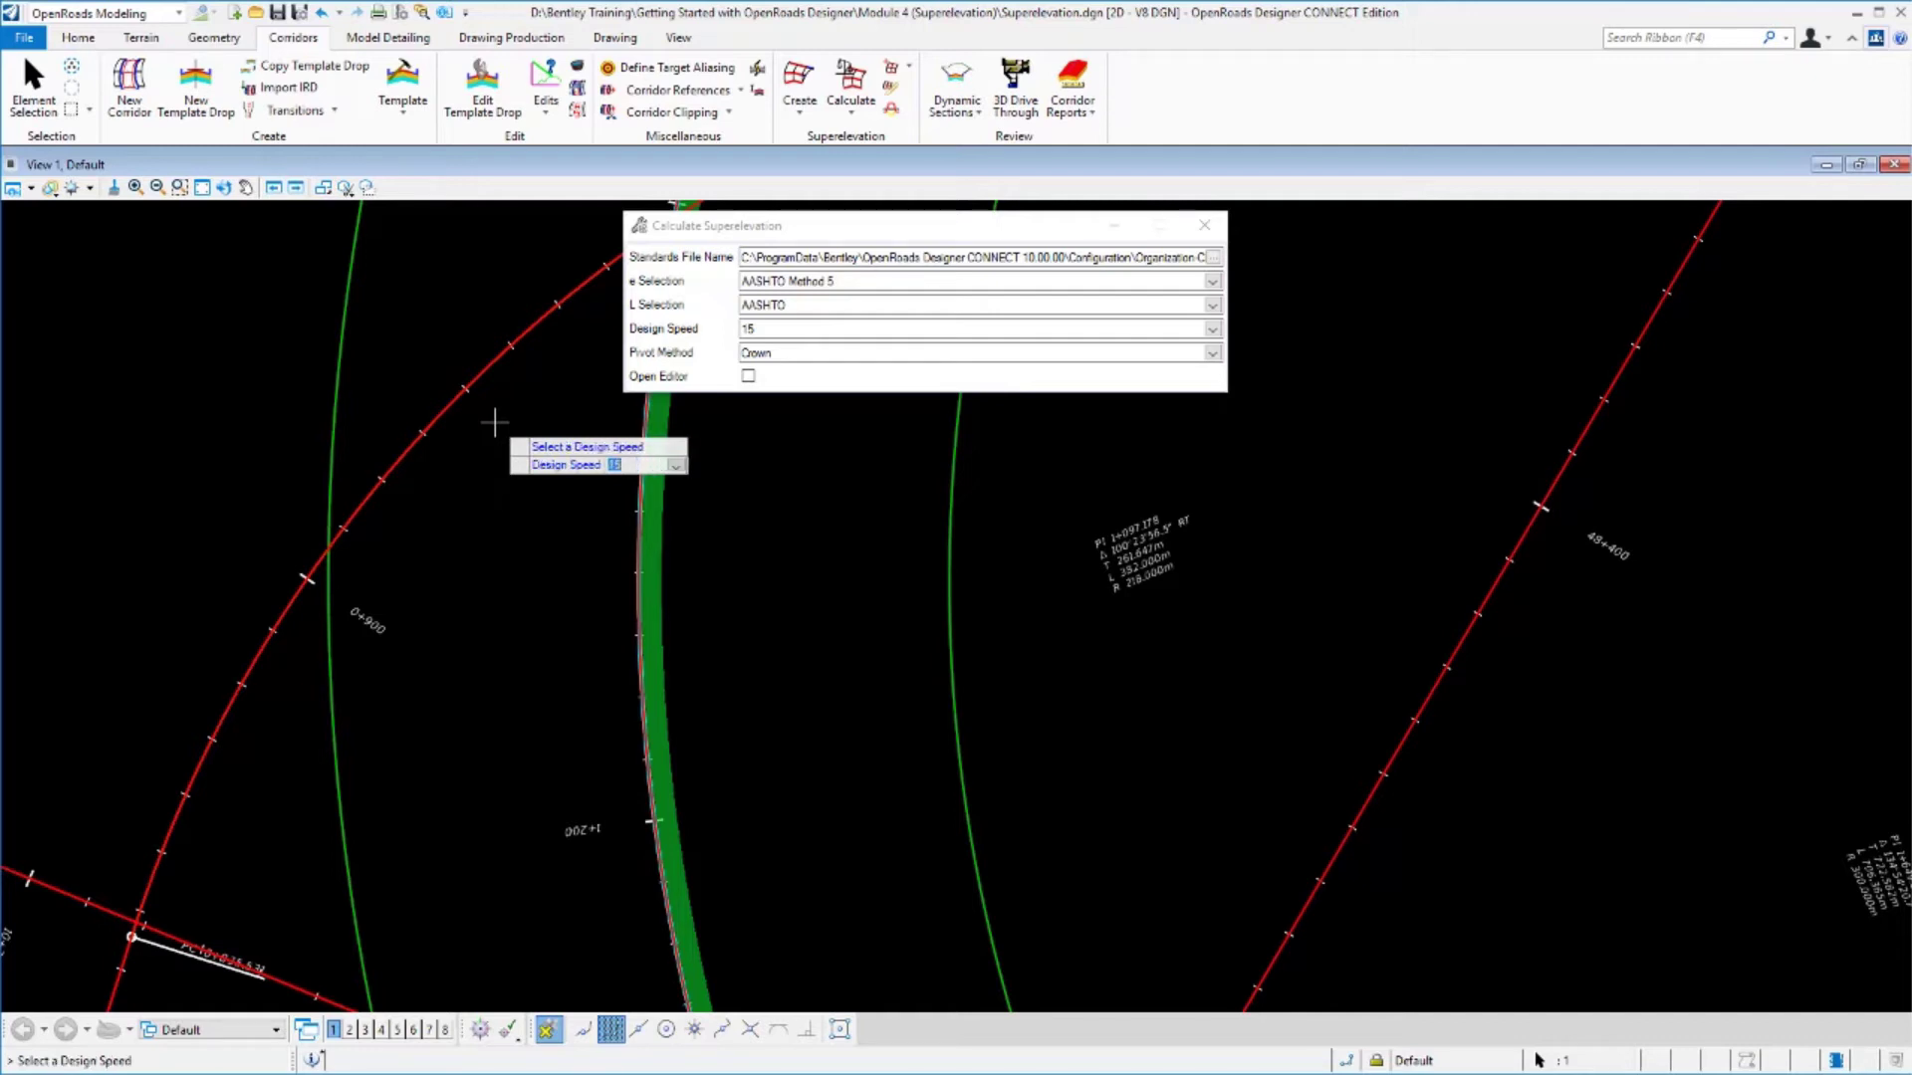
key(Down)
key(Down)
key(Down)
click(533, 431)
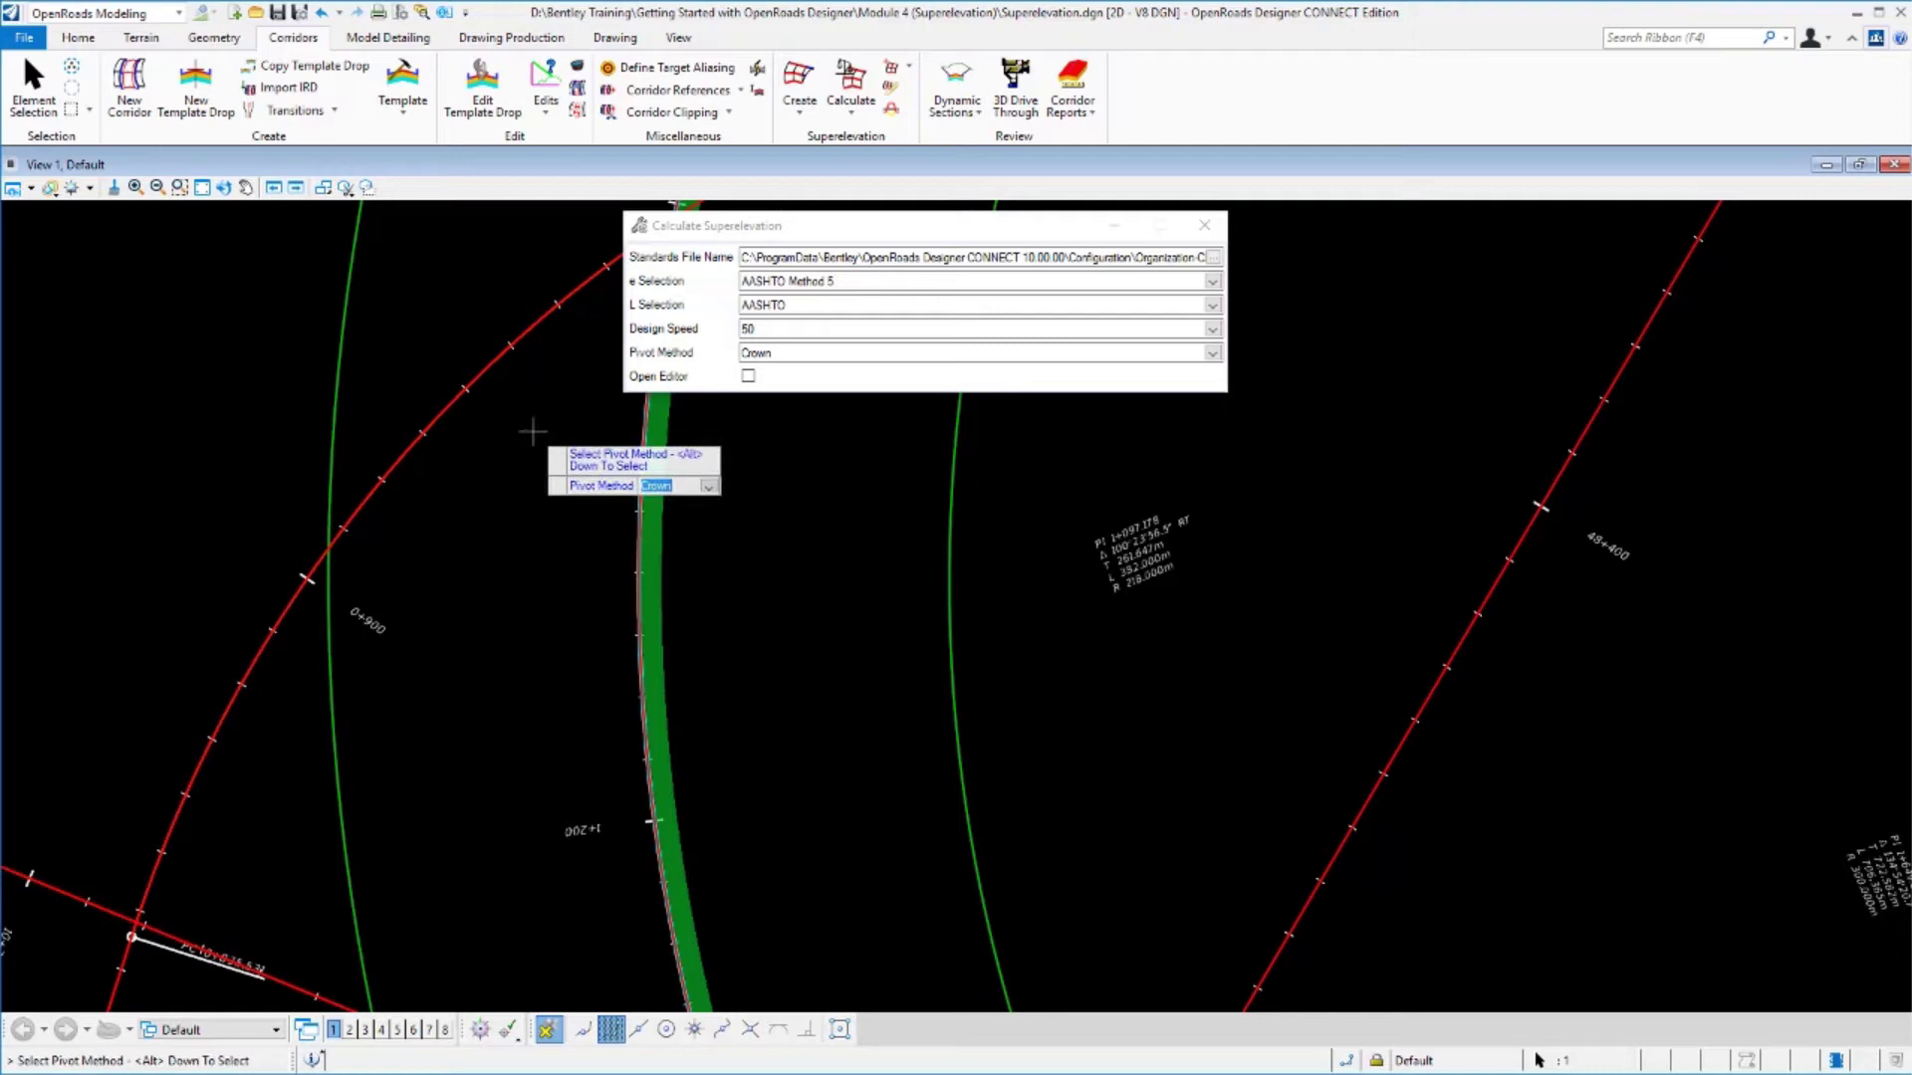
Calculate the superelevation with the Crown pivot method without opening the editor, and leave the corridor assignment unmade.
click(531, 431)
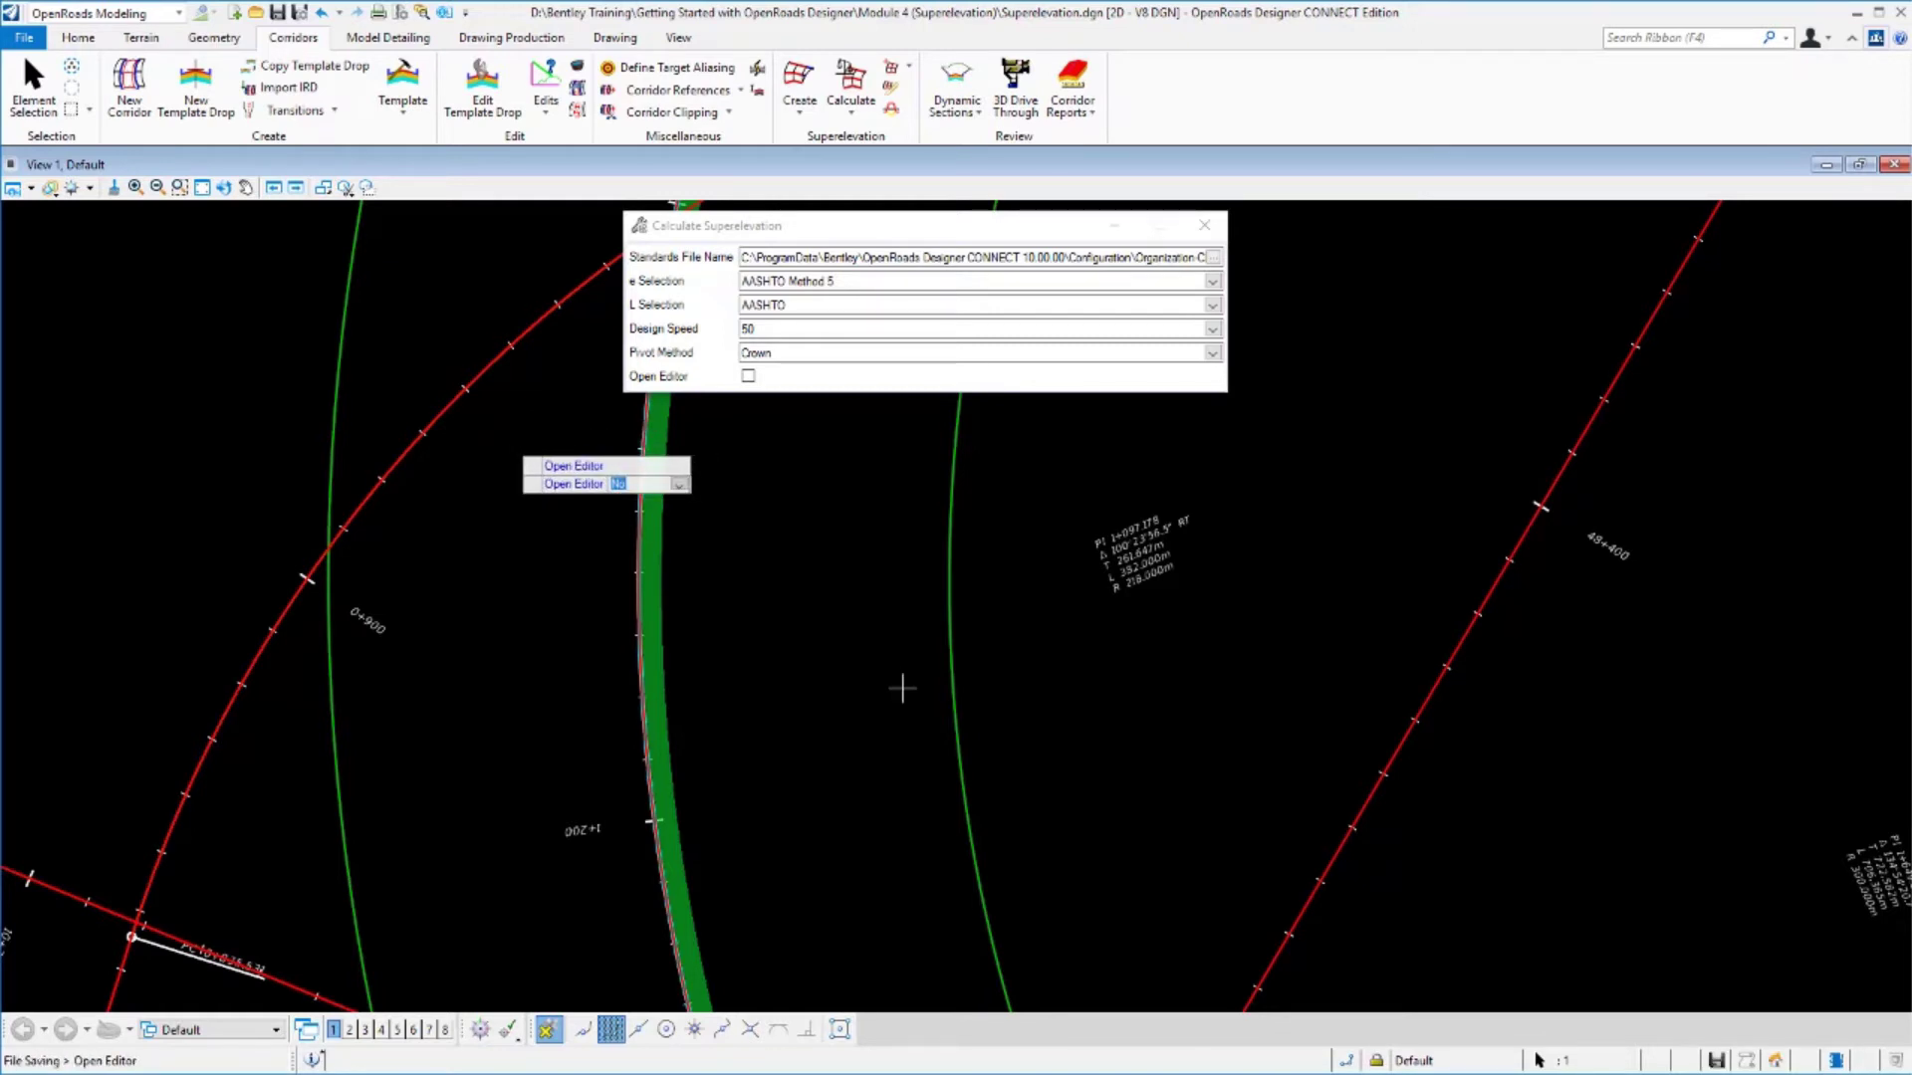
click(747, 696)
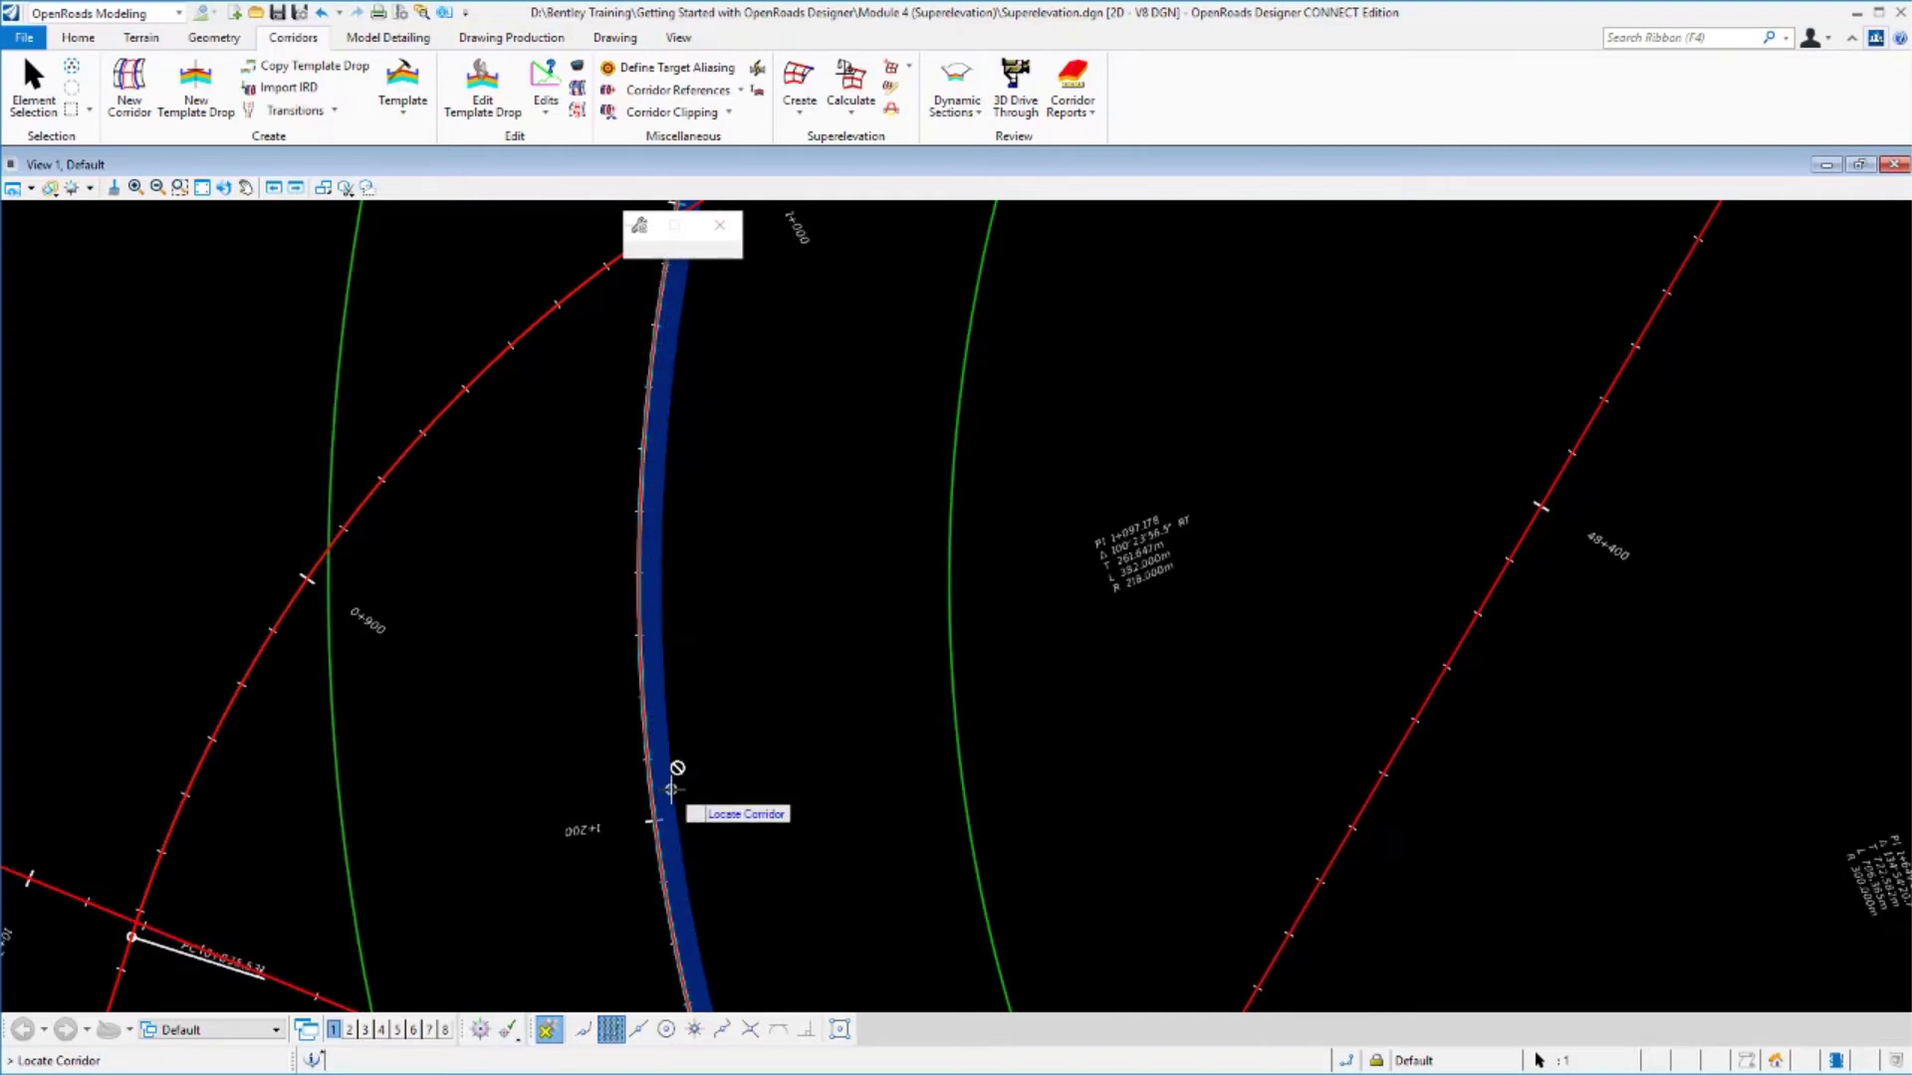
scroll(665, 786, down, 3)
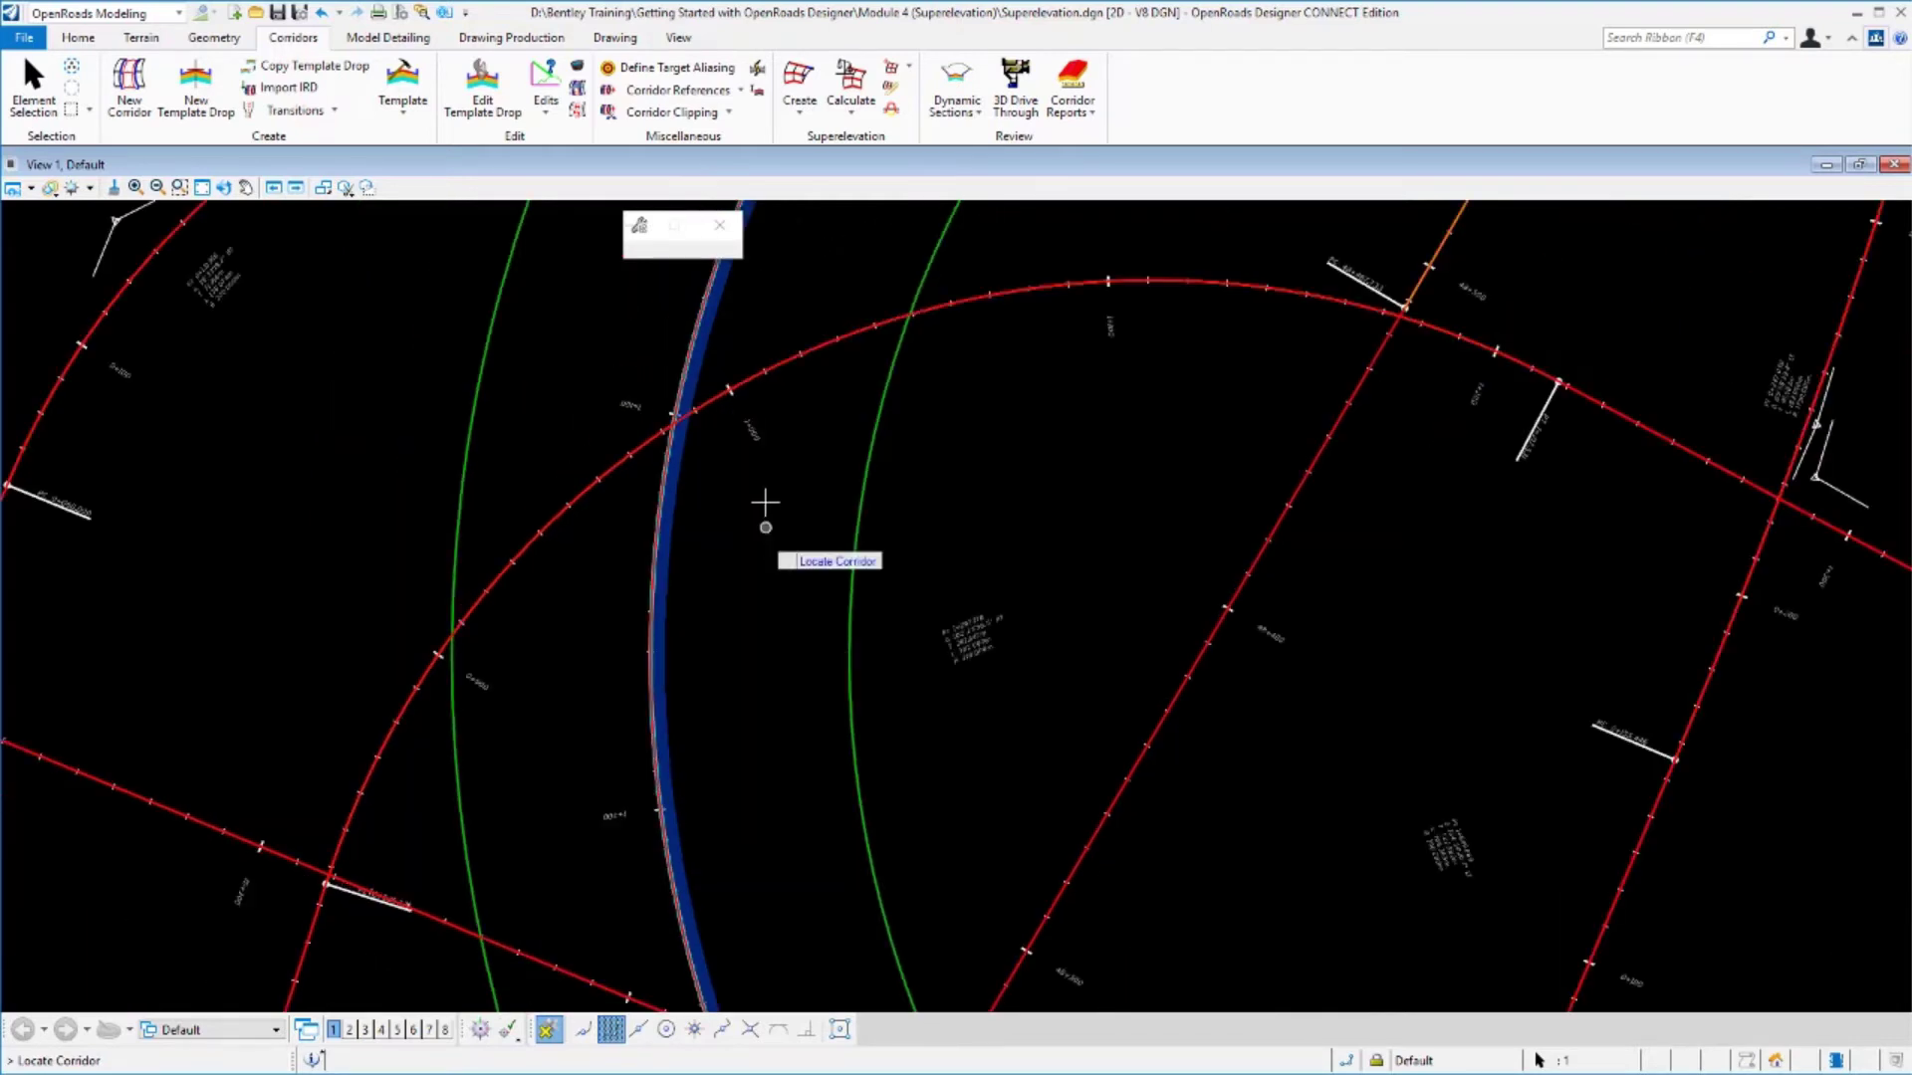
mouse_move(797, 301)
middle_down()
mouse_move(568, 870)
mouse_move(573, 822)
middle_up()
scroll(618, 683, up, 3)
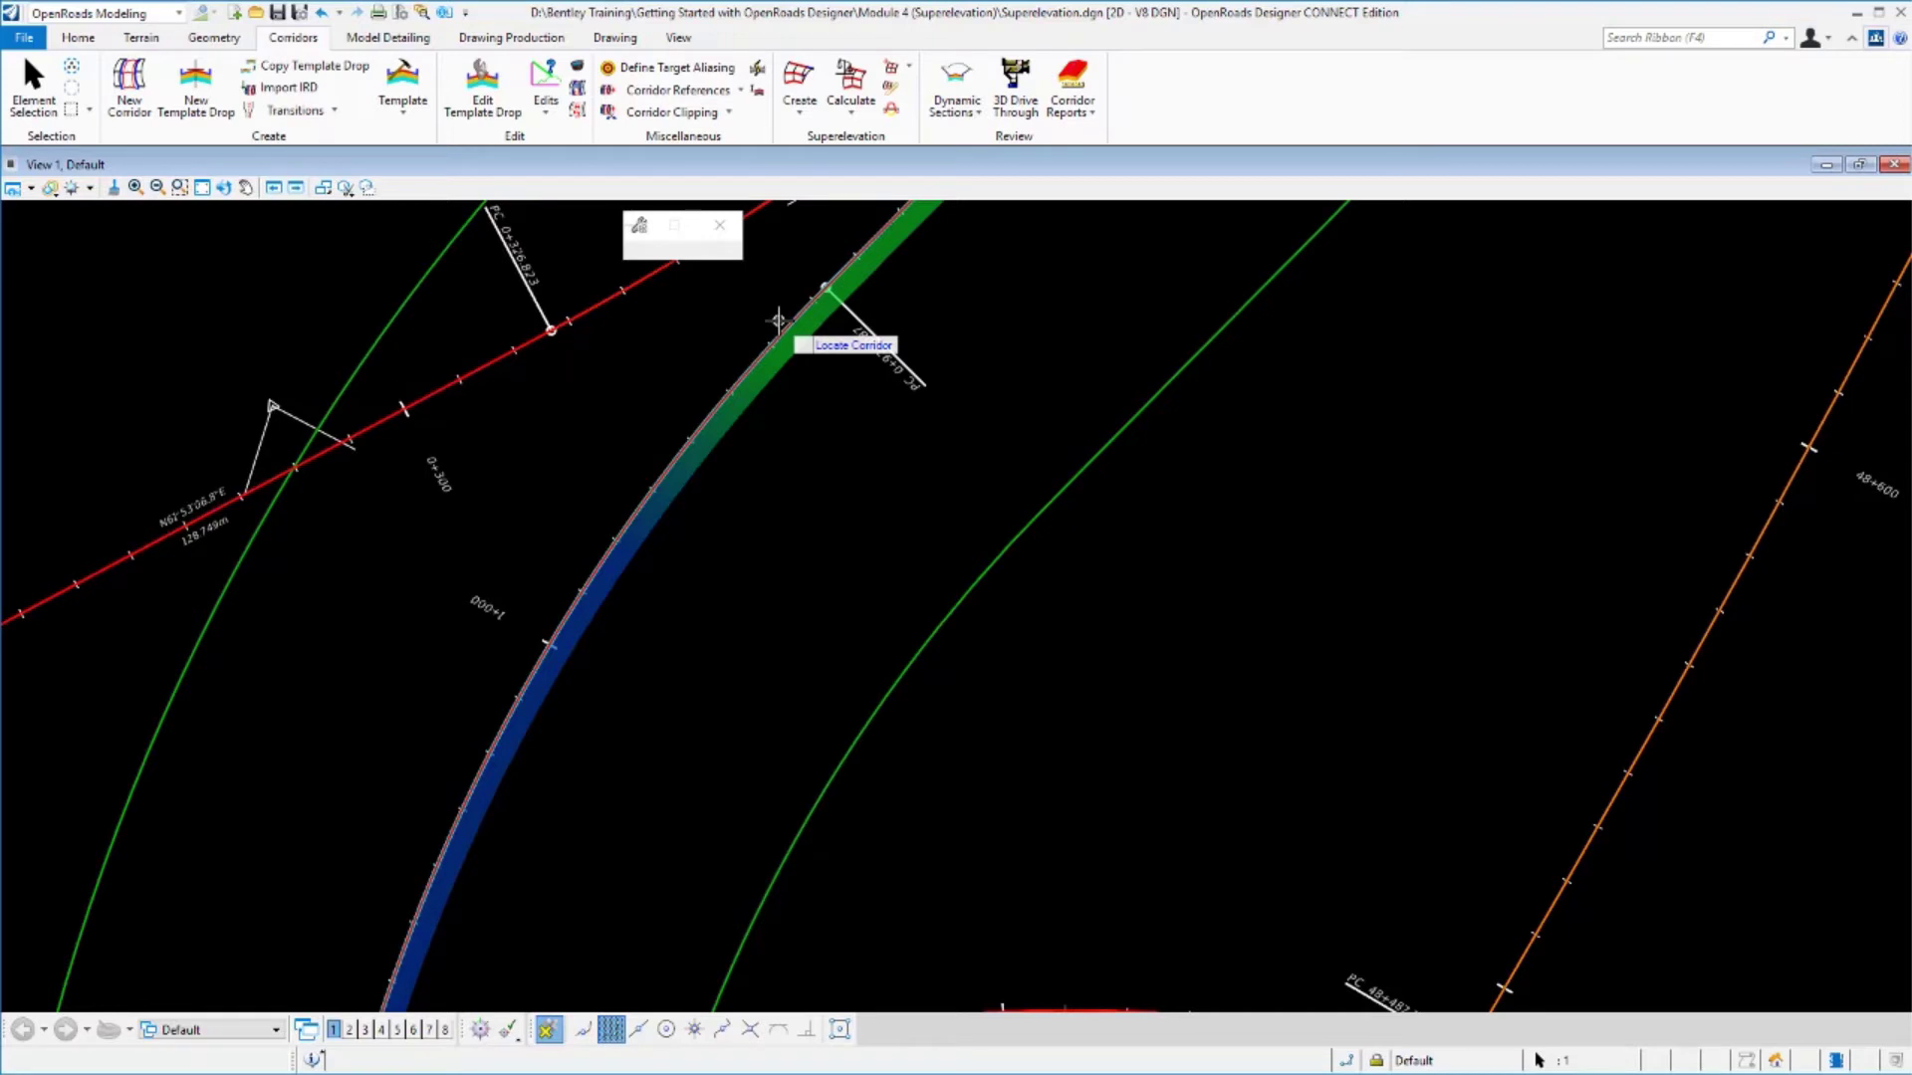
click(45, 98)
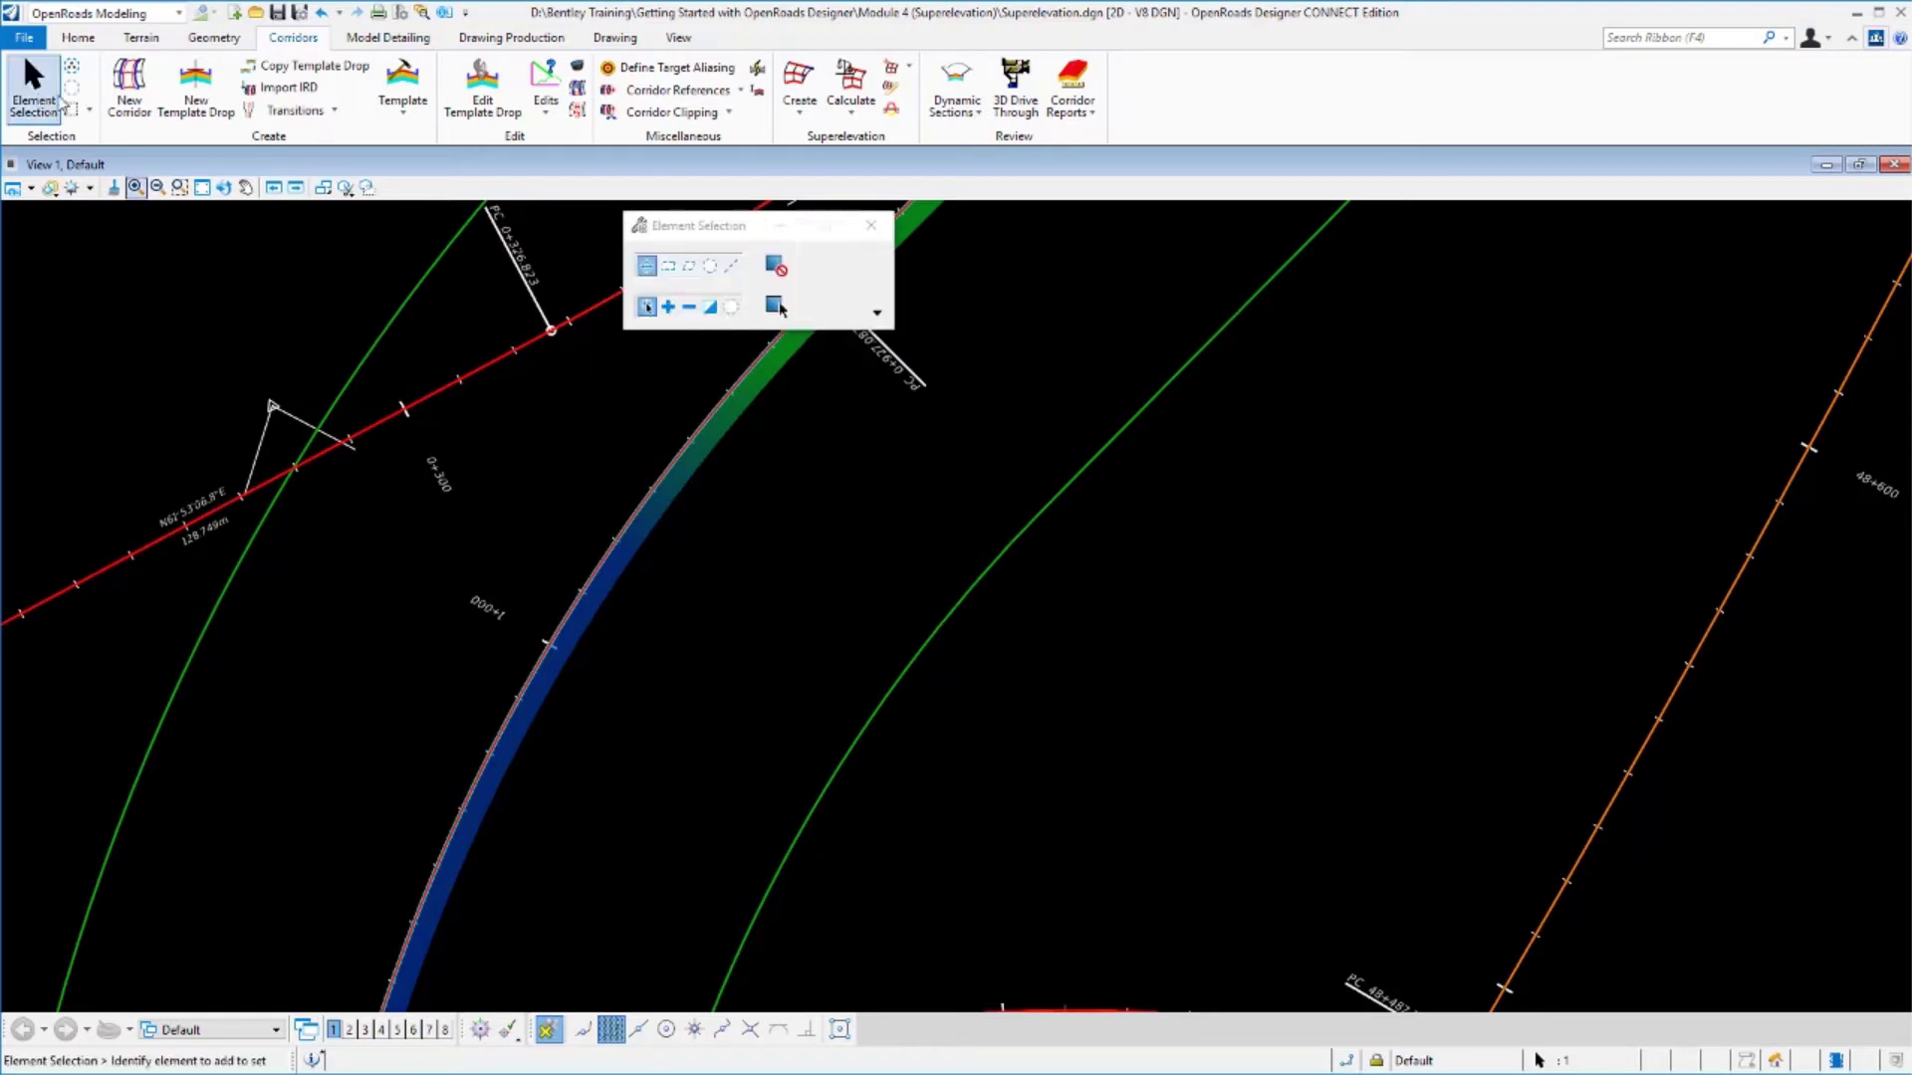
Examine the station and cross slope labels where the Ramp C superelevation lane transitions near the start of the curve.
click(707, 455)
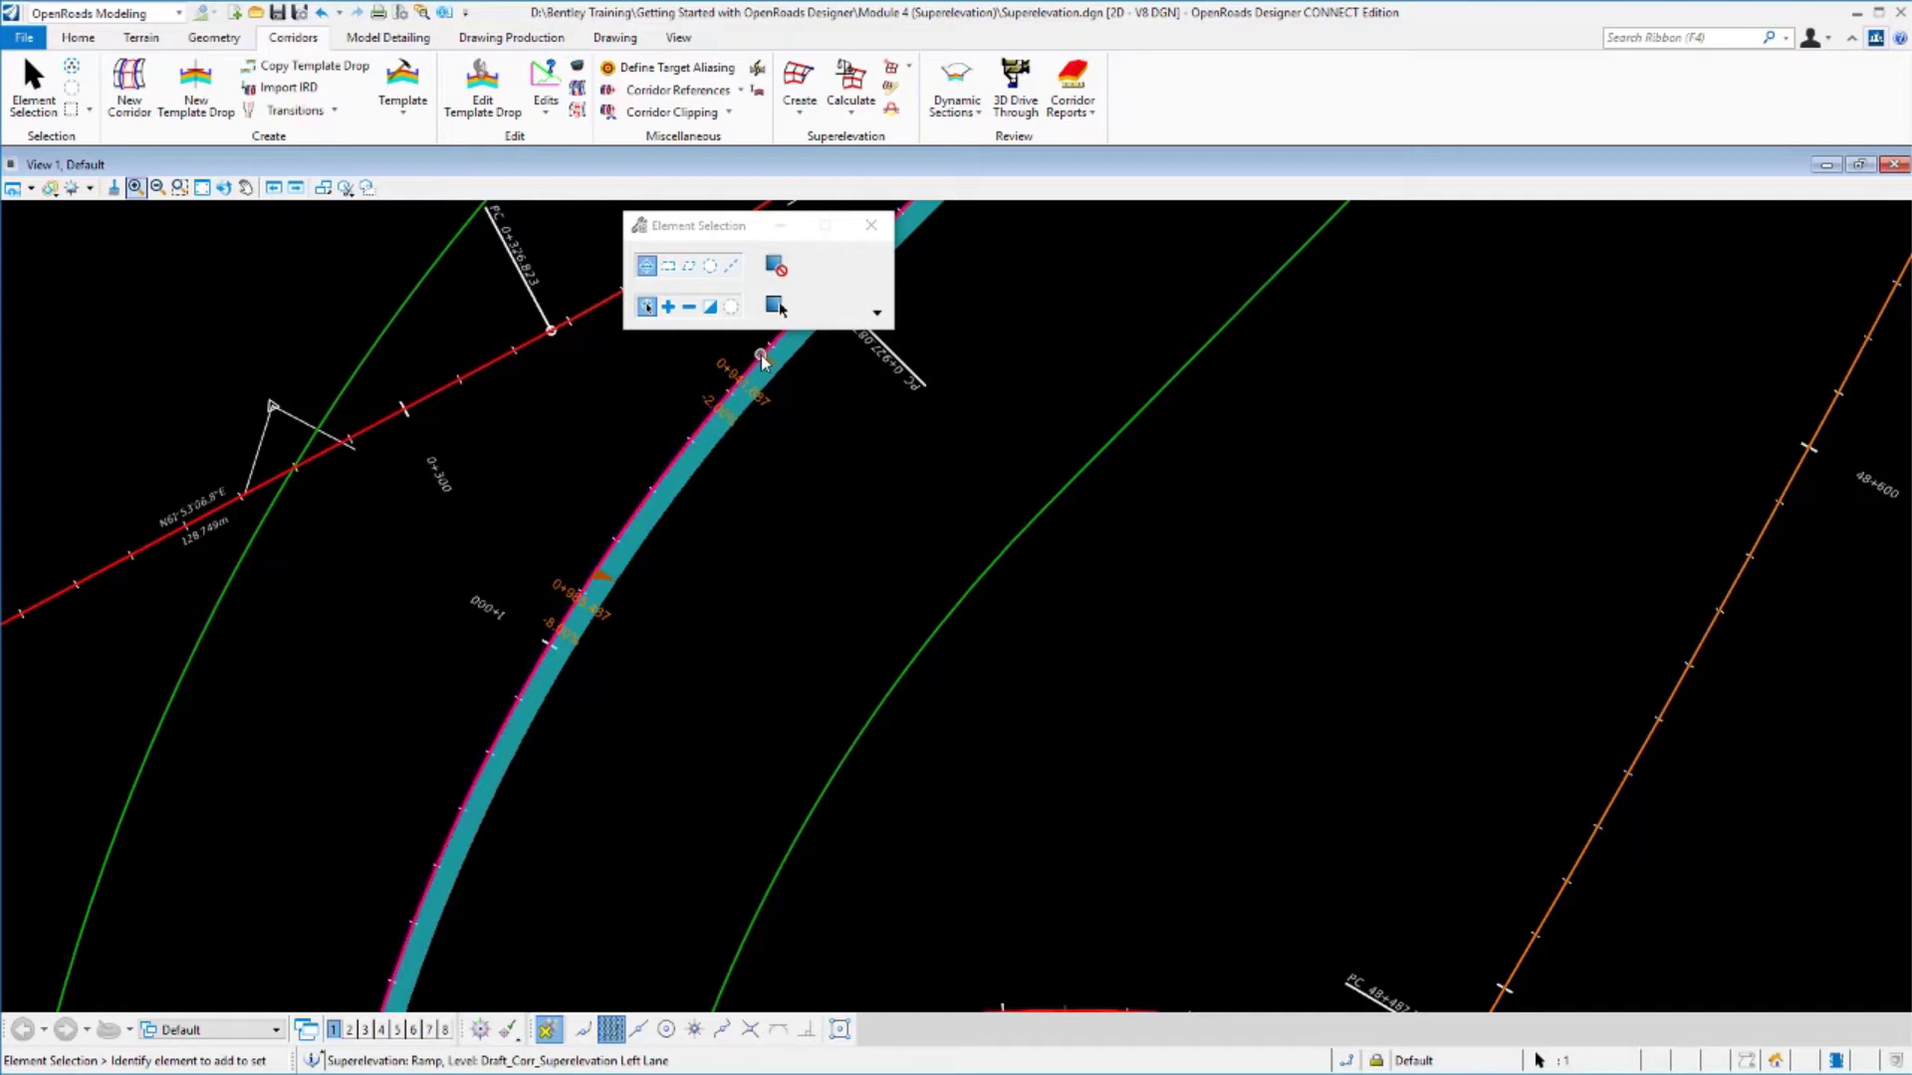
scroll(769, 362, up, 3)
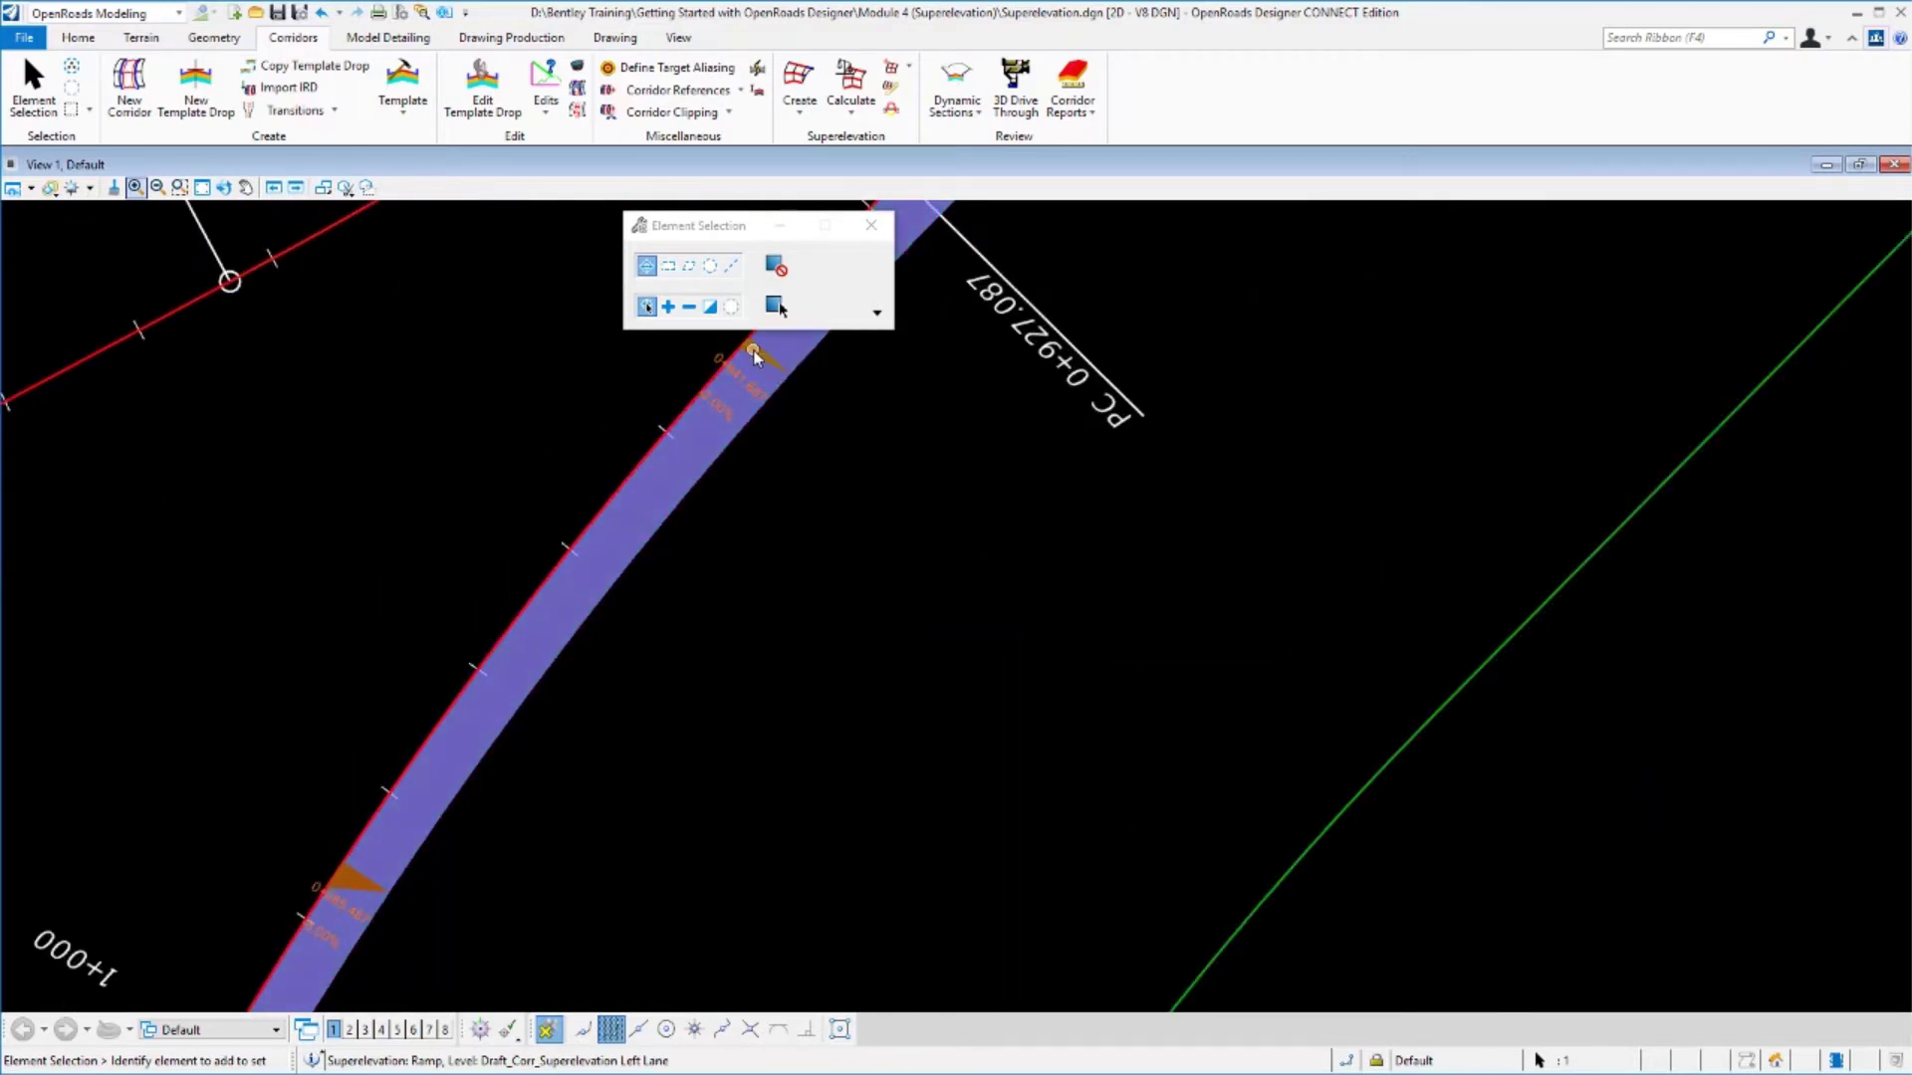
mouse_move(754, 356)
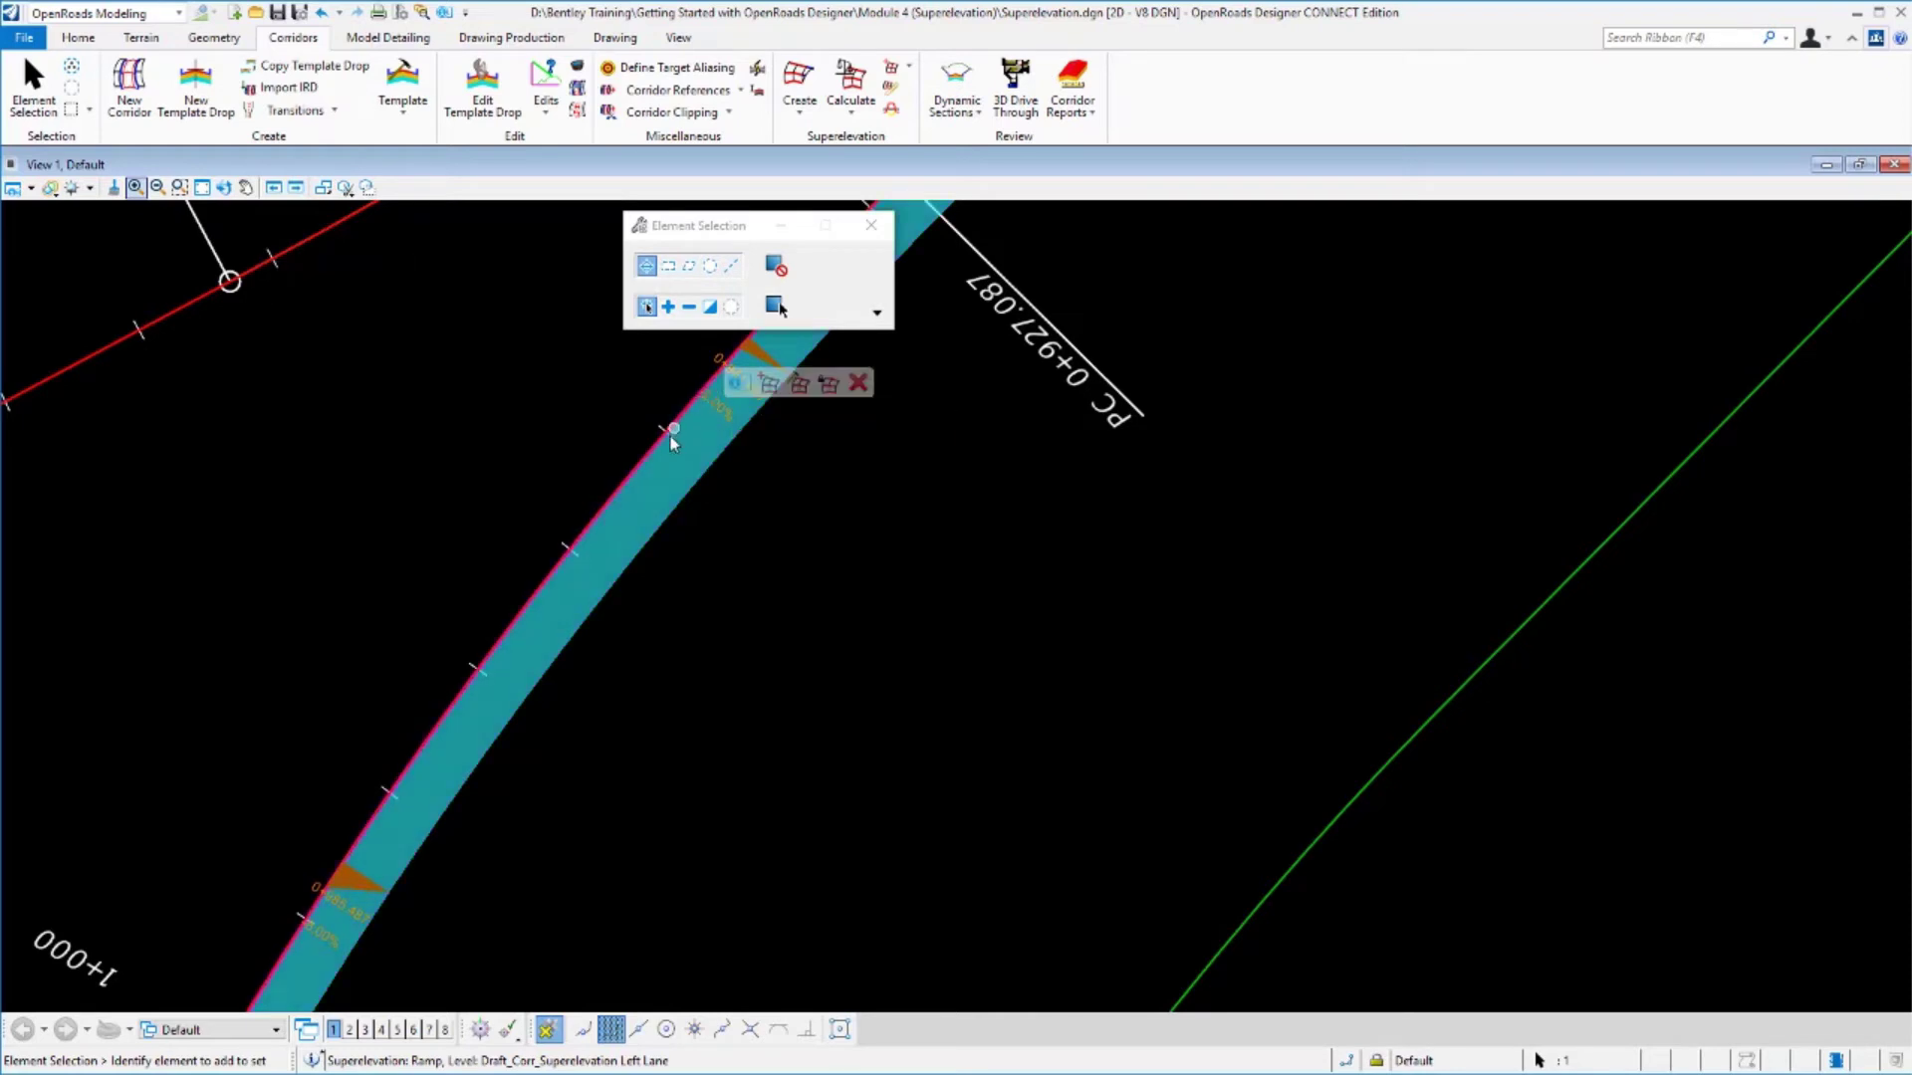
mouse_move(342, 911)
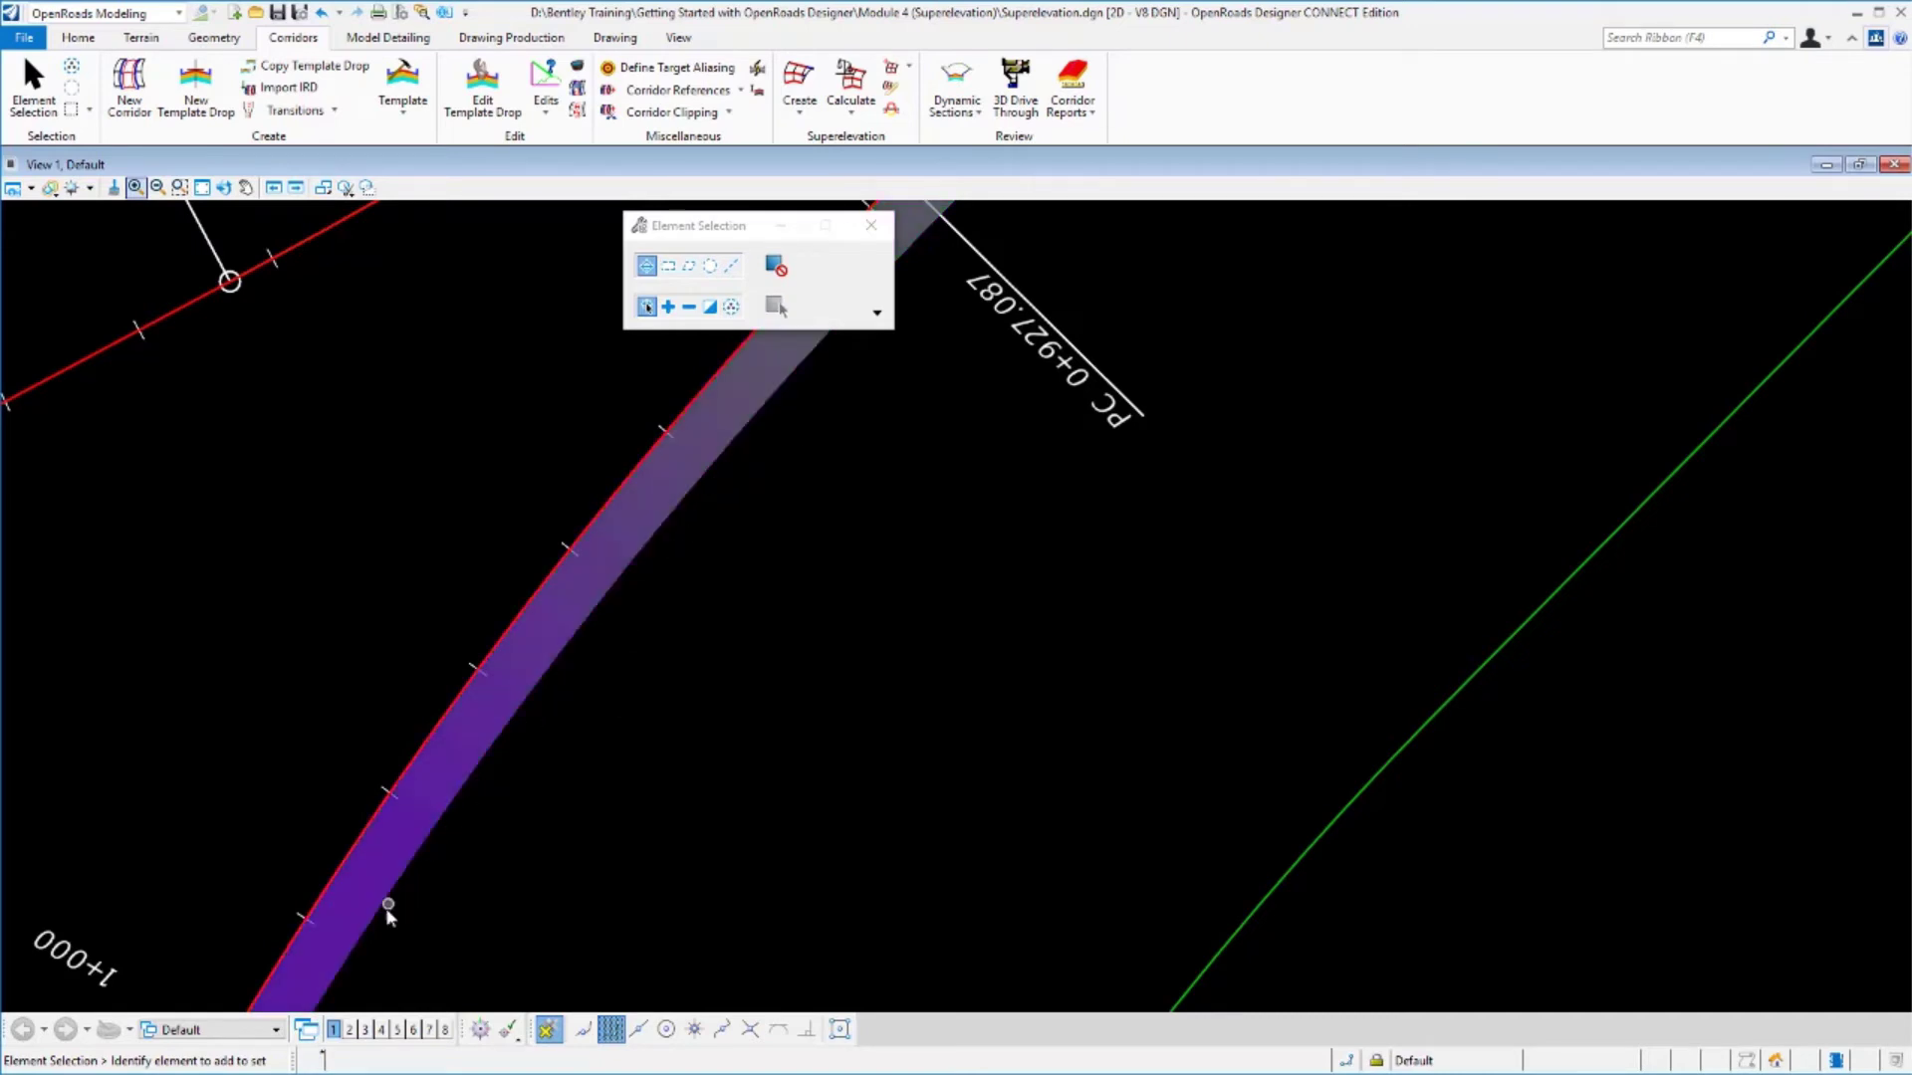
scroll(448, 926, down, 4)
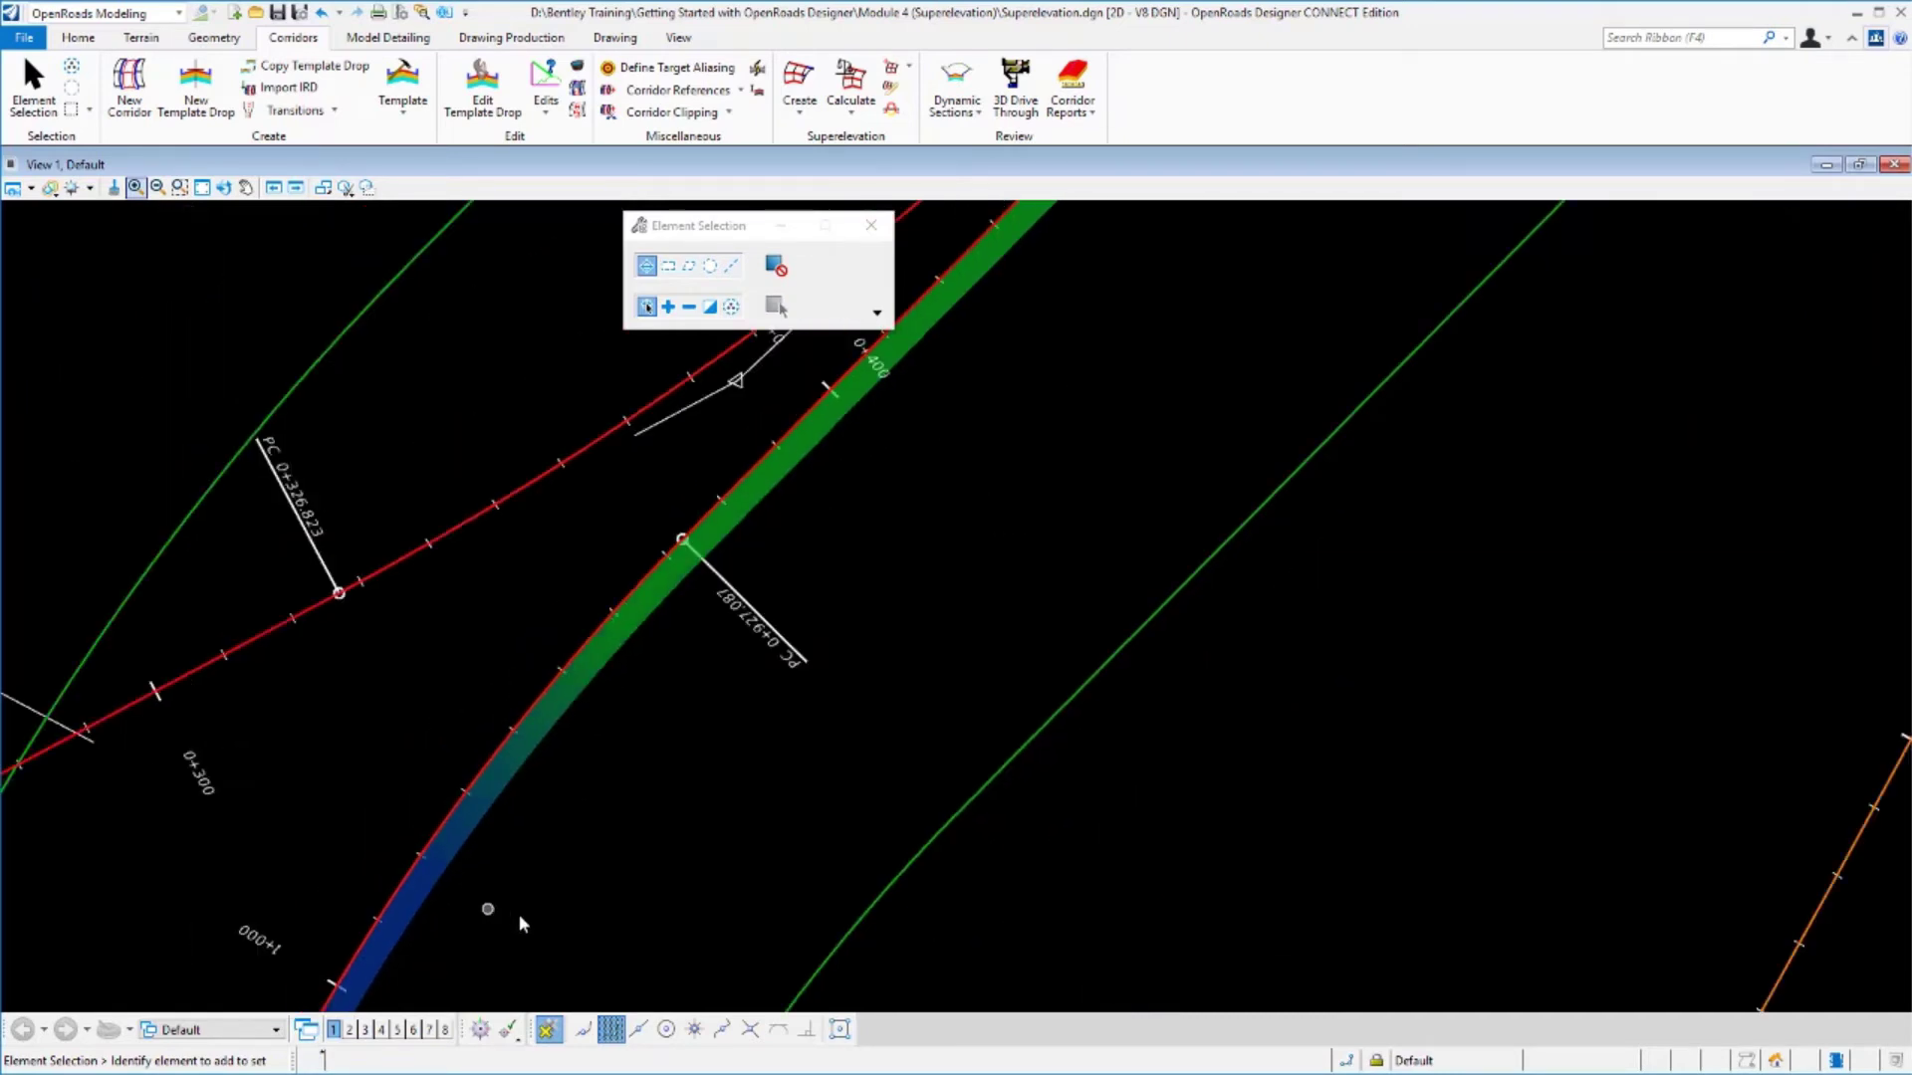
middle_drag(529, 849, 406, 674)
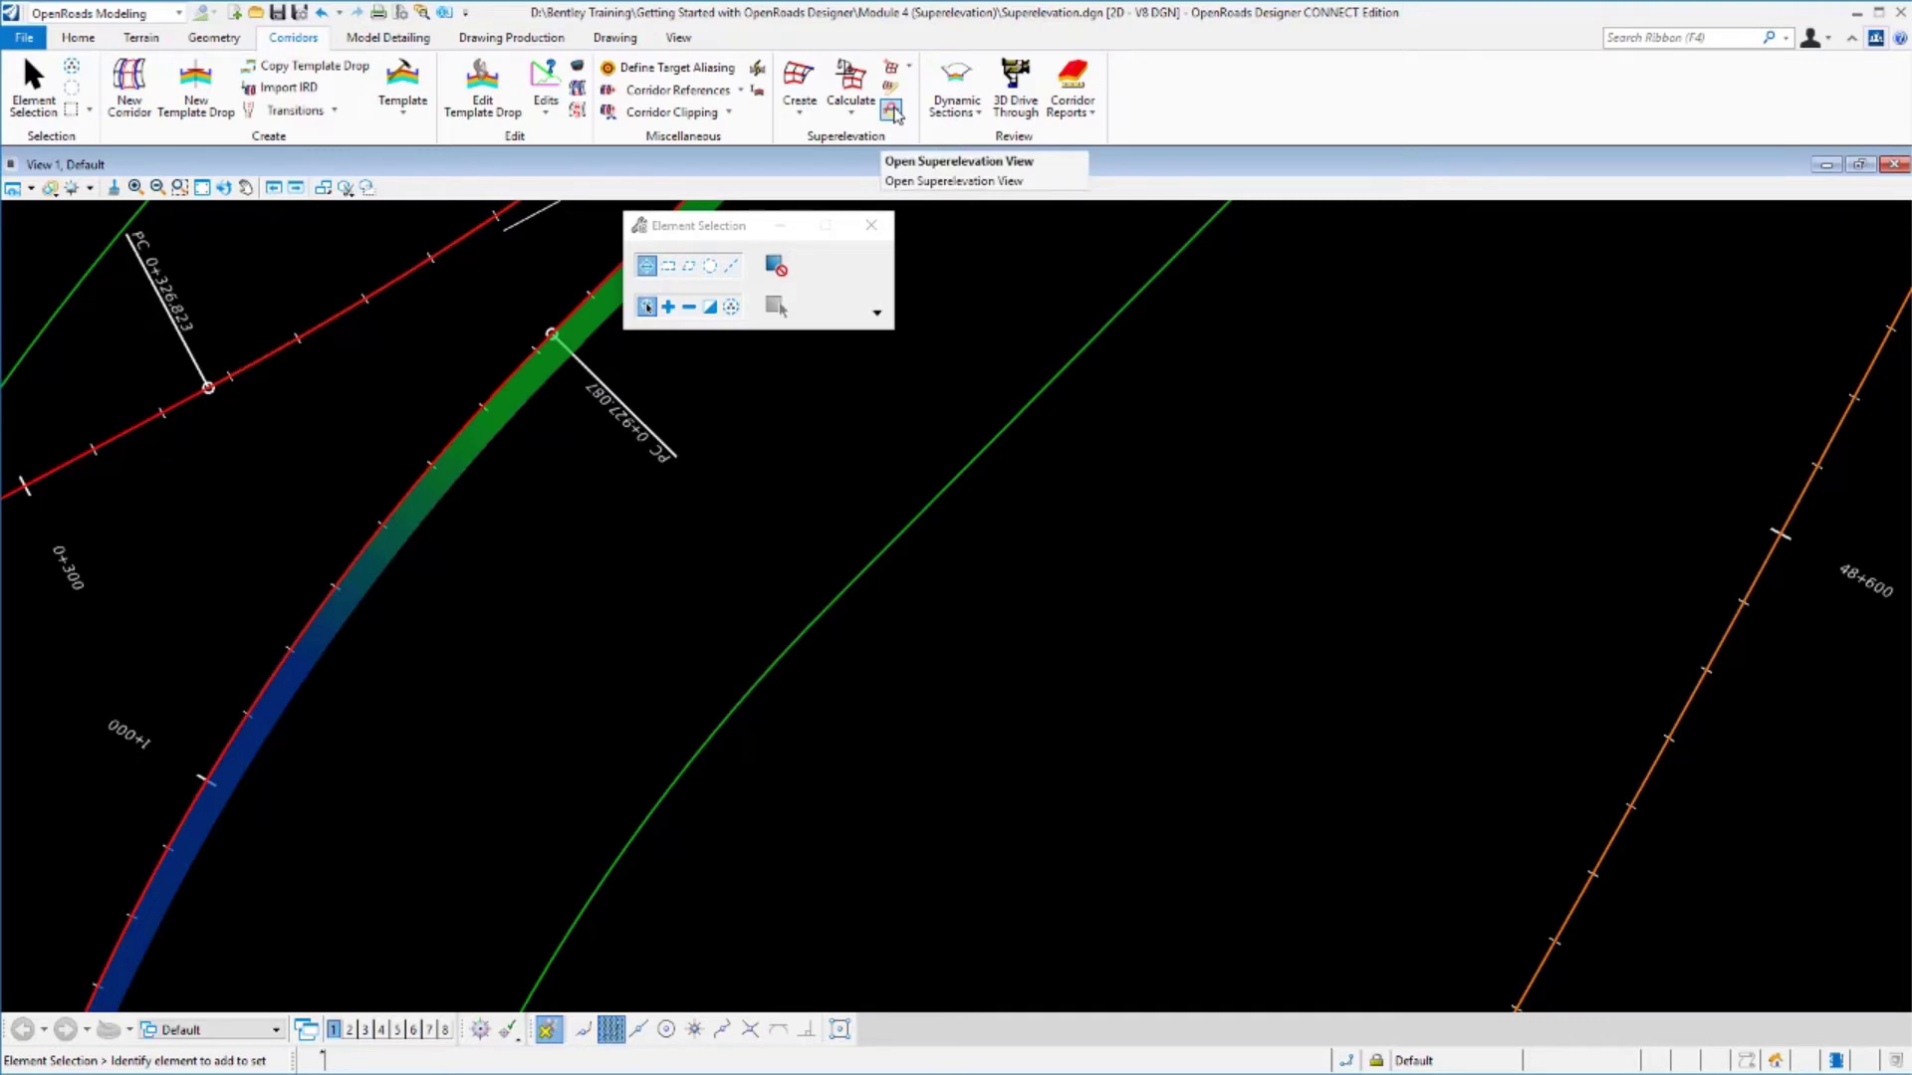
Open the Ramp C superelevation section's diagram in View 2 and select its lane line to inspect the long curve's transitions.
click(892, 111)
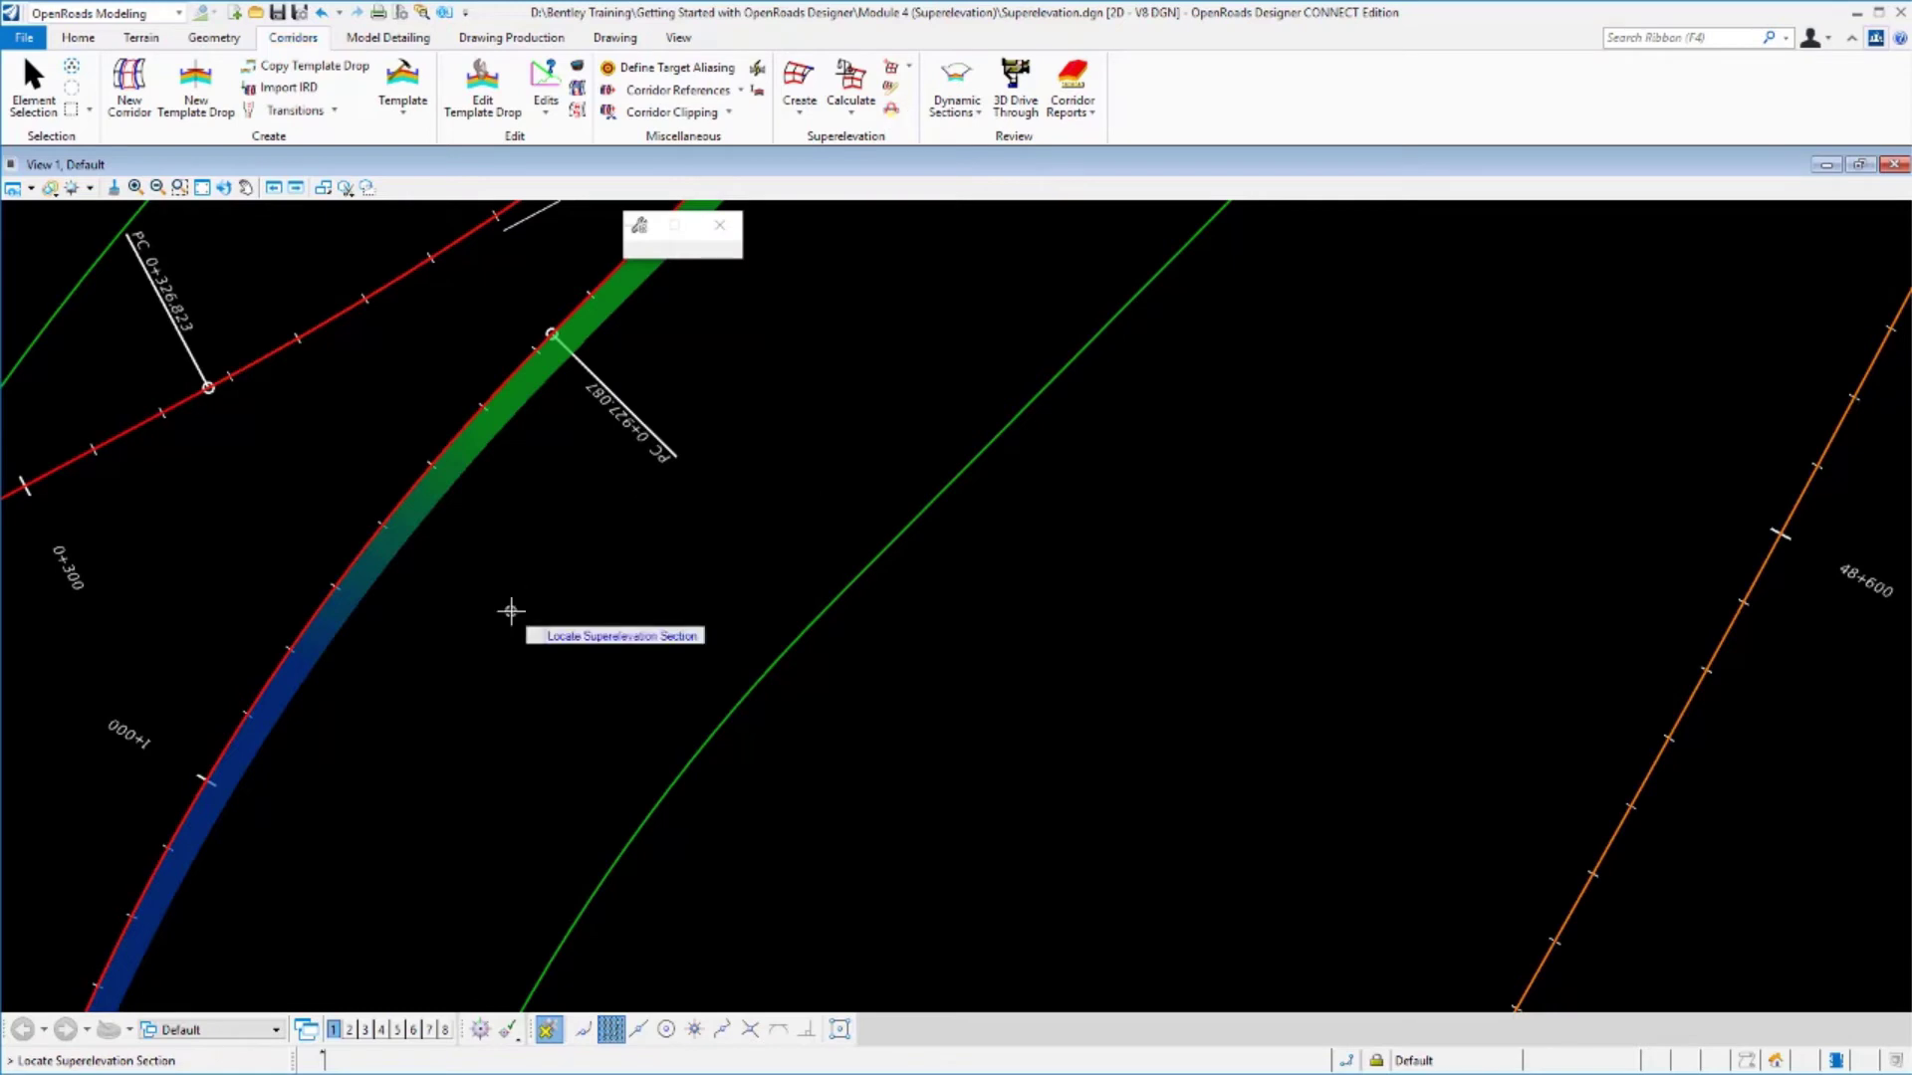
click(735, 705)
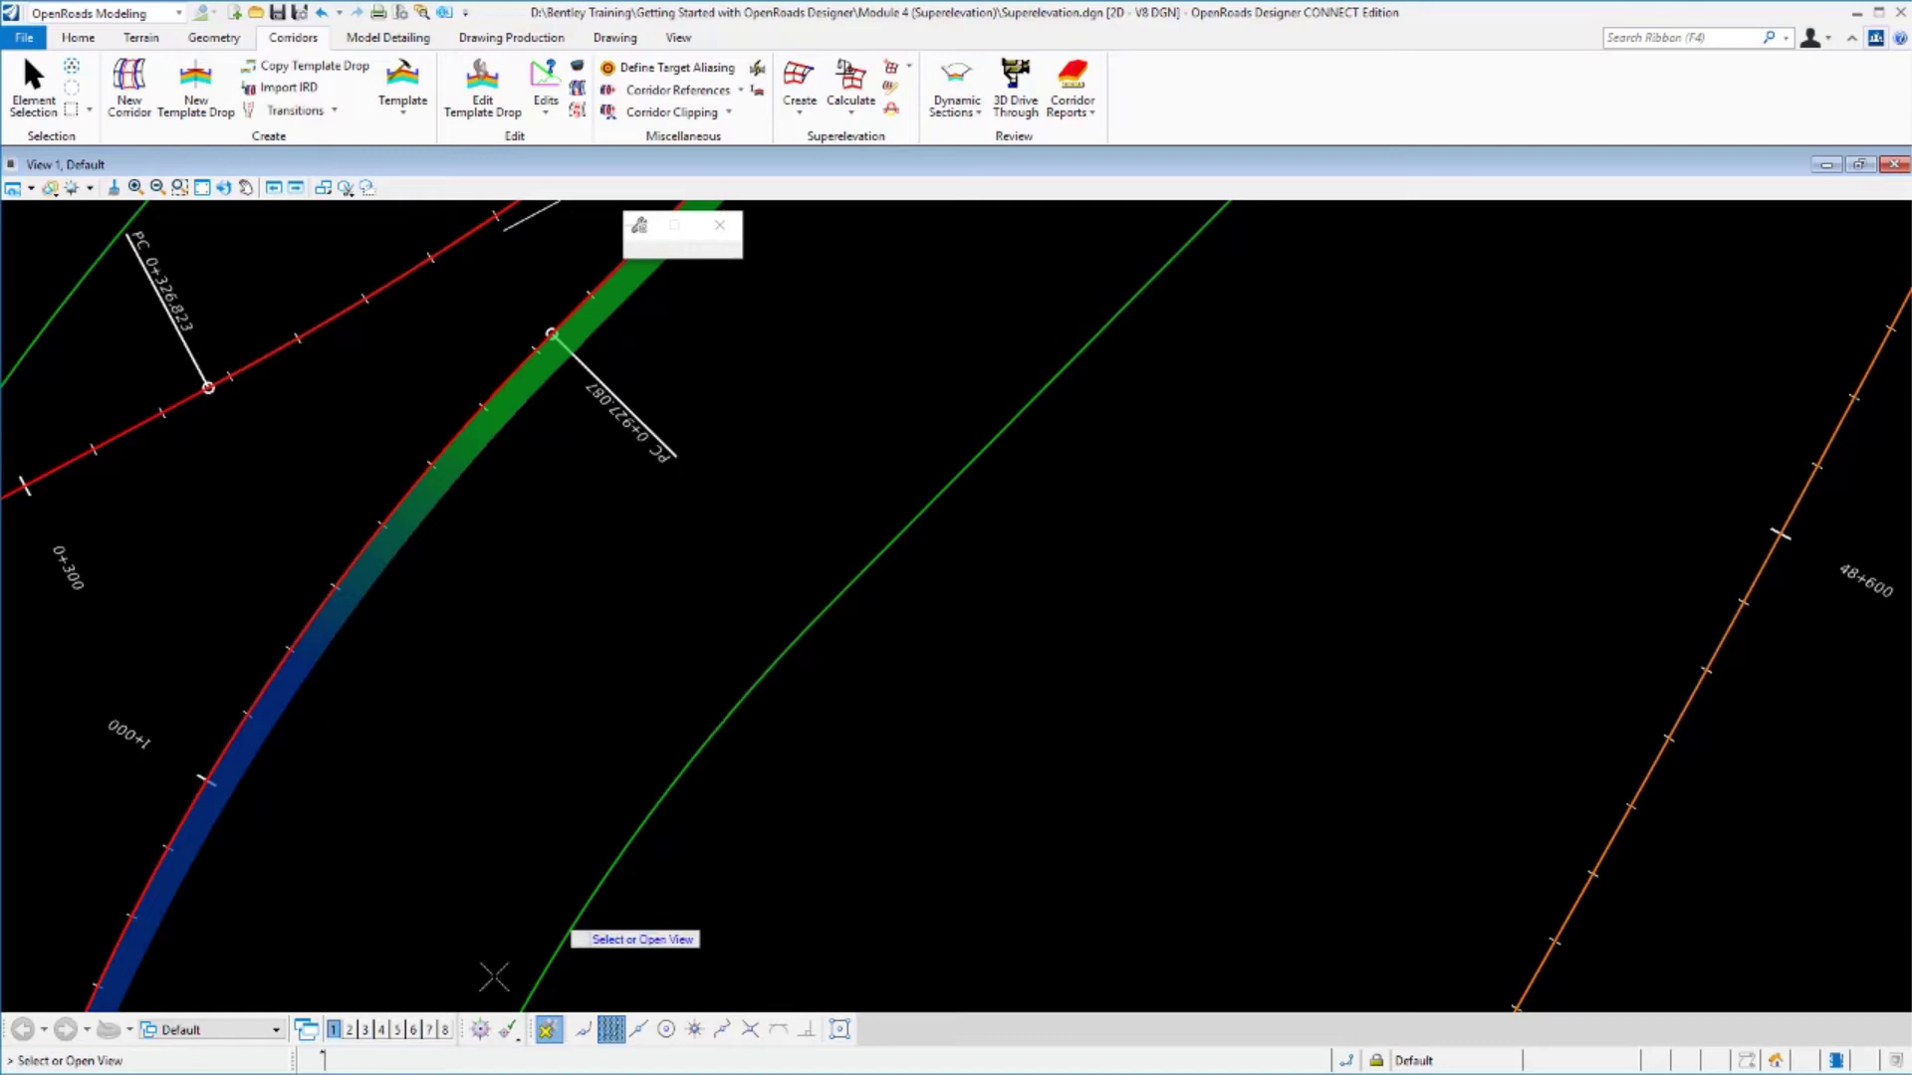
click(350, 1030)
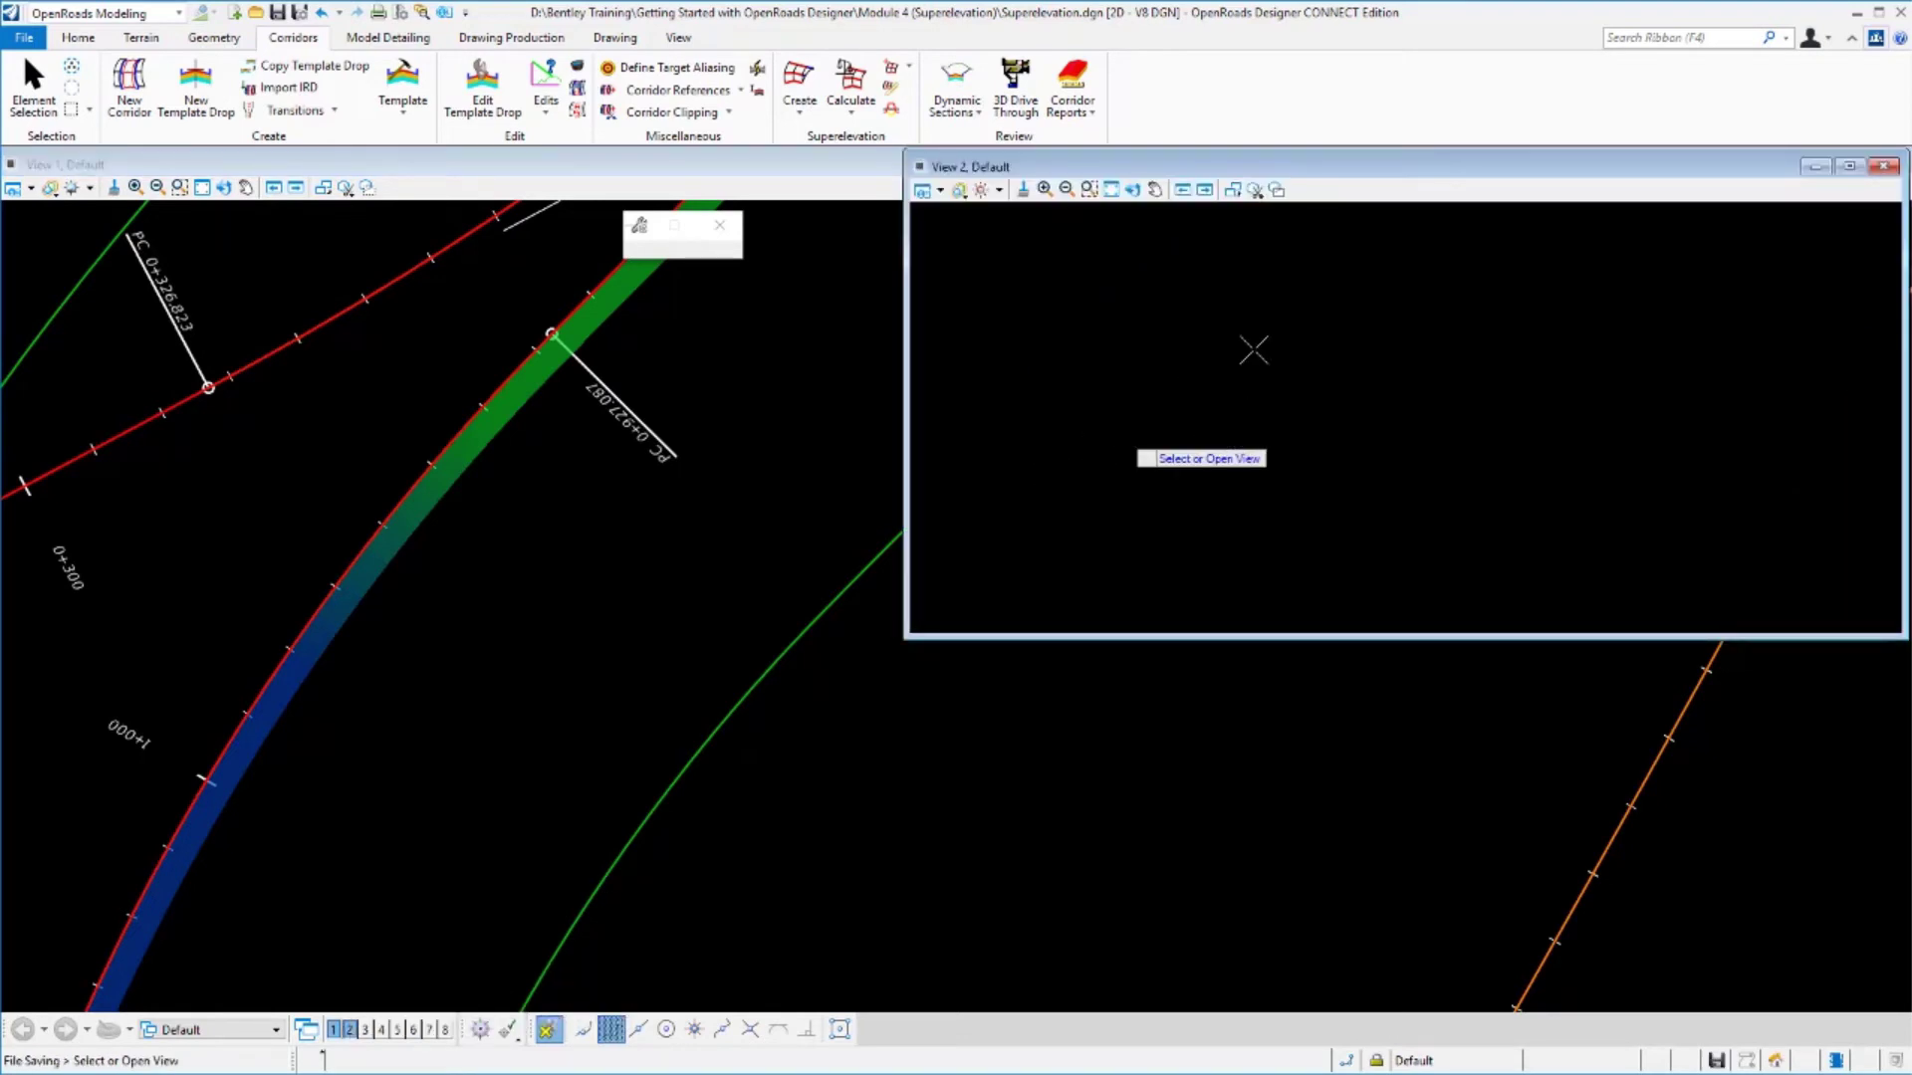
click(1031, 319)
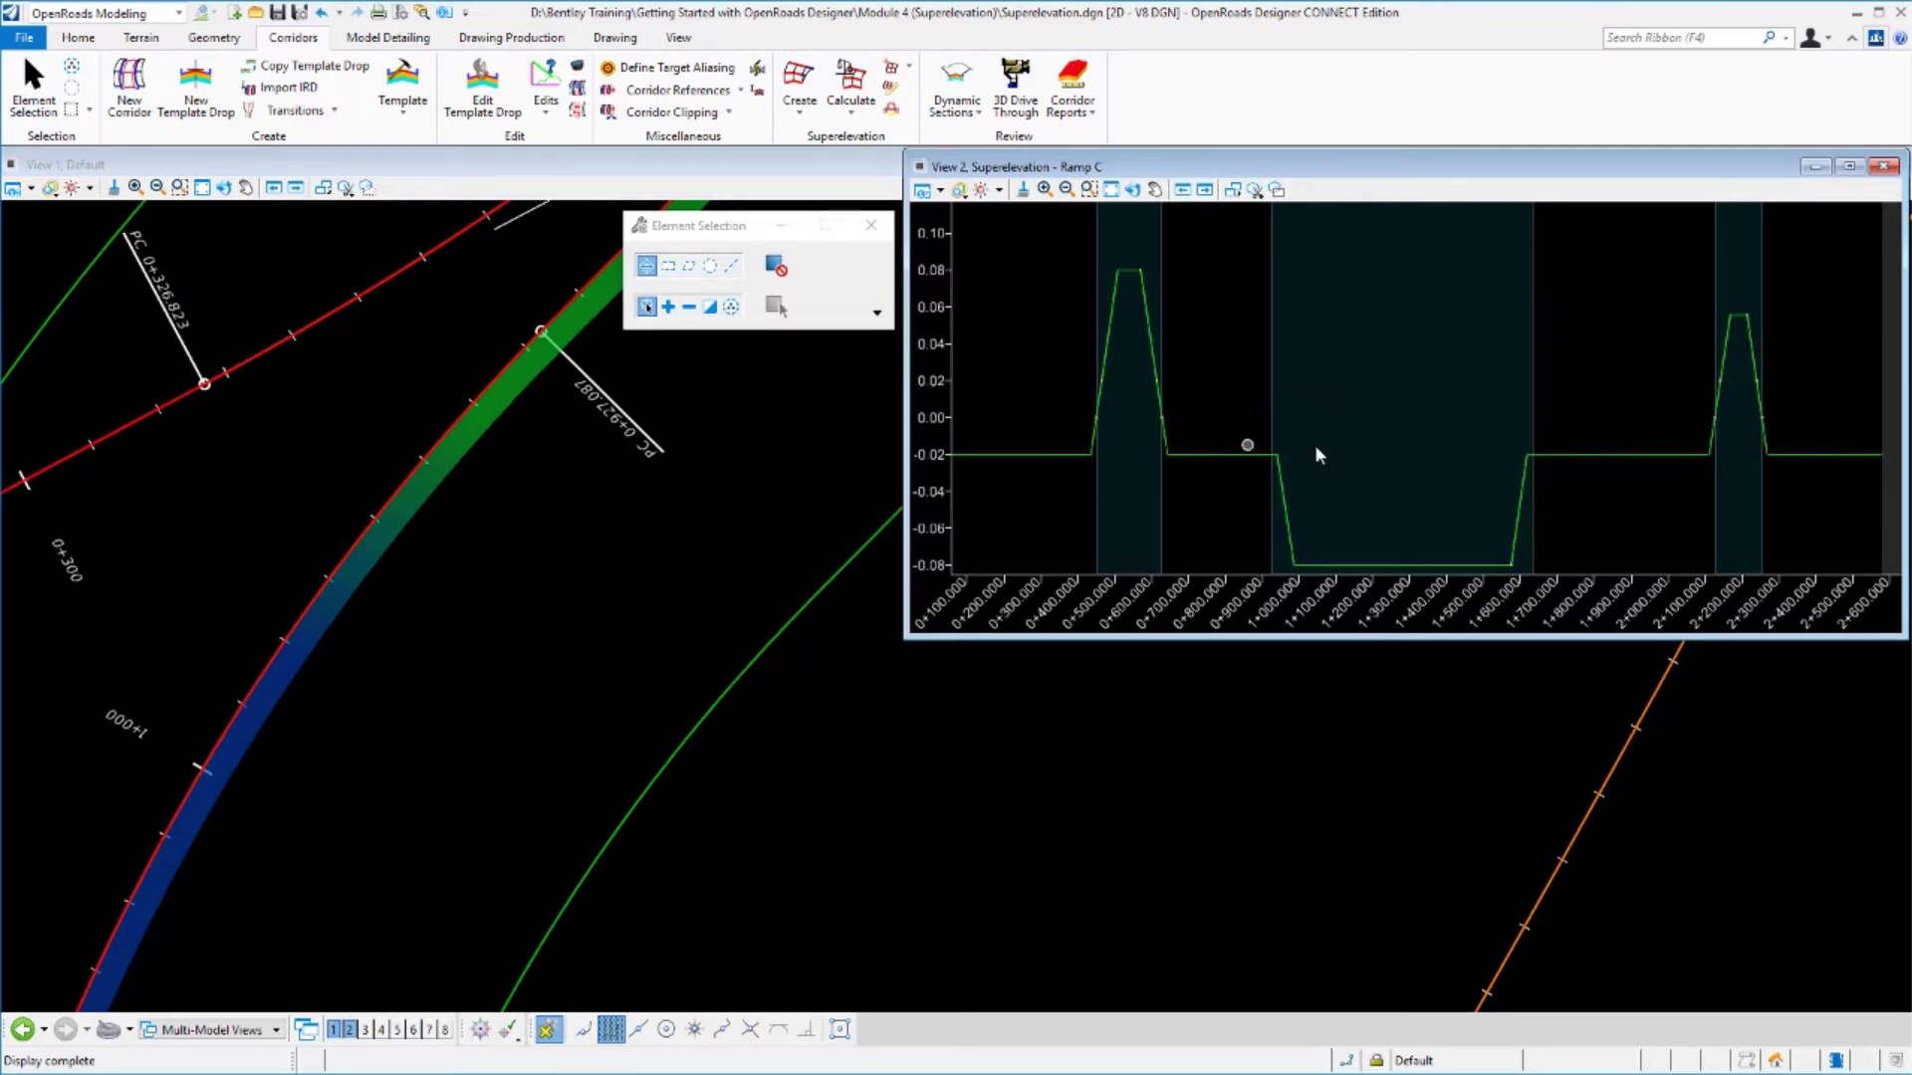
click(1239, 454)
scroll(1453, 540, up, 3)
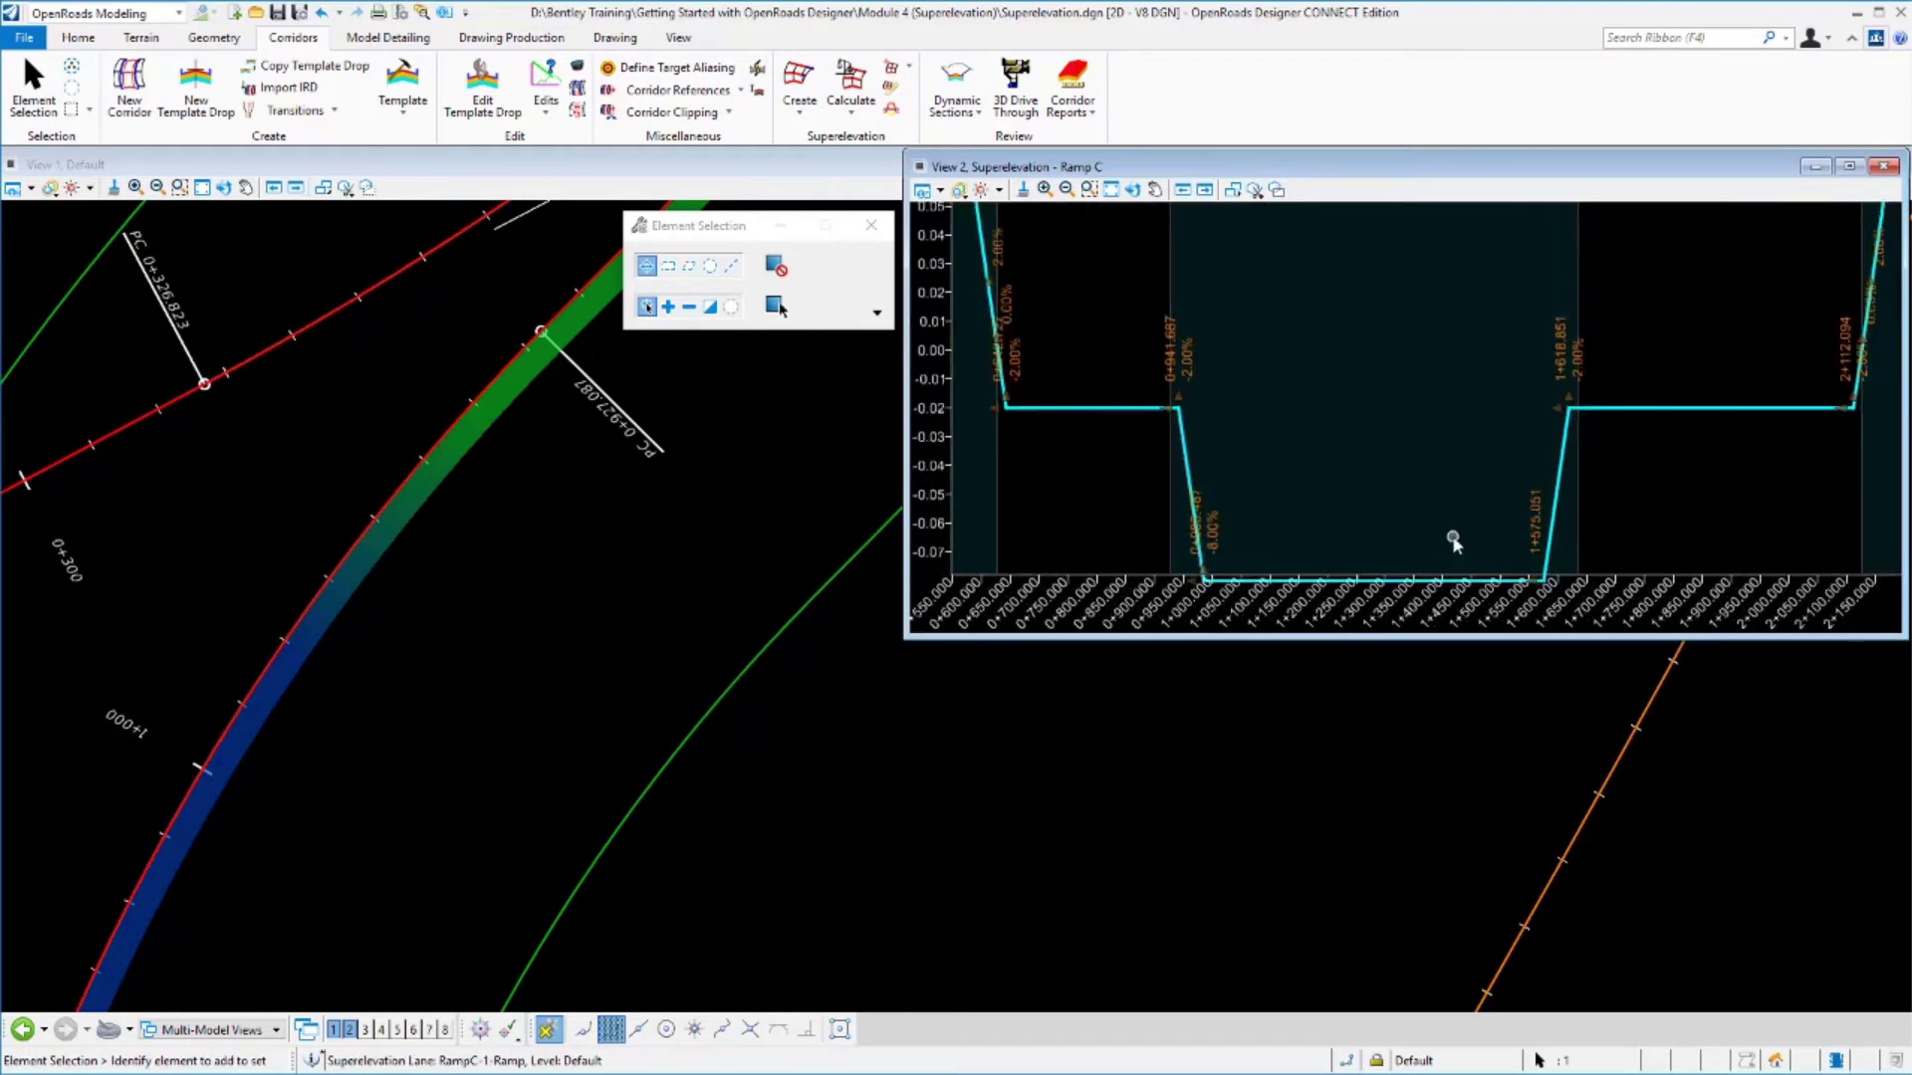
middle_drag(1332, 499, 1277, 380)
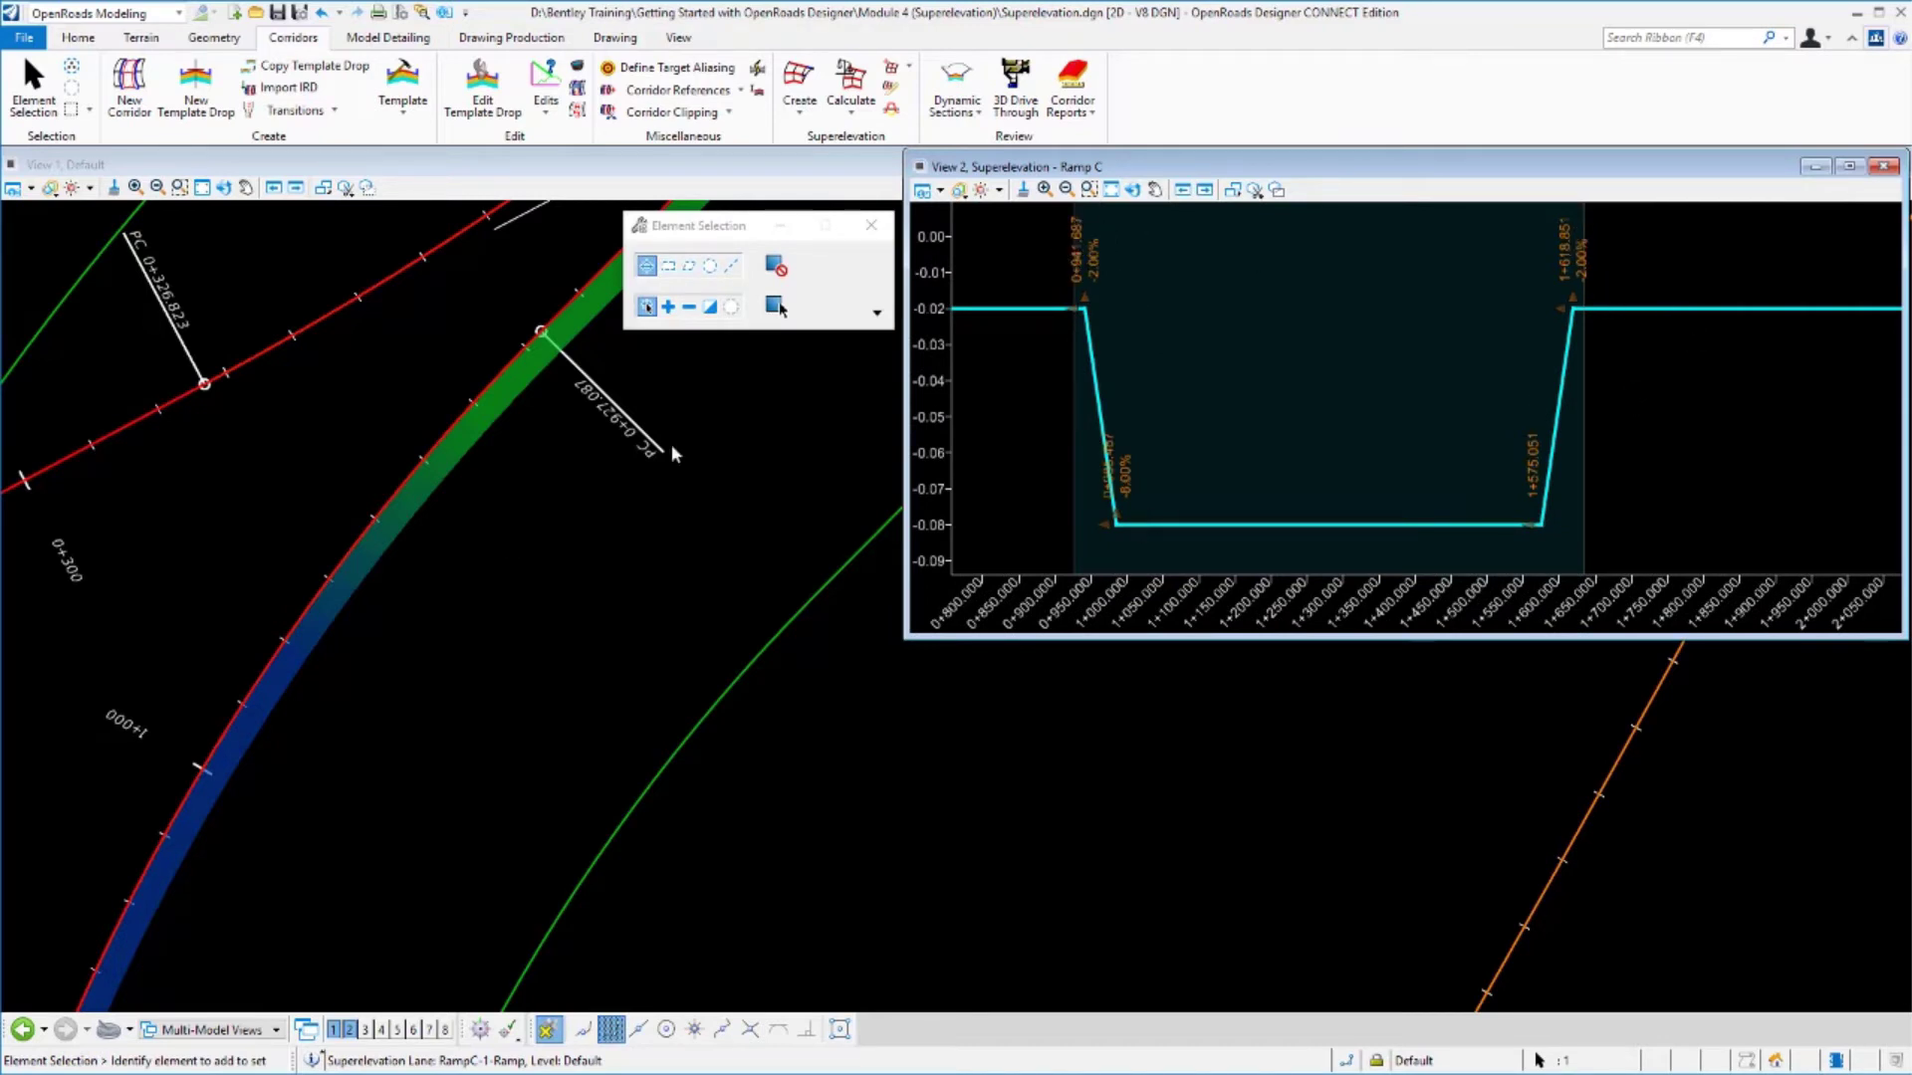
Set the Ramp lane's full superelevation cross slope just before station 1+000 to -7% in the plan view.
click(478, 440)
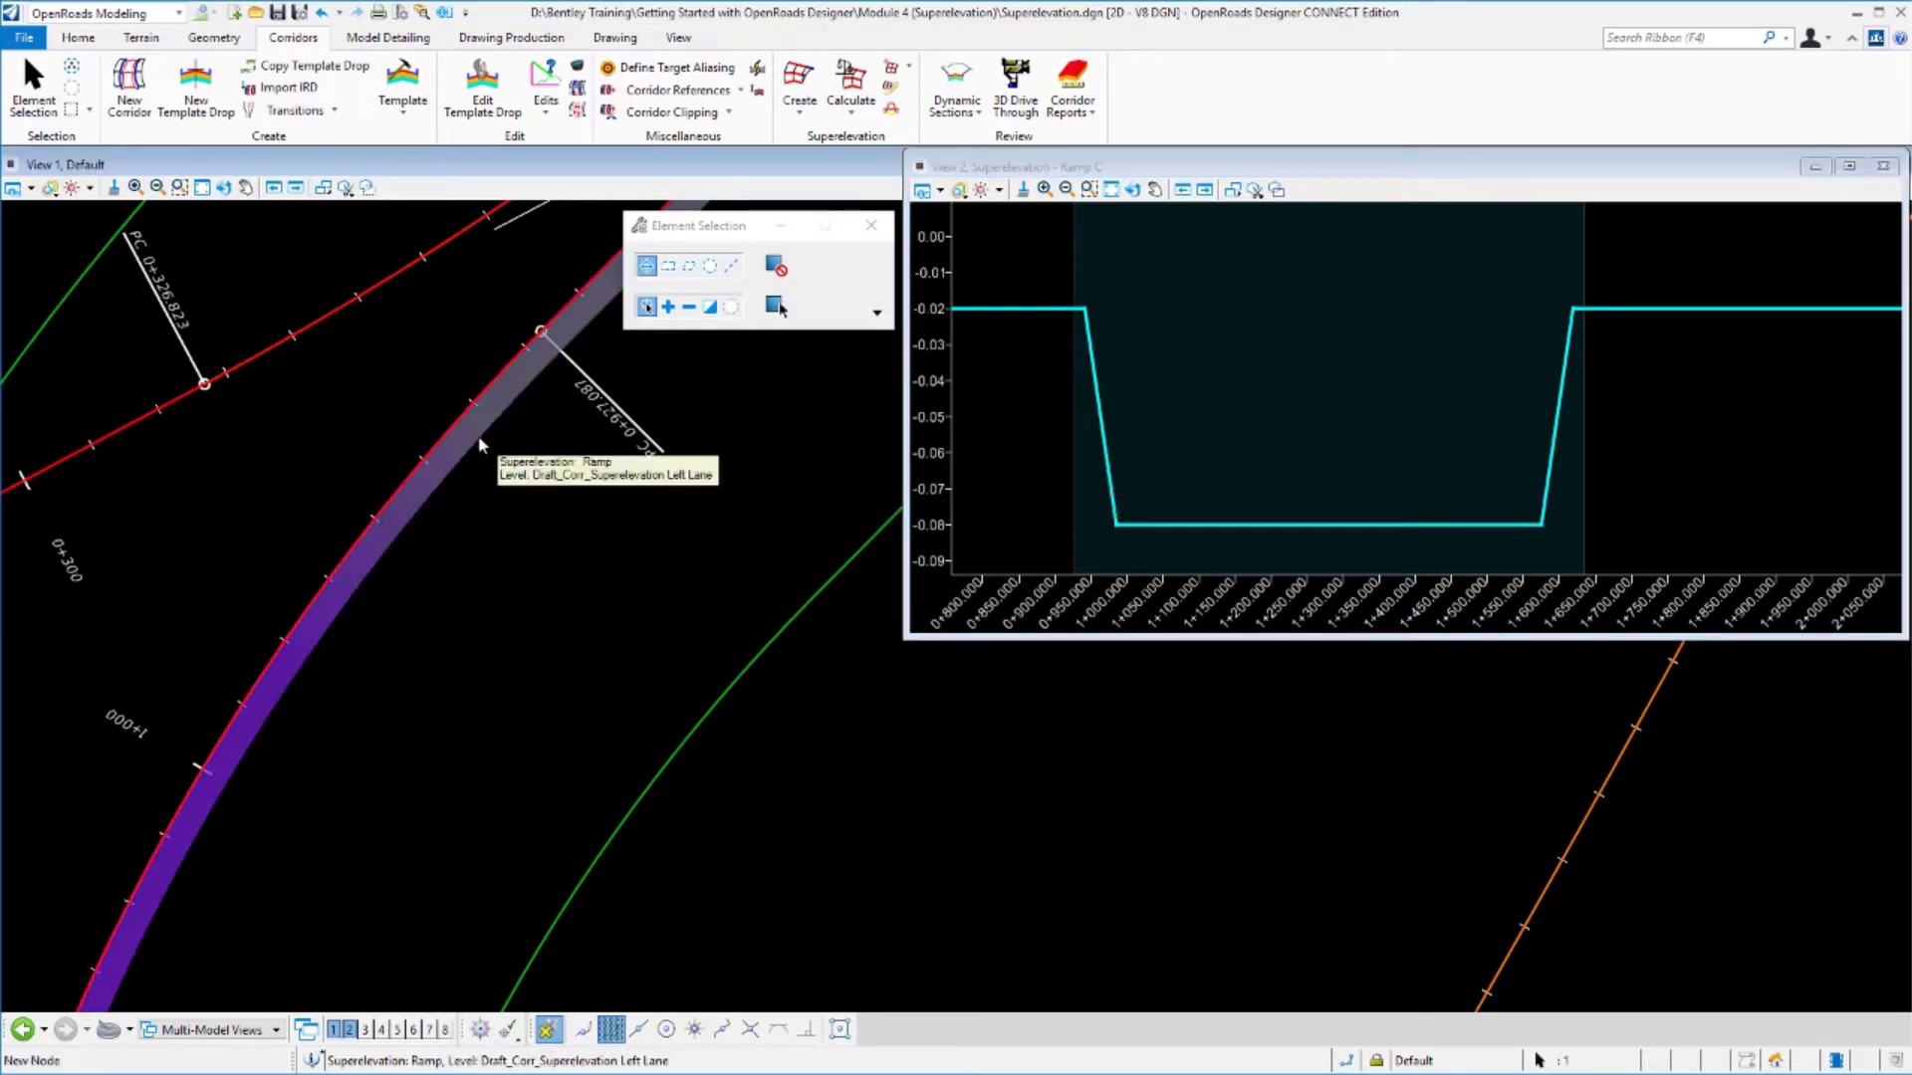
click(478, 441)
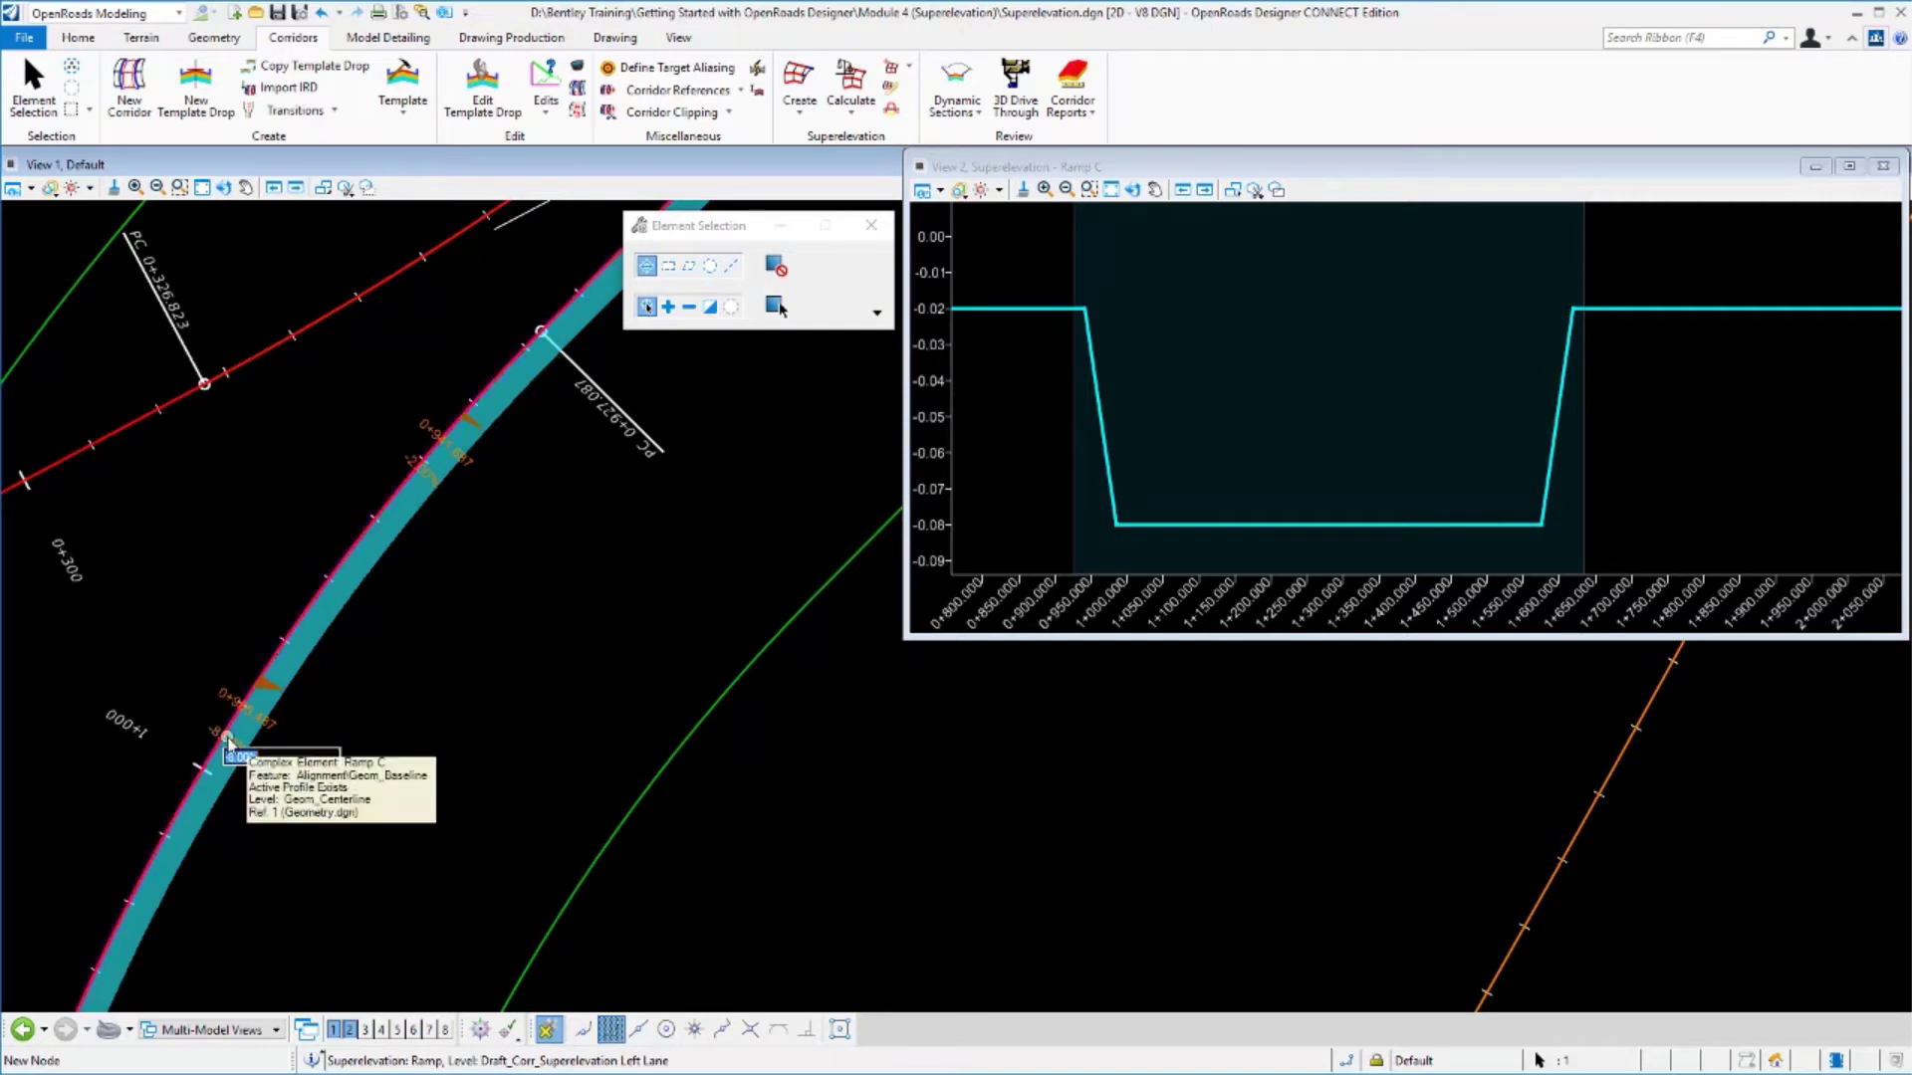
key(BackSpace)
text(-7)
key(Return)
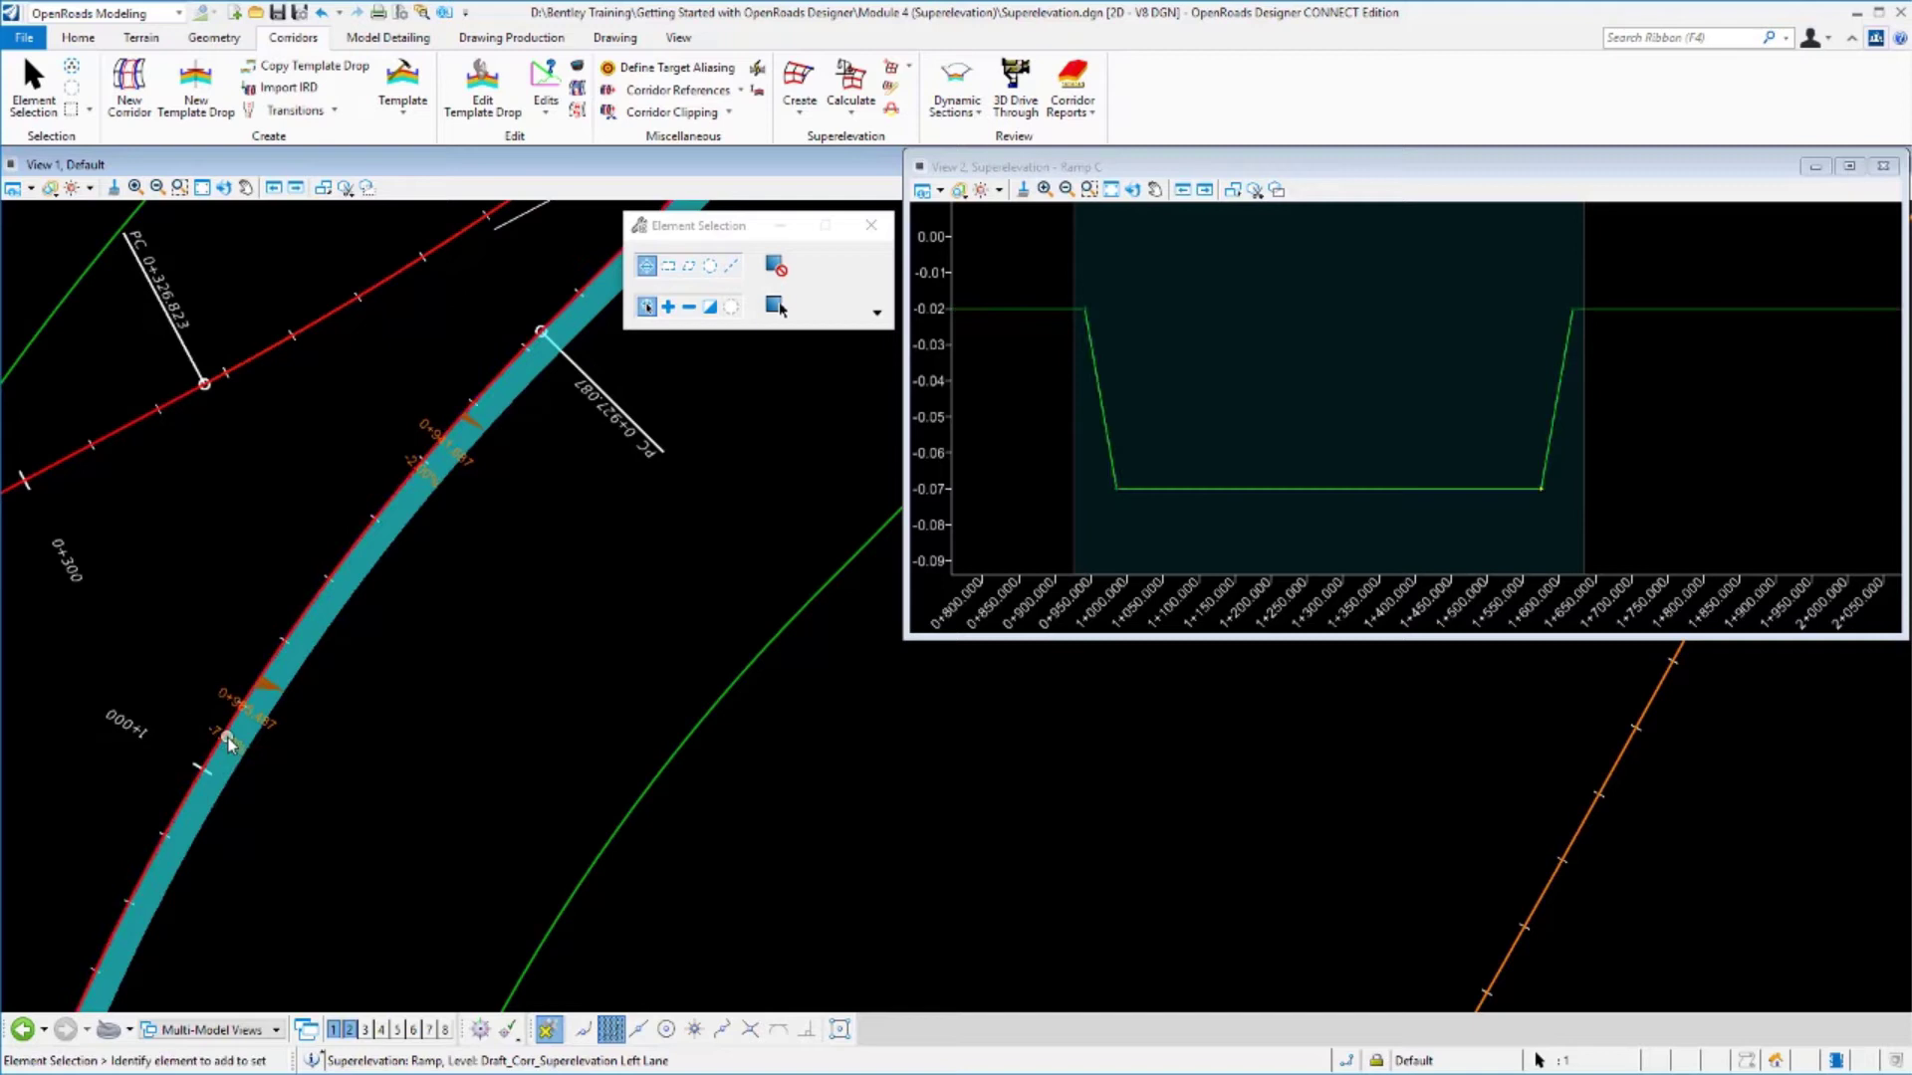
Set the same full superelevation cross slope to -8% on the lane line in the Ramp C superelevation diagram.
click(1170, 488)
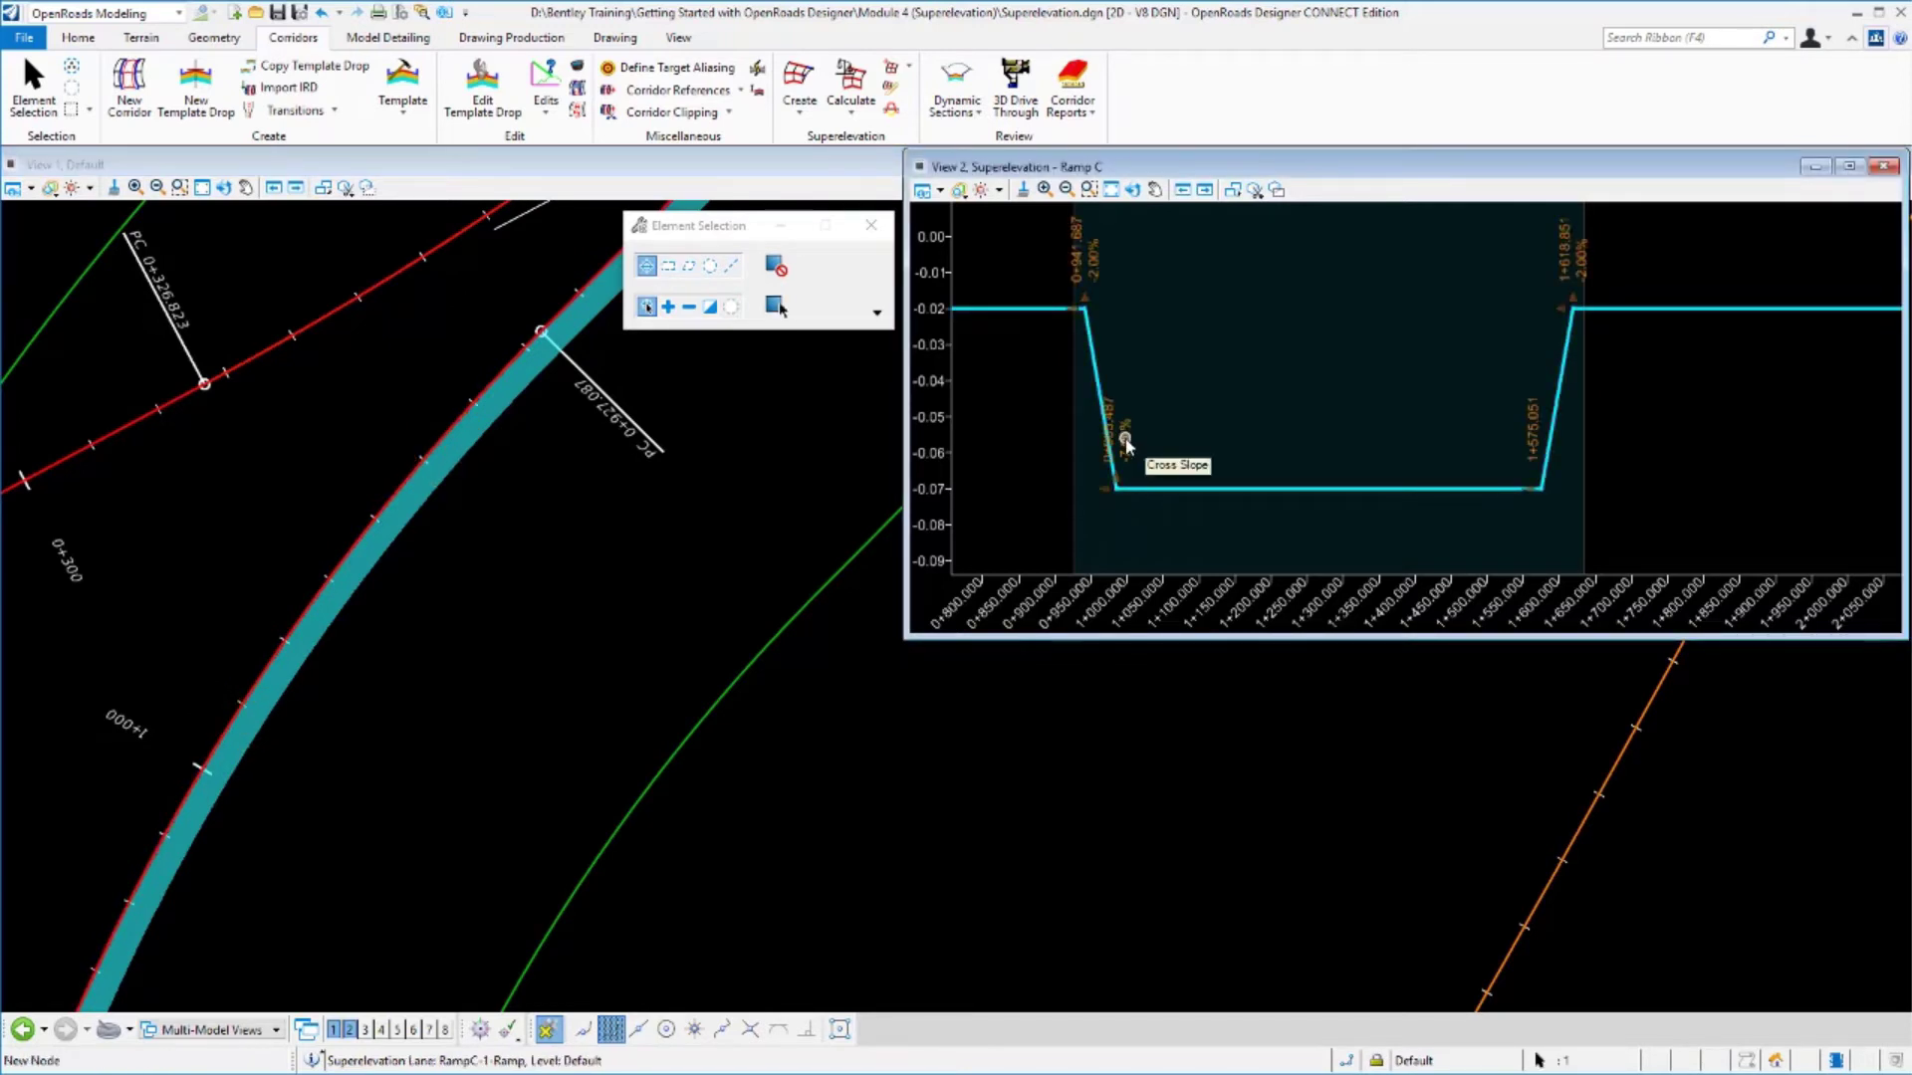
click(1131, 440)
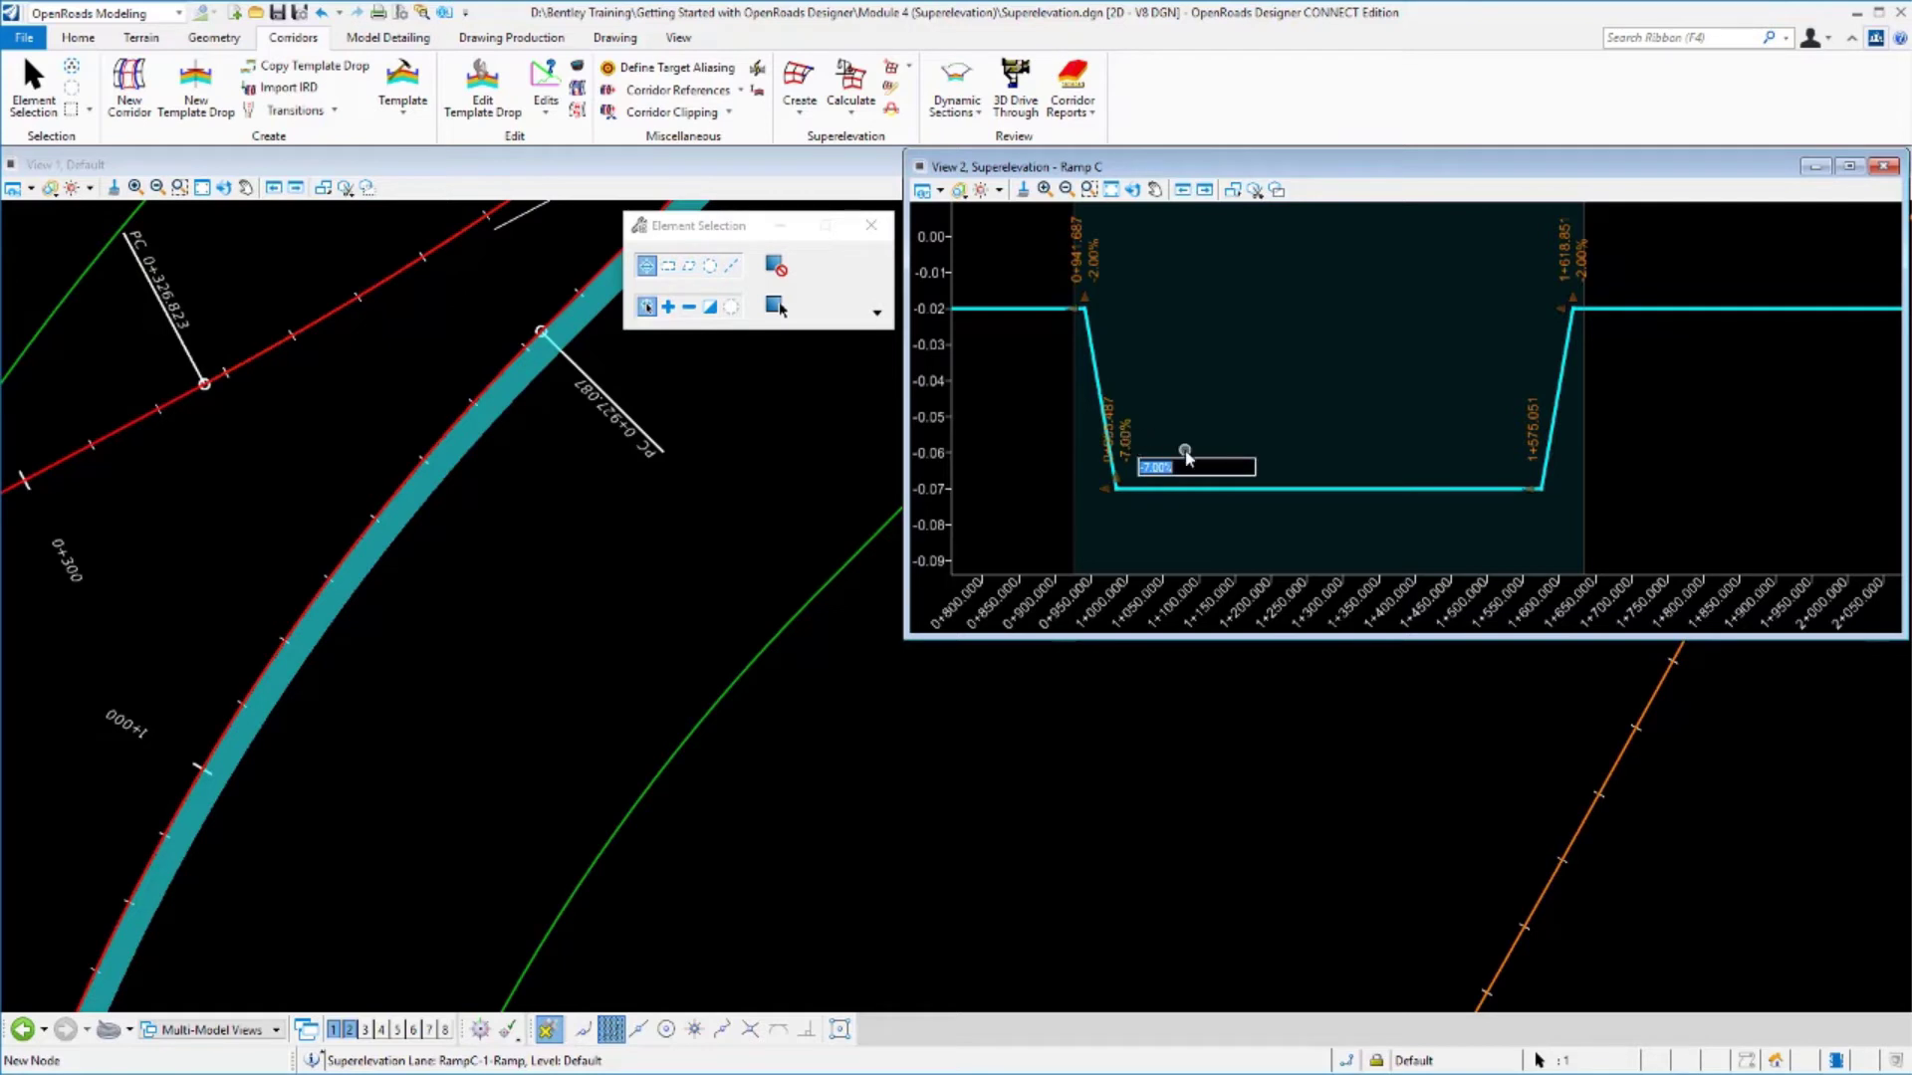
text(-8%)
key(Return)
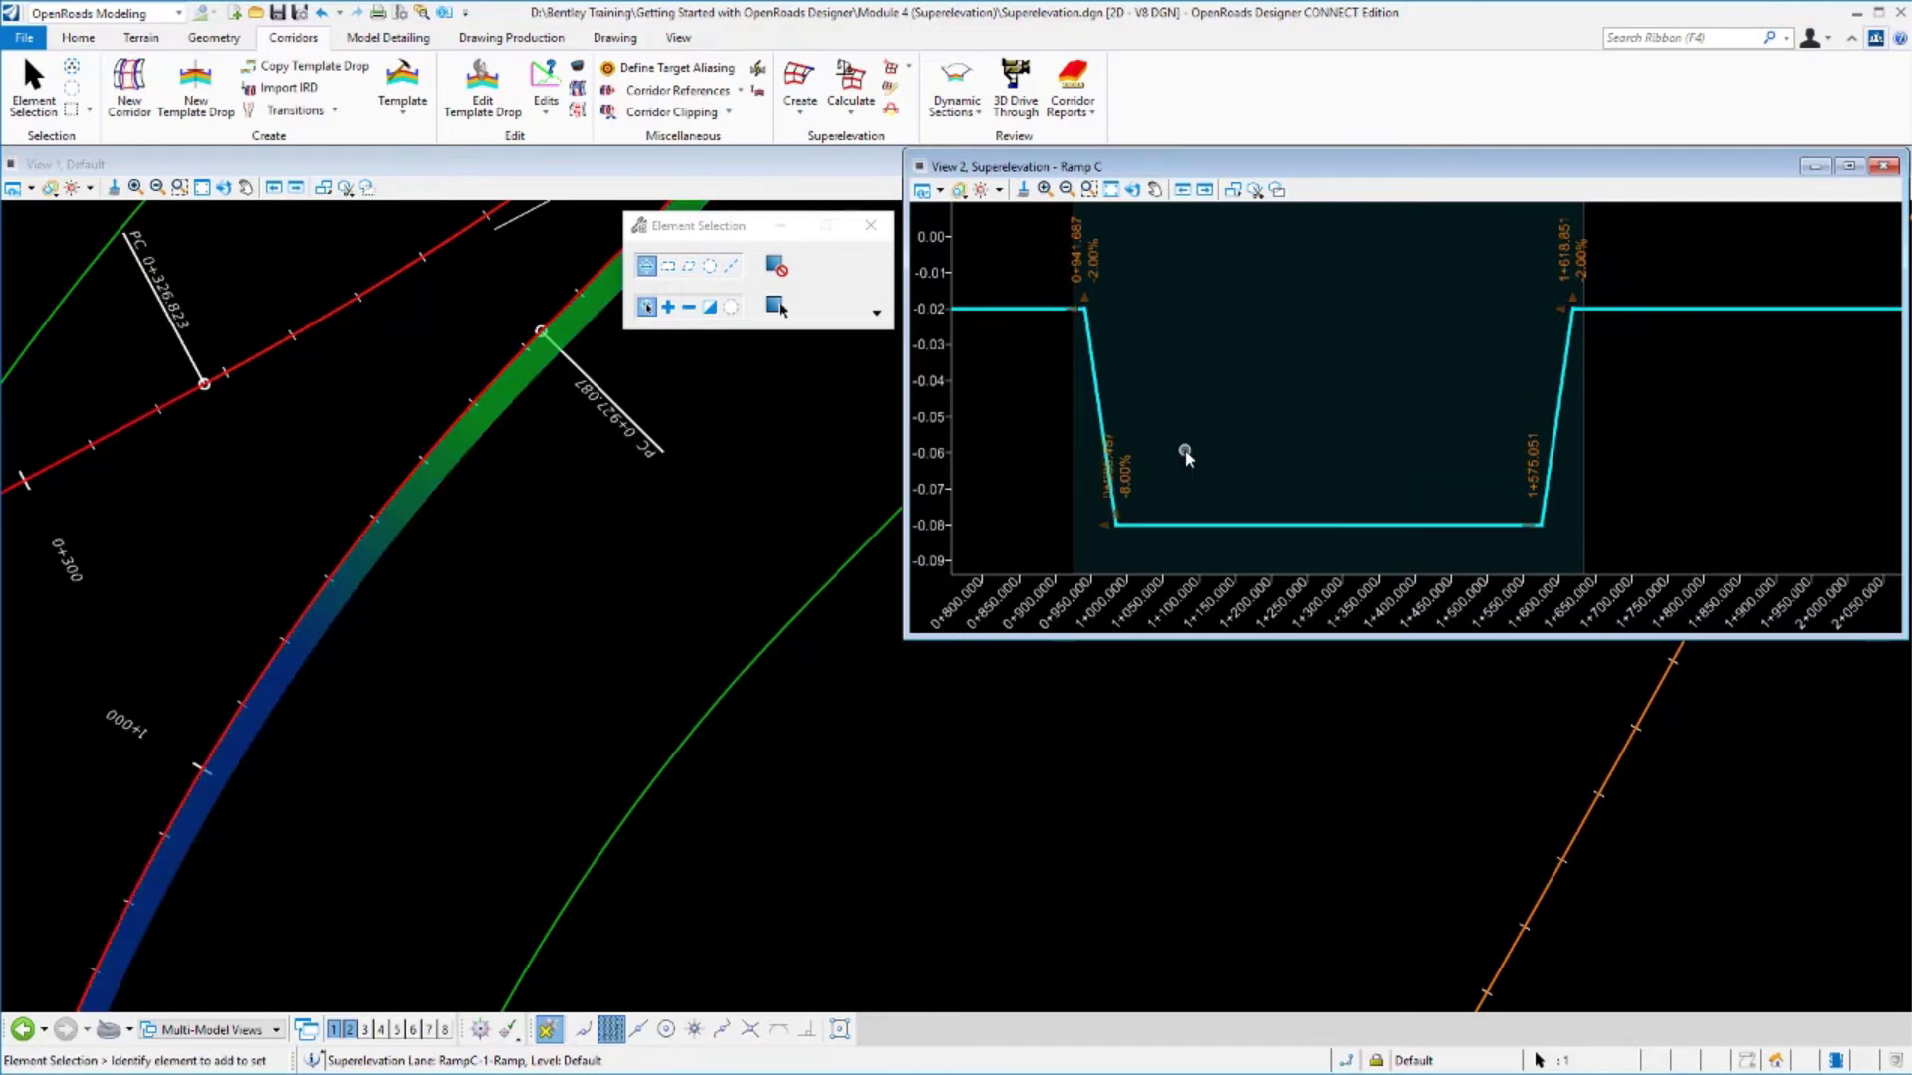
Check the Ramp lane's cross slope labels in the plan view and close the Ramp C superelevation diagram view.
click(244, 749)
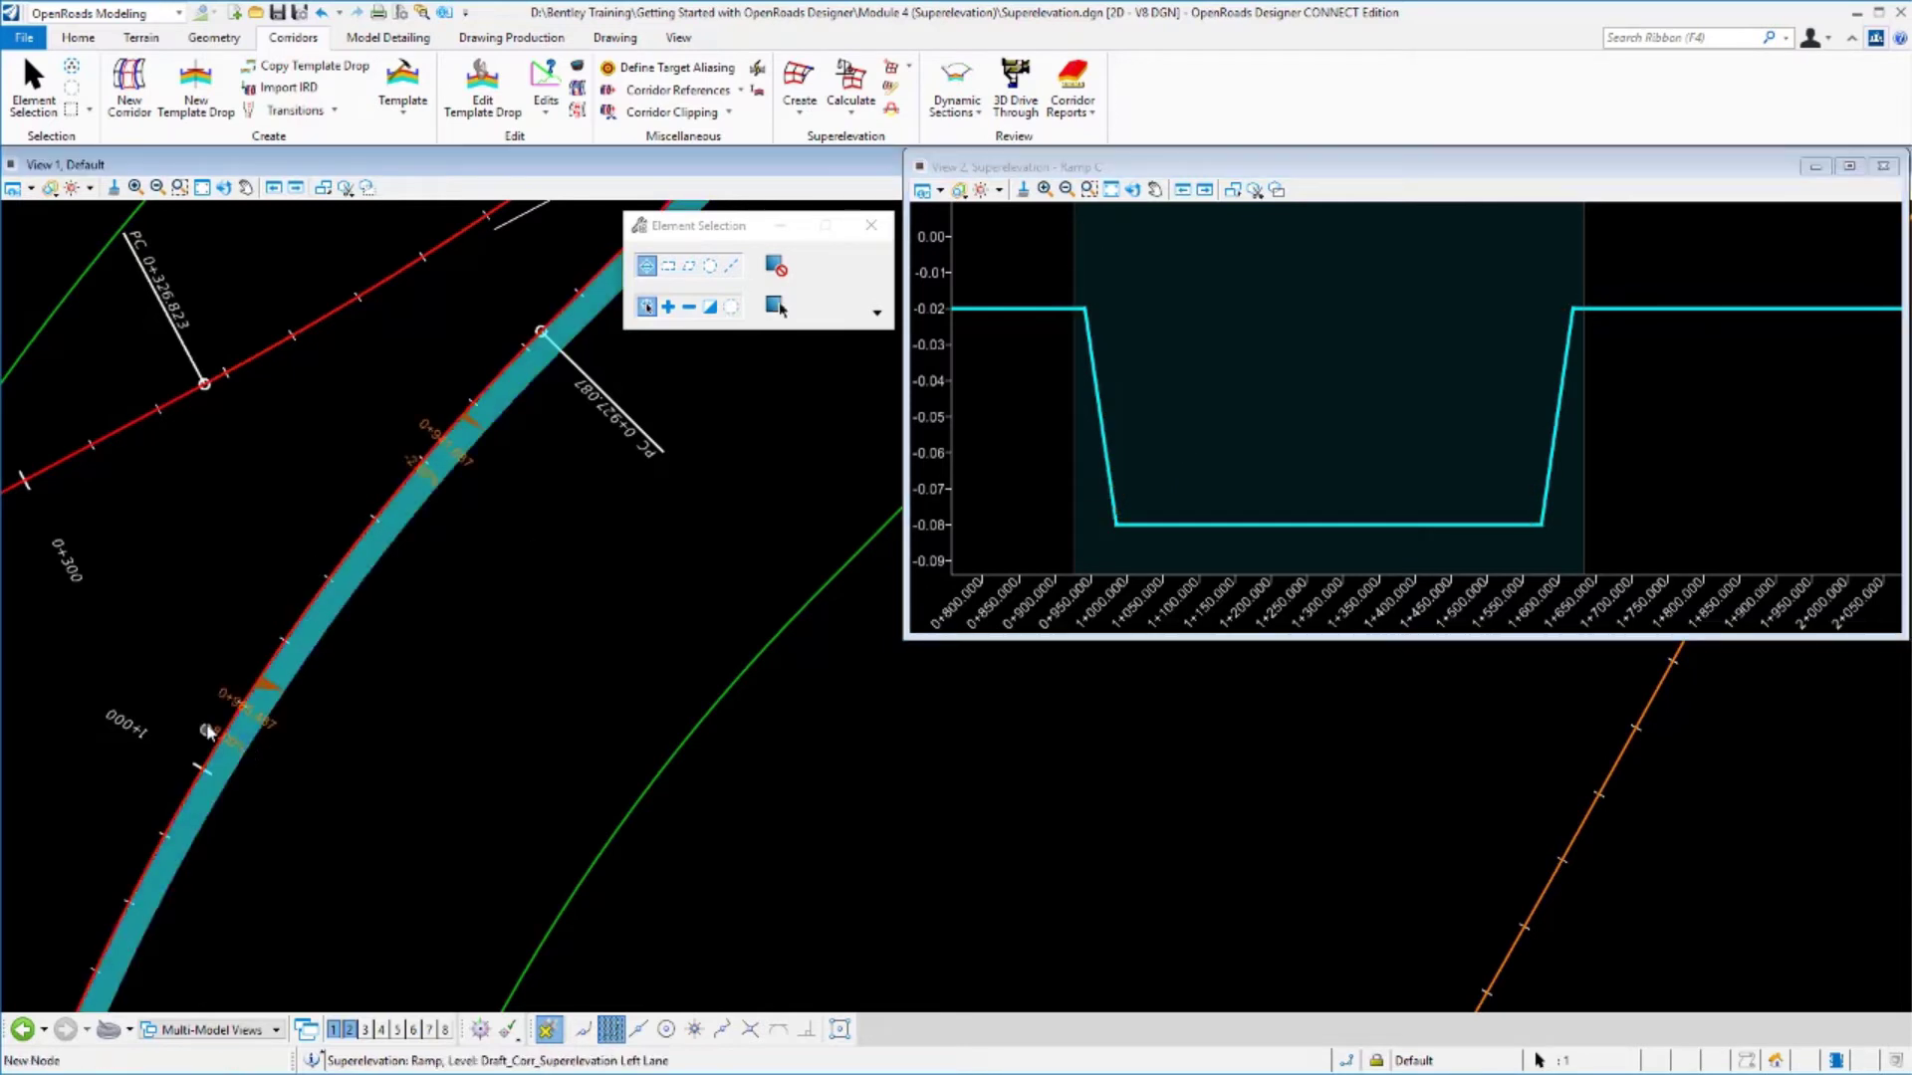
mouse_move(235, 747)
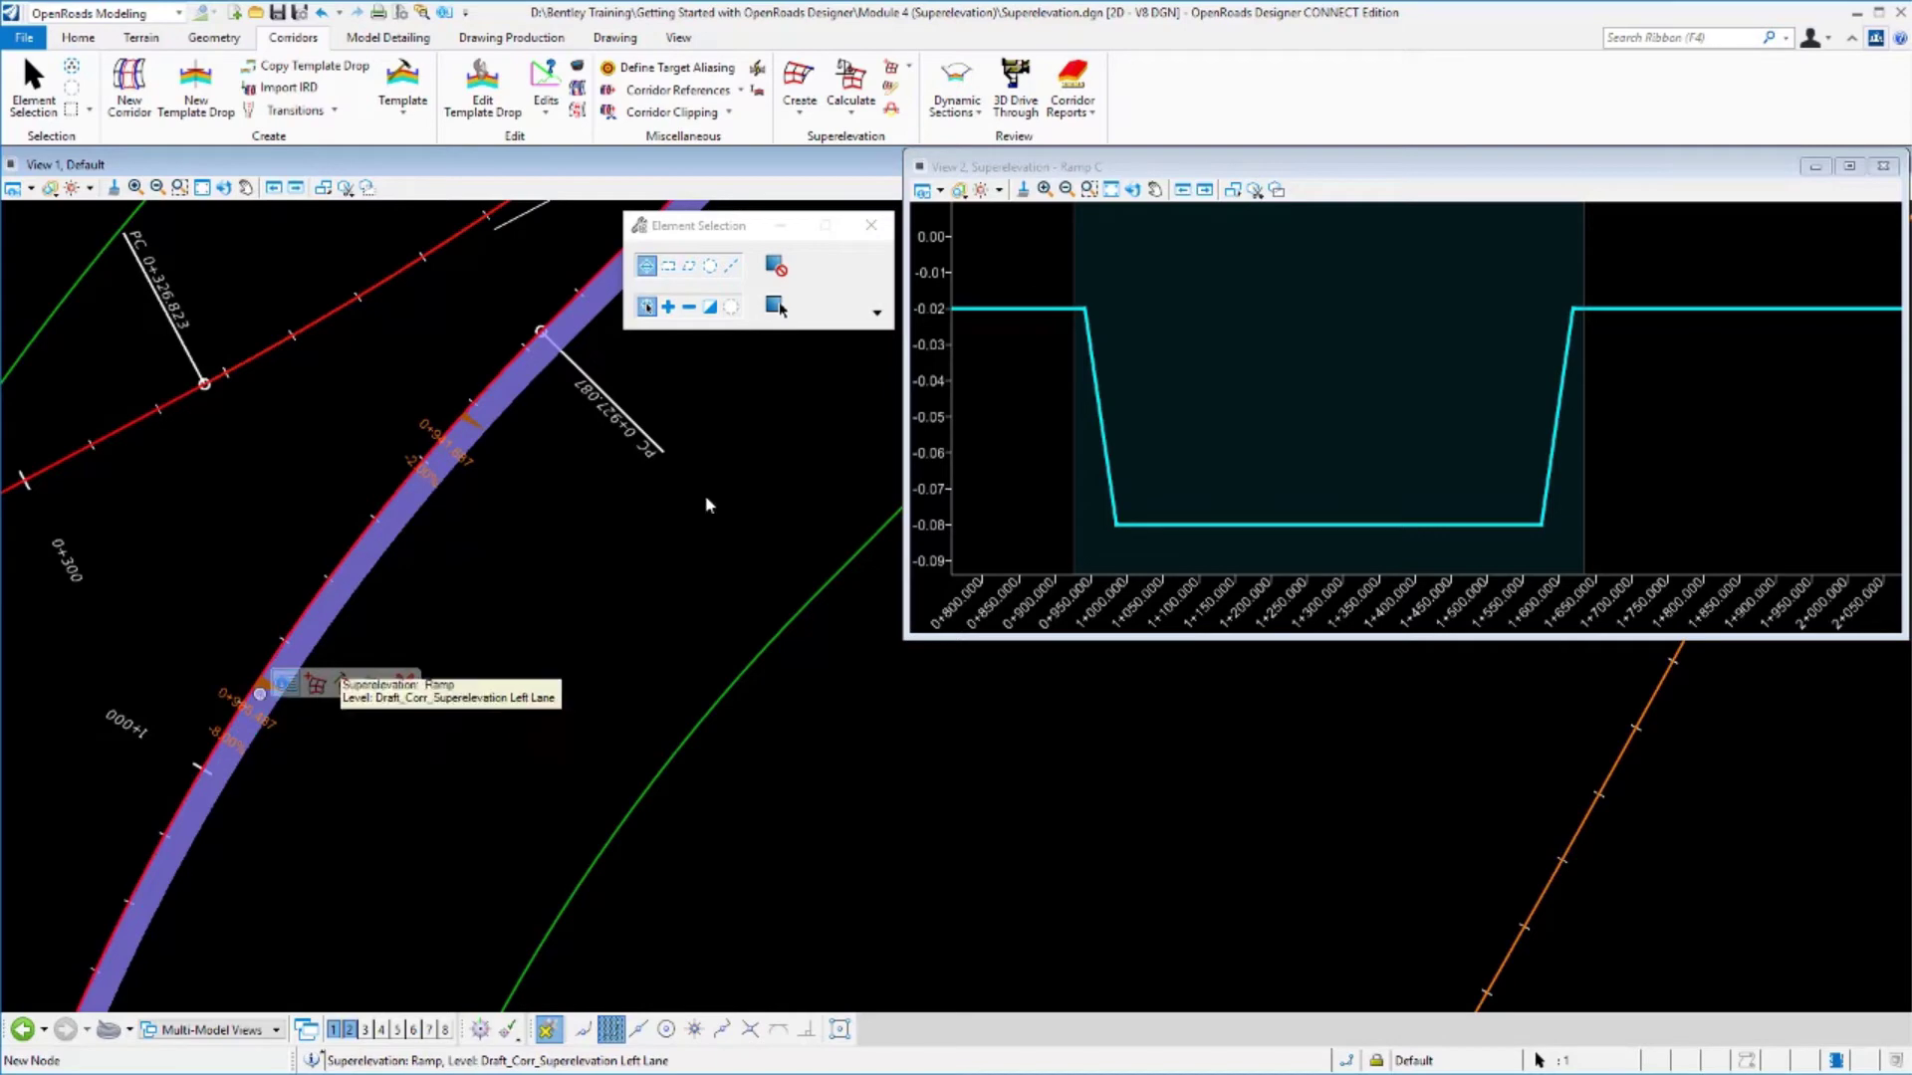
click(1893, 168)
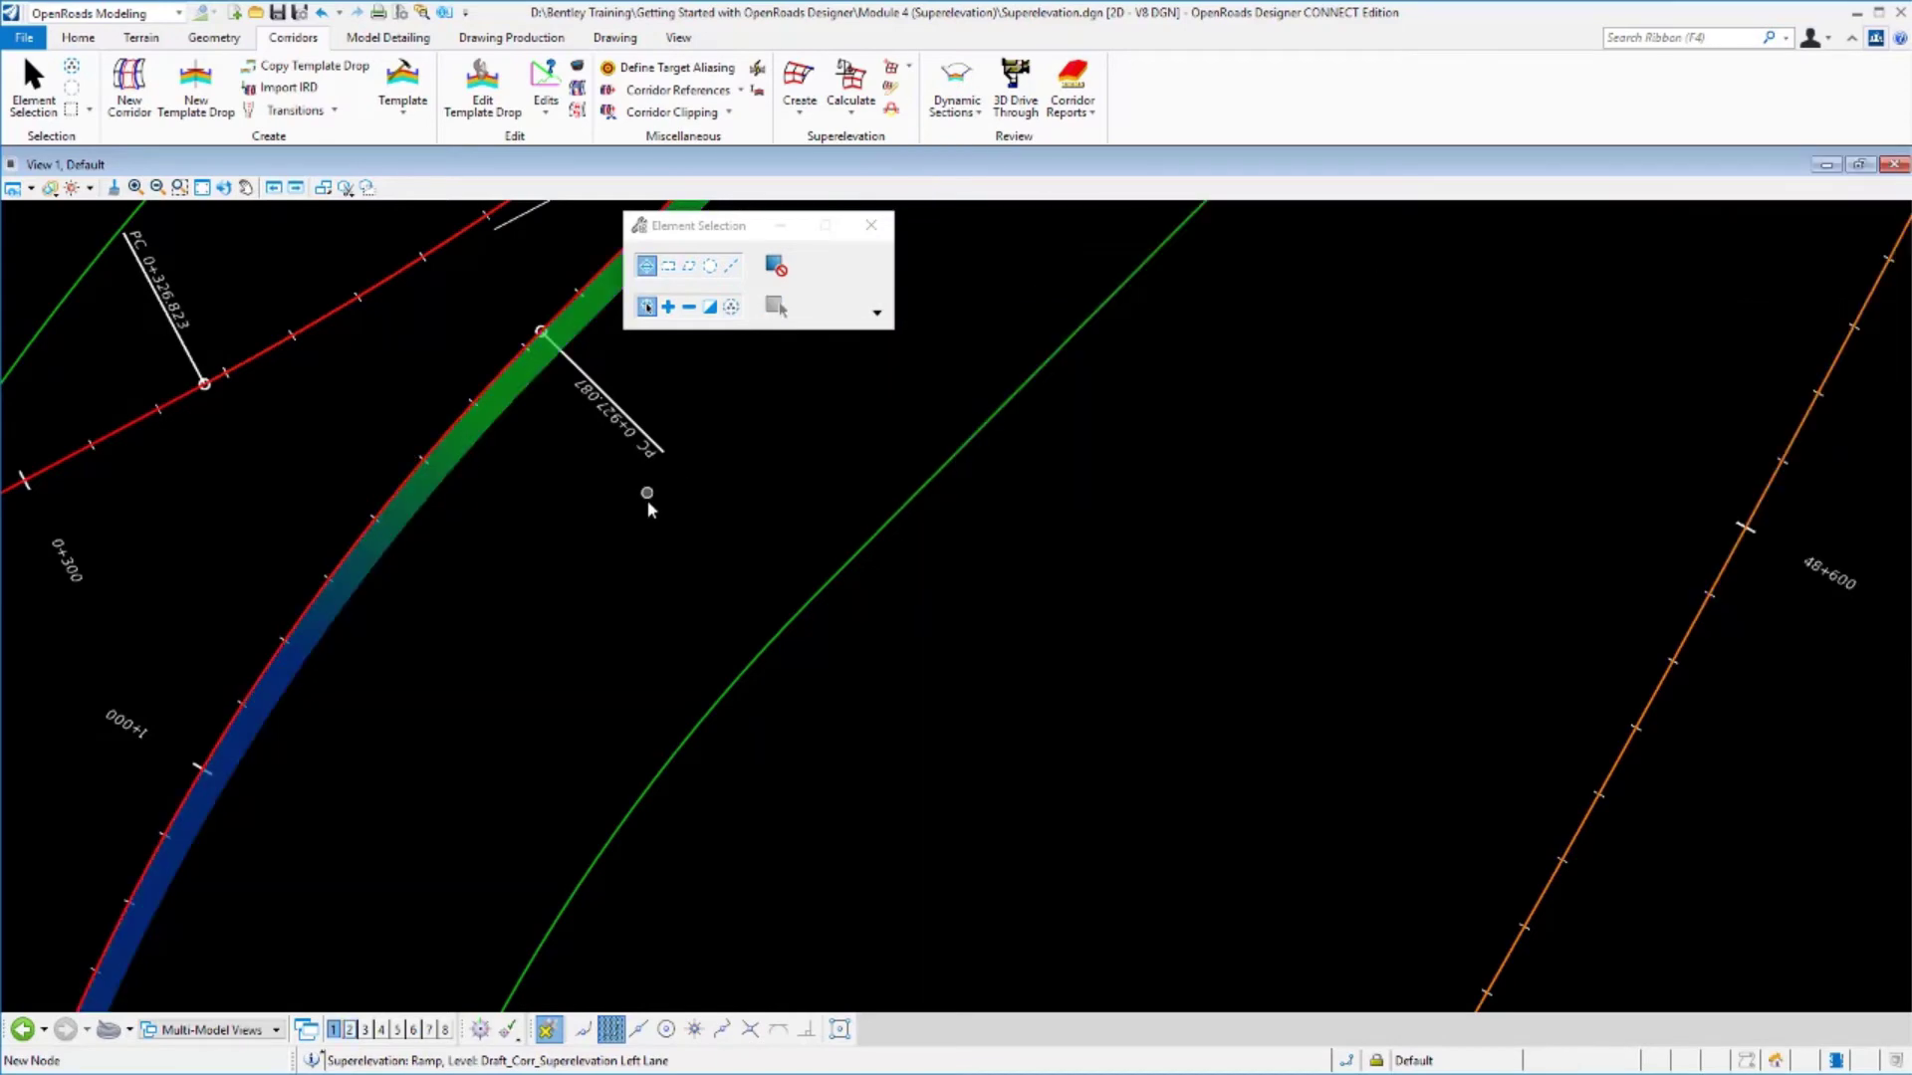
scroll(606, 625, down, 4)
middle_drag(490, 732, 631, 461)
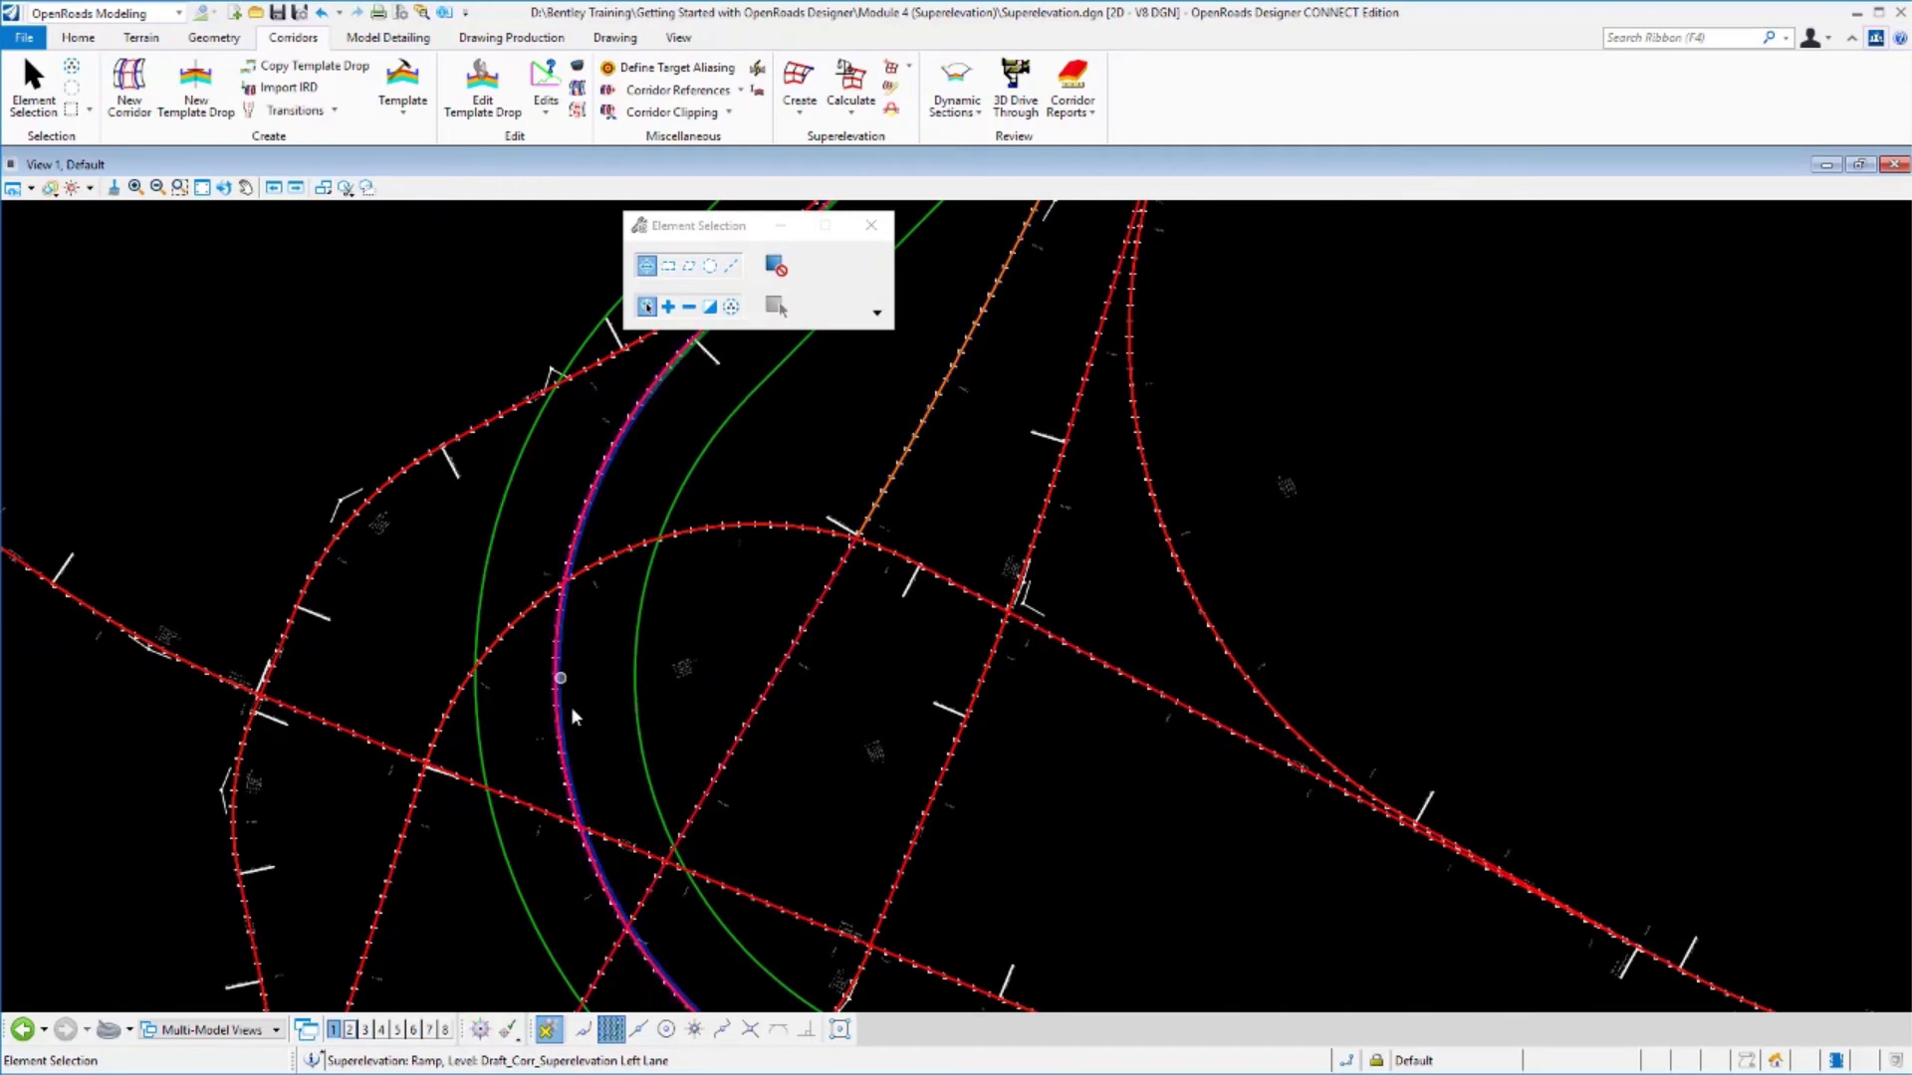
middle_drag(594, 787, 488, 490)
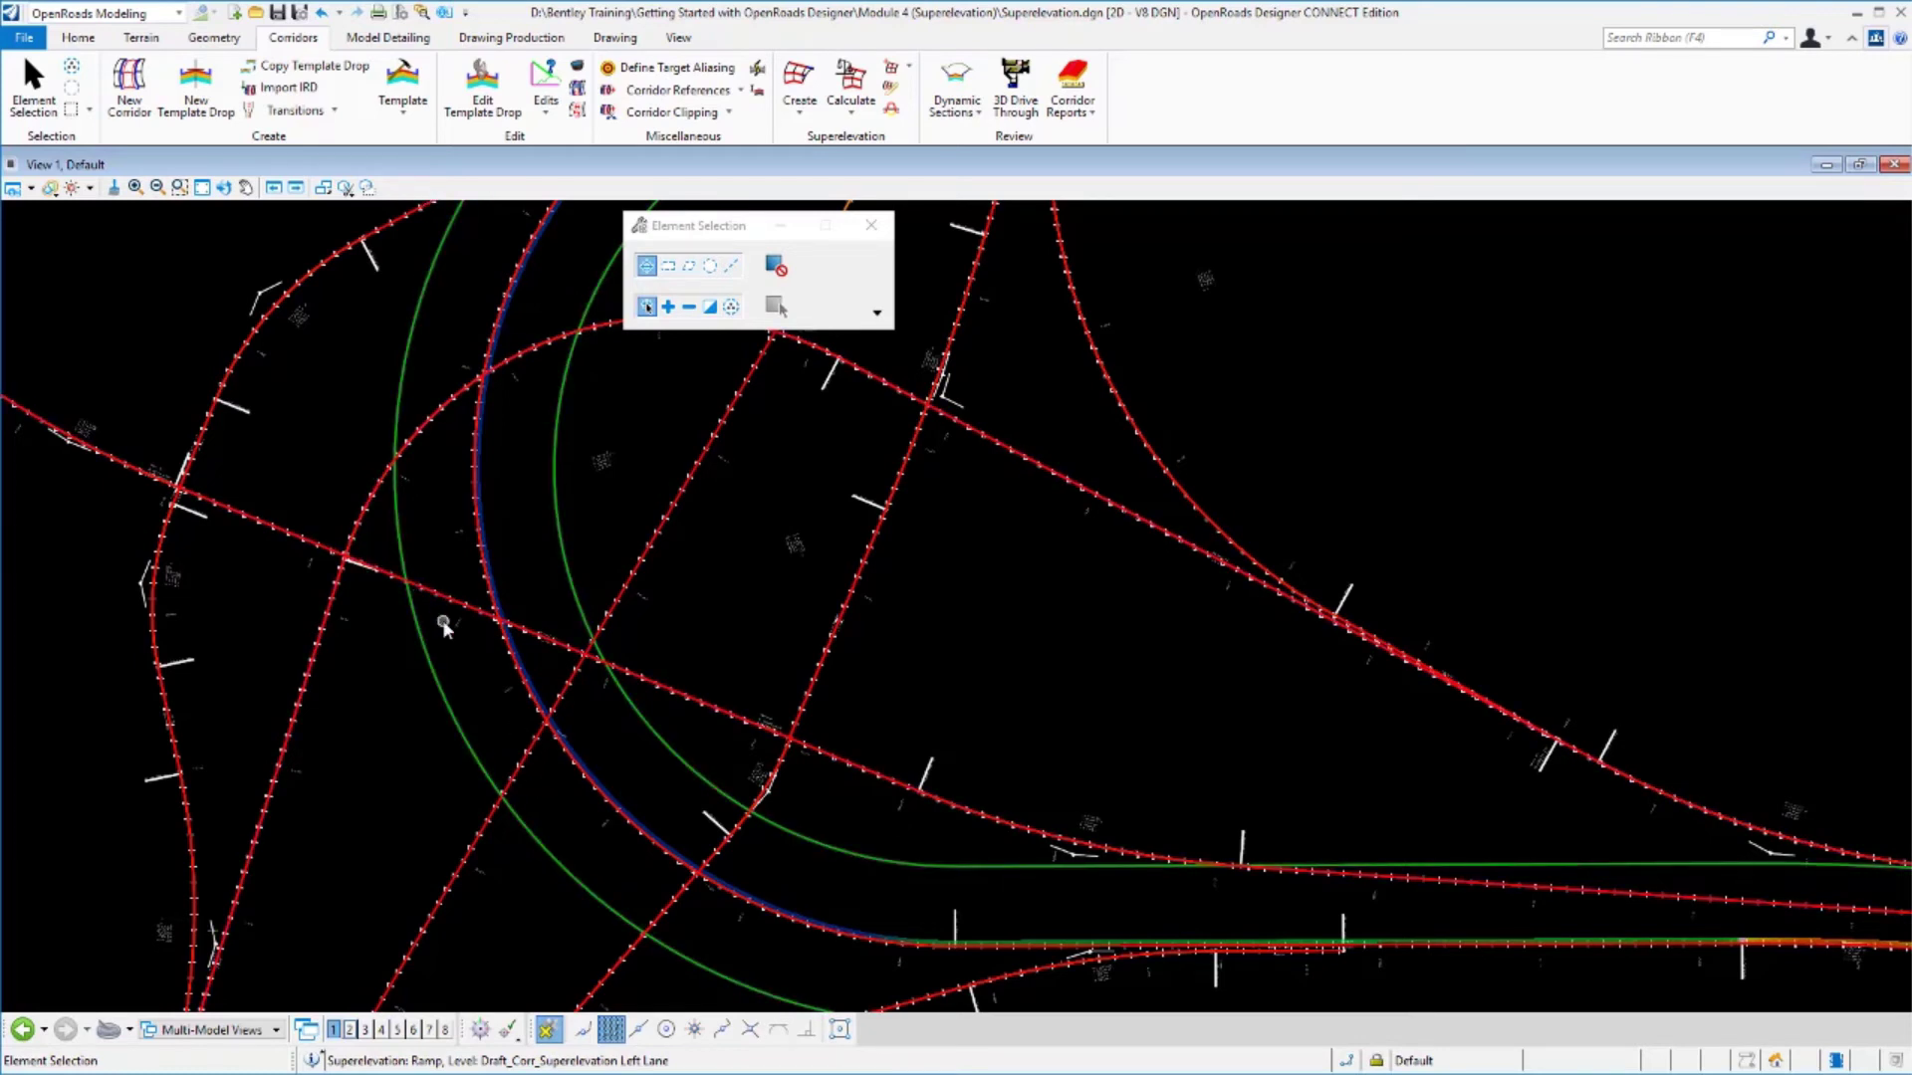
Open the Corridor_RampC.dgn file from the Module 4 (Superelevation) folder and make View 1 active.
click(256, 13)
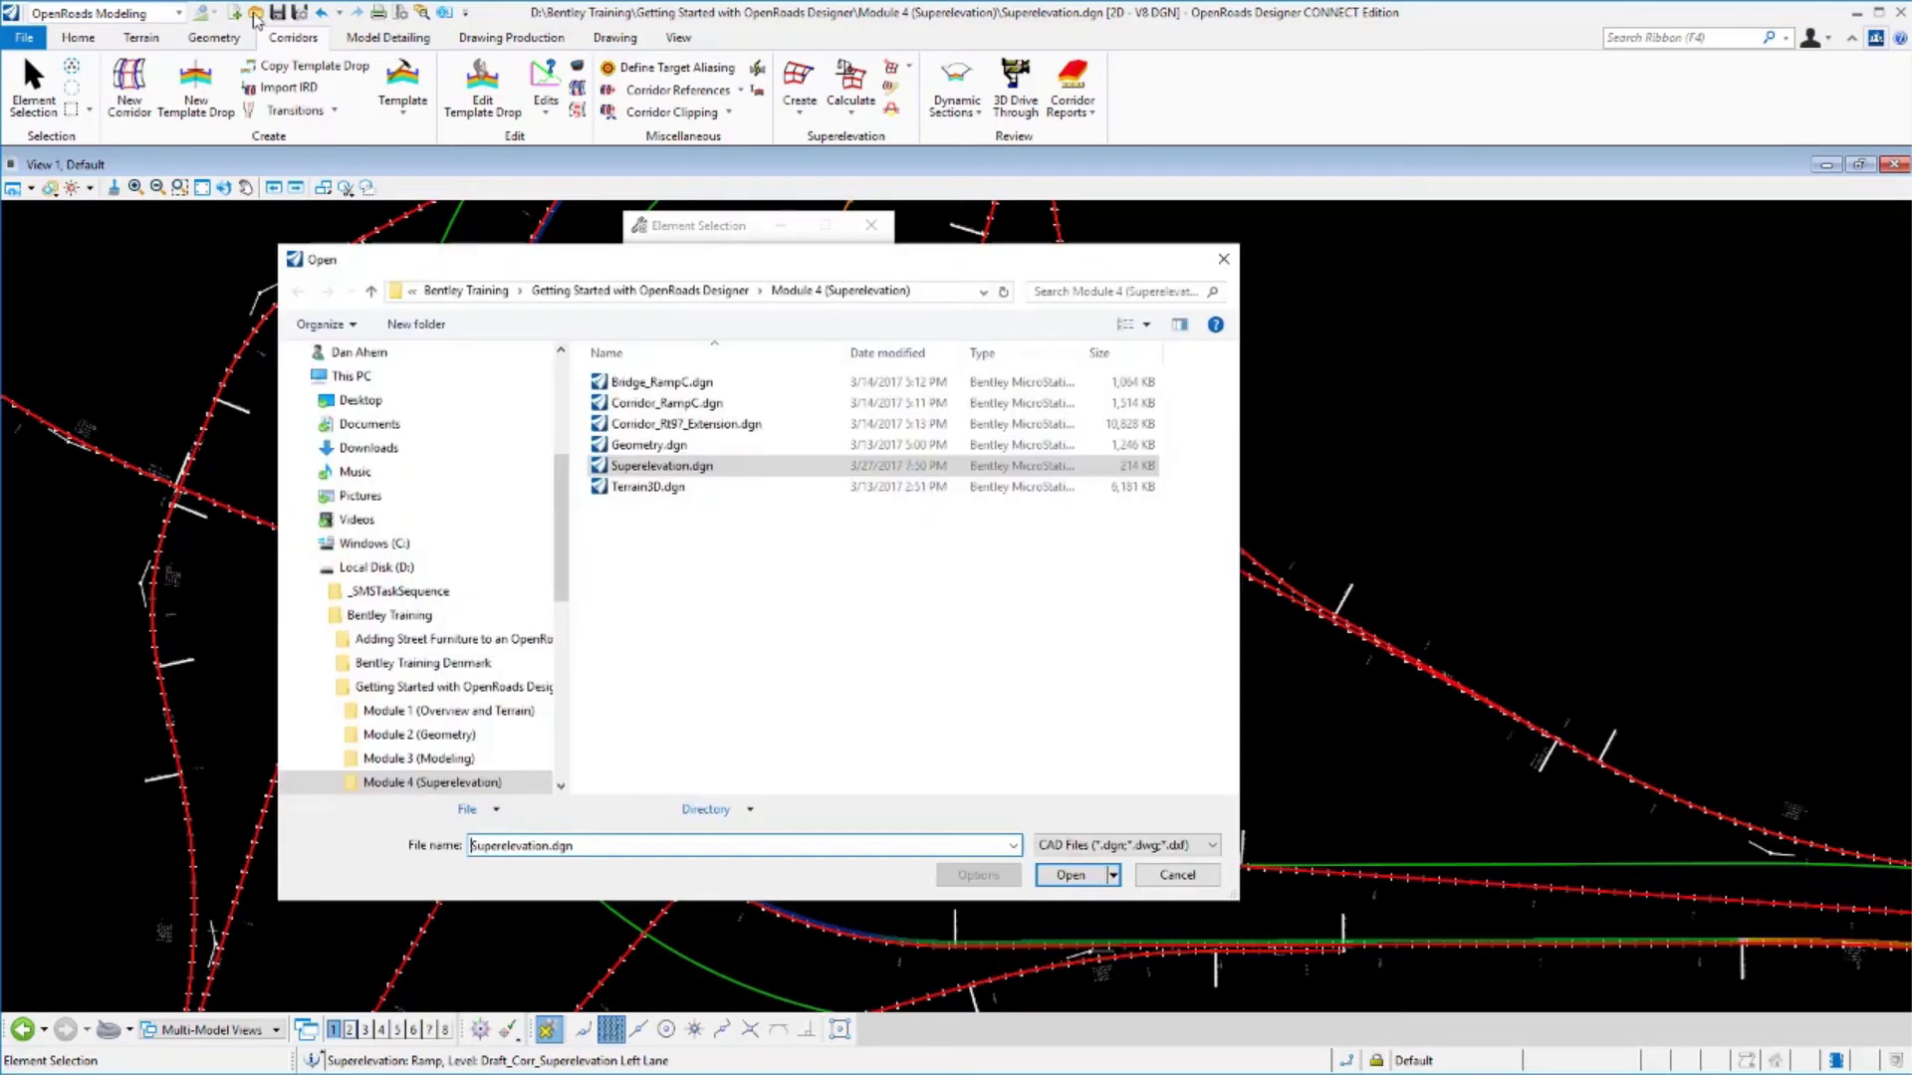
click(692, 404)
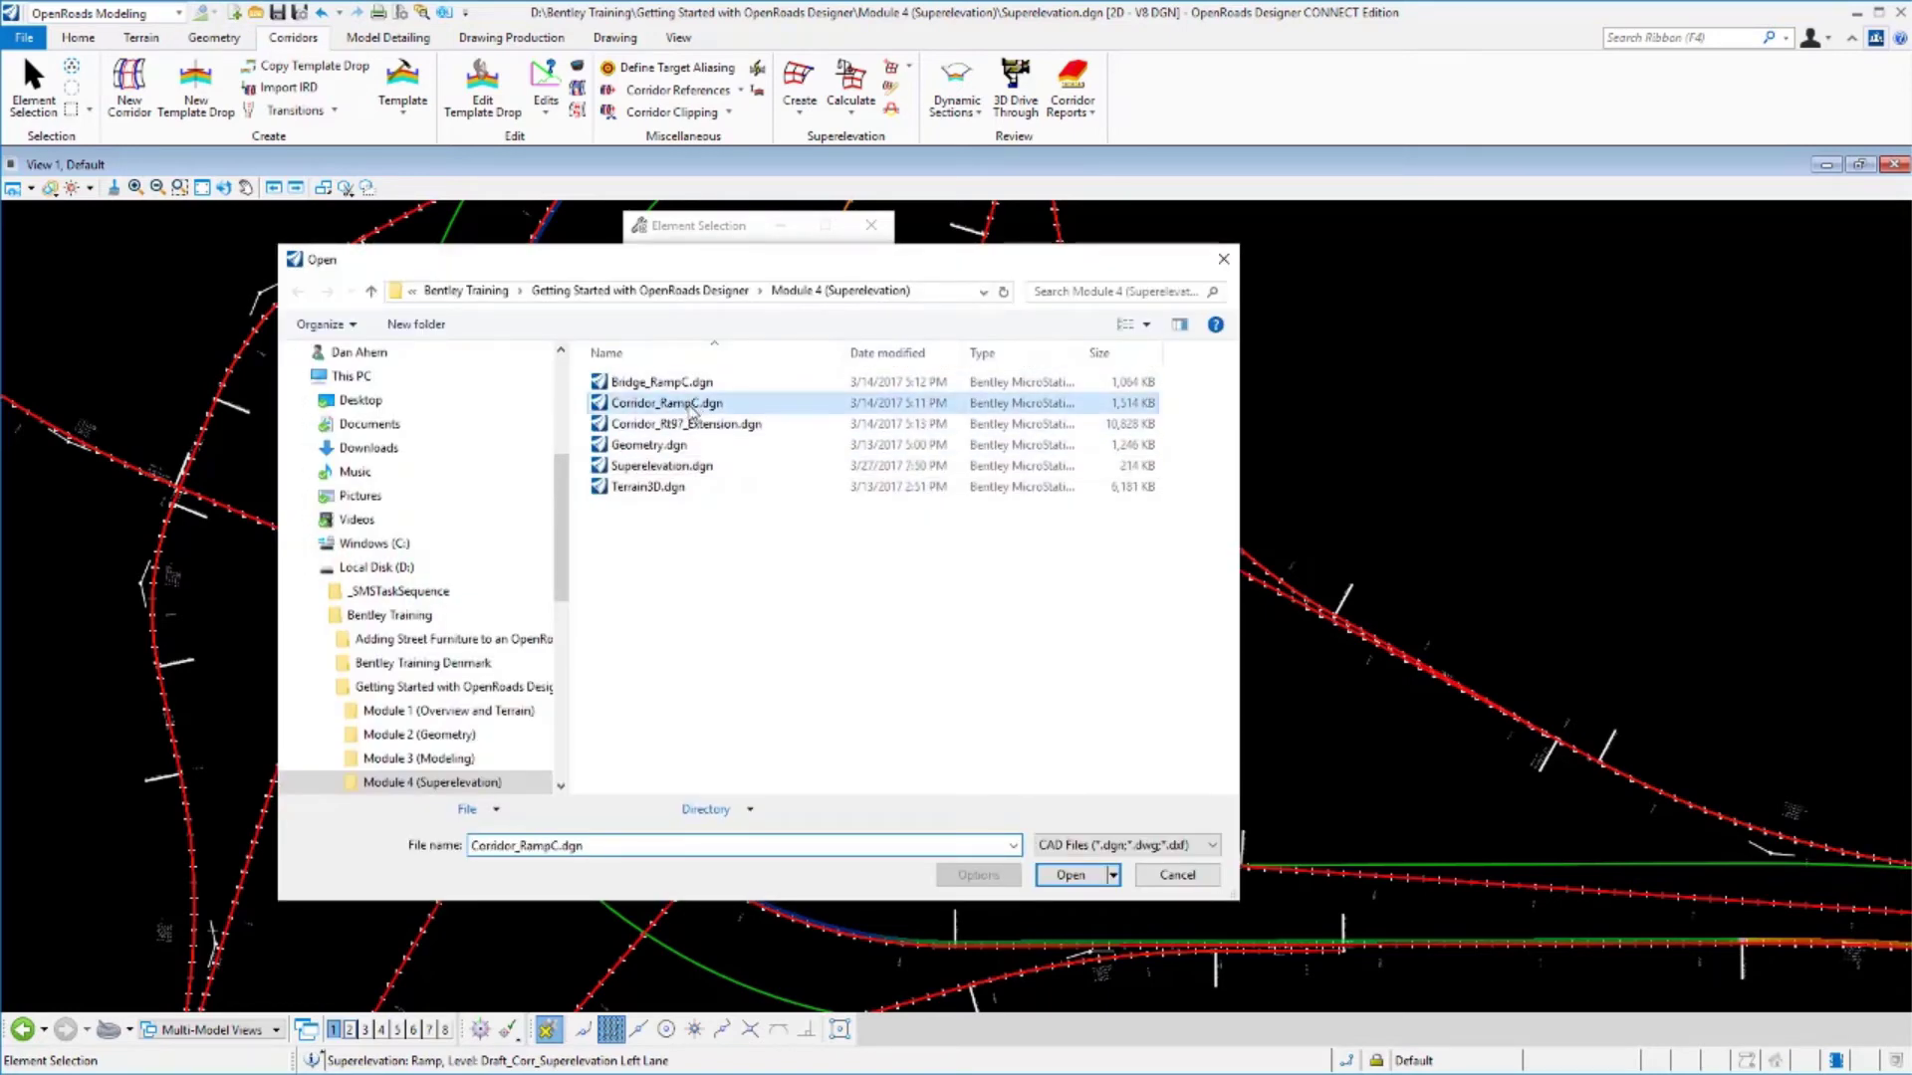
double_click(676, 405)
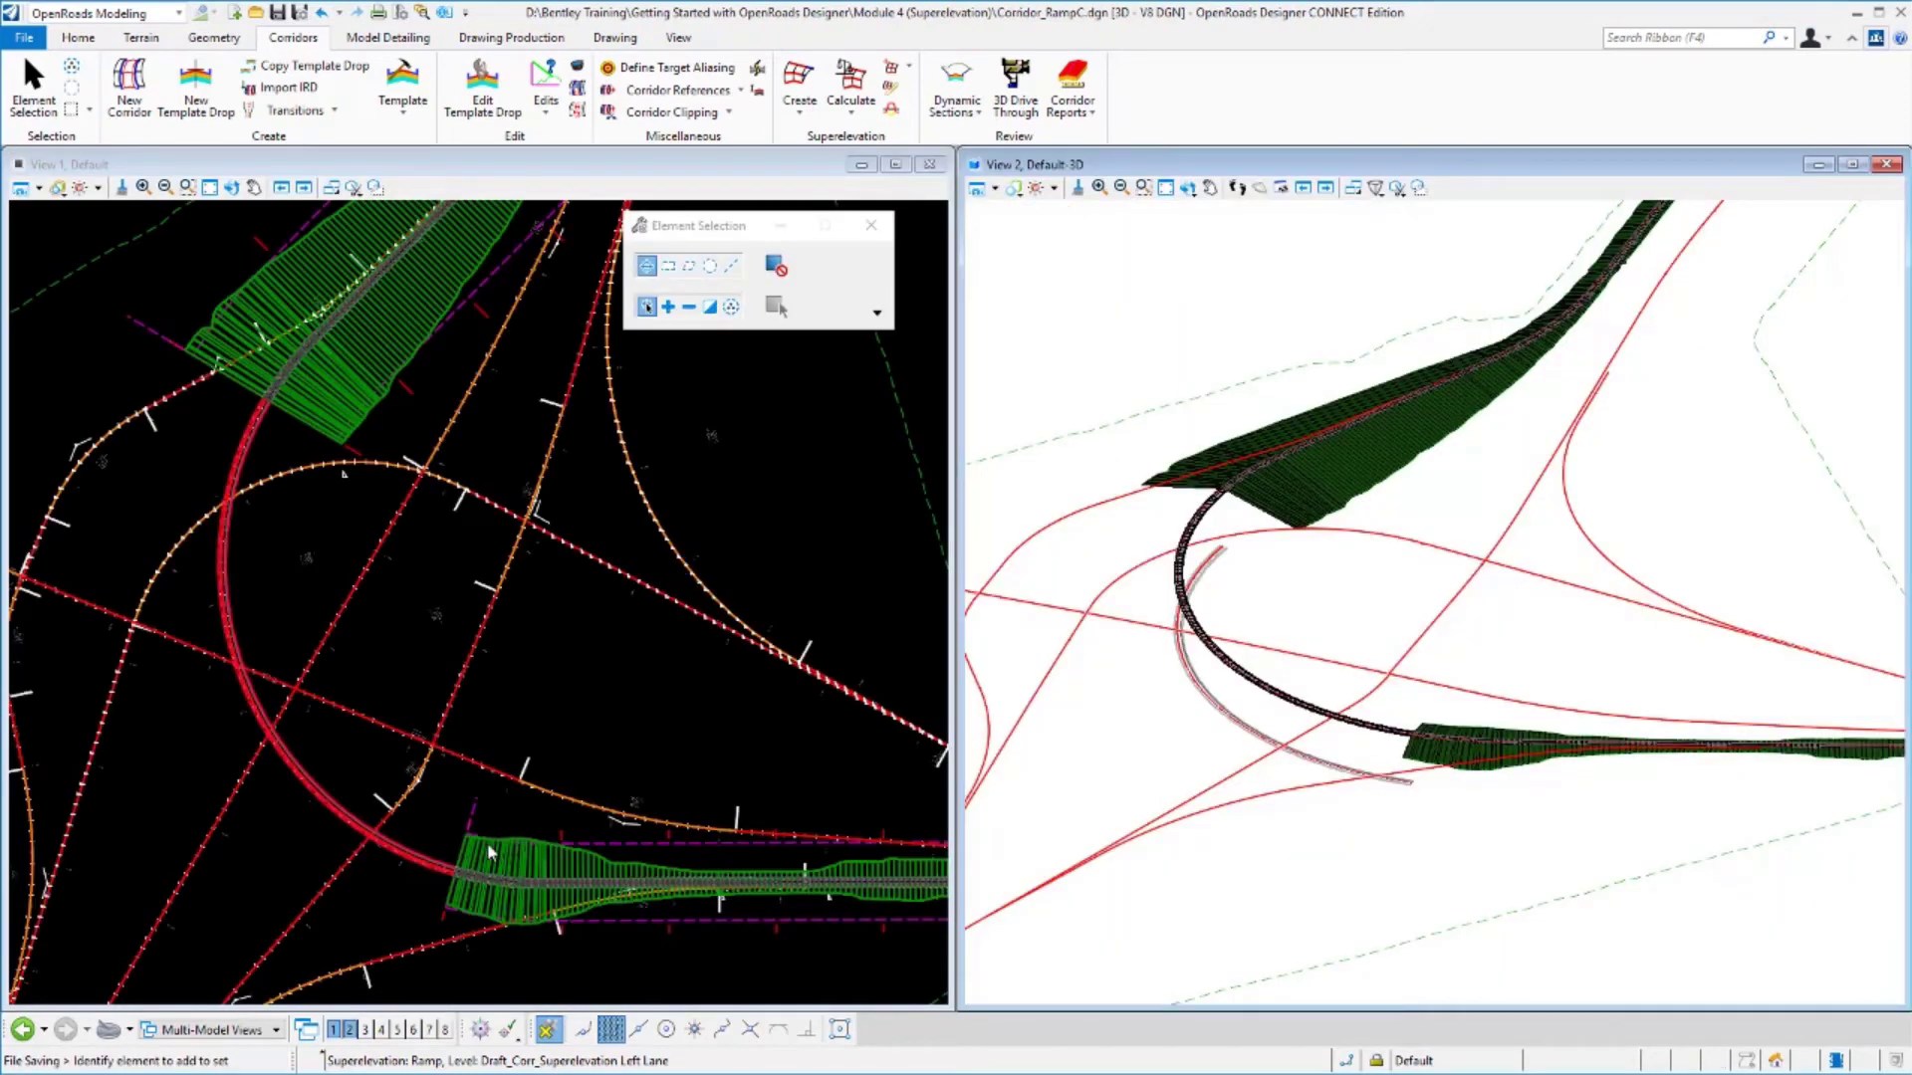
click(275, 490)
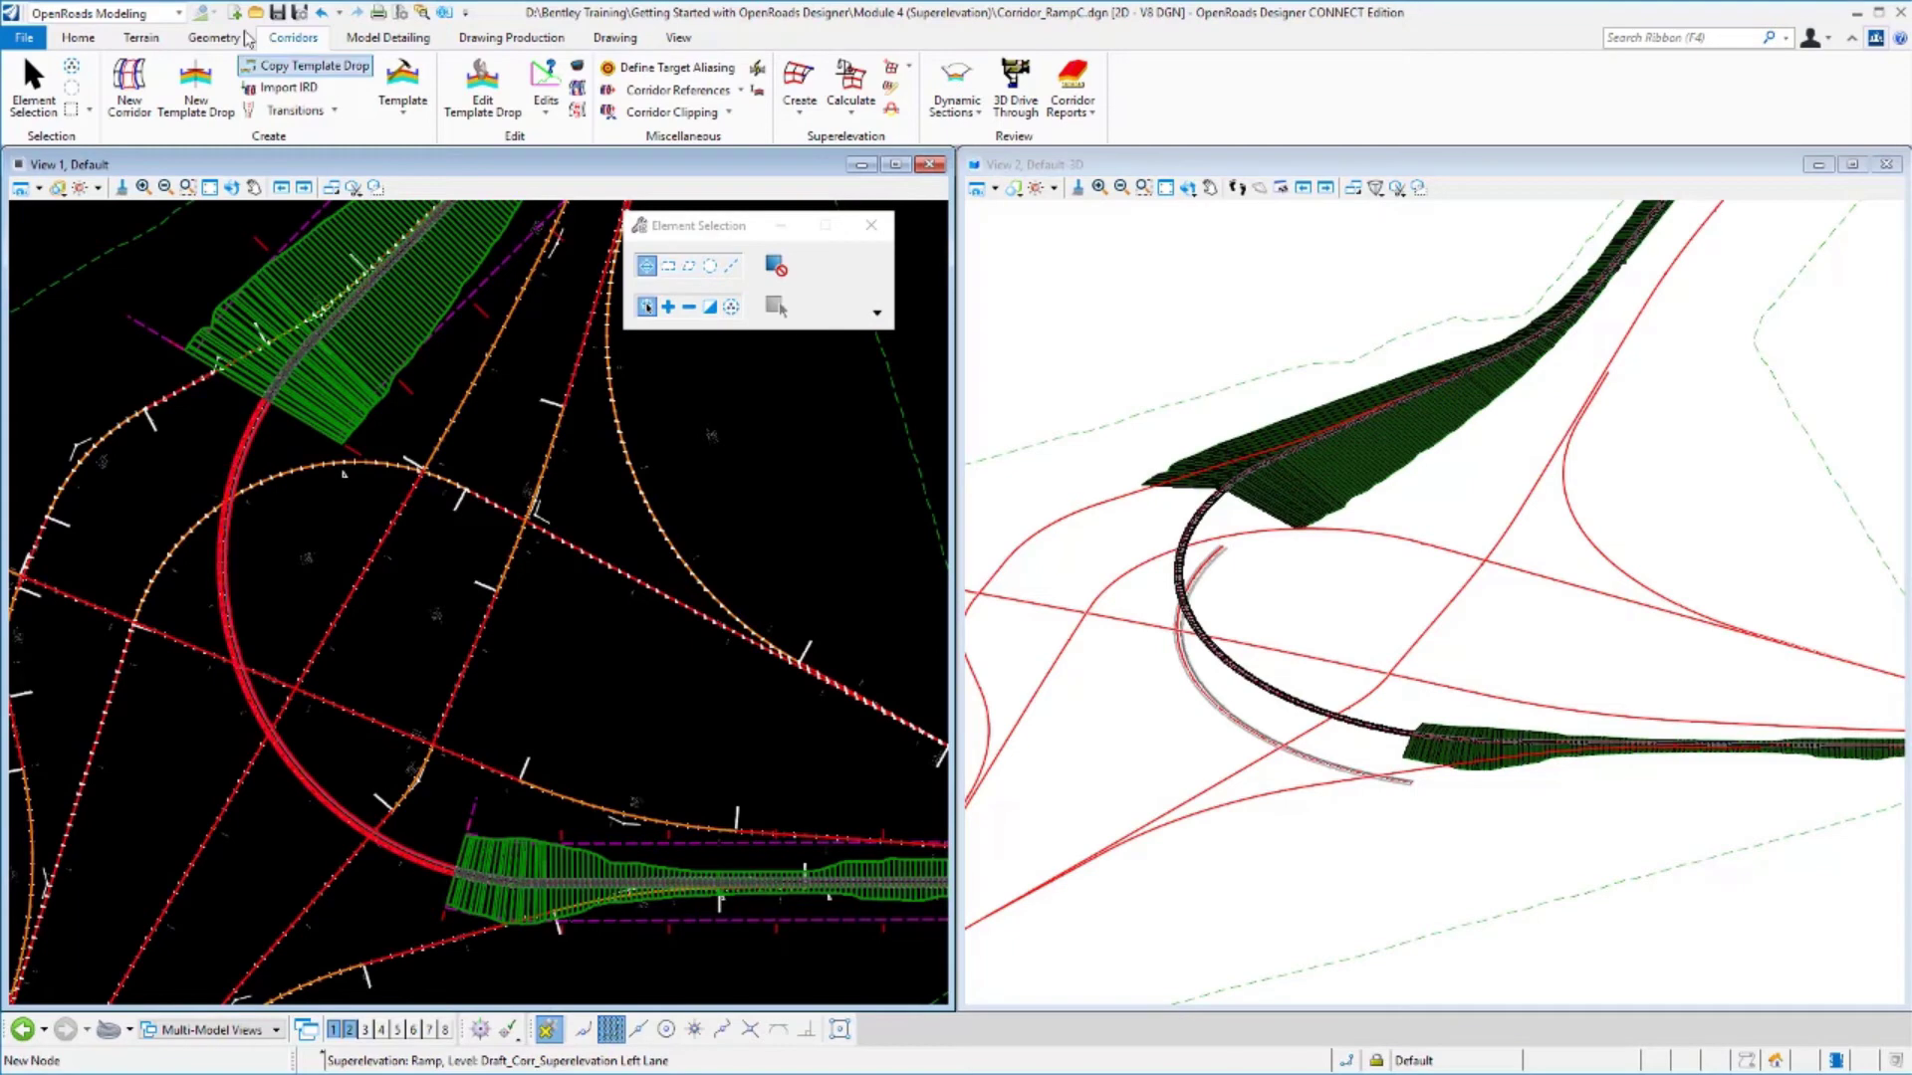
Attach Superelevation.dgn as a reference using its Default model and Coincident - World orientation, then close the references list.
click(84, 44)
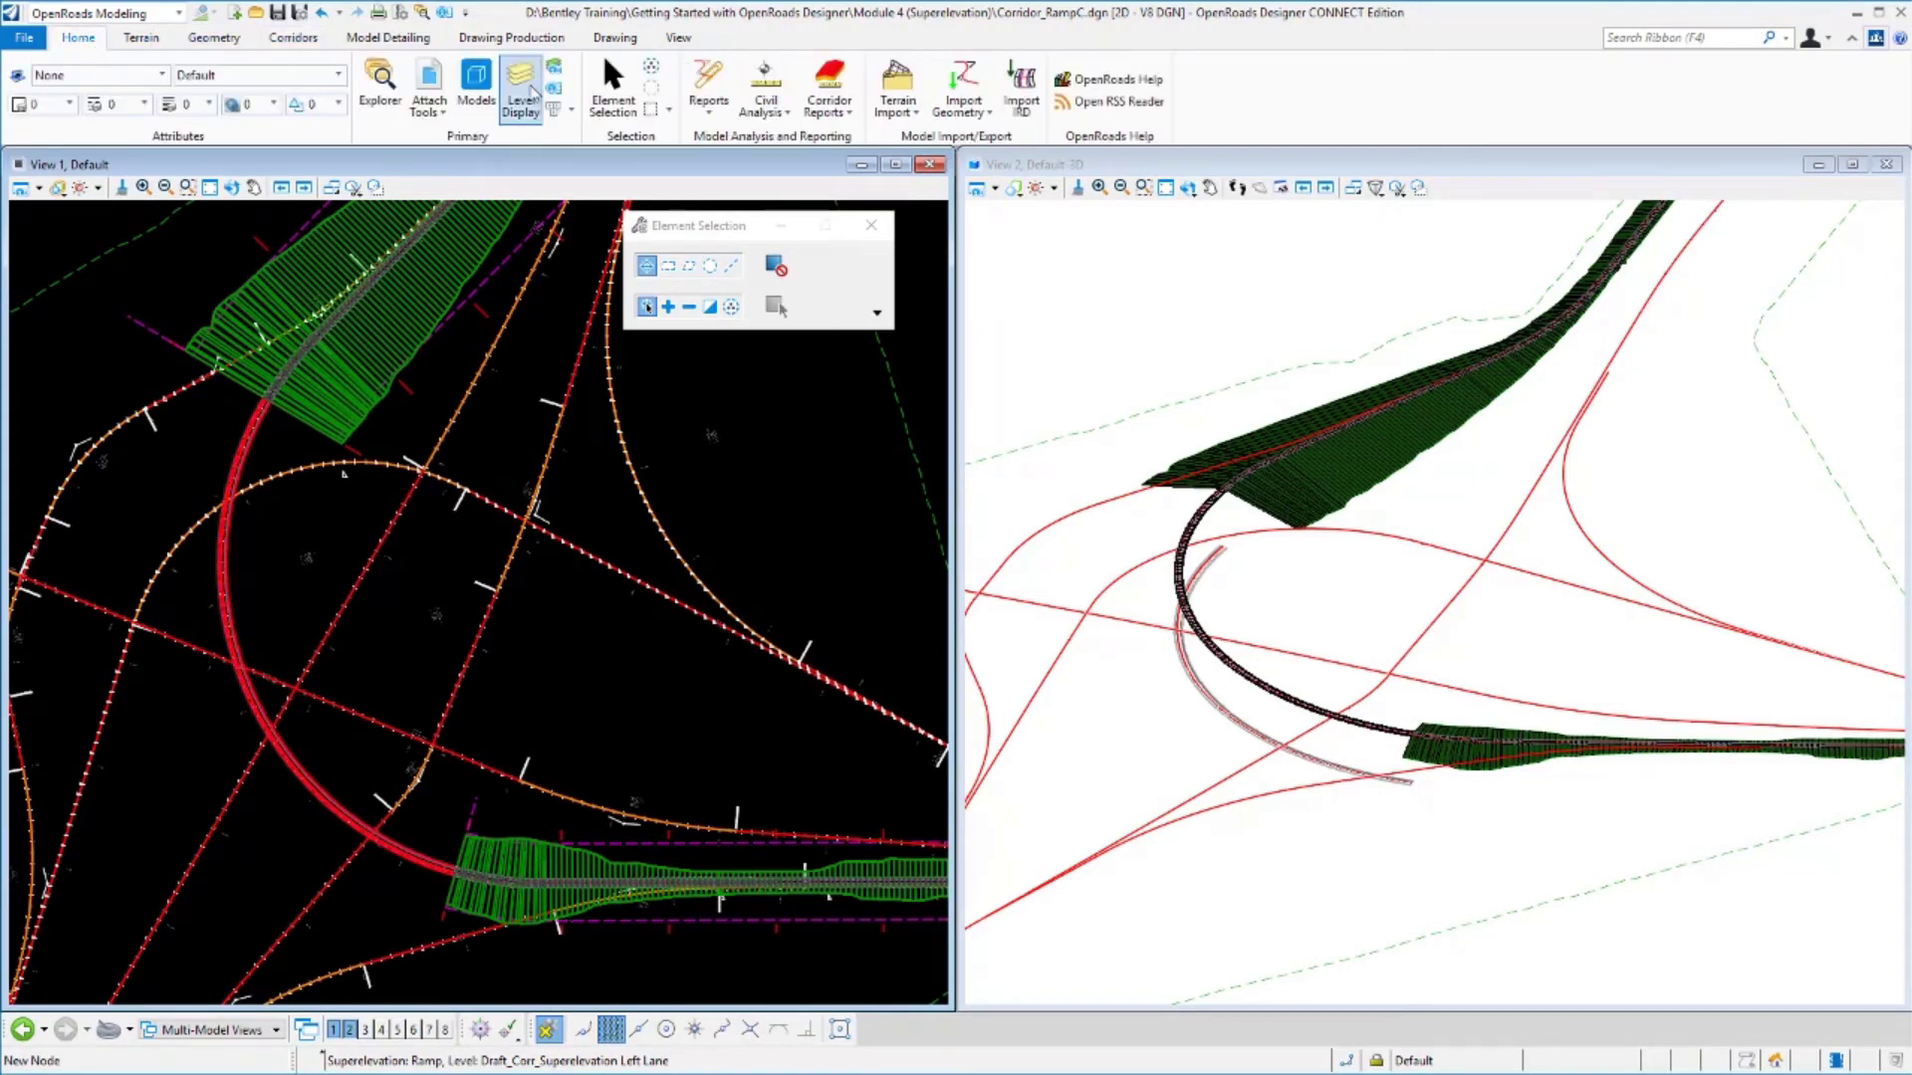
click(425, 80)
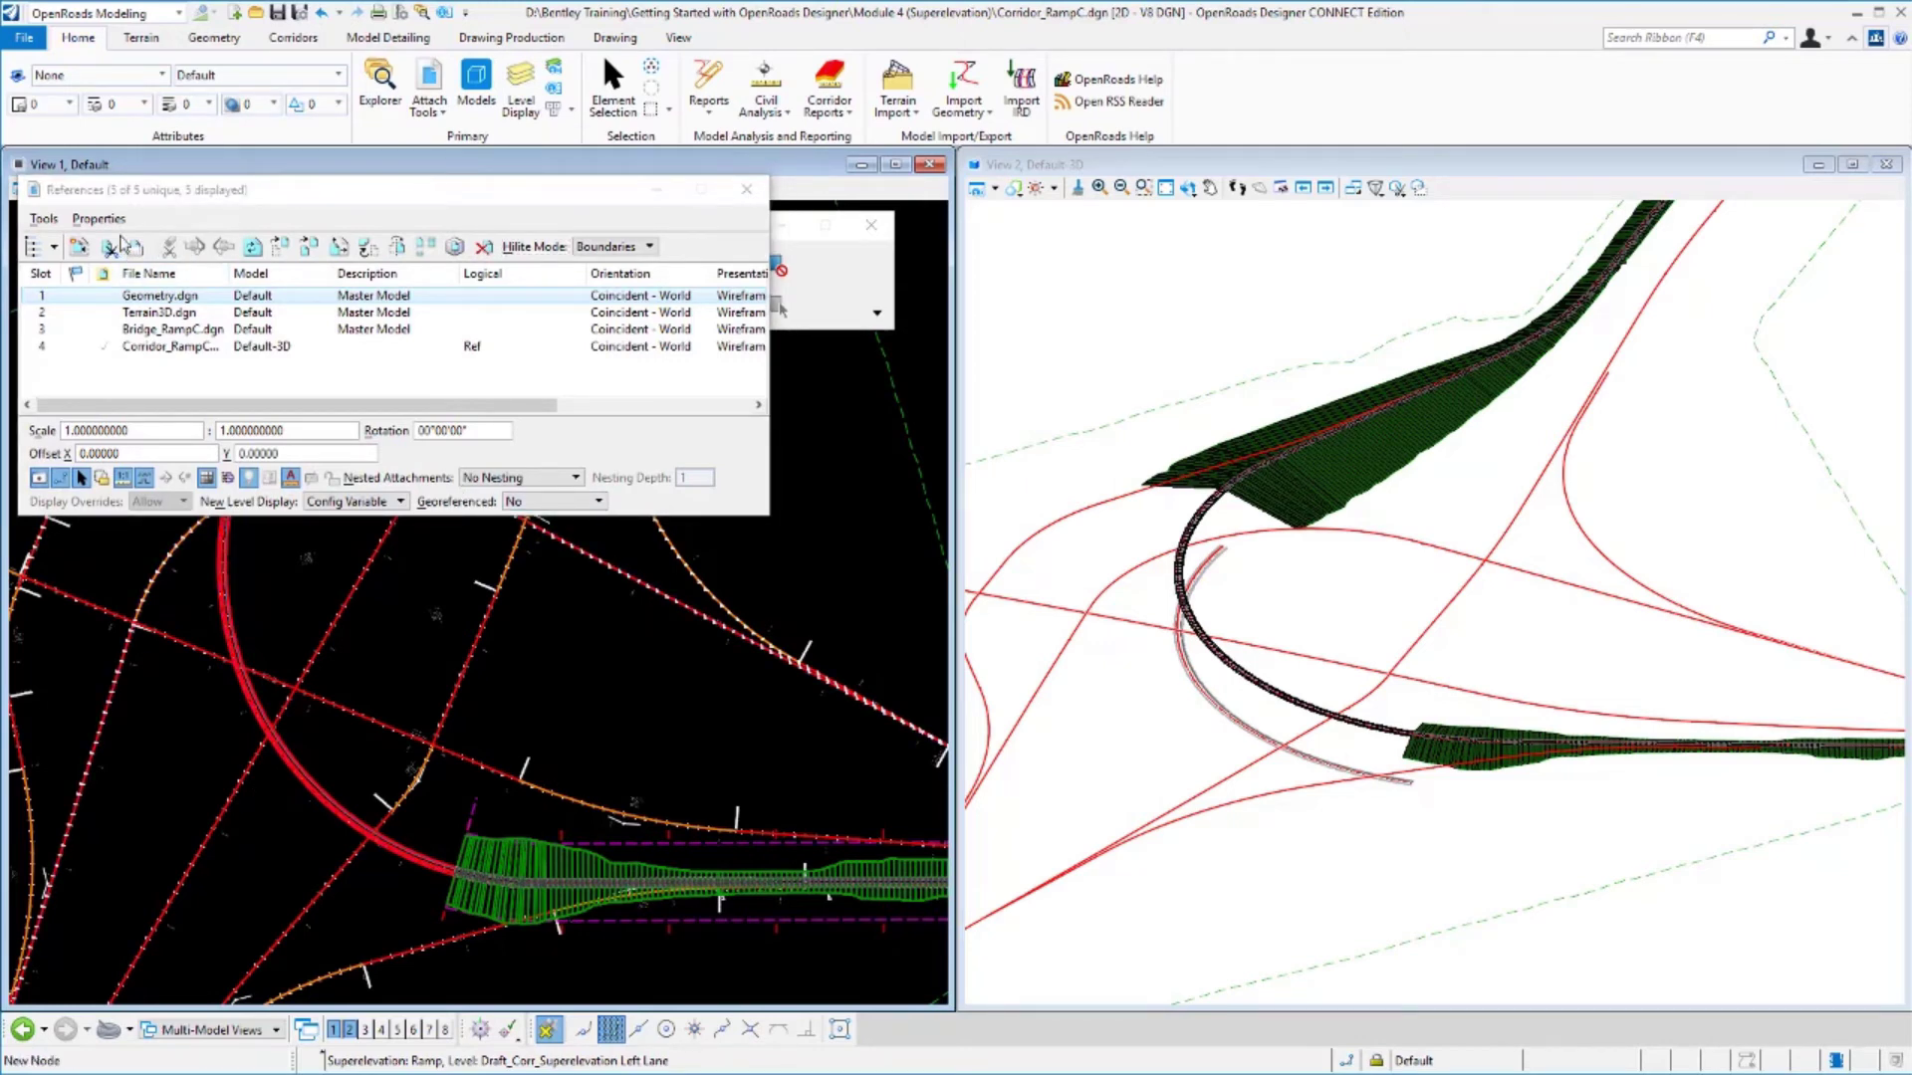
click(79, 247)
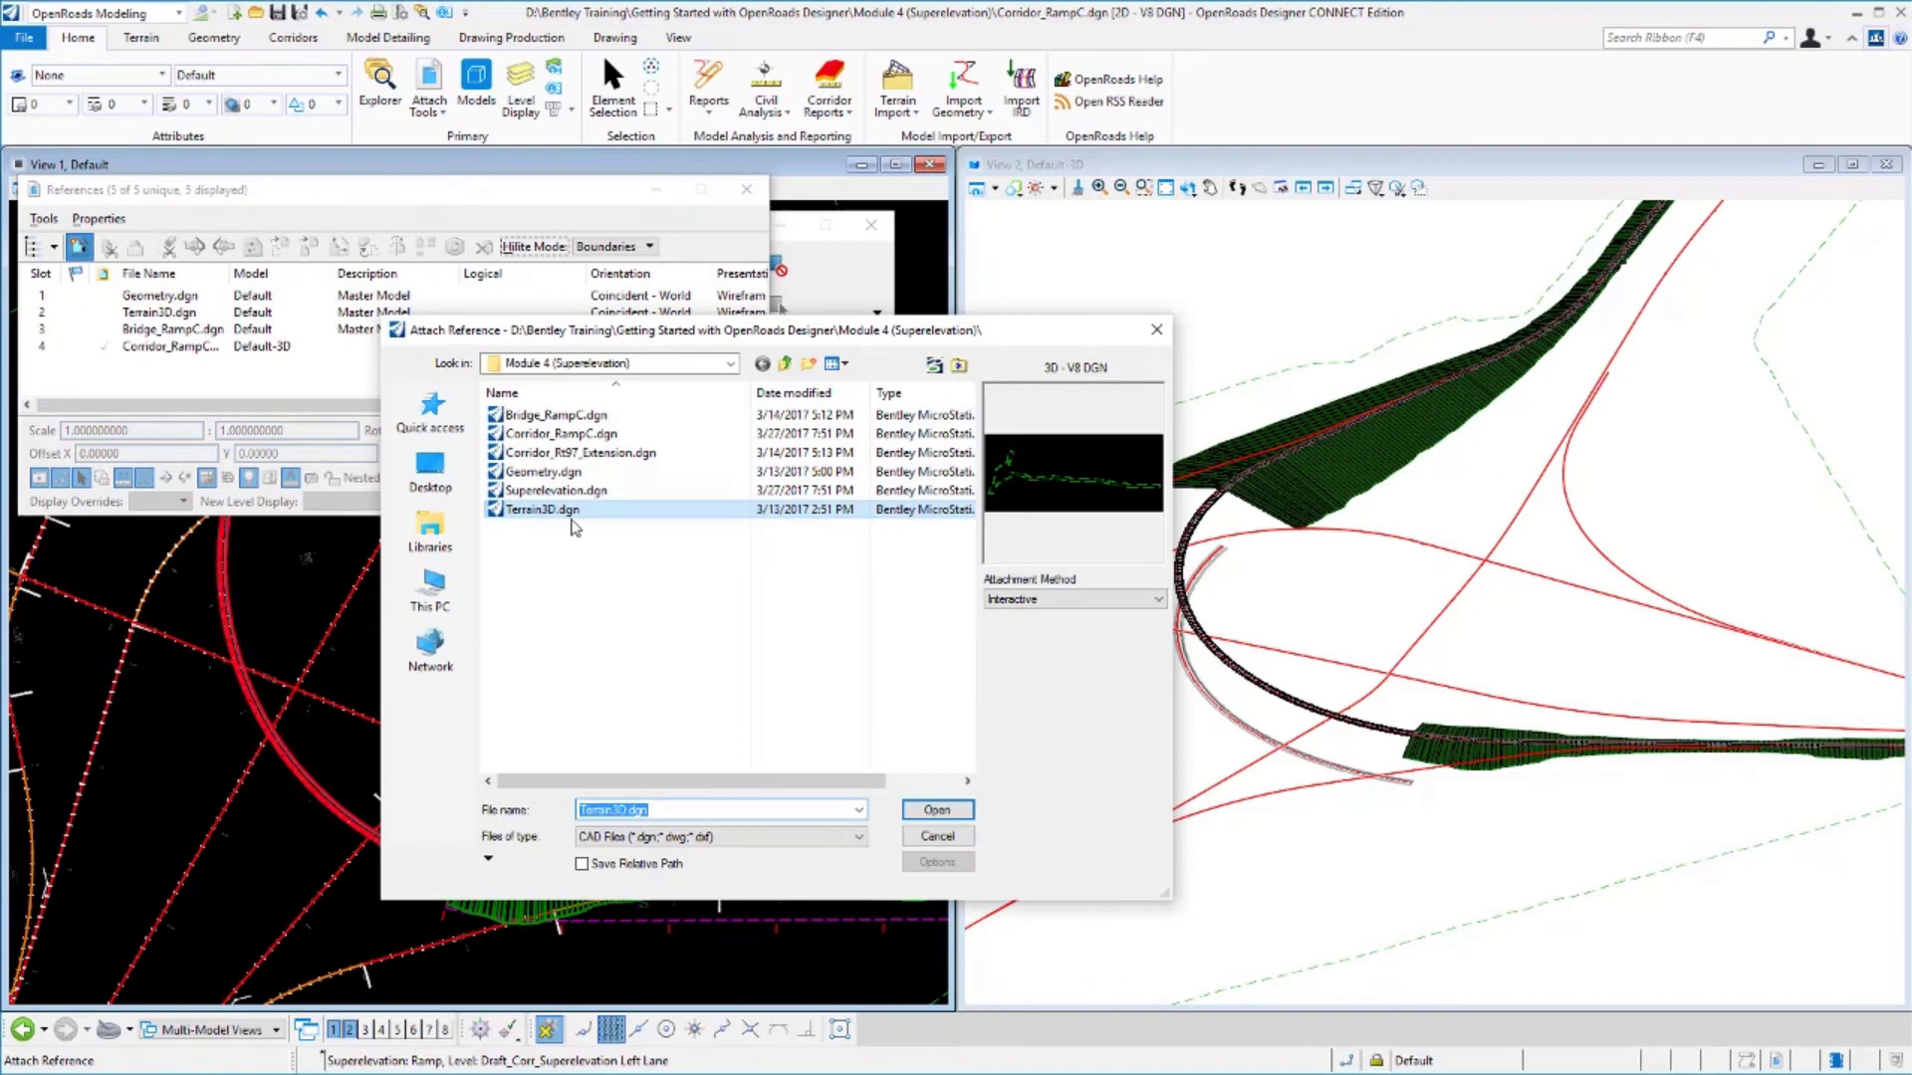
click(543, 492)
double_click(542, 496)
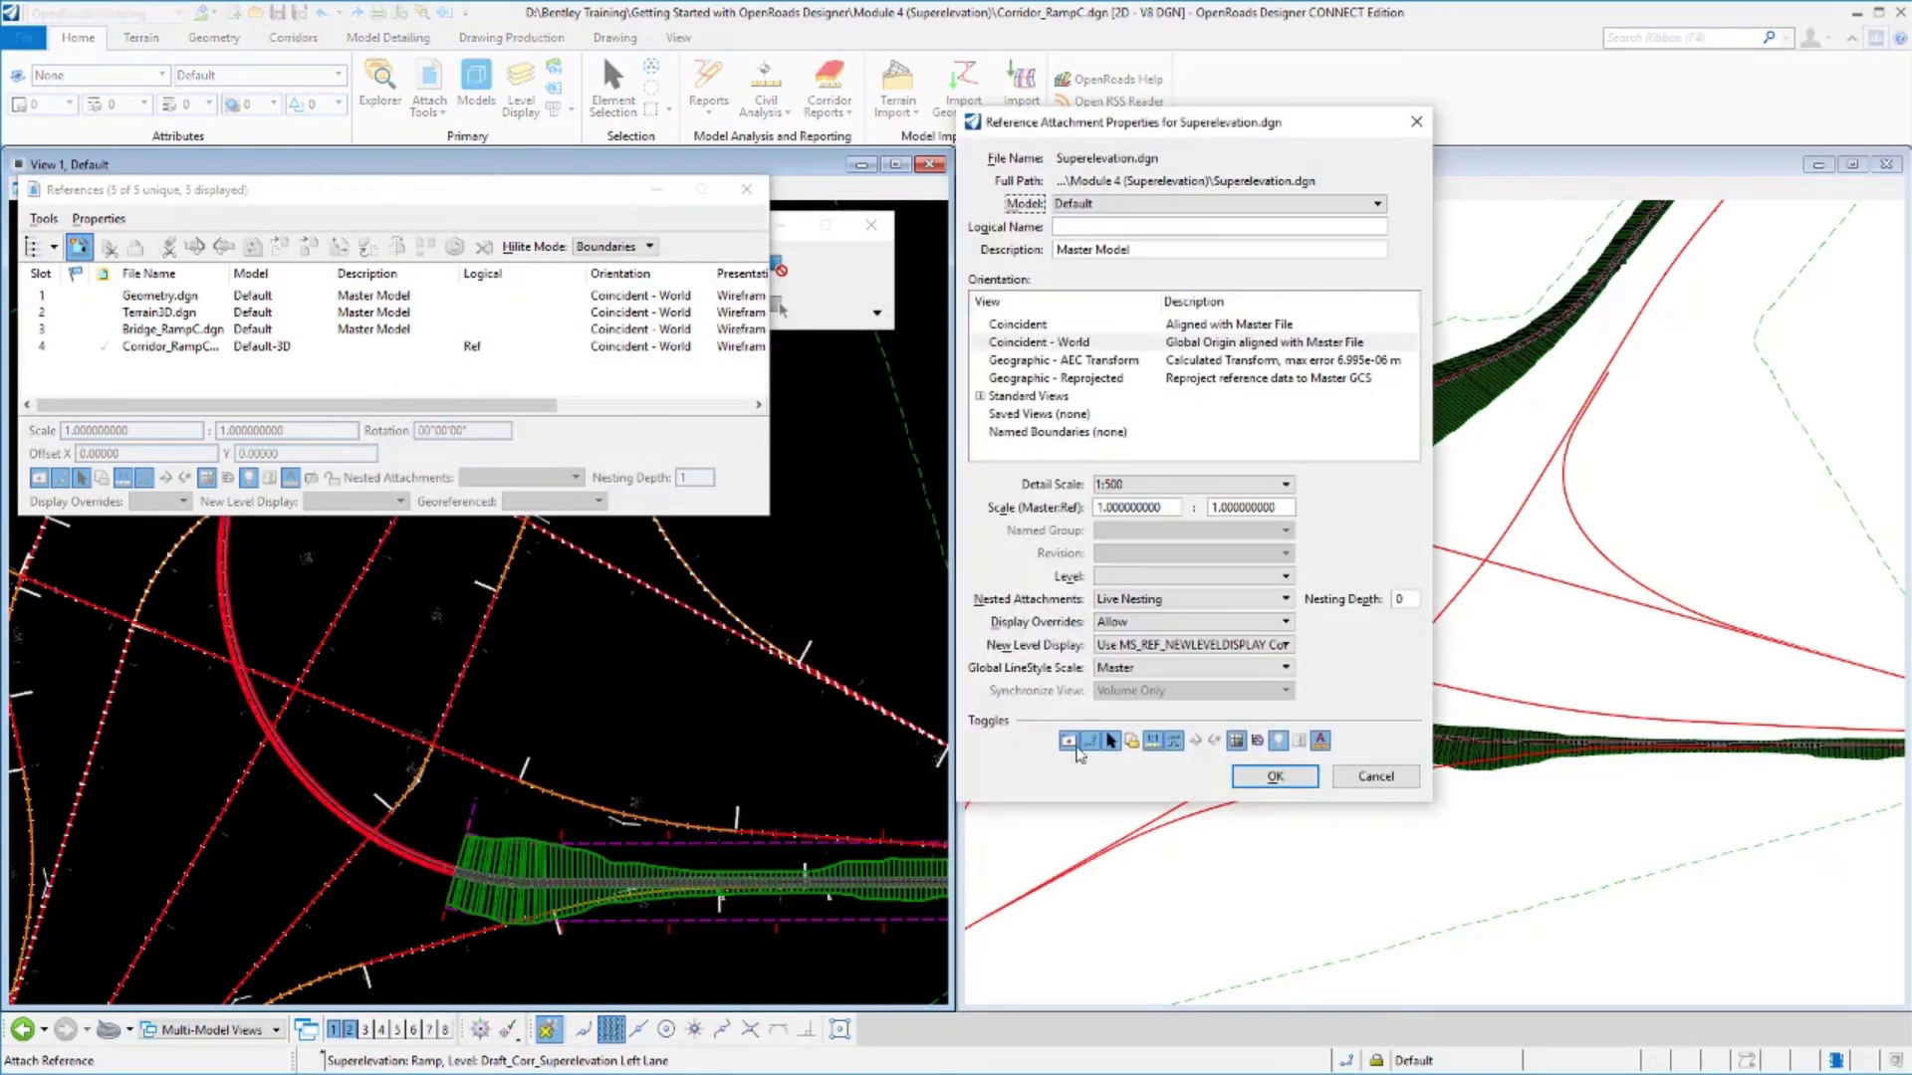
click(1244, 777)
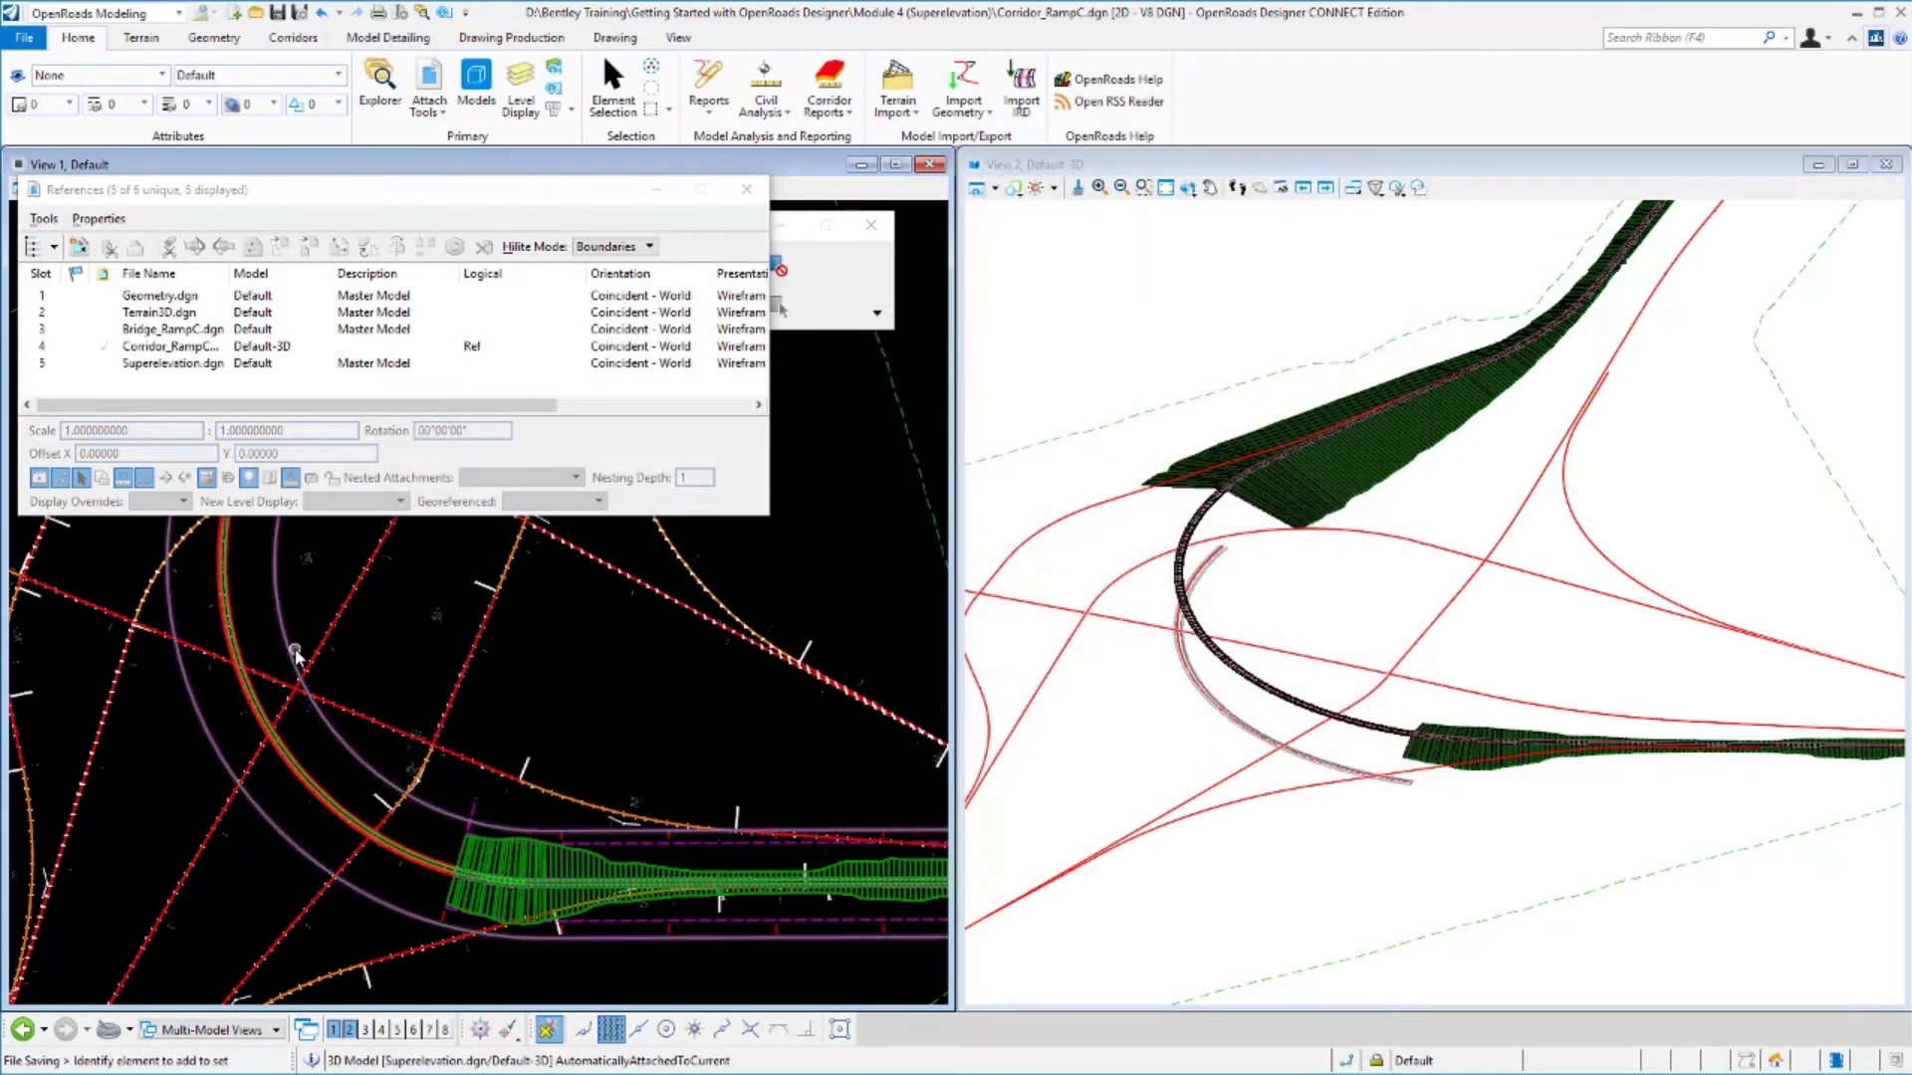
click(747, 189)
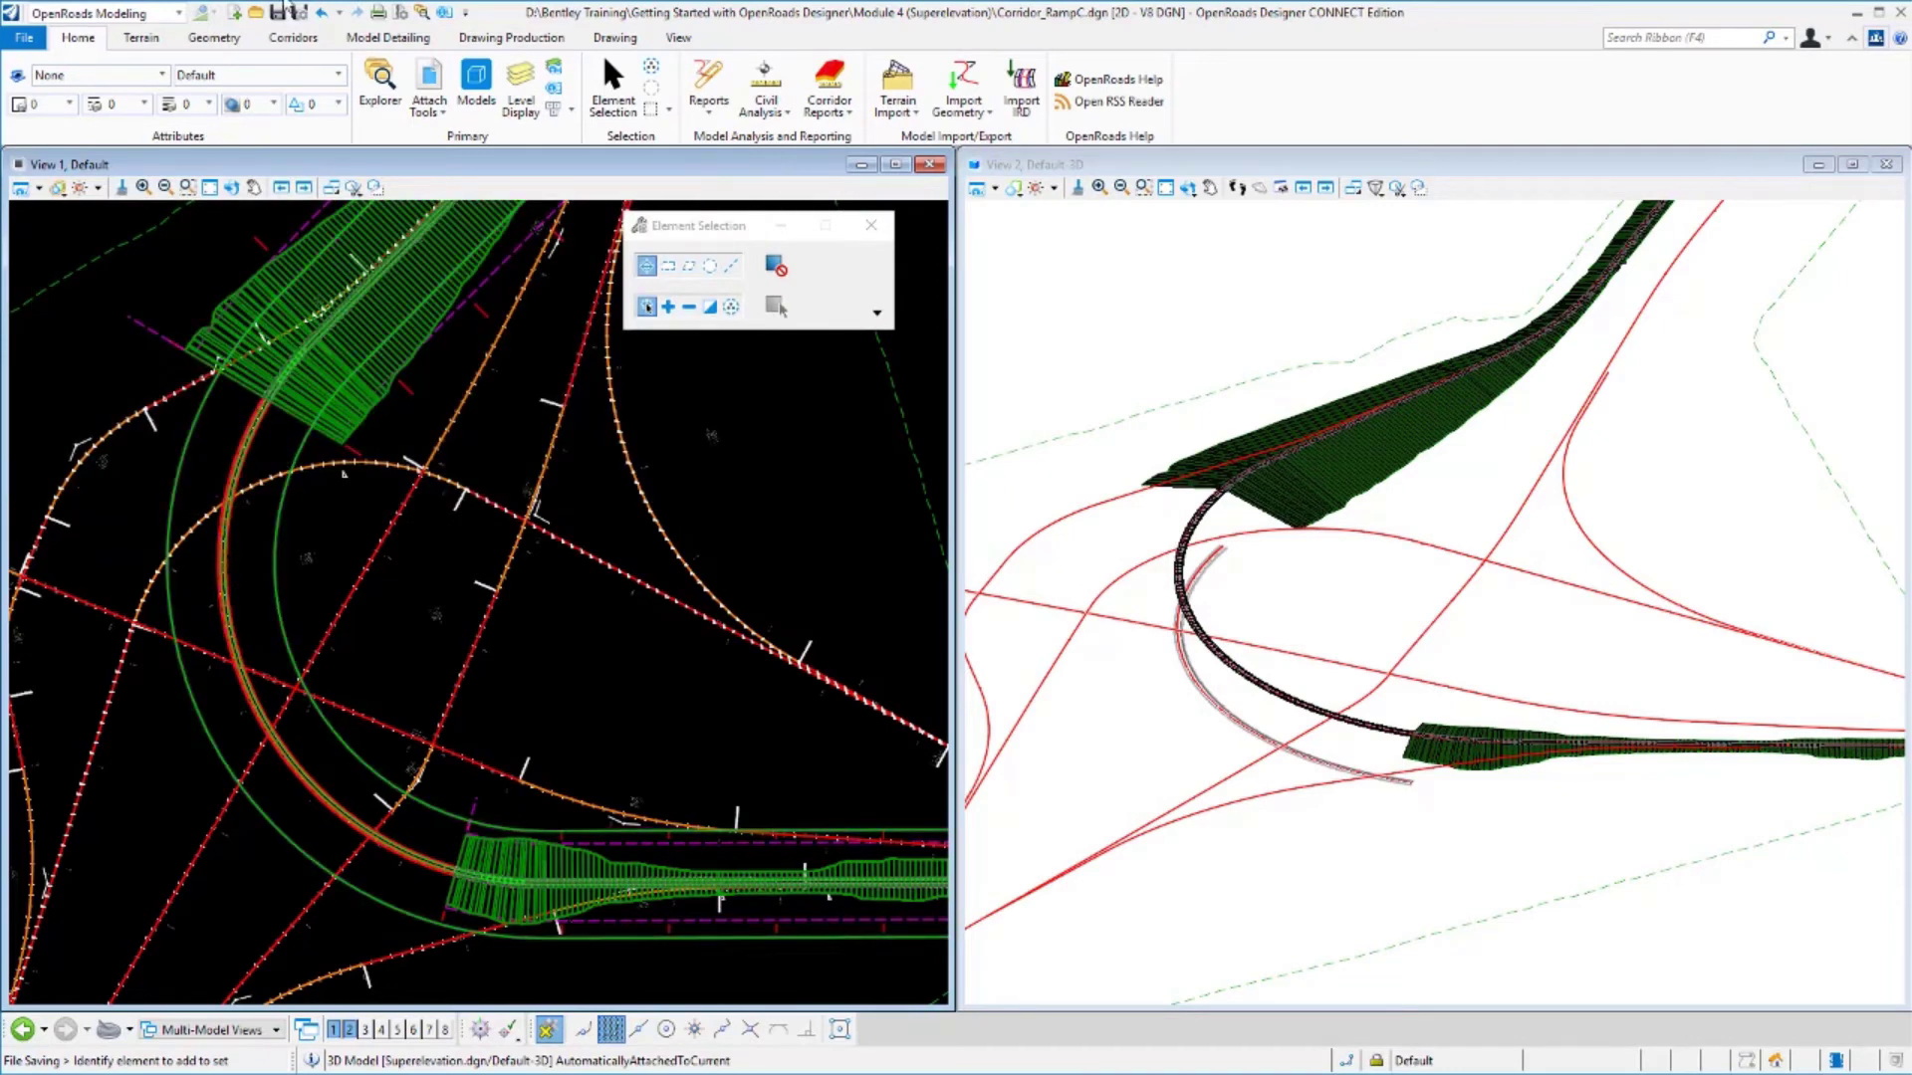
Start the Assign To Corridor command with the Ramp C superelevation section and pick the northern Ramp C roadway corridor.
click(293, 37)
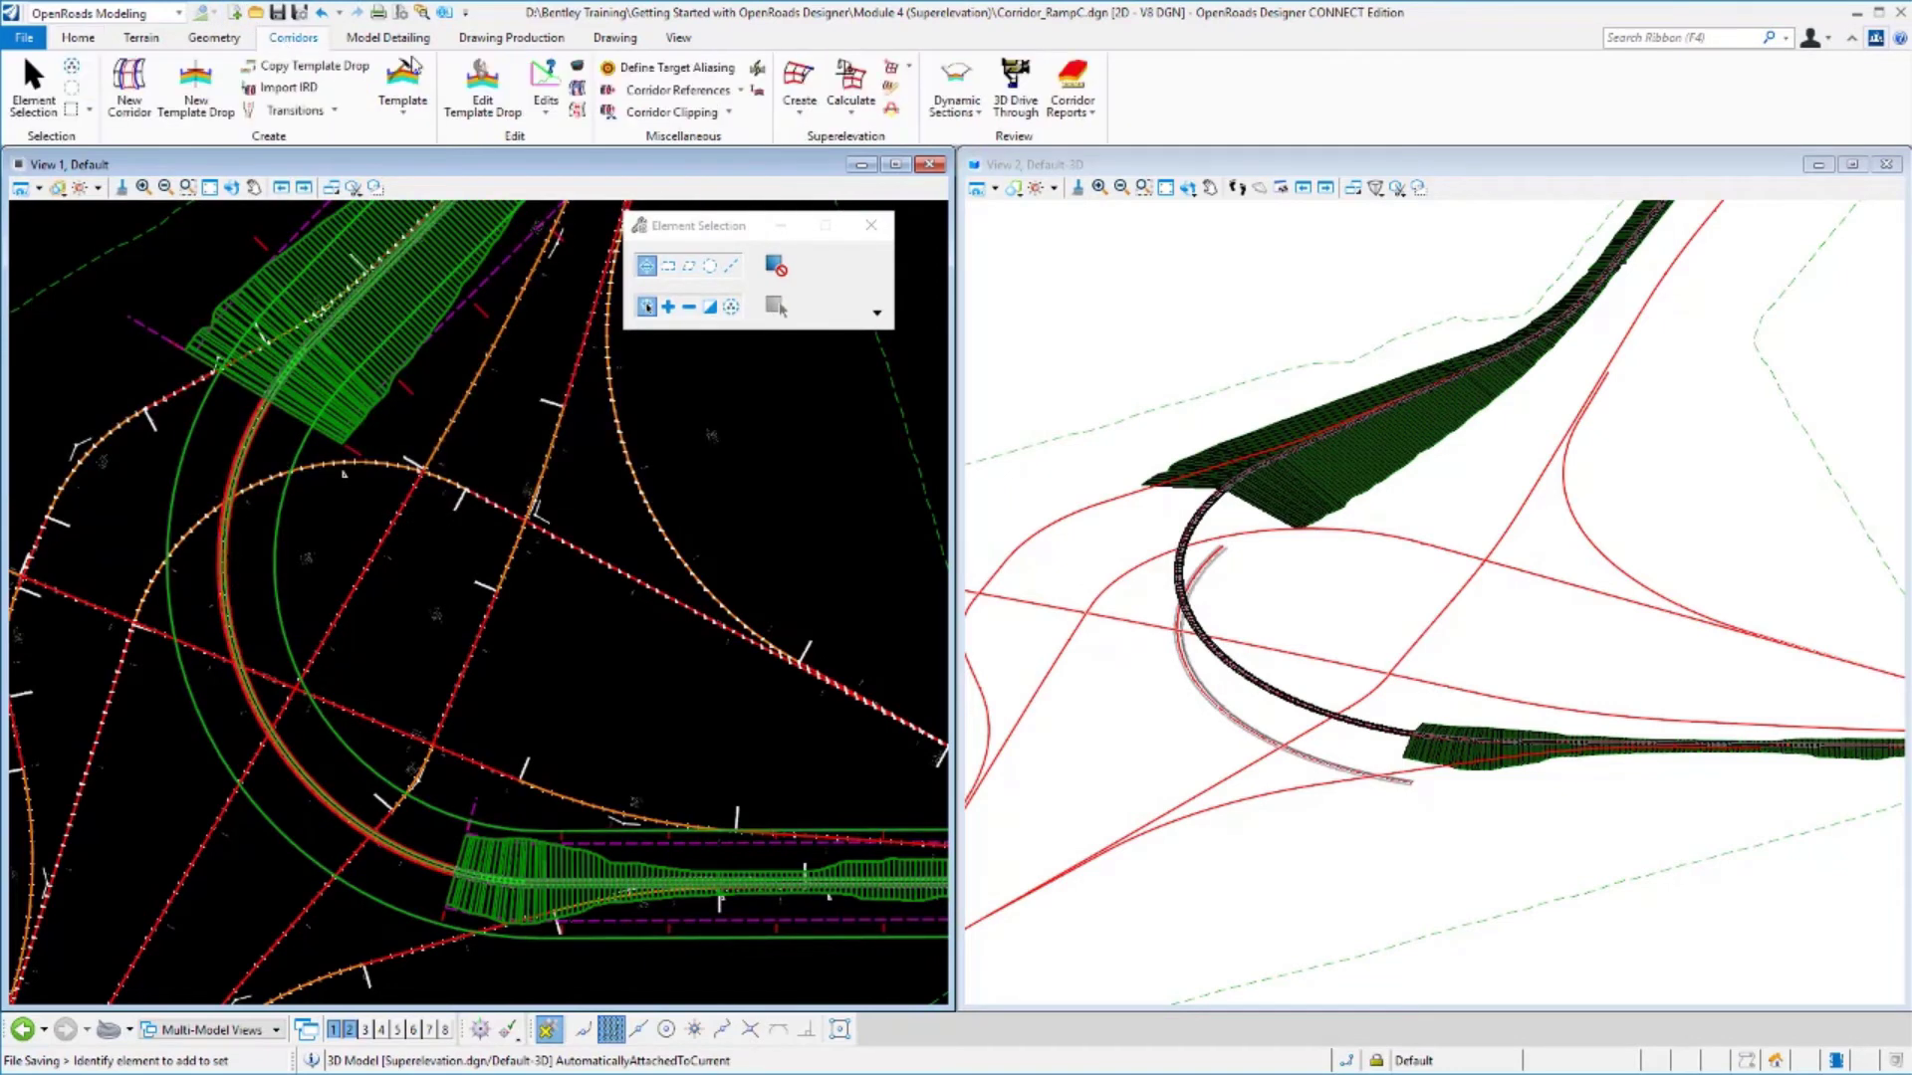
click(850, 88)
click(904, 211)
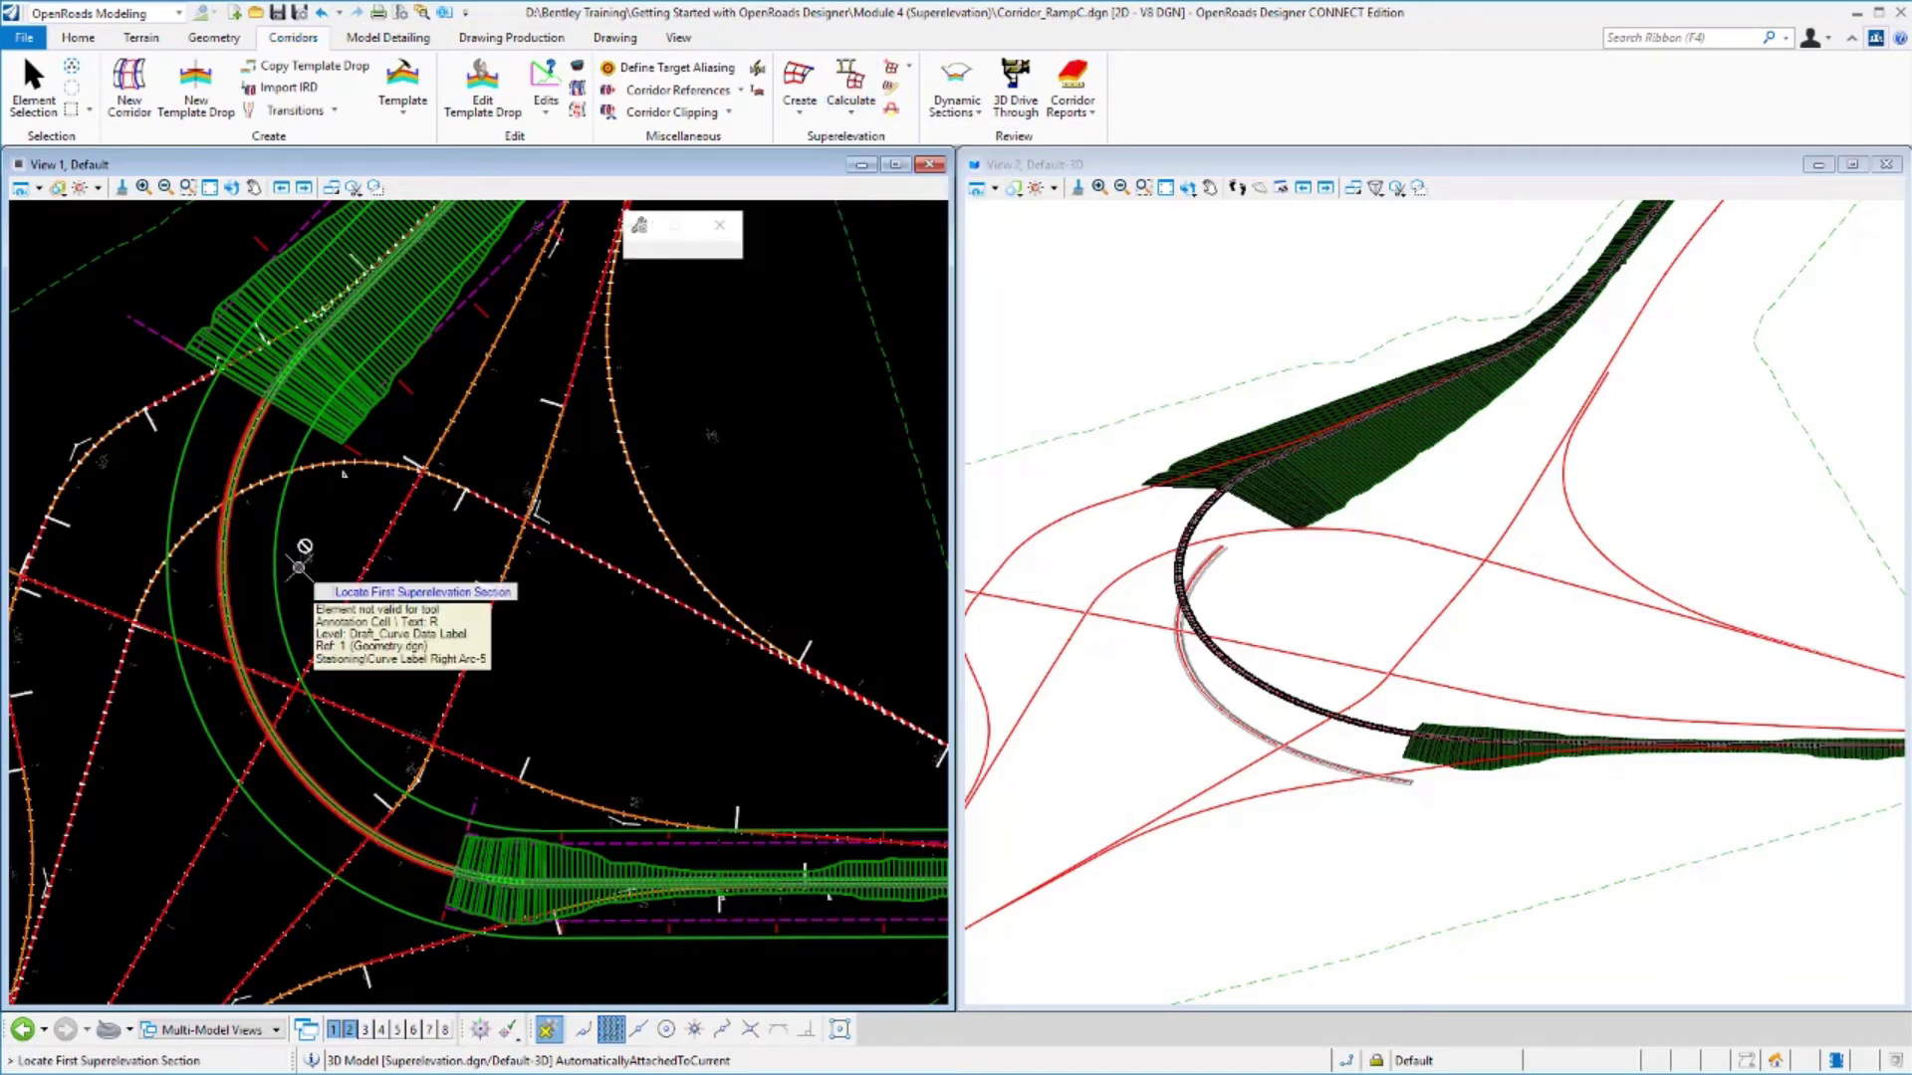
click(275, 564)
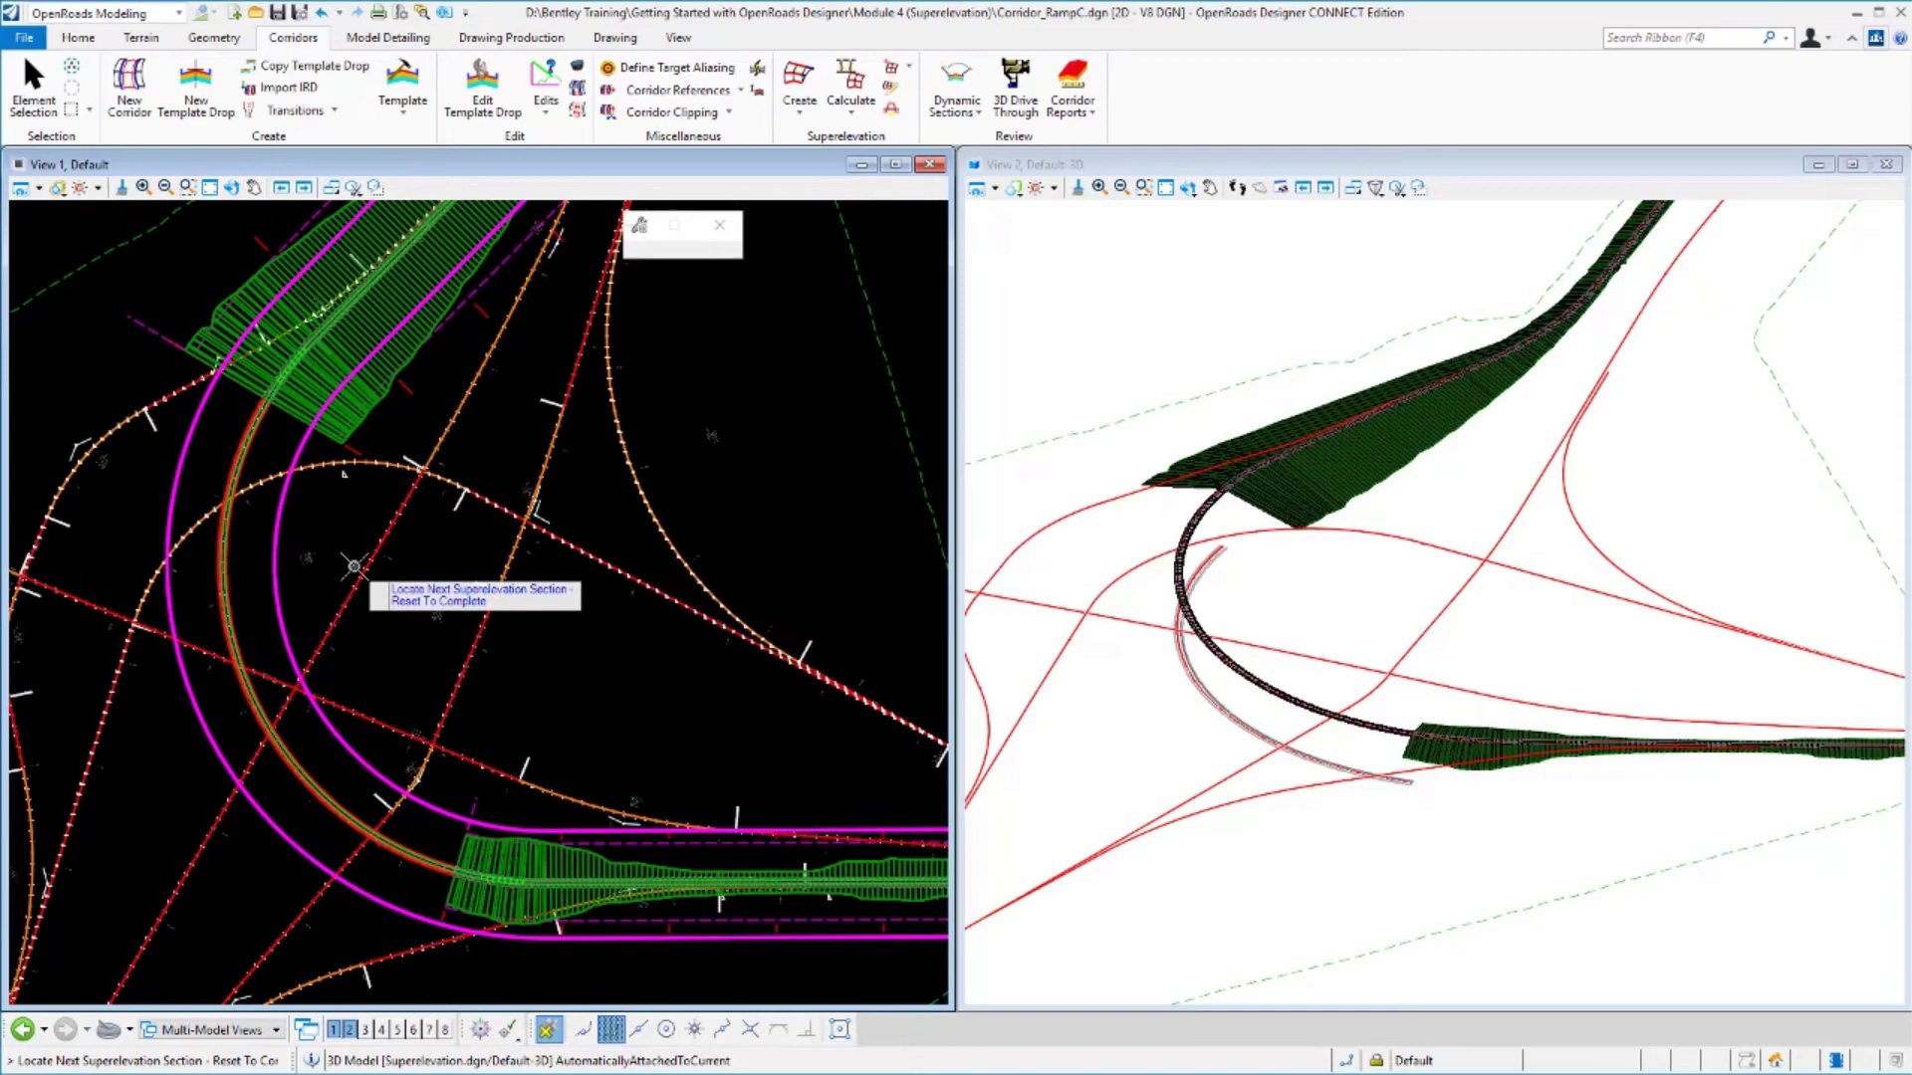
right_click(354, 567)
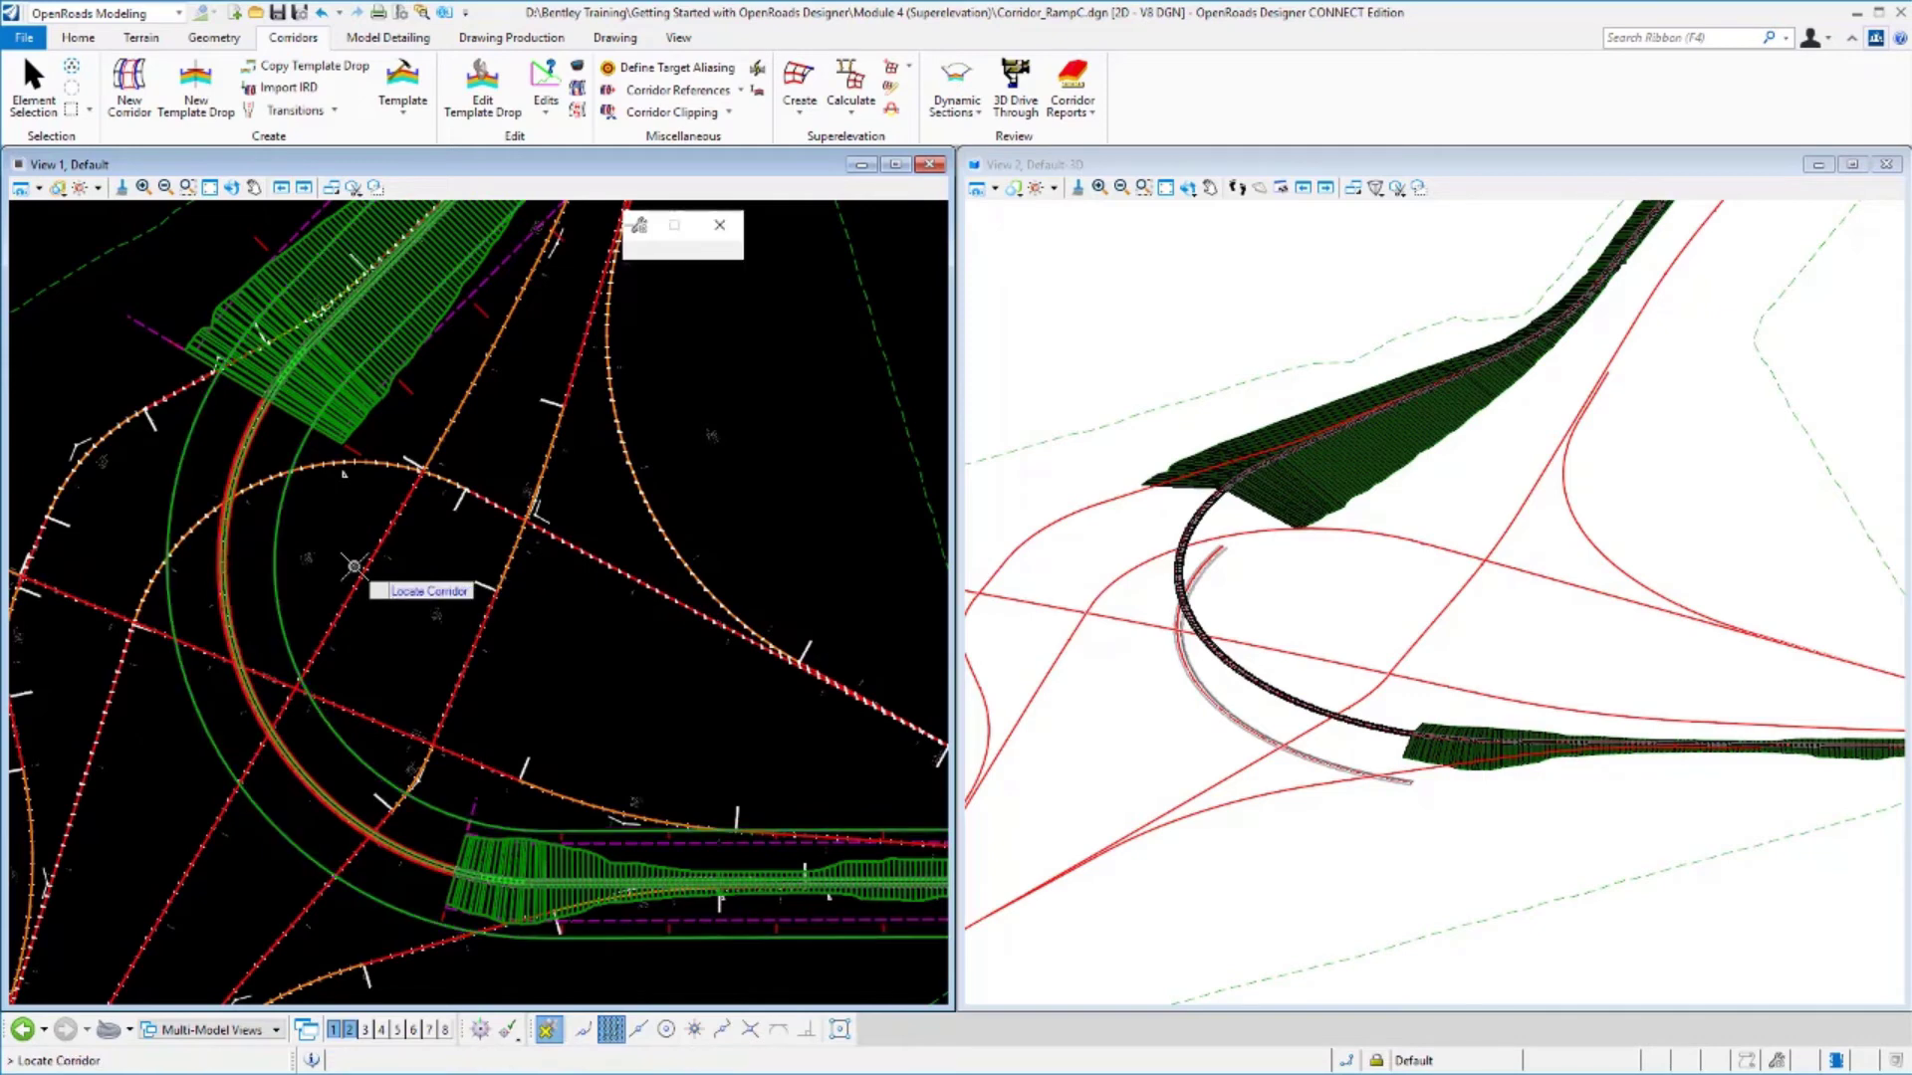
click(414, 391)
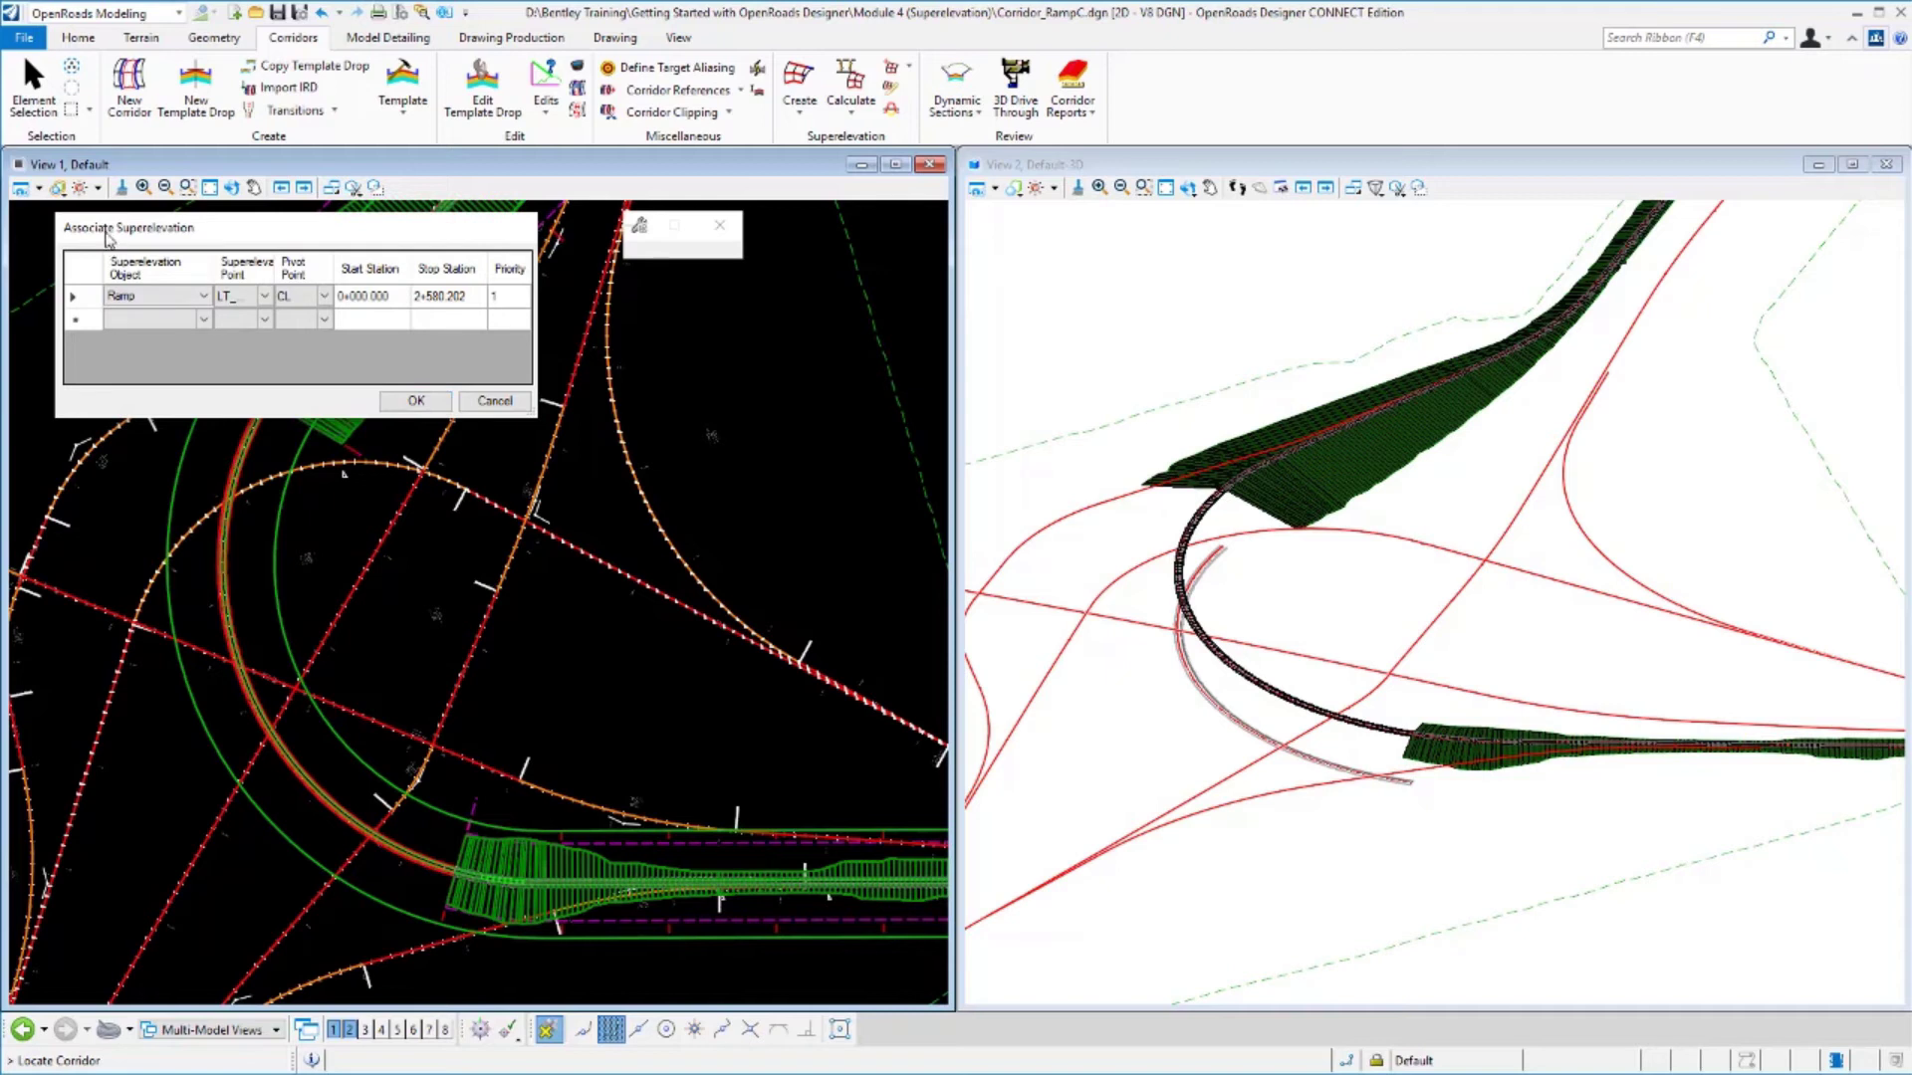
Review and accept the northern corridor's superelevation association: object Ramp, superelevation point LT_EOP_L, pivot point CL, stations 0+000.000 to 2+580.202.
click(126, 298)
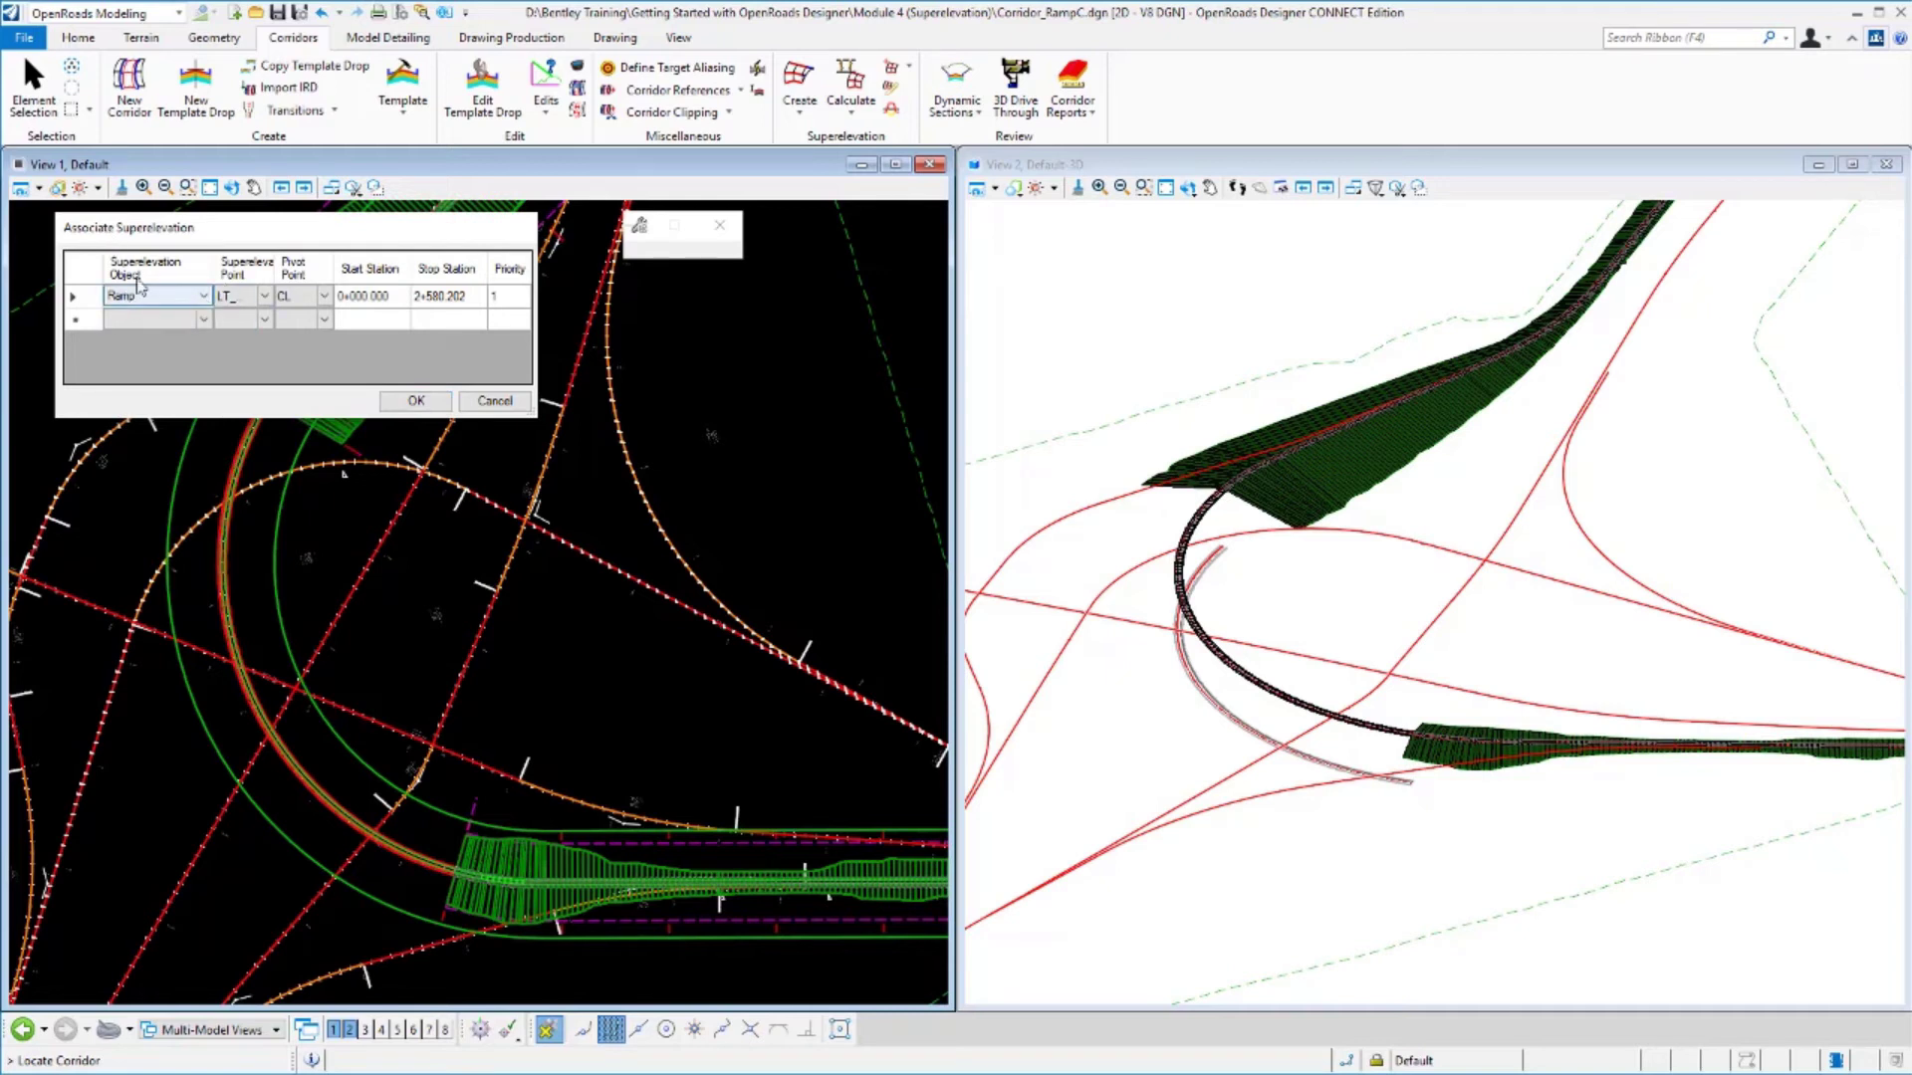
click(244, 296)
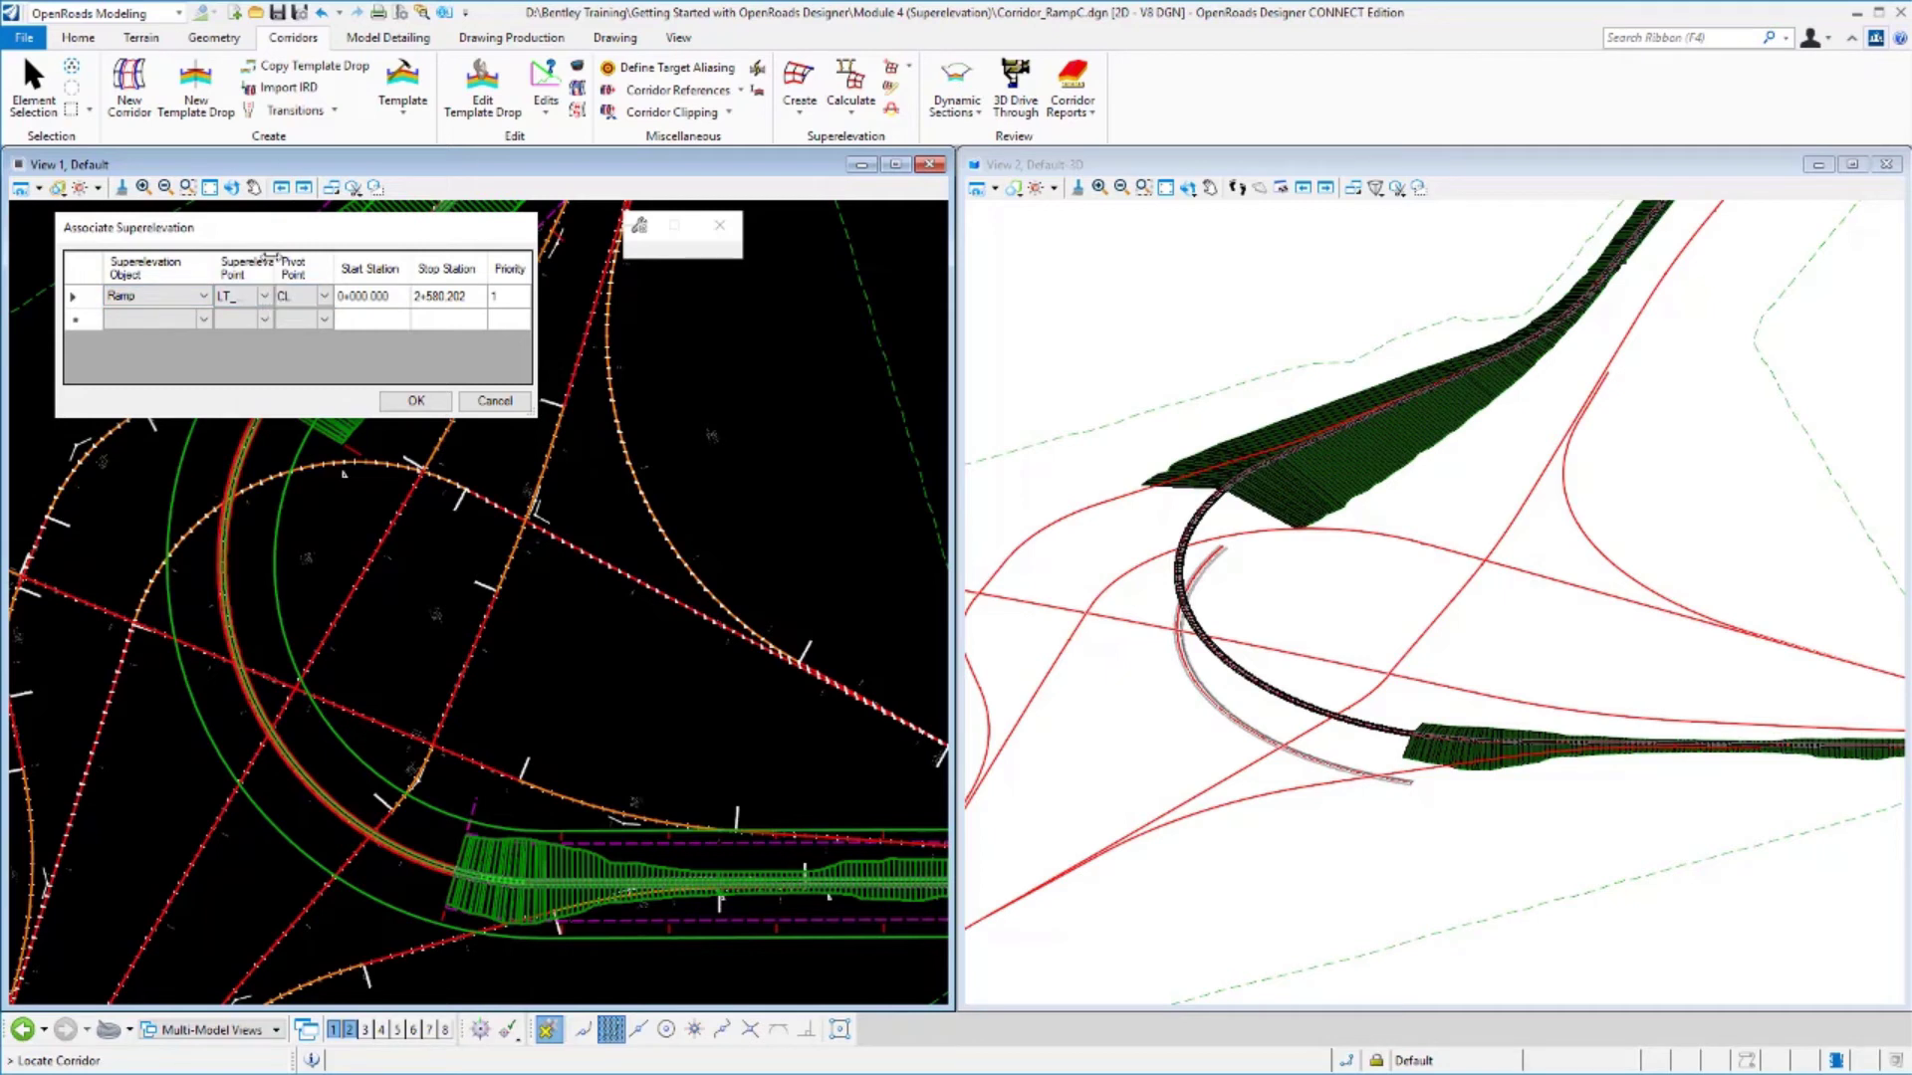
drag(542, 304, 858, 309)
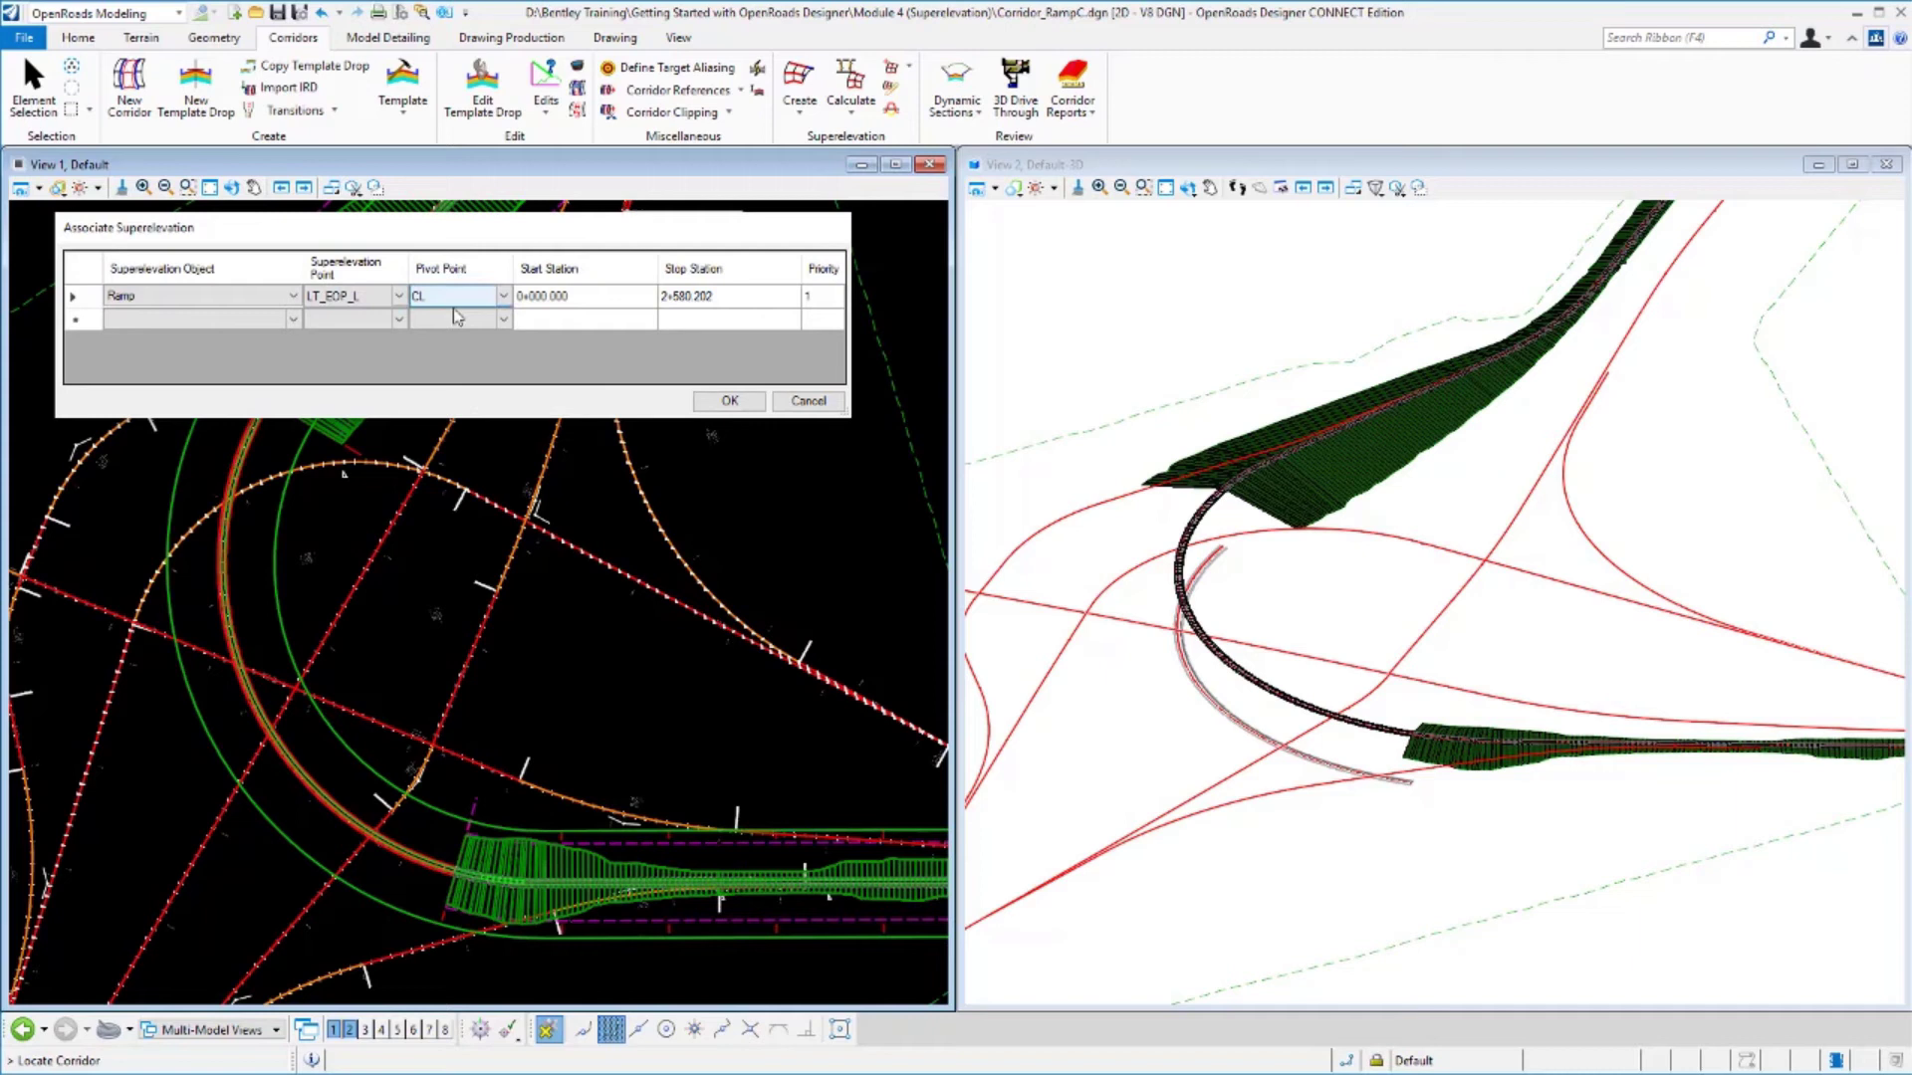
click(354, 299)
click(441, 295)
click(350, 297)
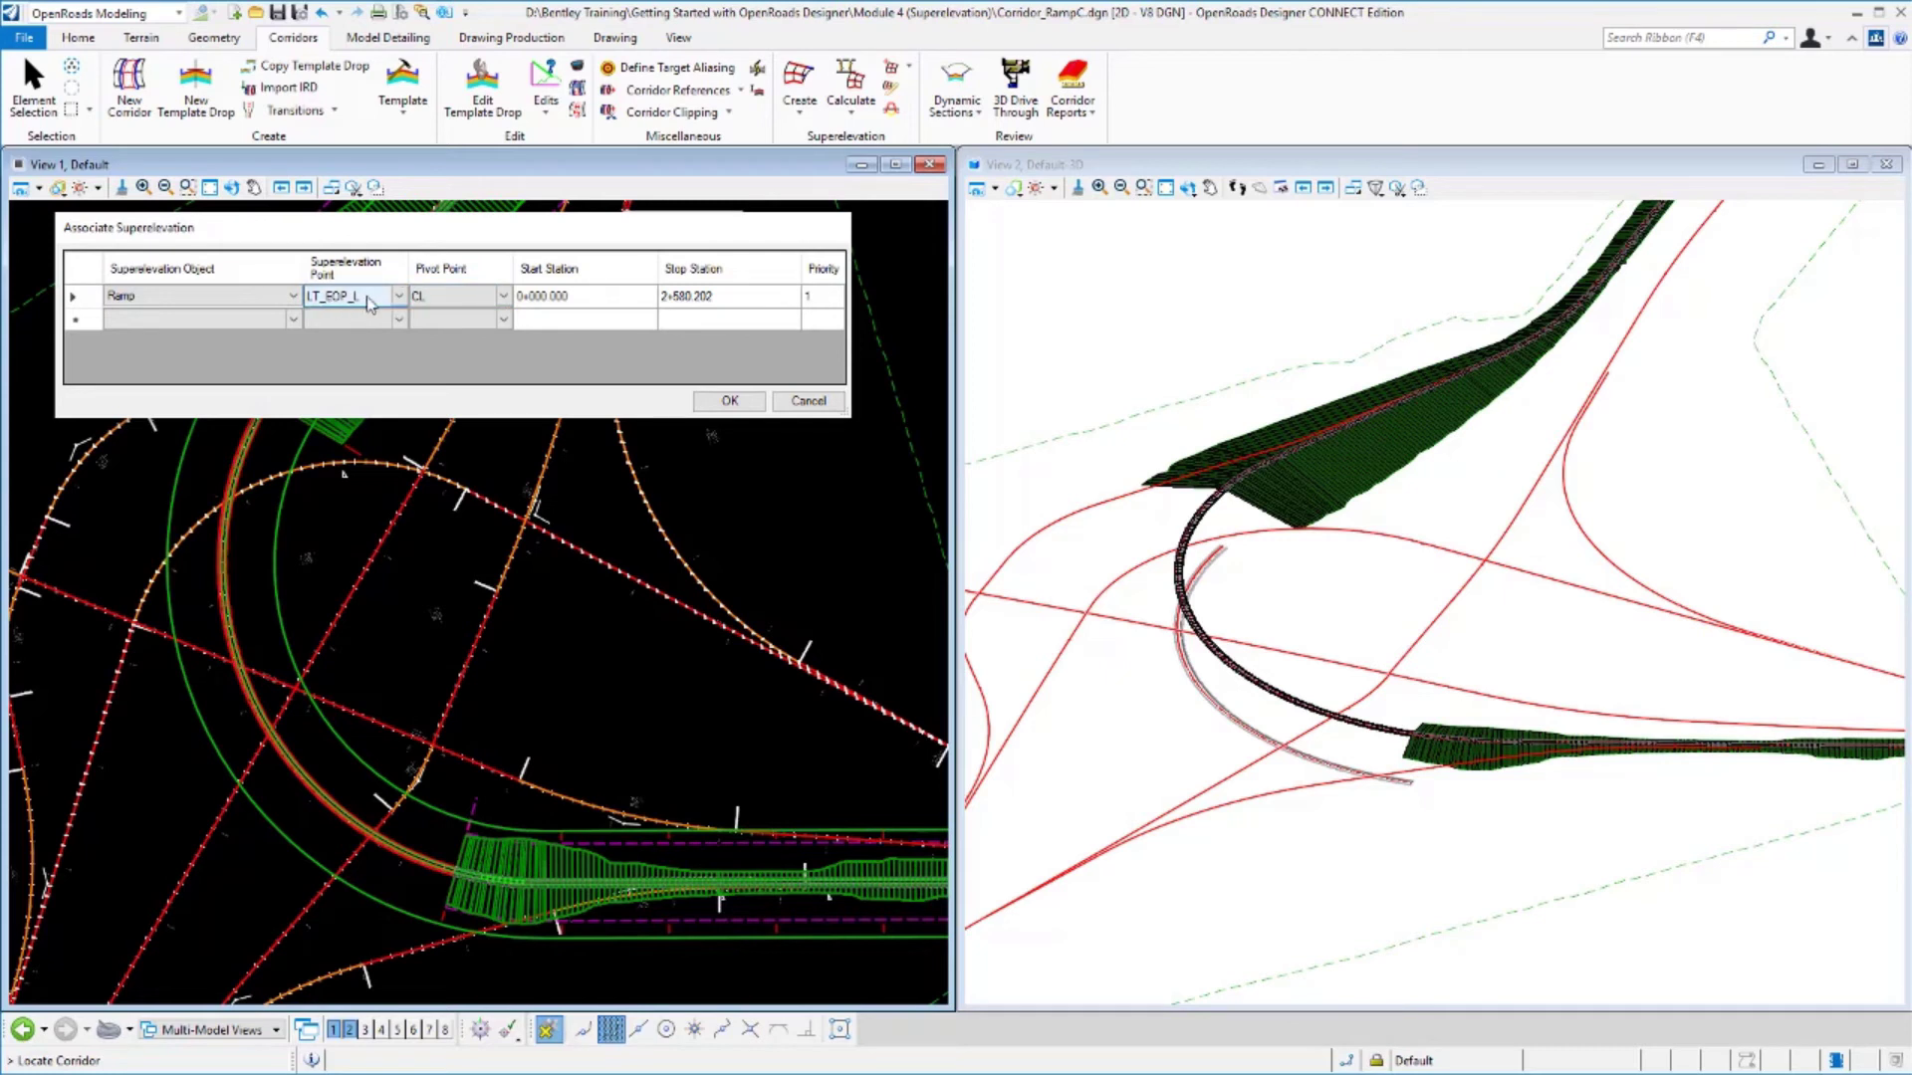
click(453, 301)
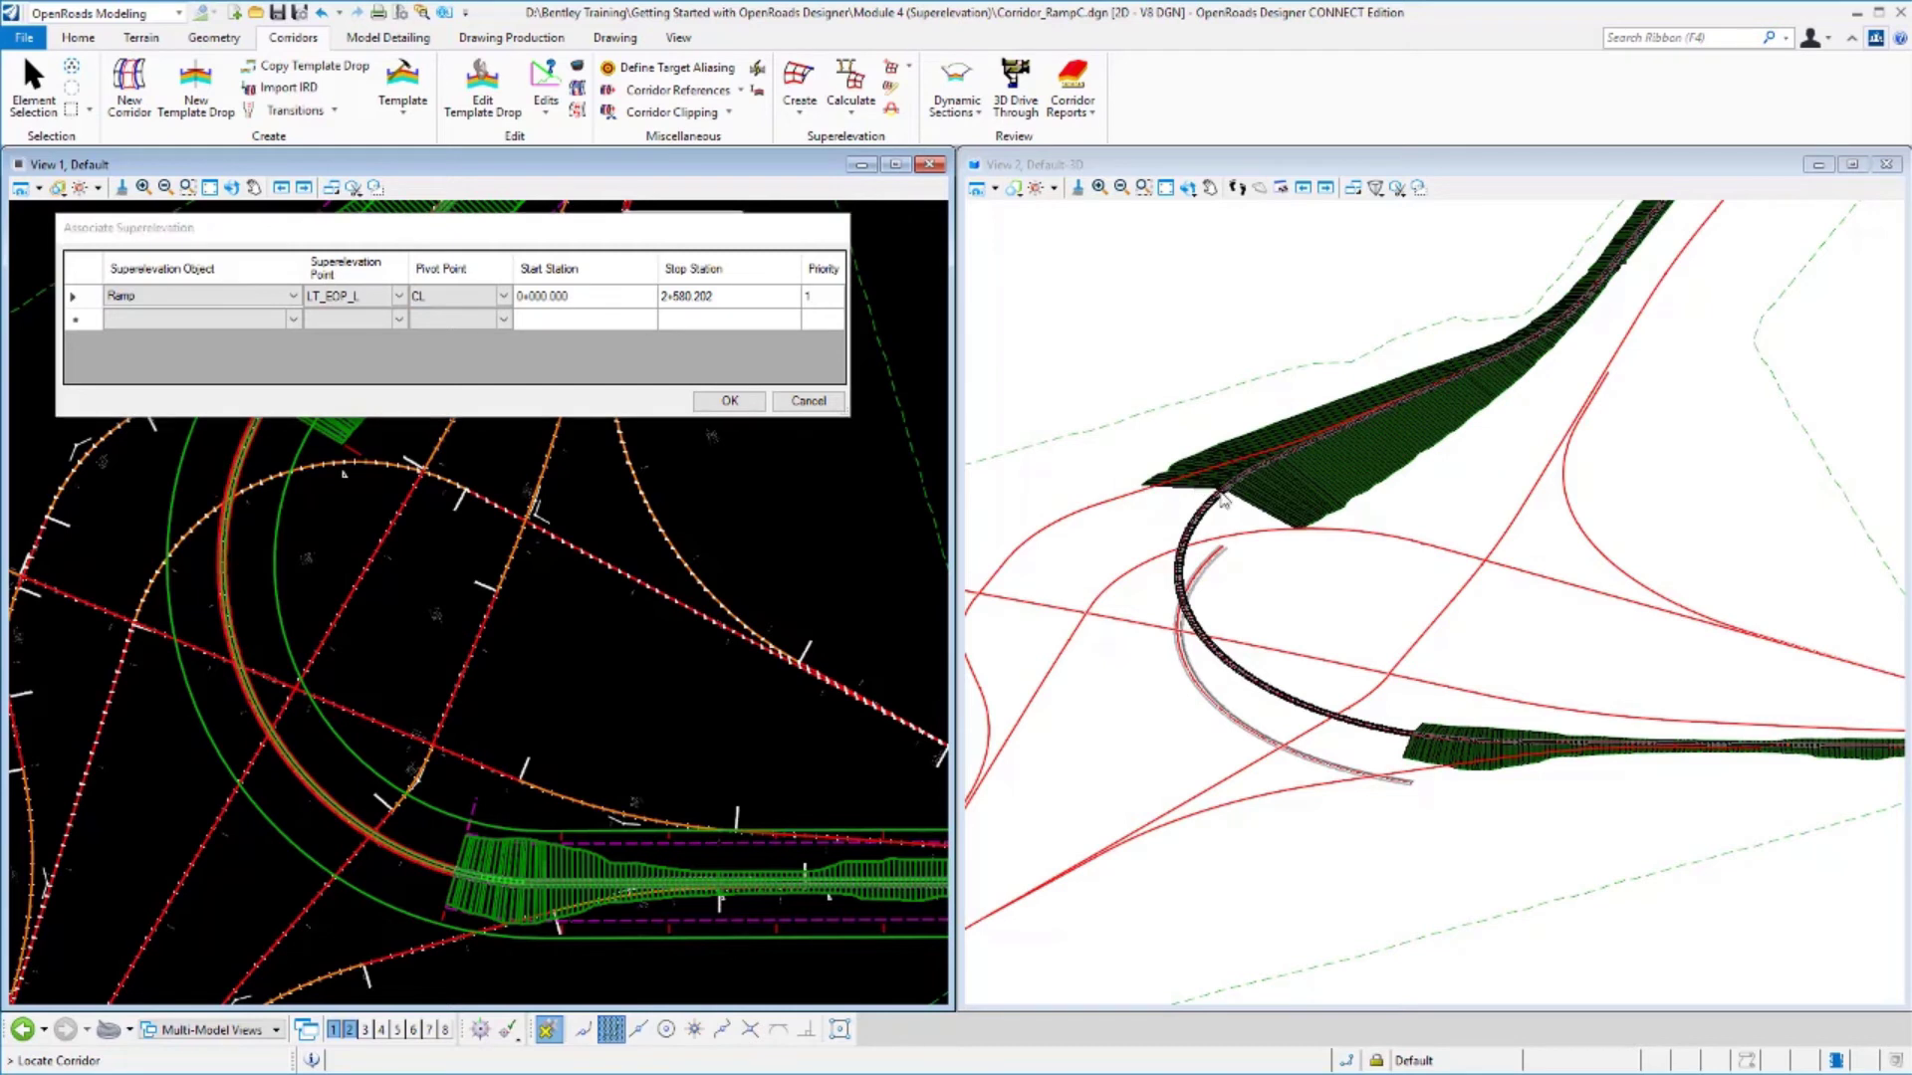
click(745, 402)
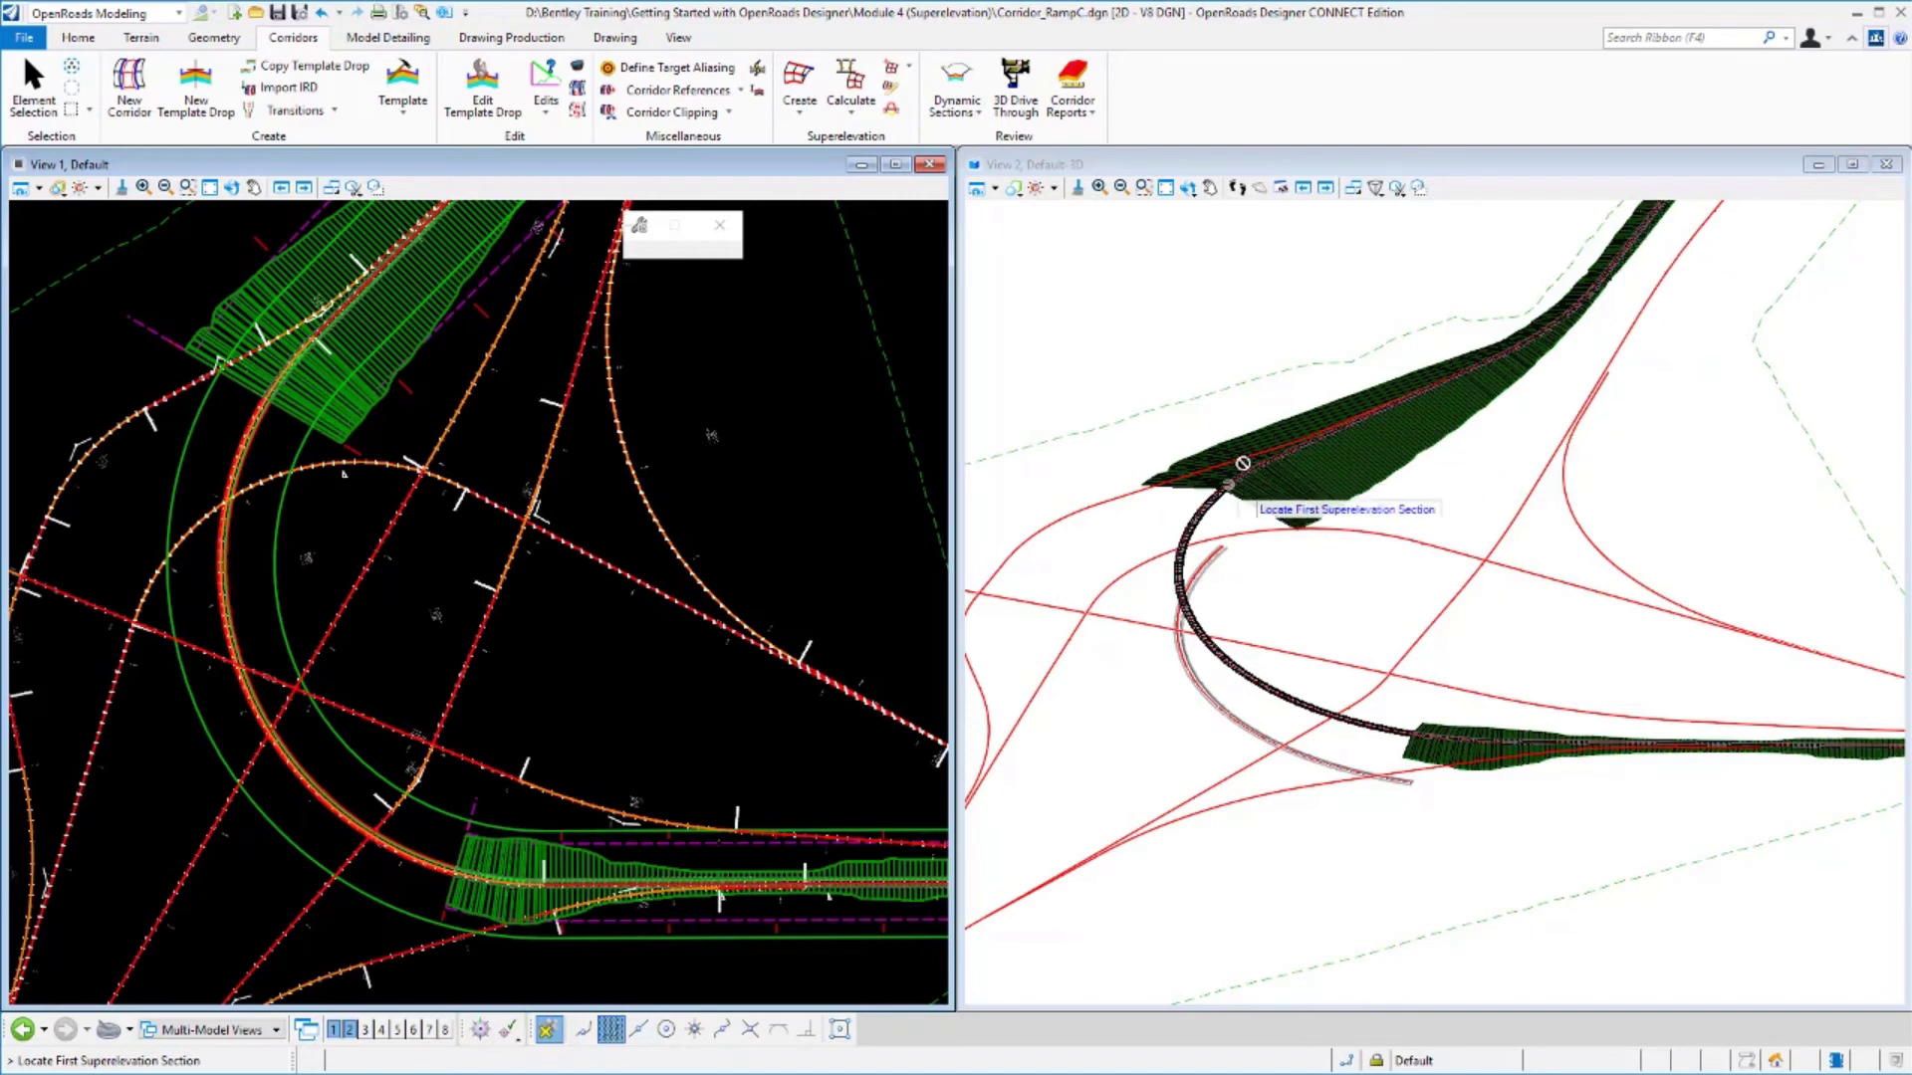
Examine in the 3D view how the northern roadway's superelevated pavement meets the bridge deck, rotating the model around the joint.
scroll(1245, 478, up, 5)
scroll(1242, 475, up, 2)
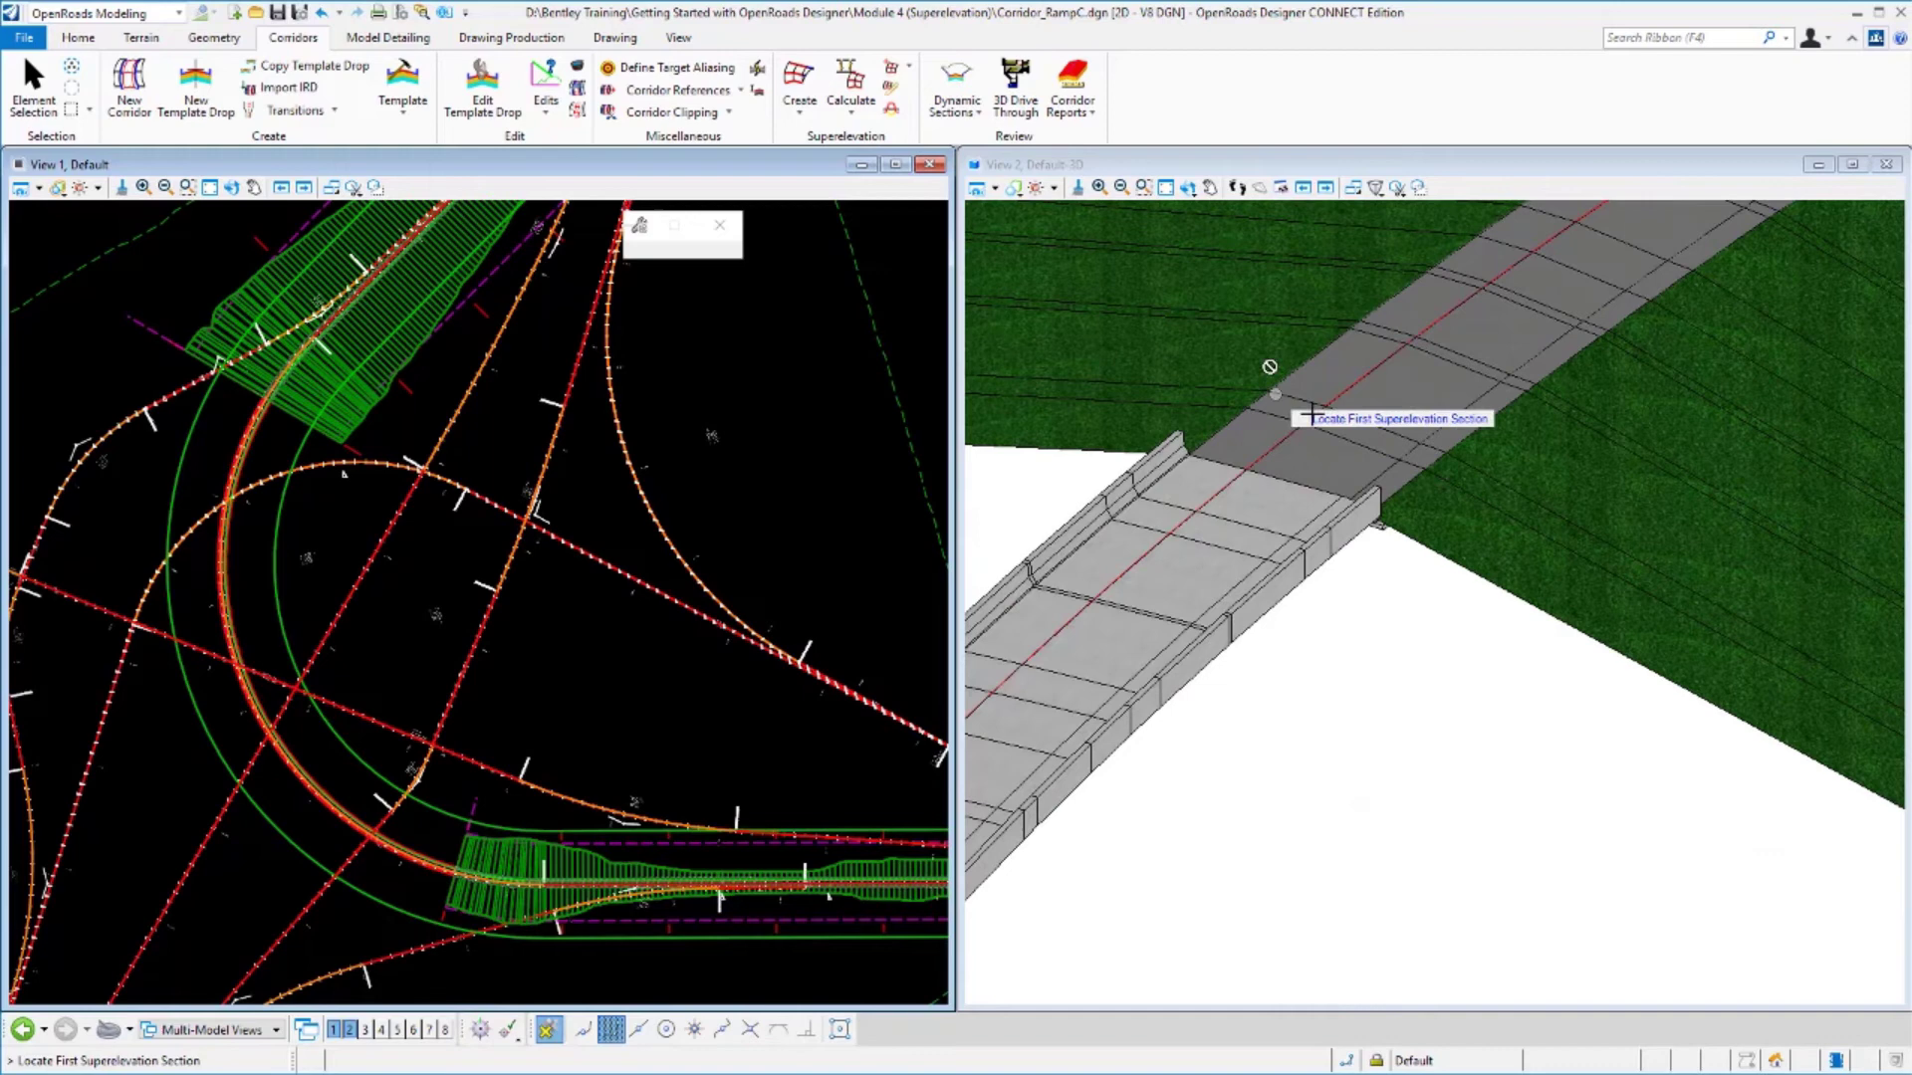
click(1189, 190)
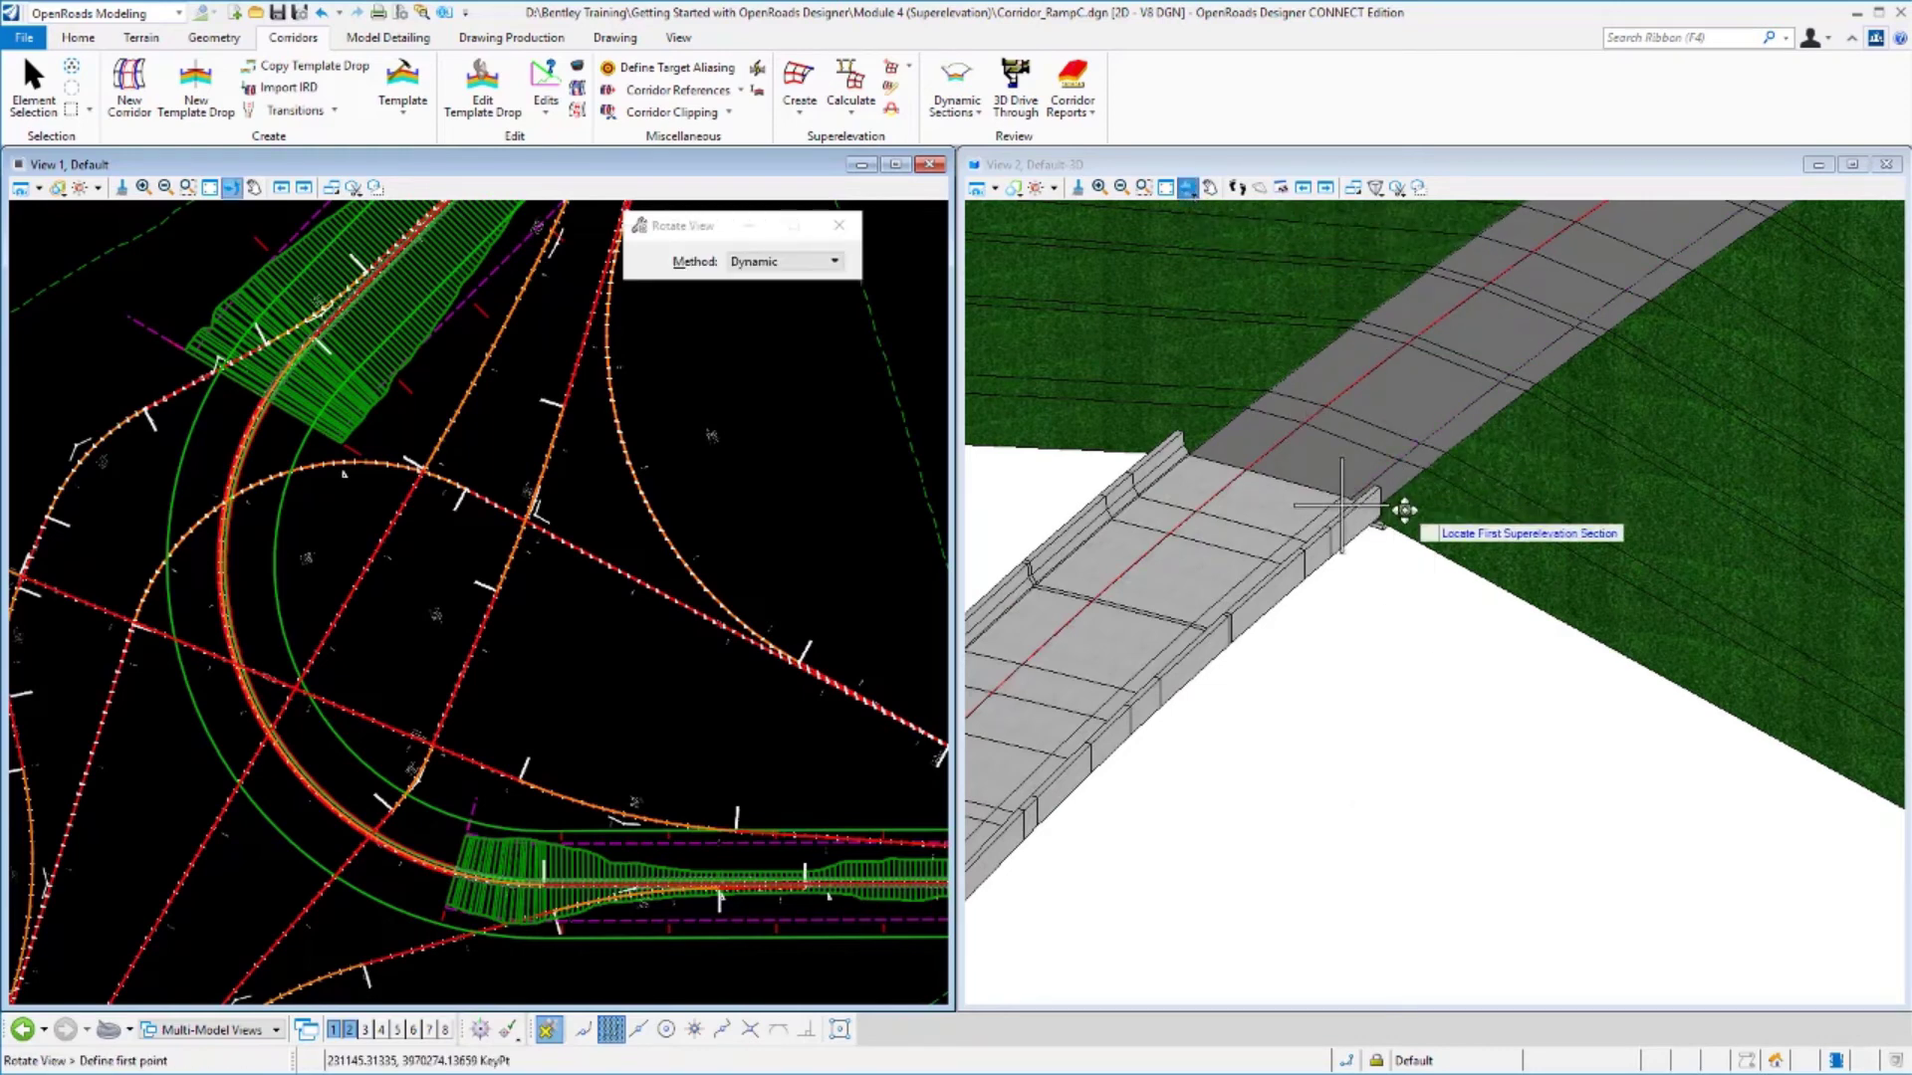
click(1465, 612)
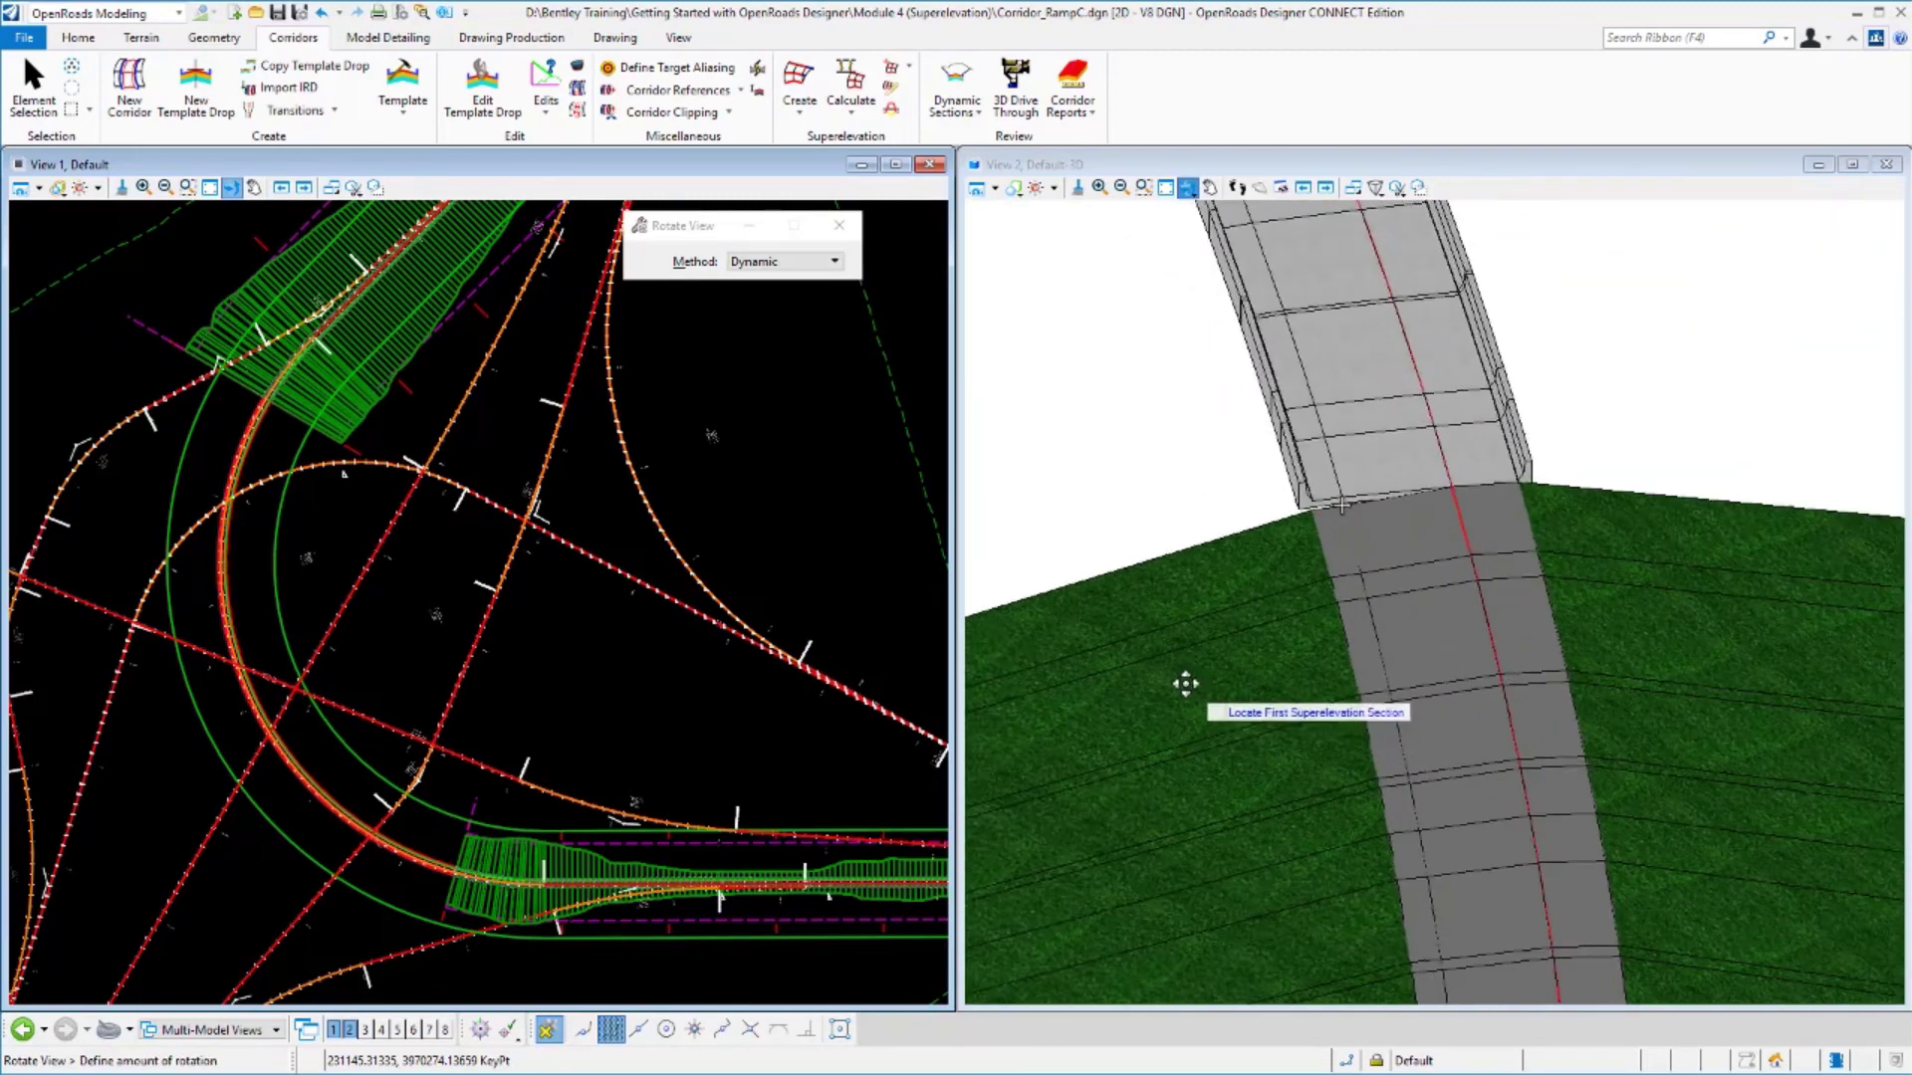
scroll(1421, 525, up, 2)
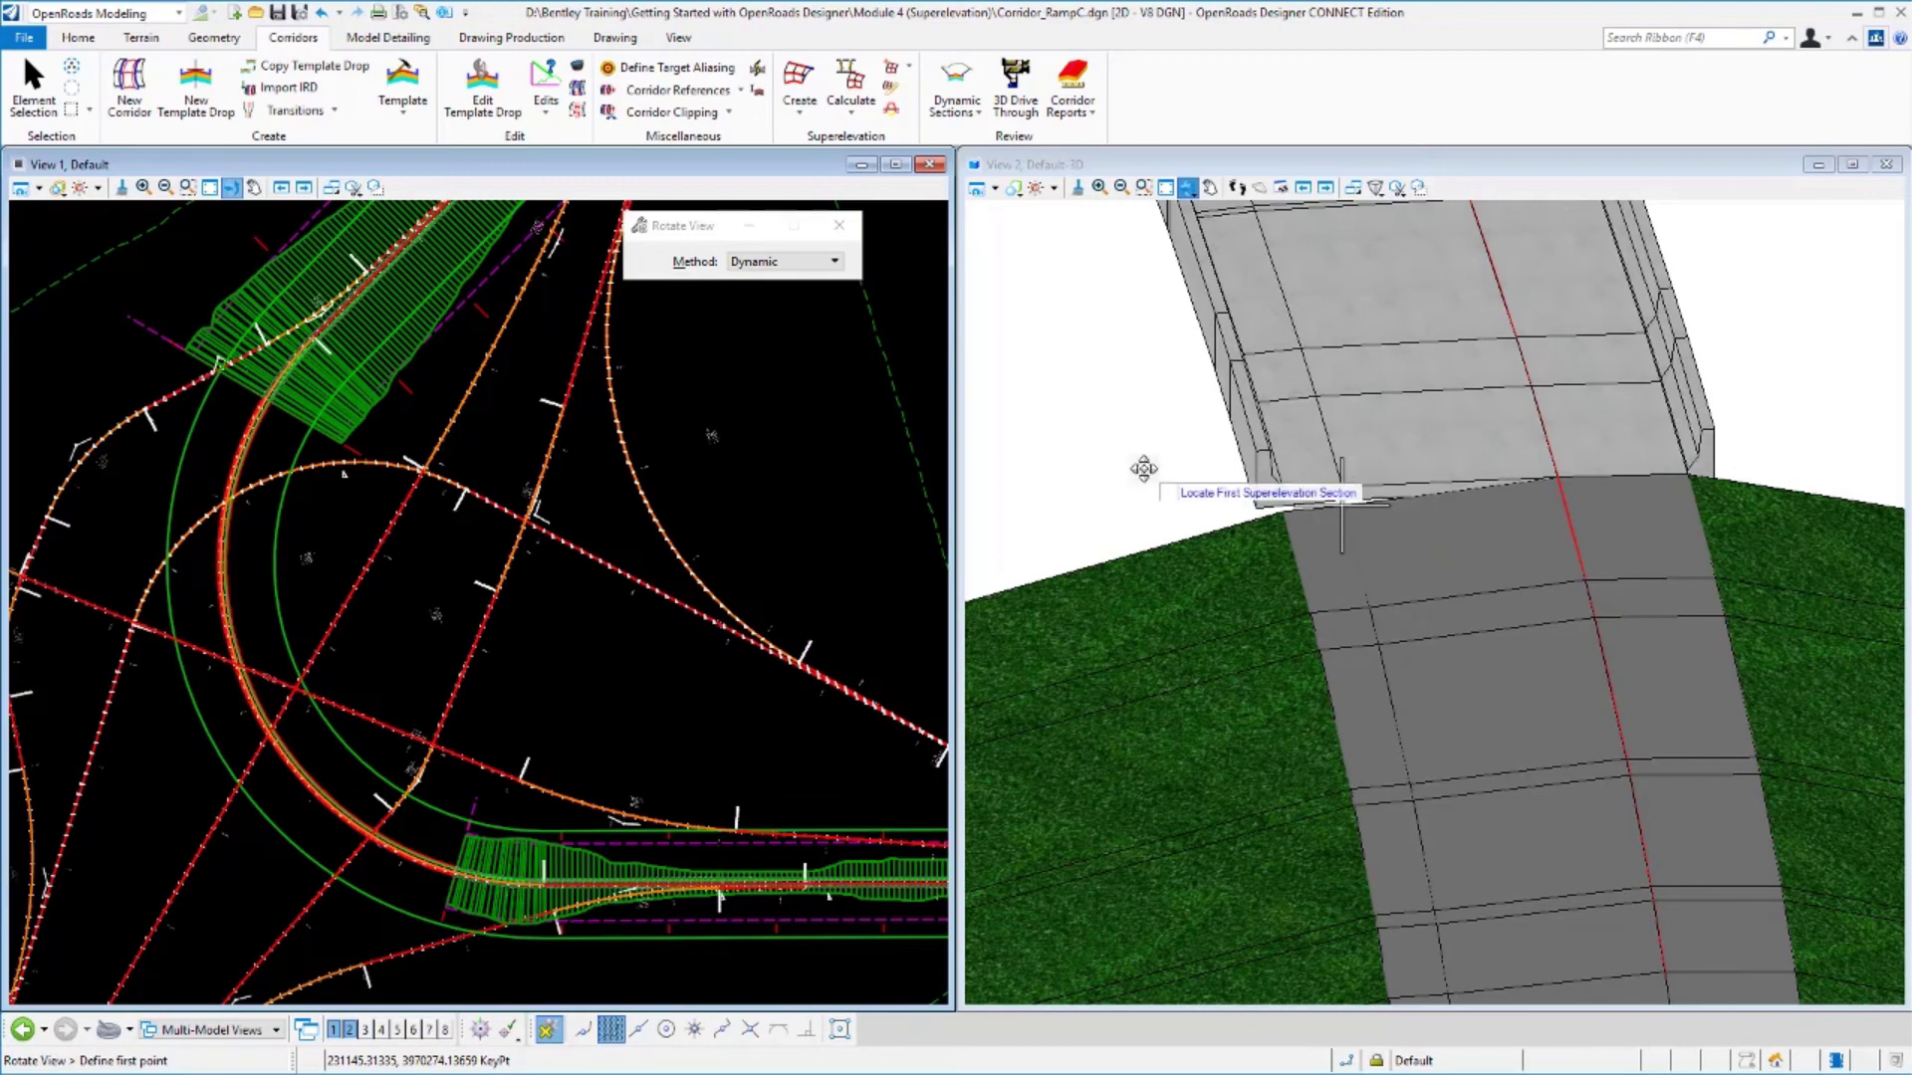
right_click(1190, 477)
Examine in the 3D view the joint at the opposite end of the bridge, where the second roadway corridor meets the deck.
scroll(1325, 473, down, 6)
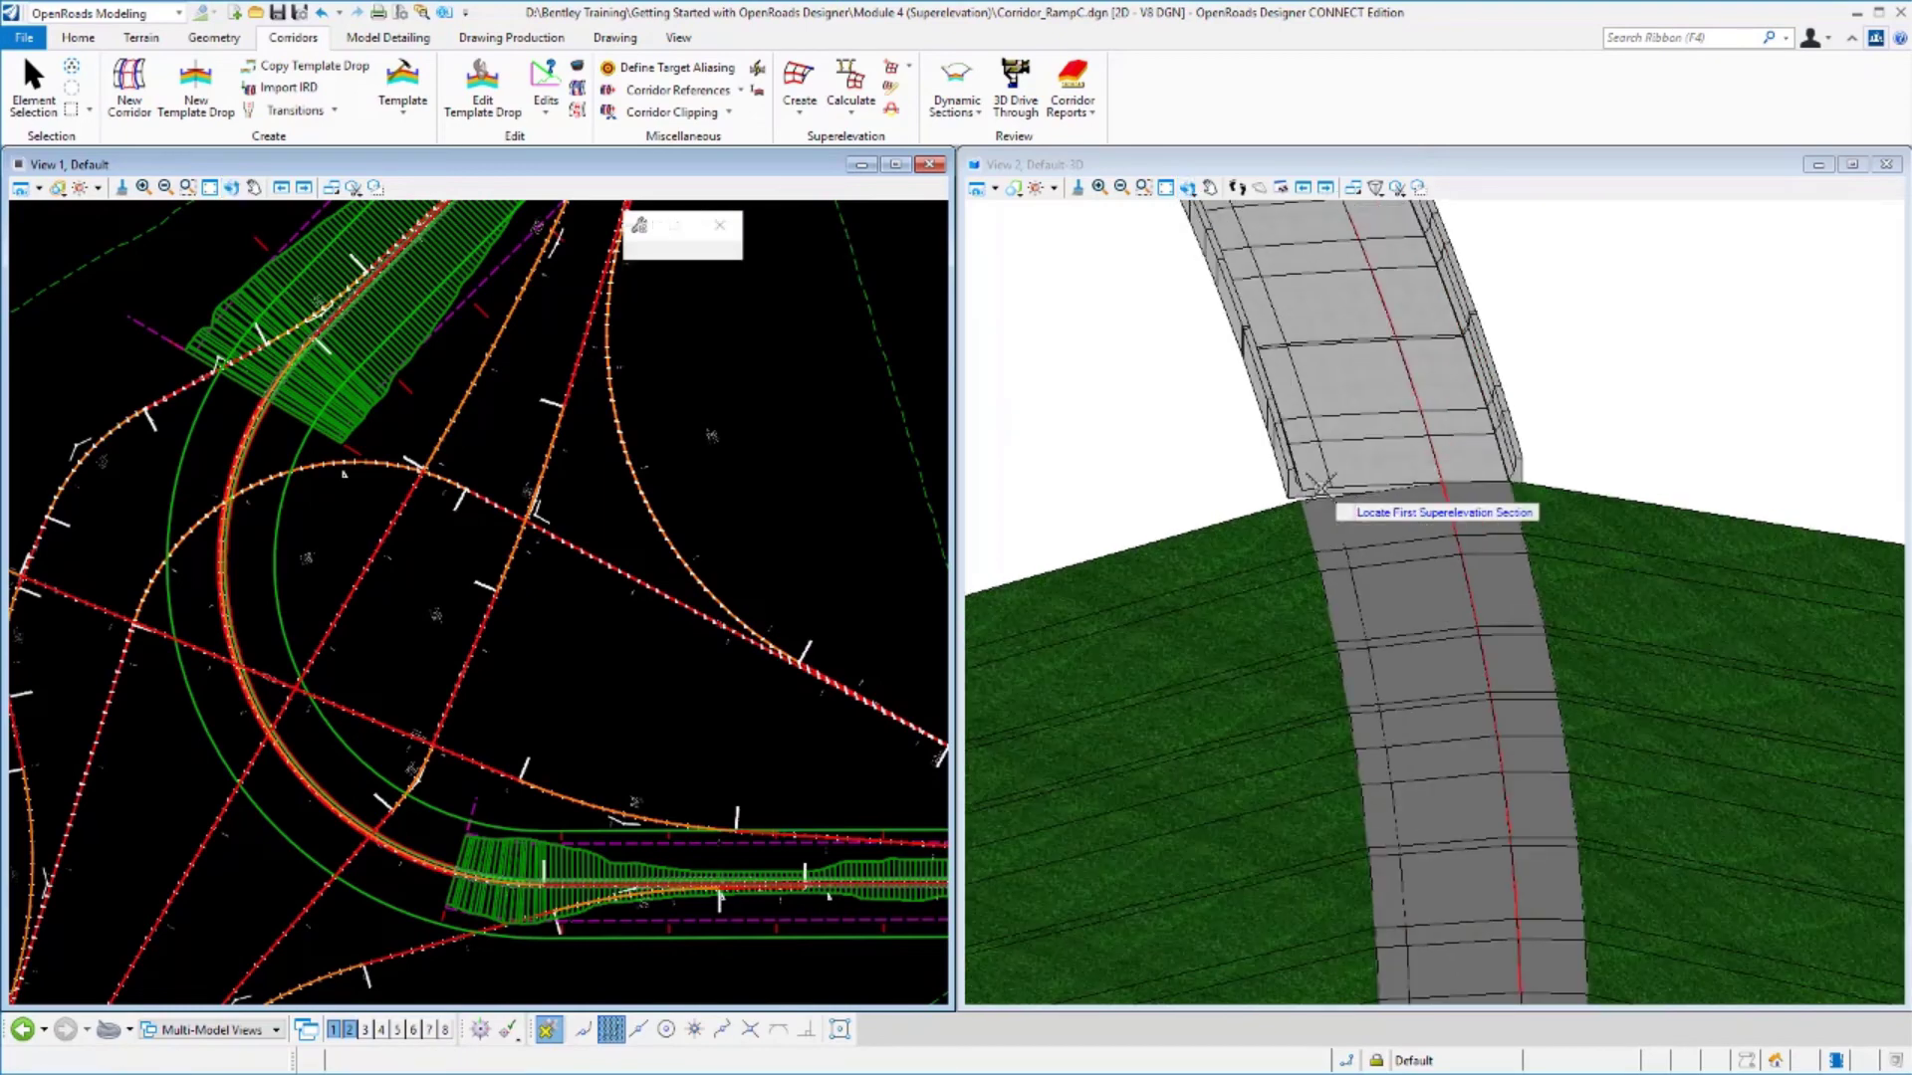
scroll(1326, 482, down, 4)
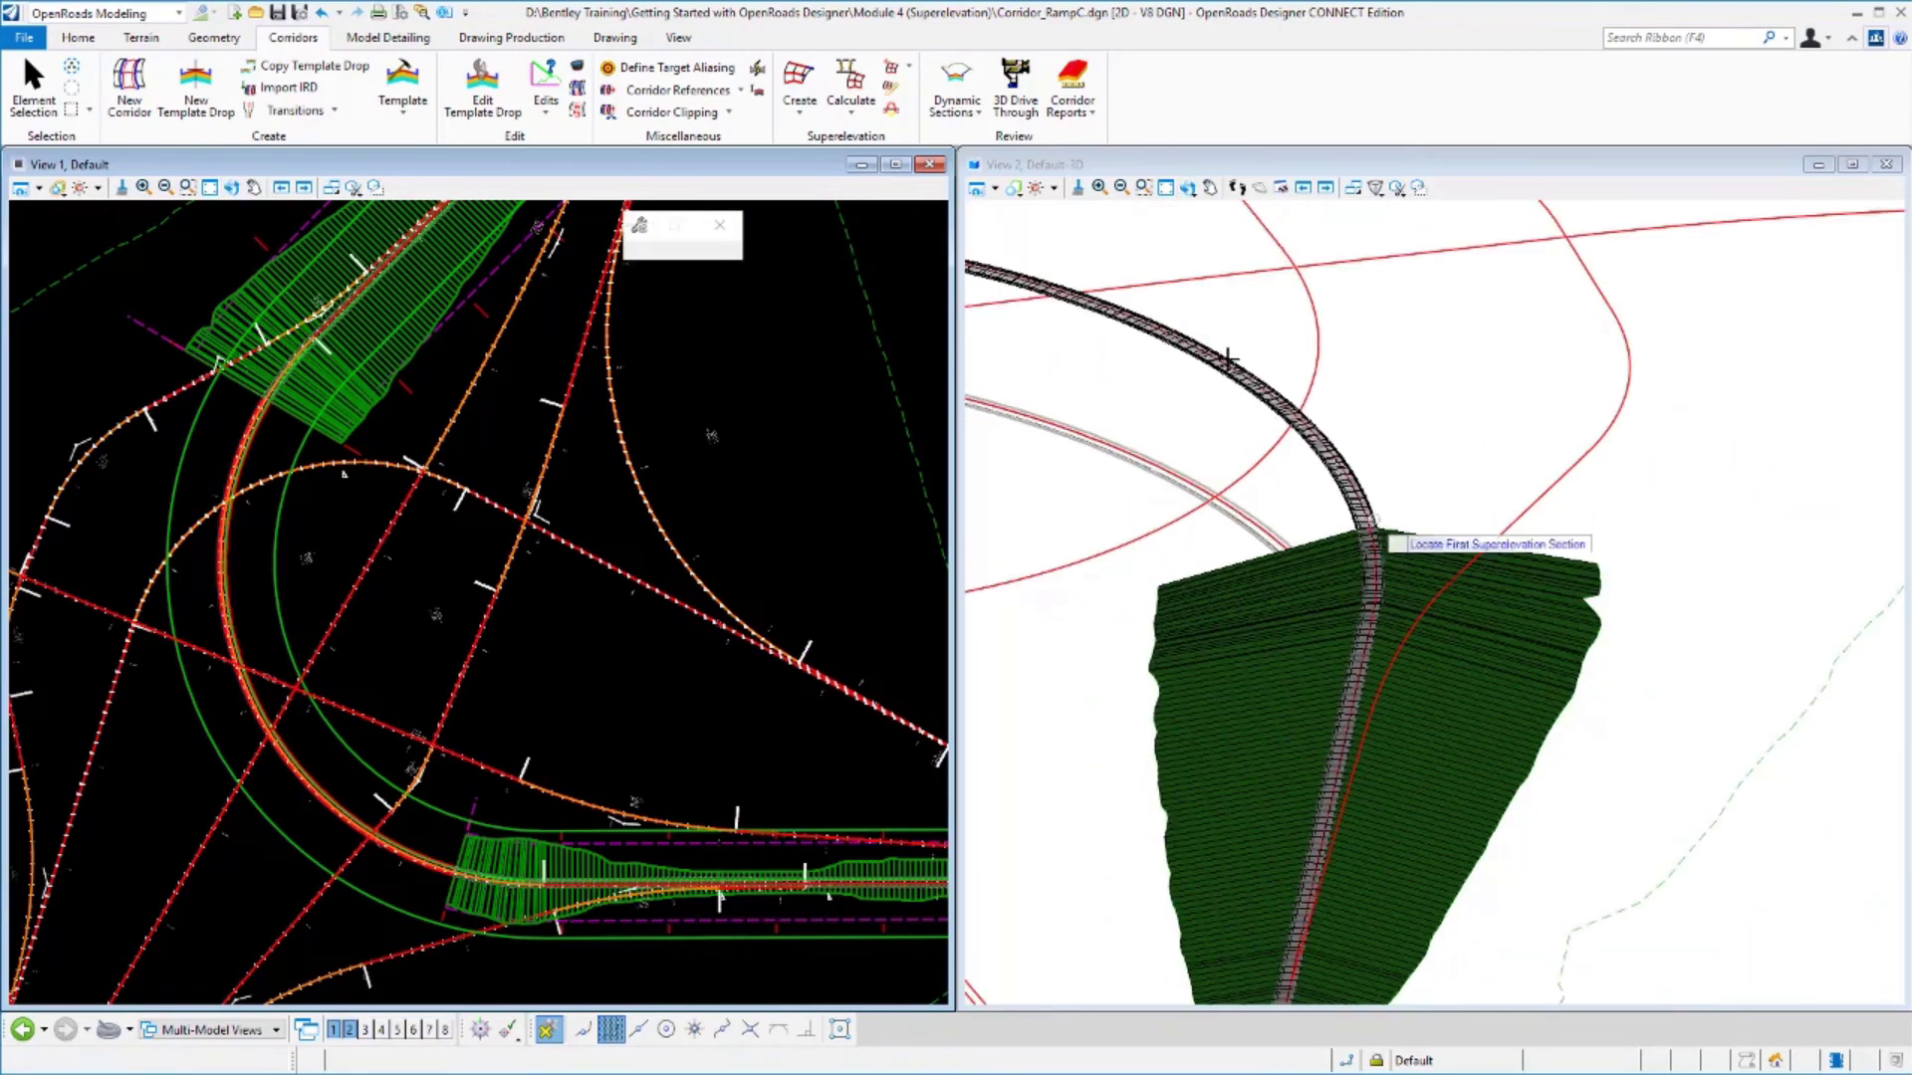
middle_drag(1073, 289, 1637, 543)
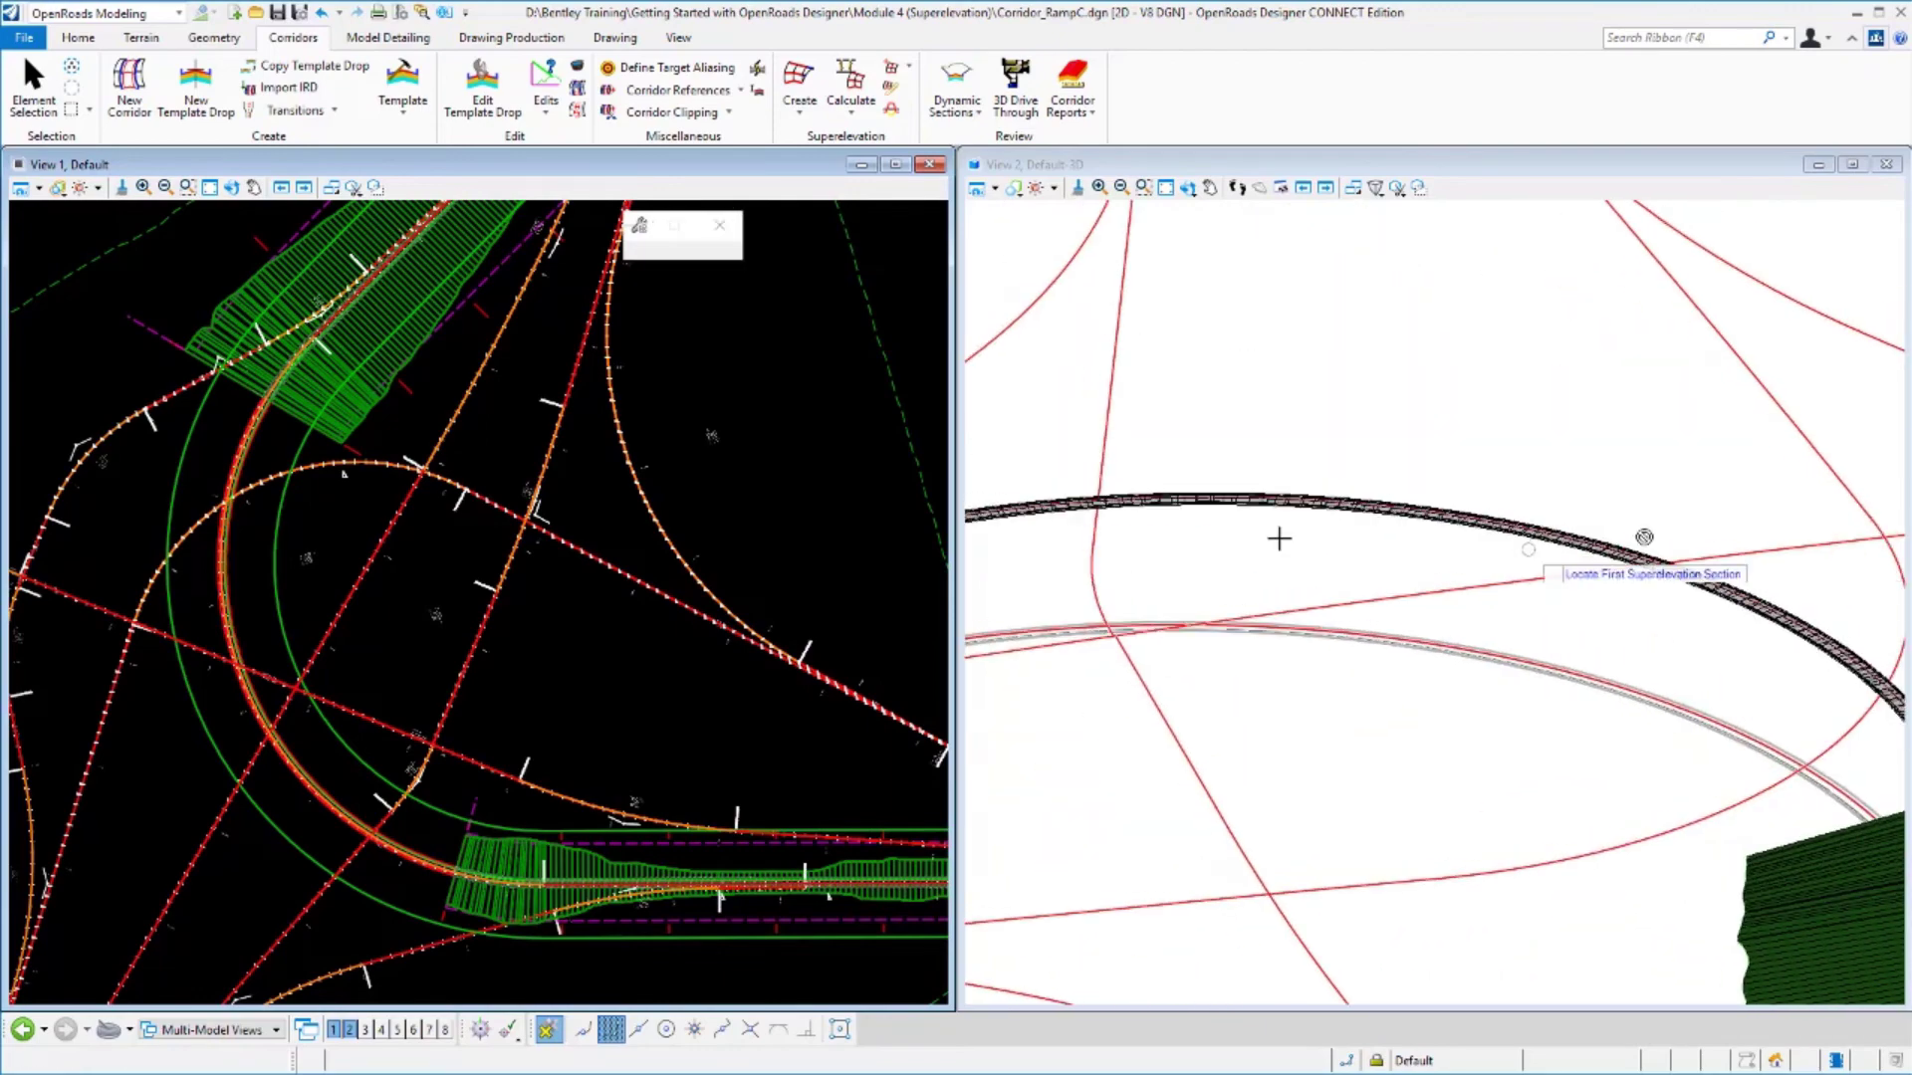
middle_drag(1024, 537, 1461, 463)
scroll(1464, 468, up, 6)
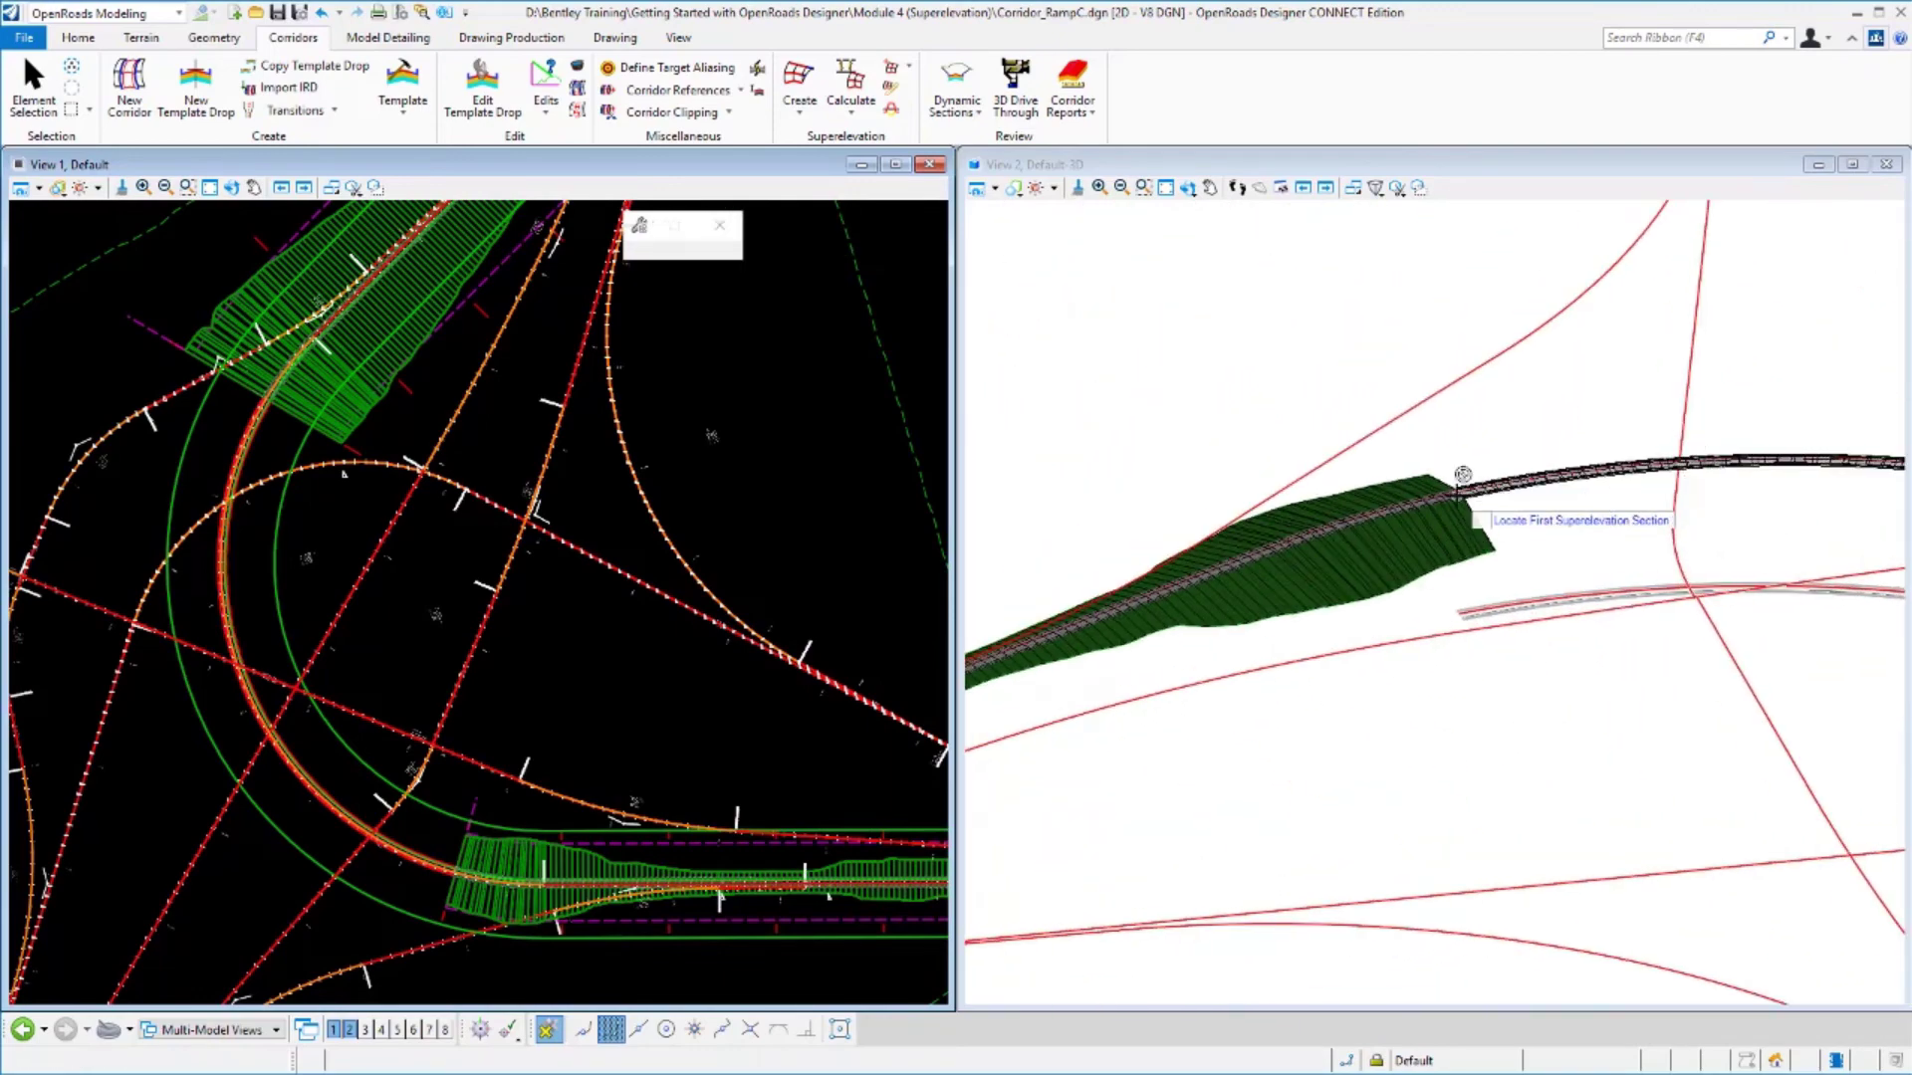
scroll(1474, 495, up, 5)
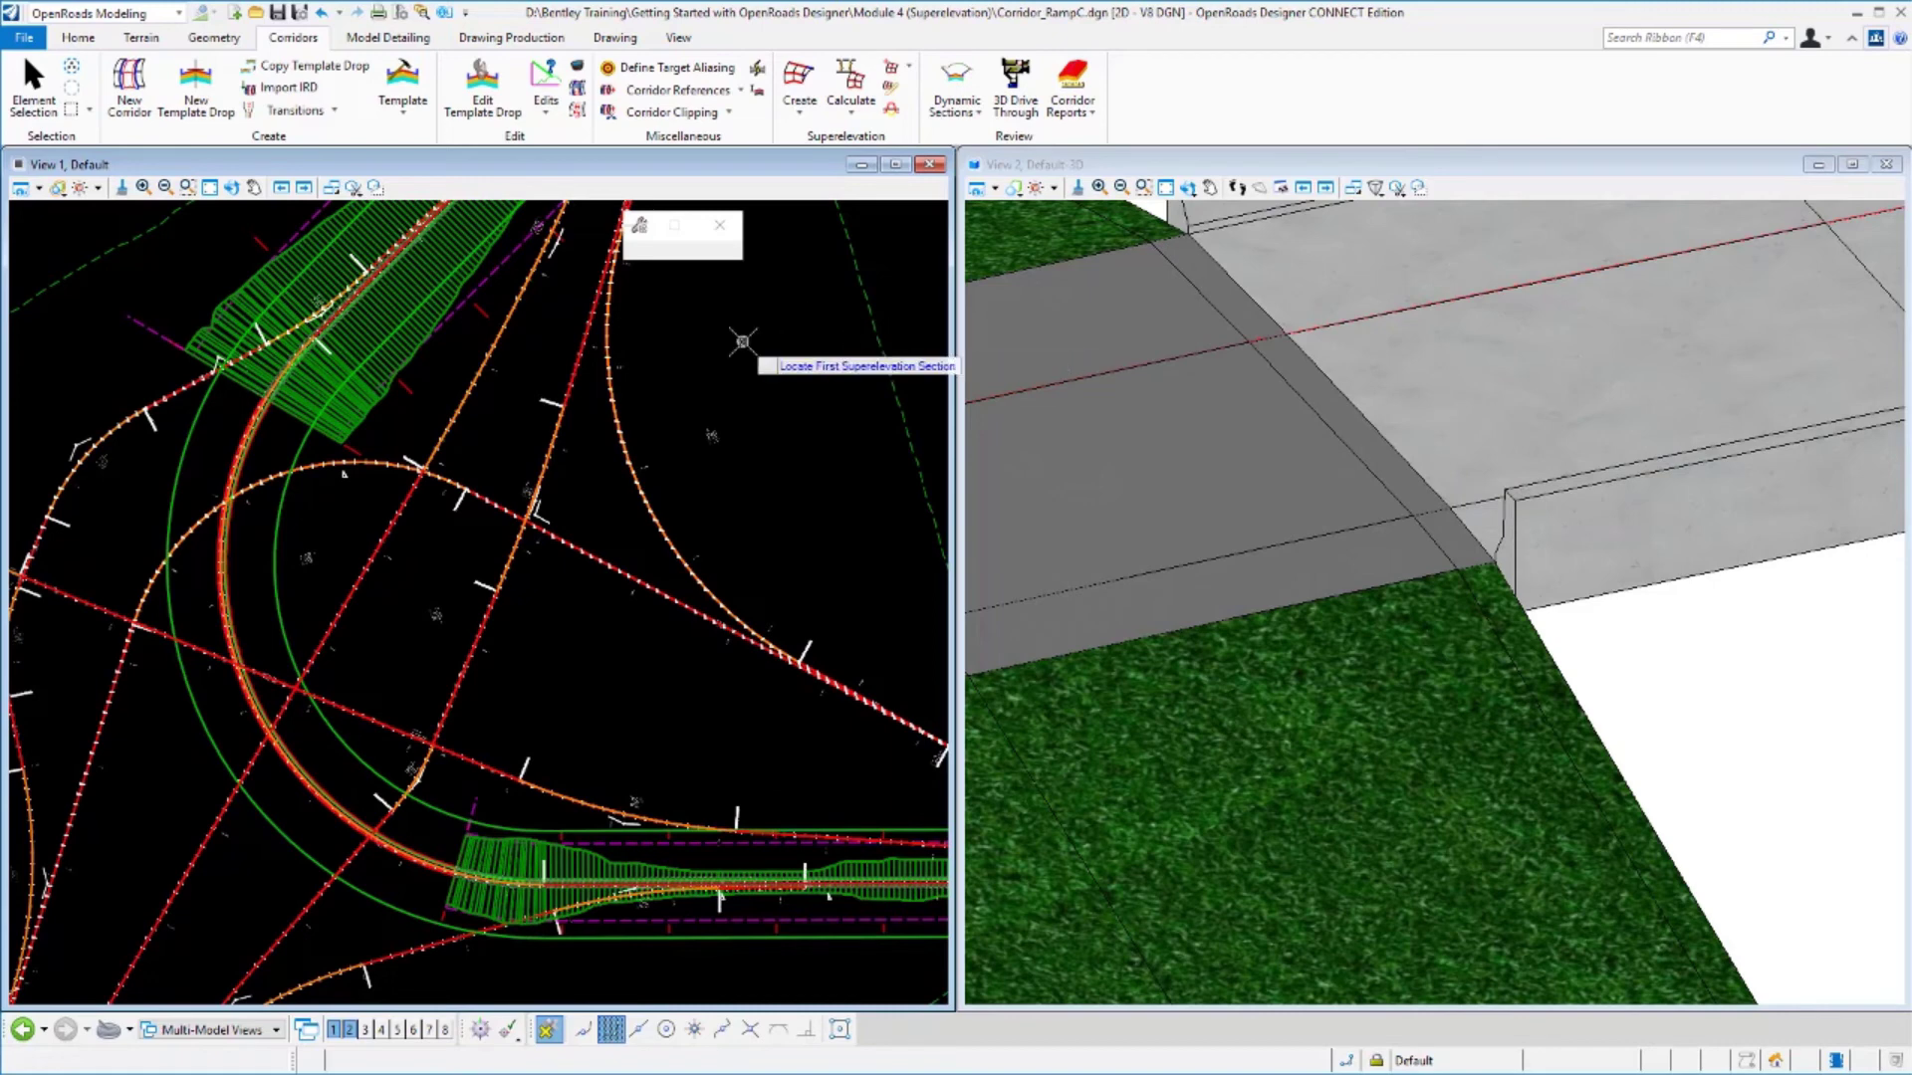
Assign the Ramp C superelevation section to the southern roadway corridor, accepting object Ramp with superelevation point LT_EOP_L and pivot point CL.
click(849, 123)
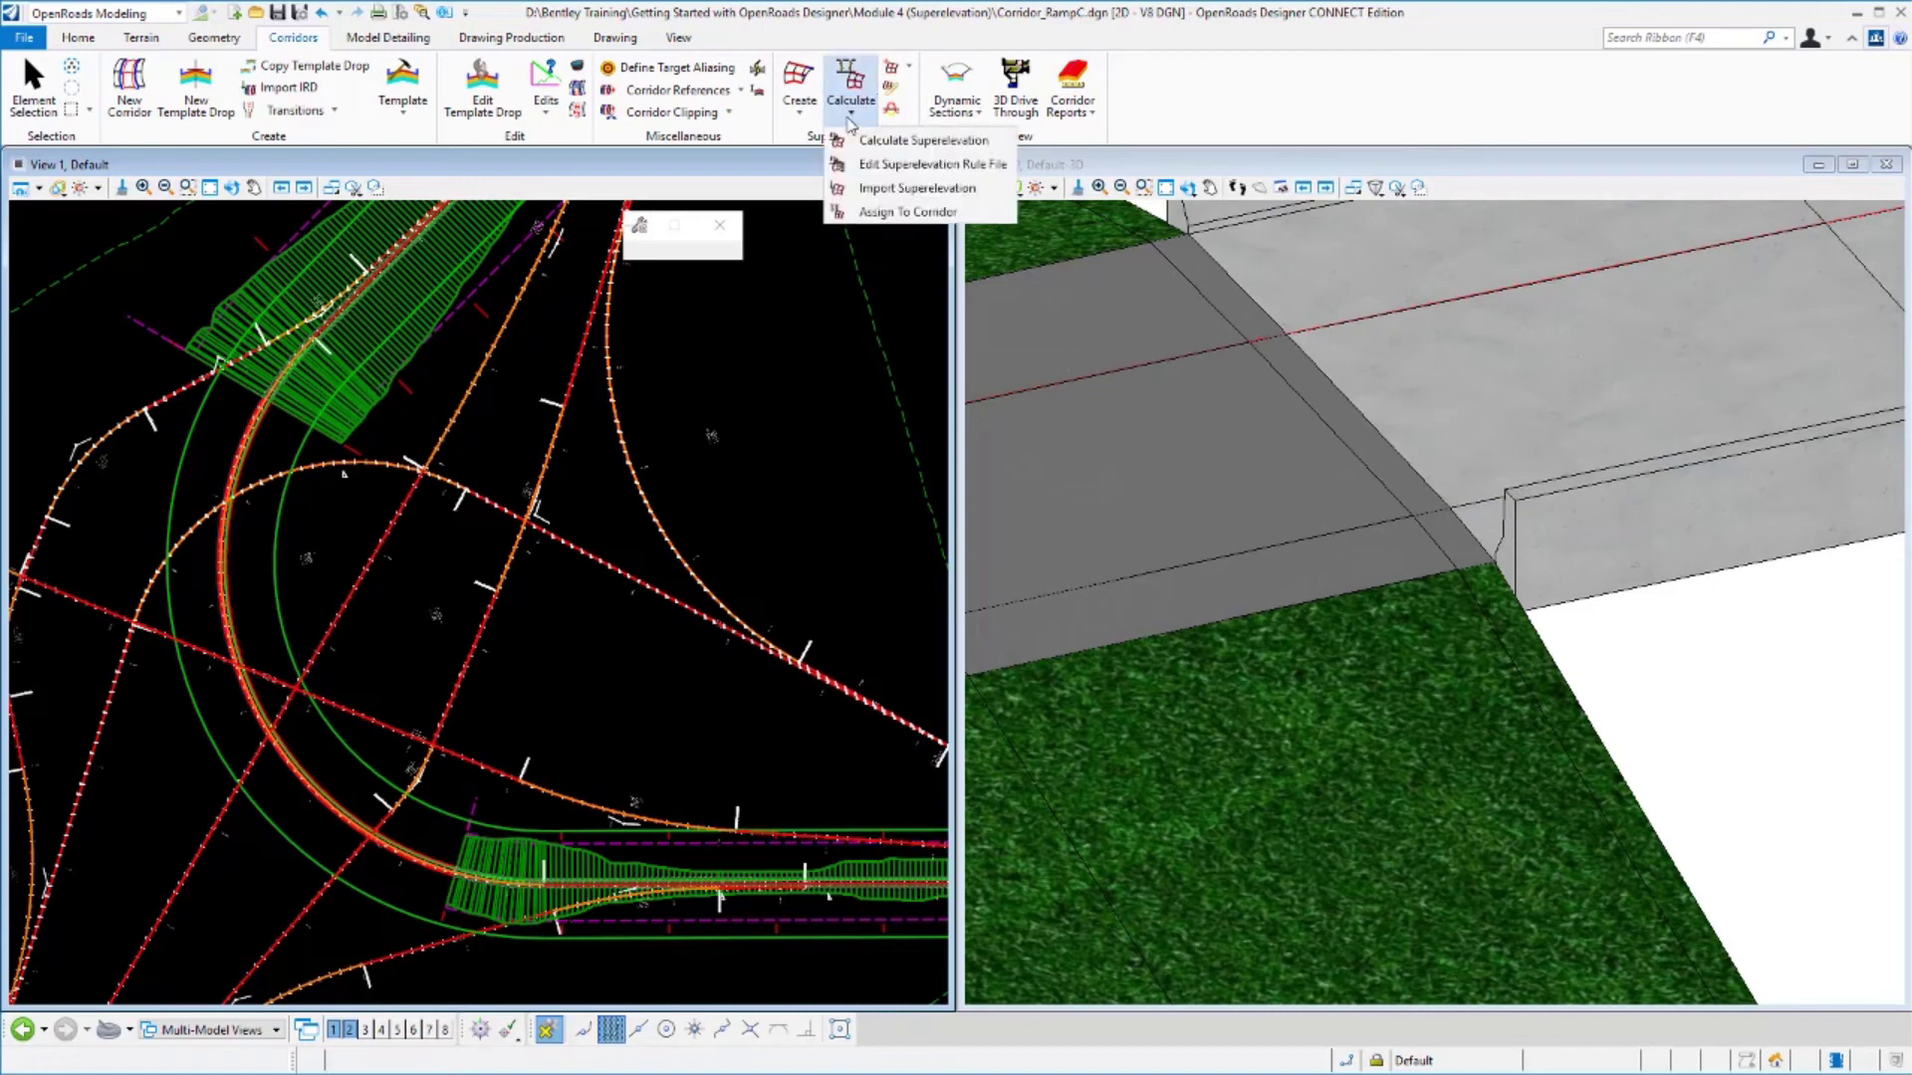
click(866, 209)
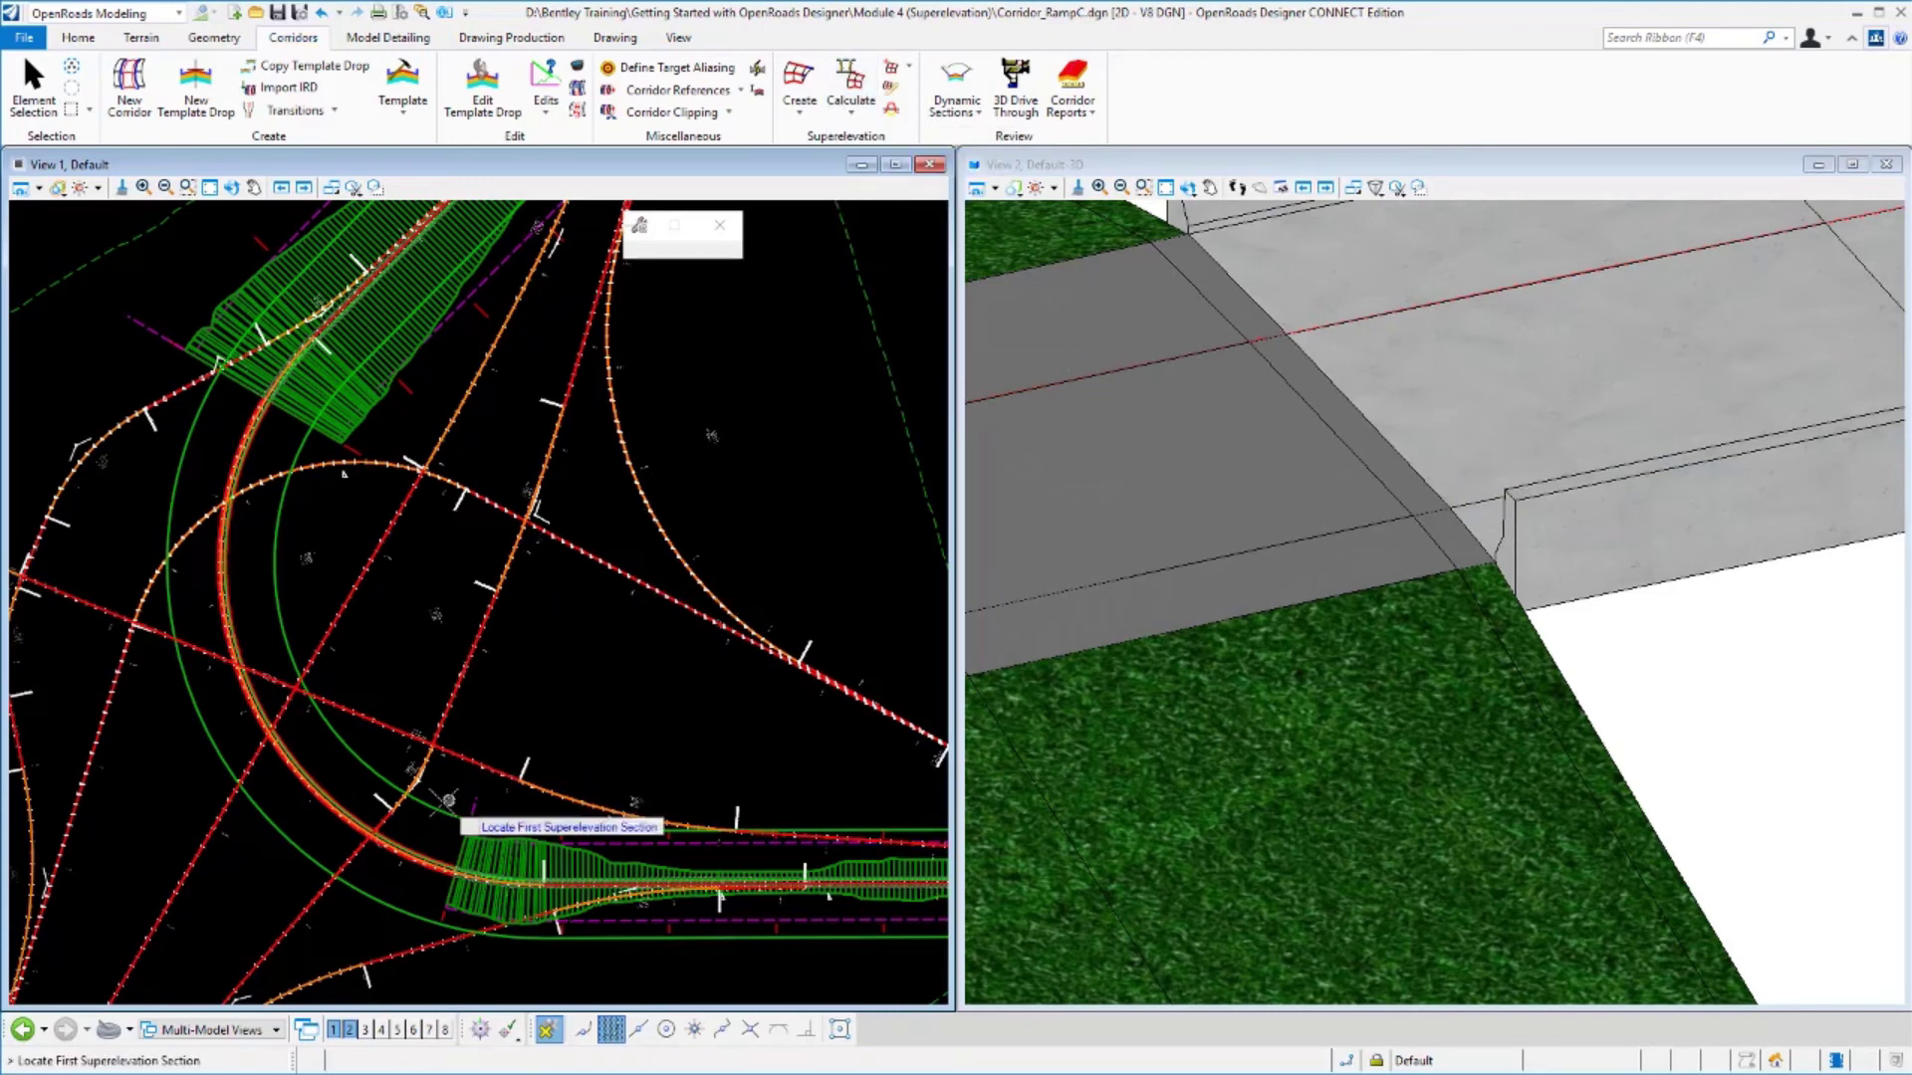
click(481, 791)
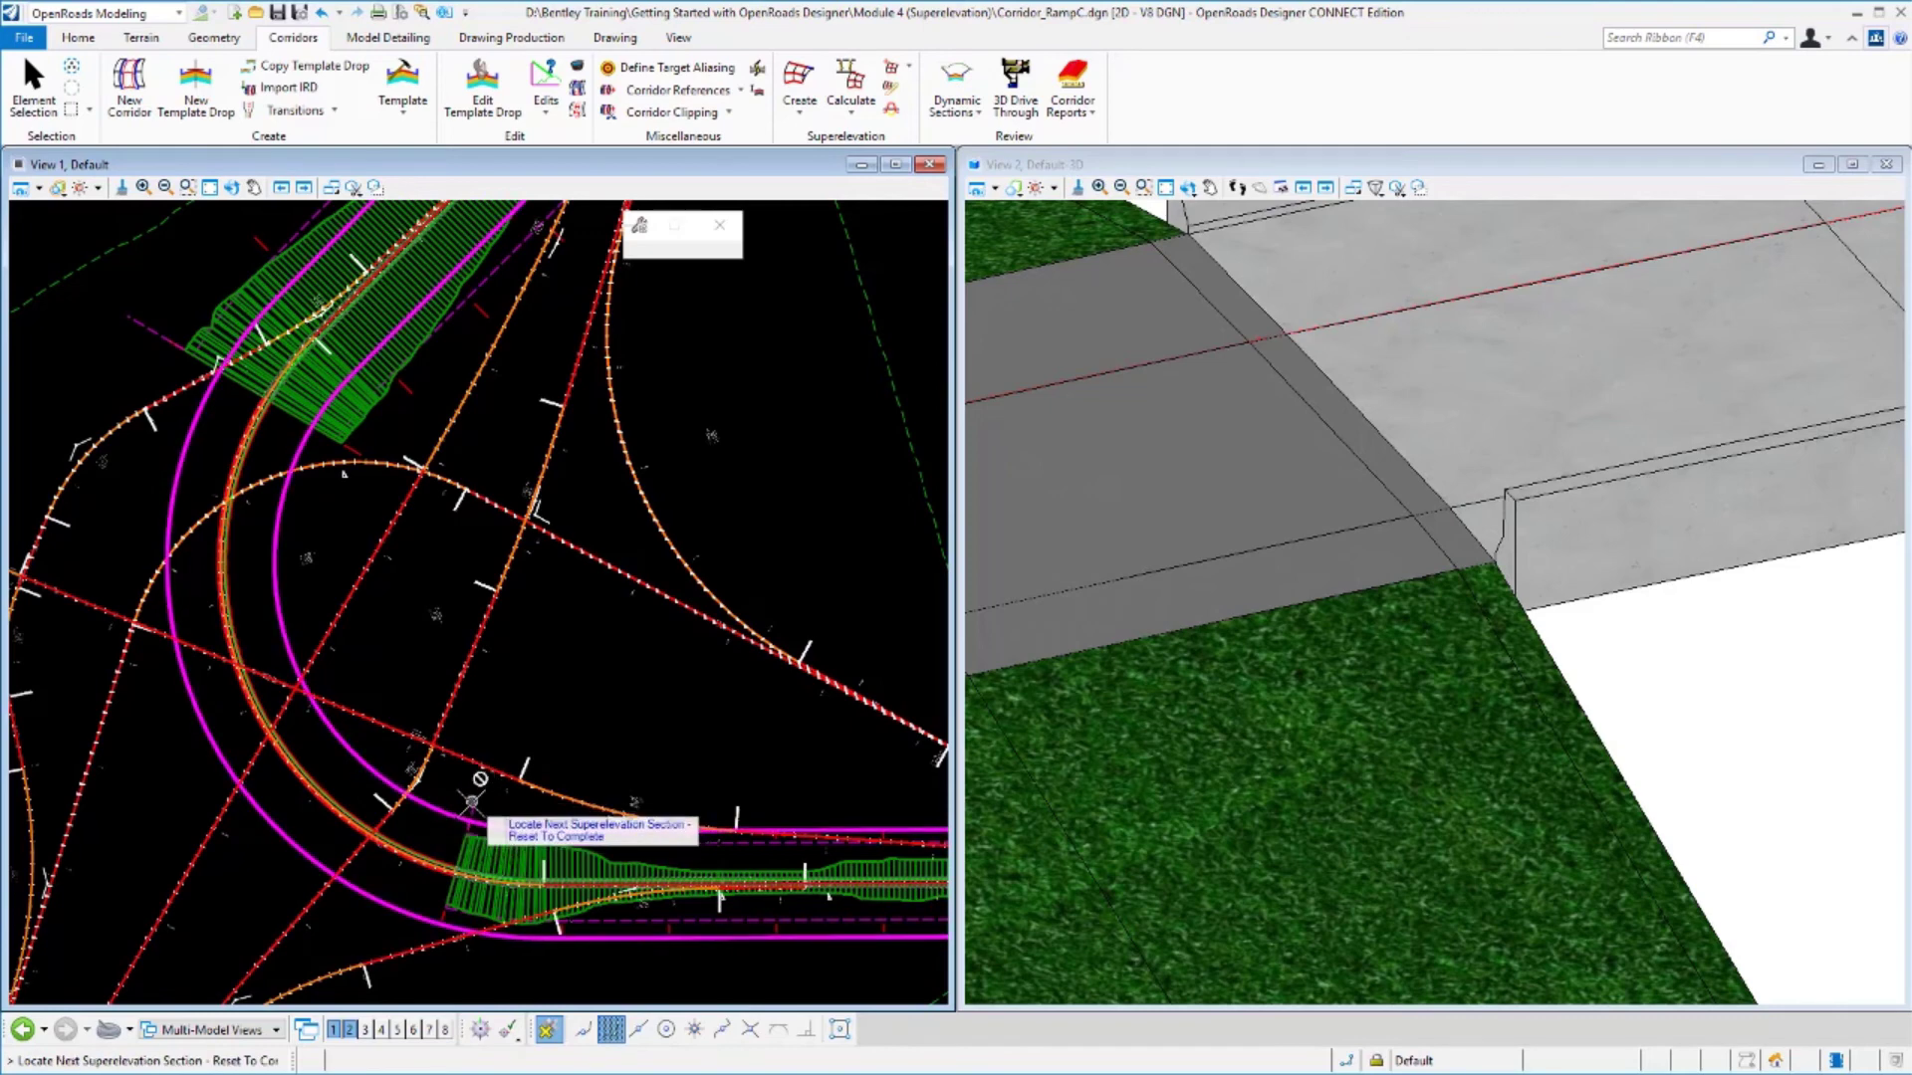
right_click(665, 924)
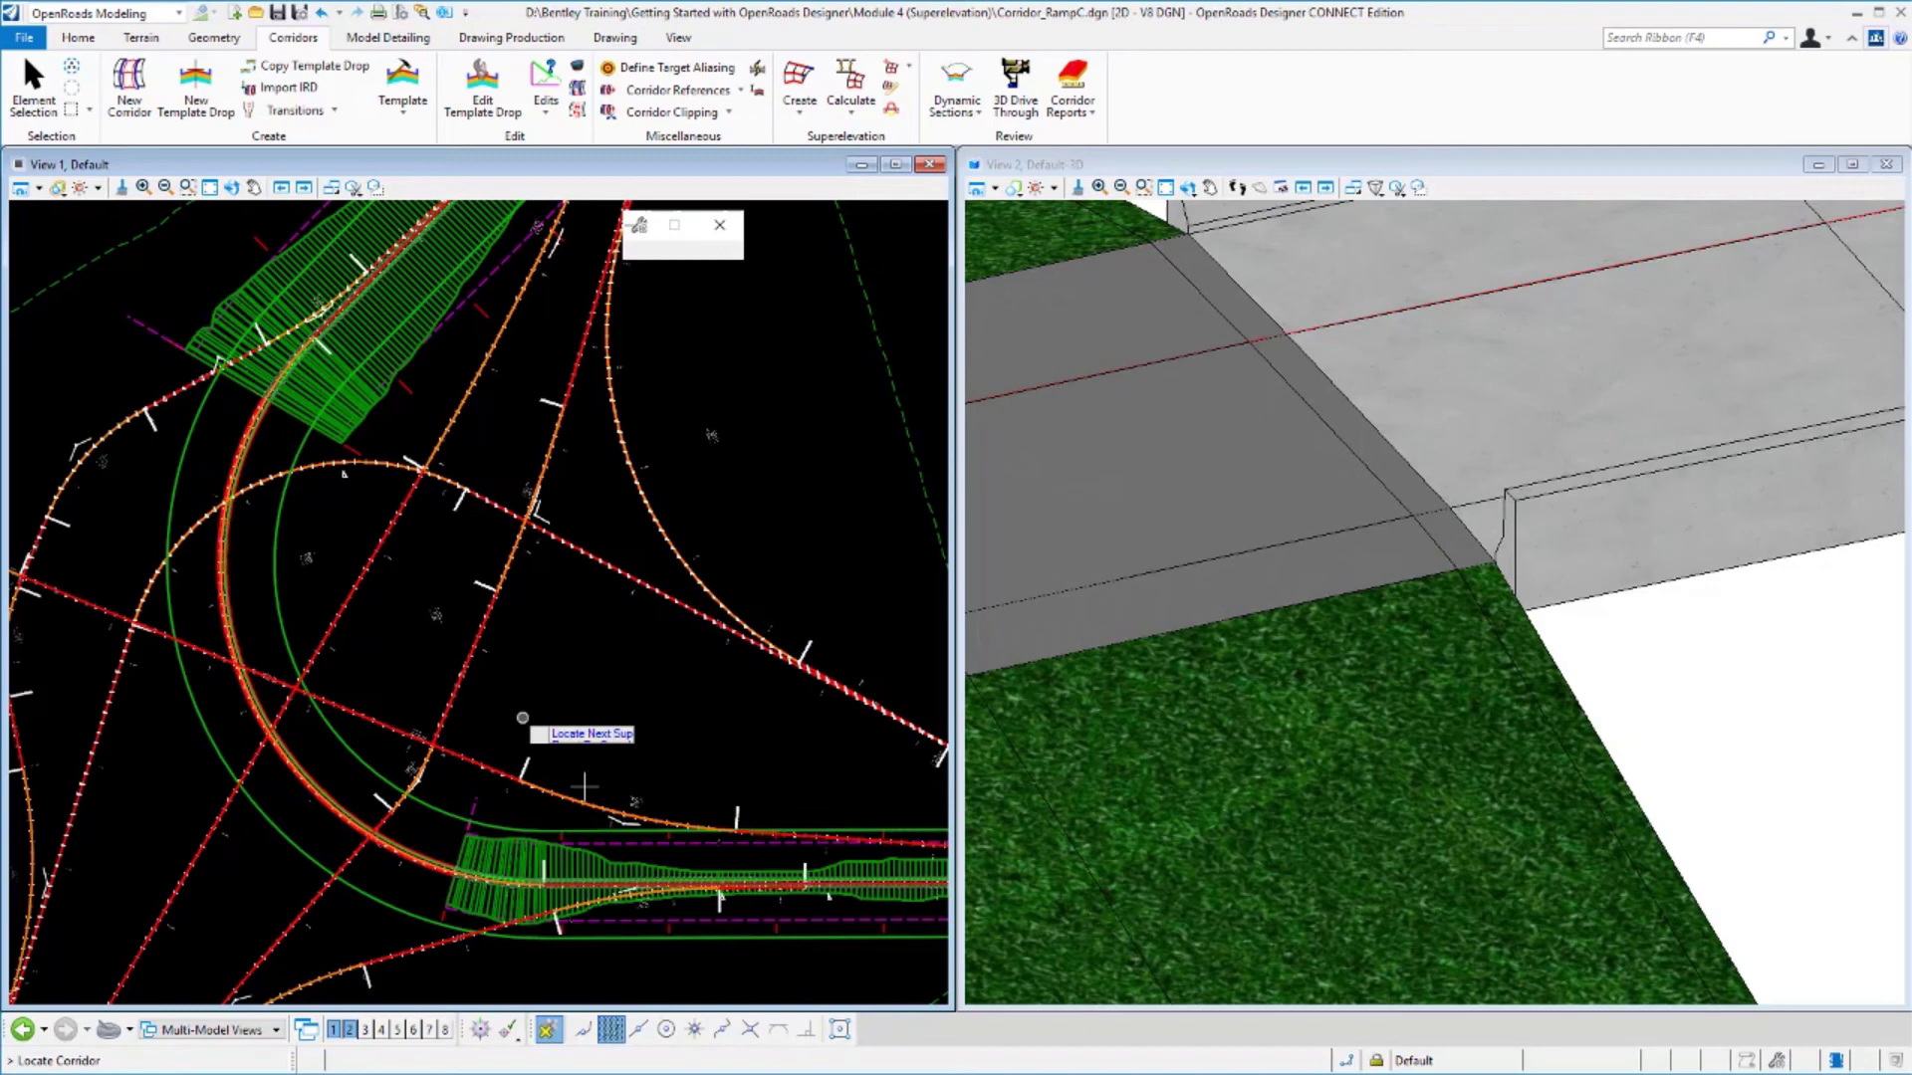
click(669, 930)
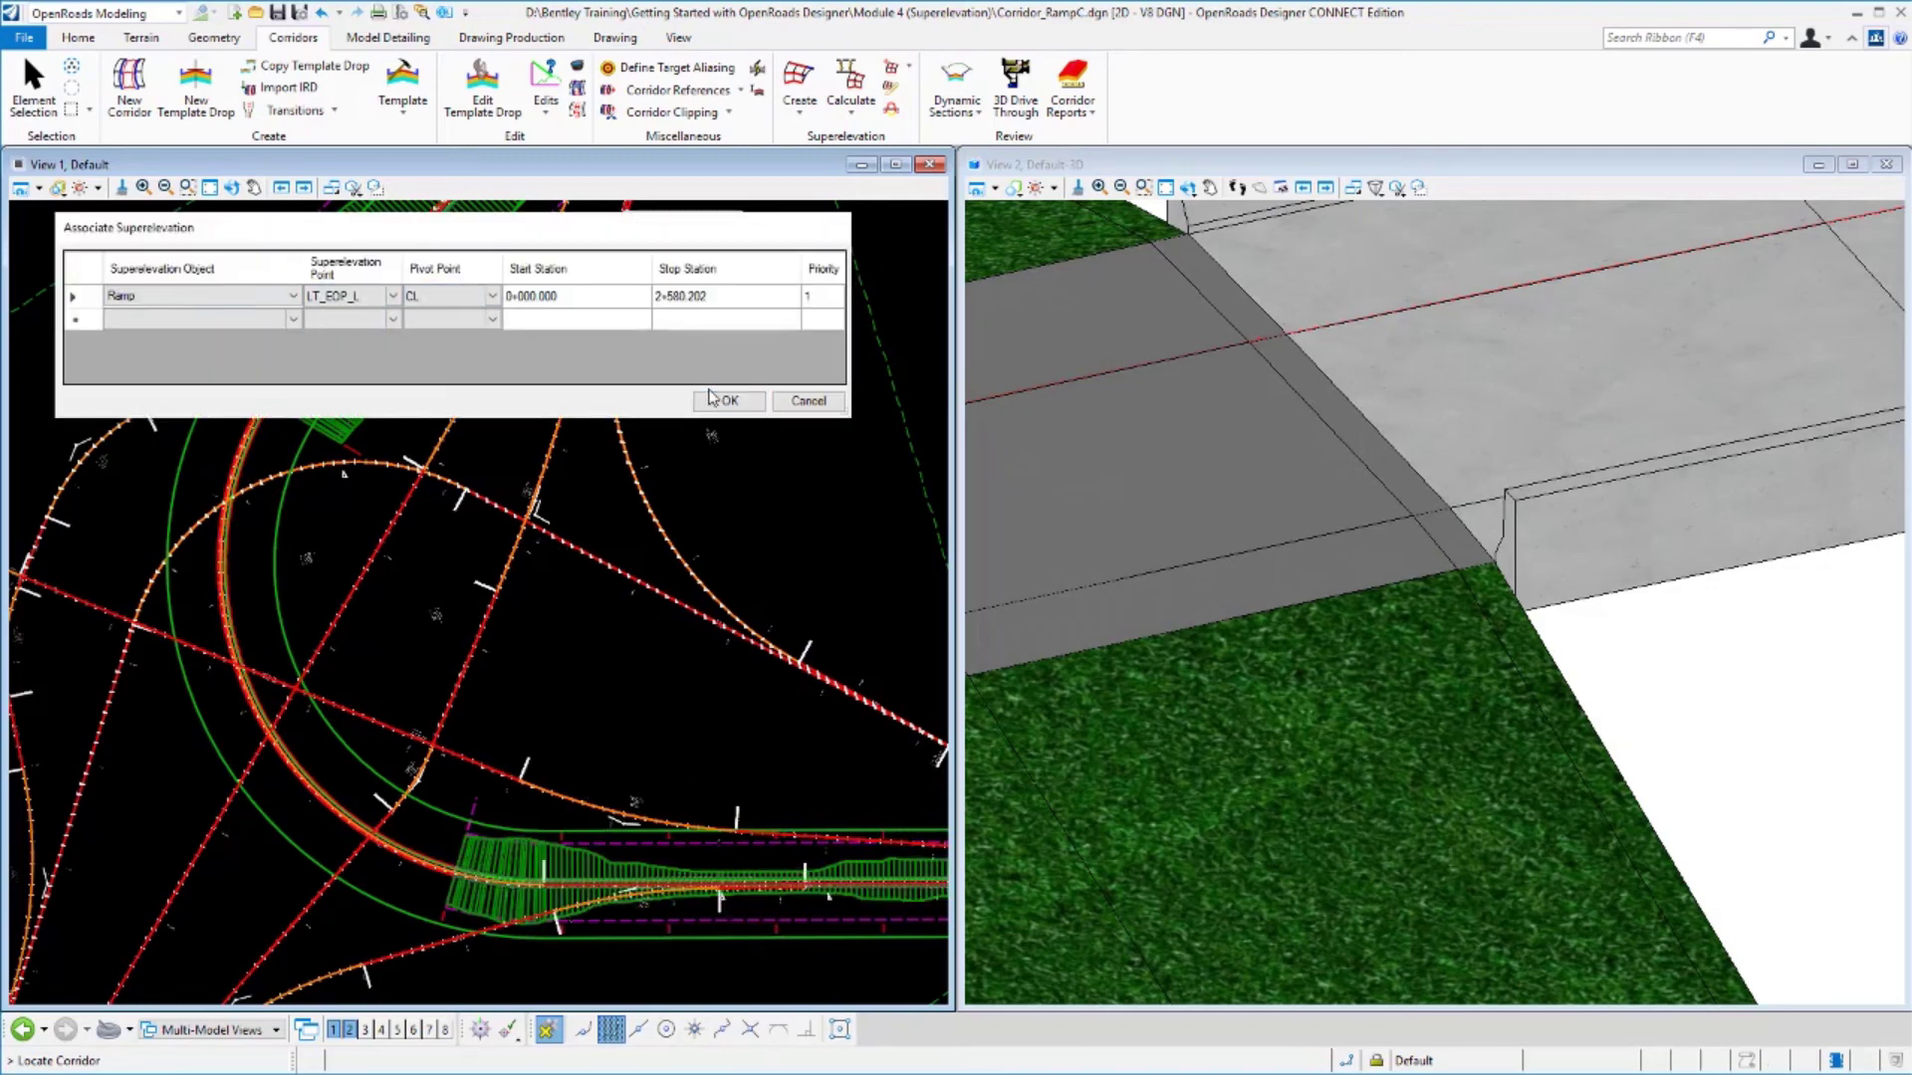
click(736, 402)
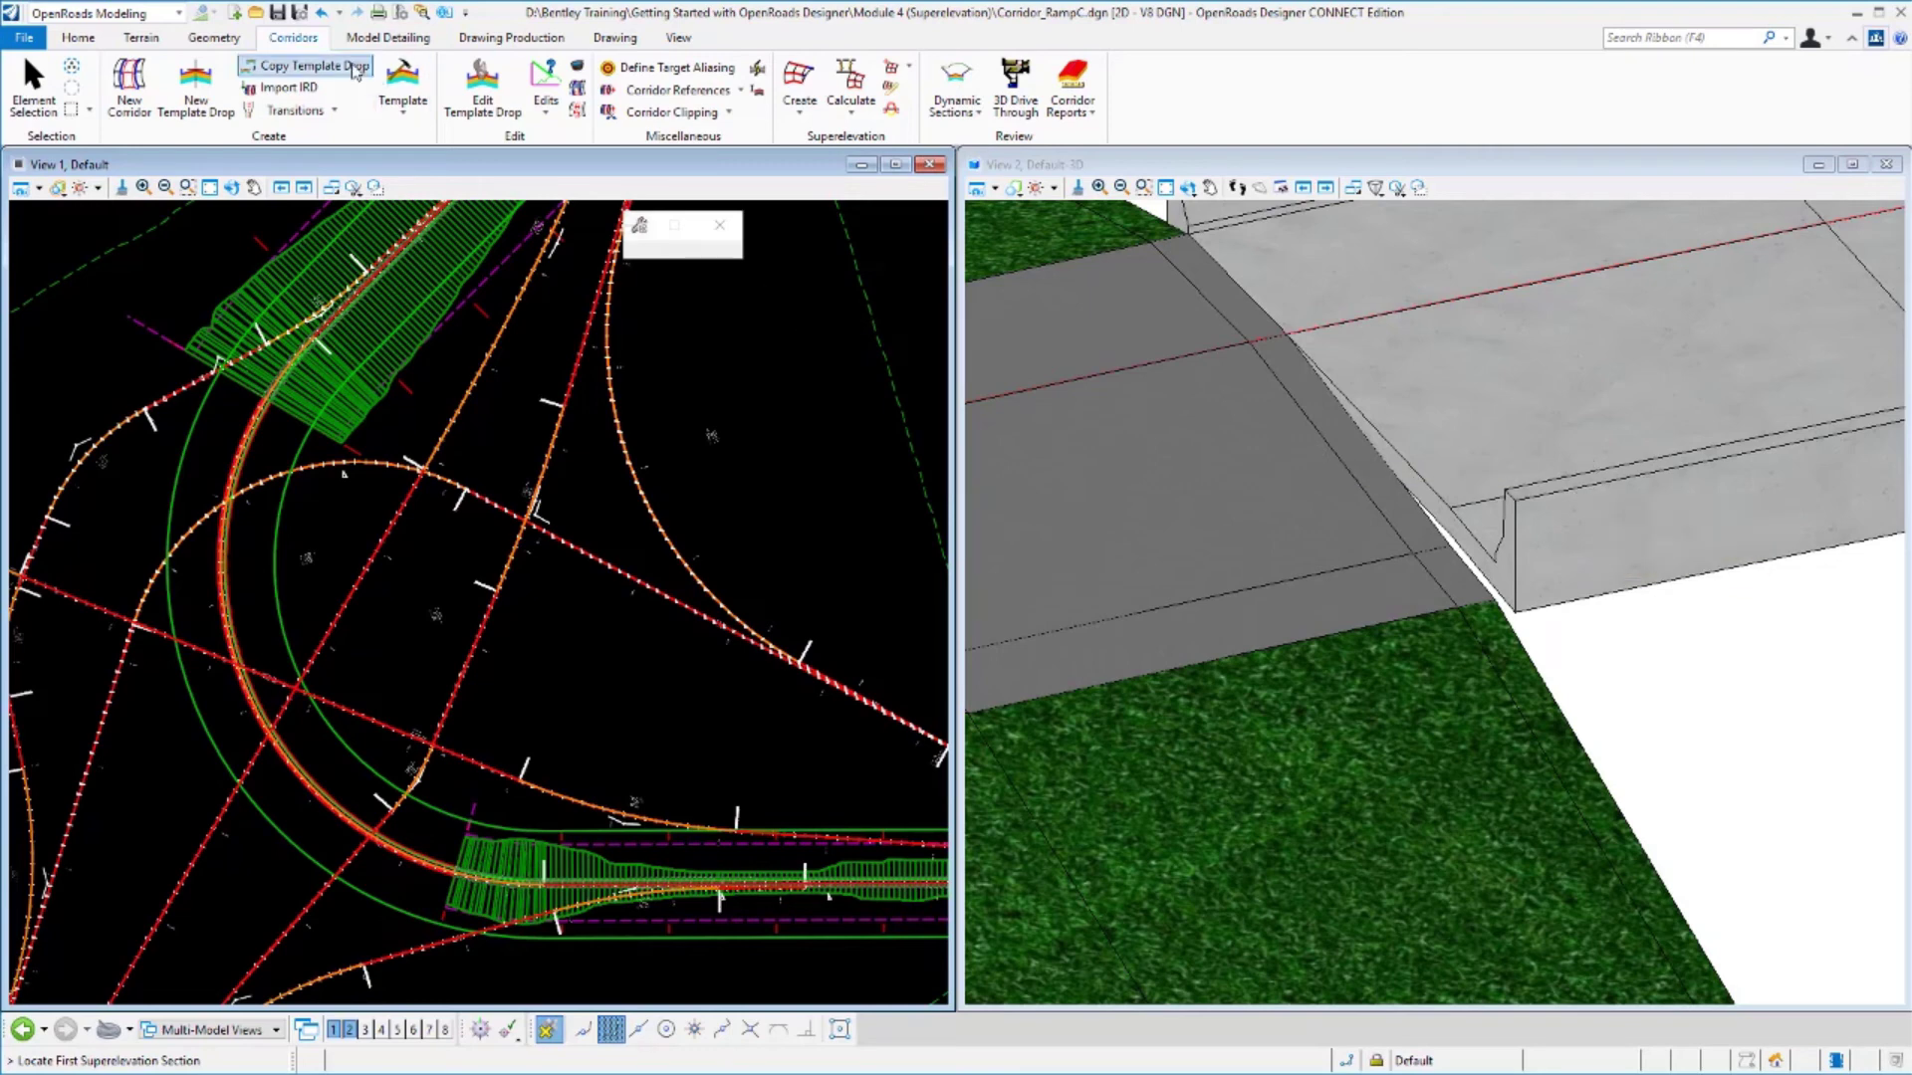
Open the Bridge_RampC.dgn file from the Module 4 (Superelevation) folder.
click(256, 13)
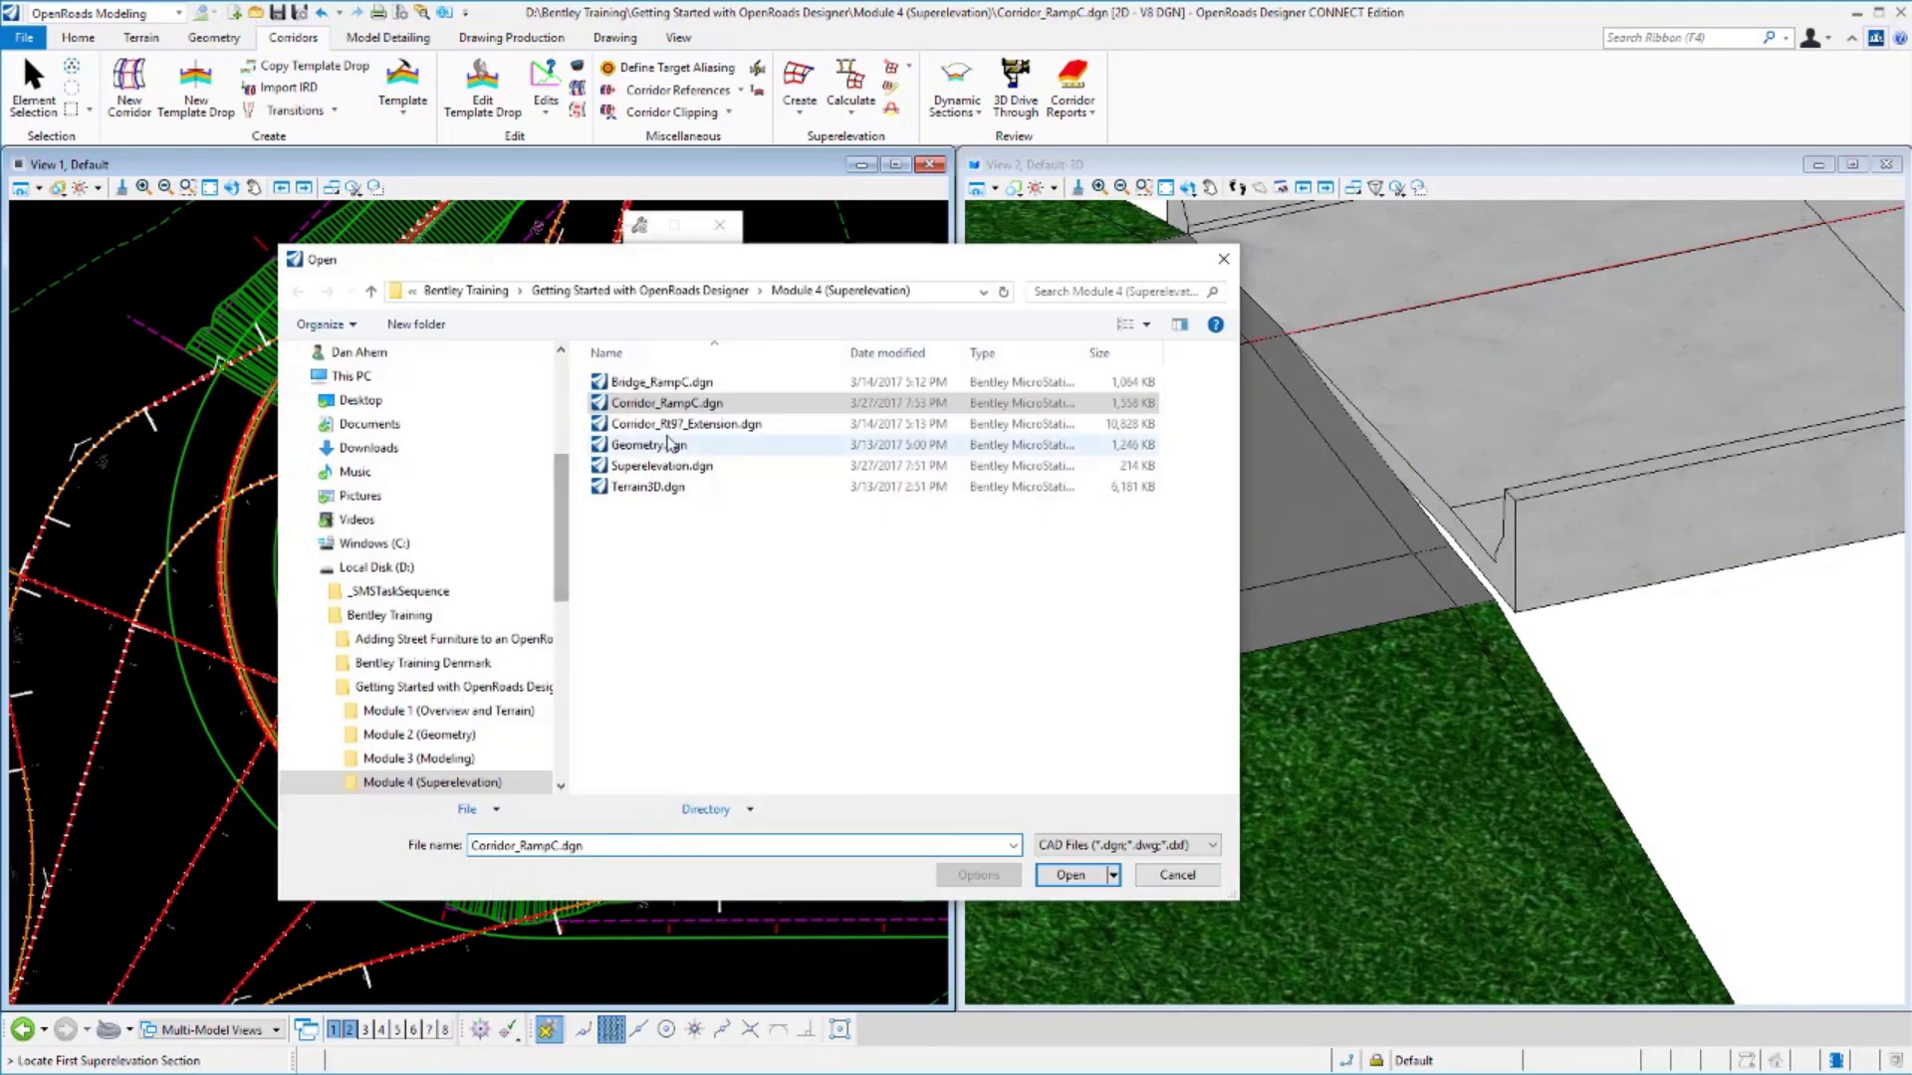
click(655, 387)
double_click(654, 387)
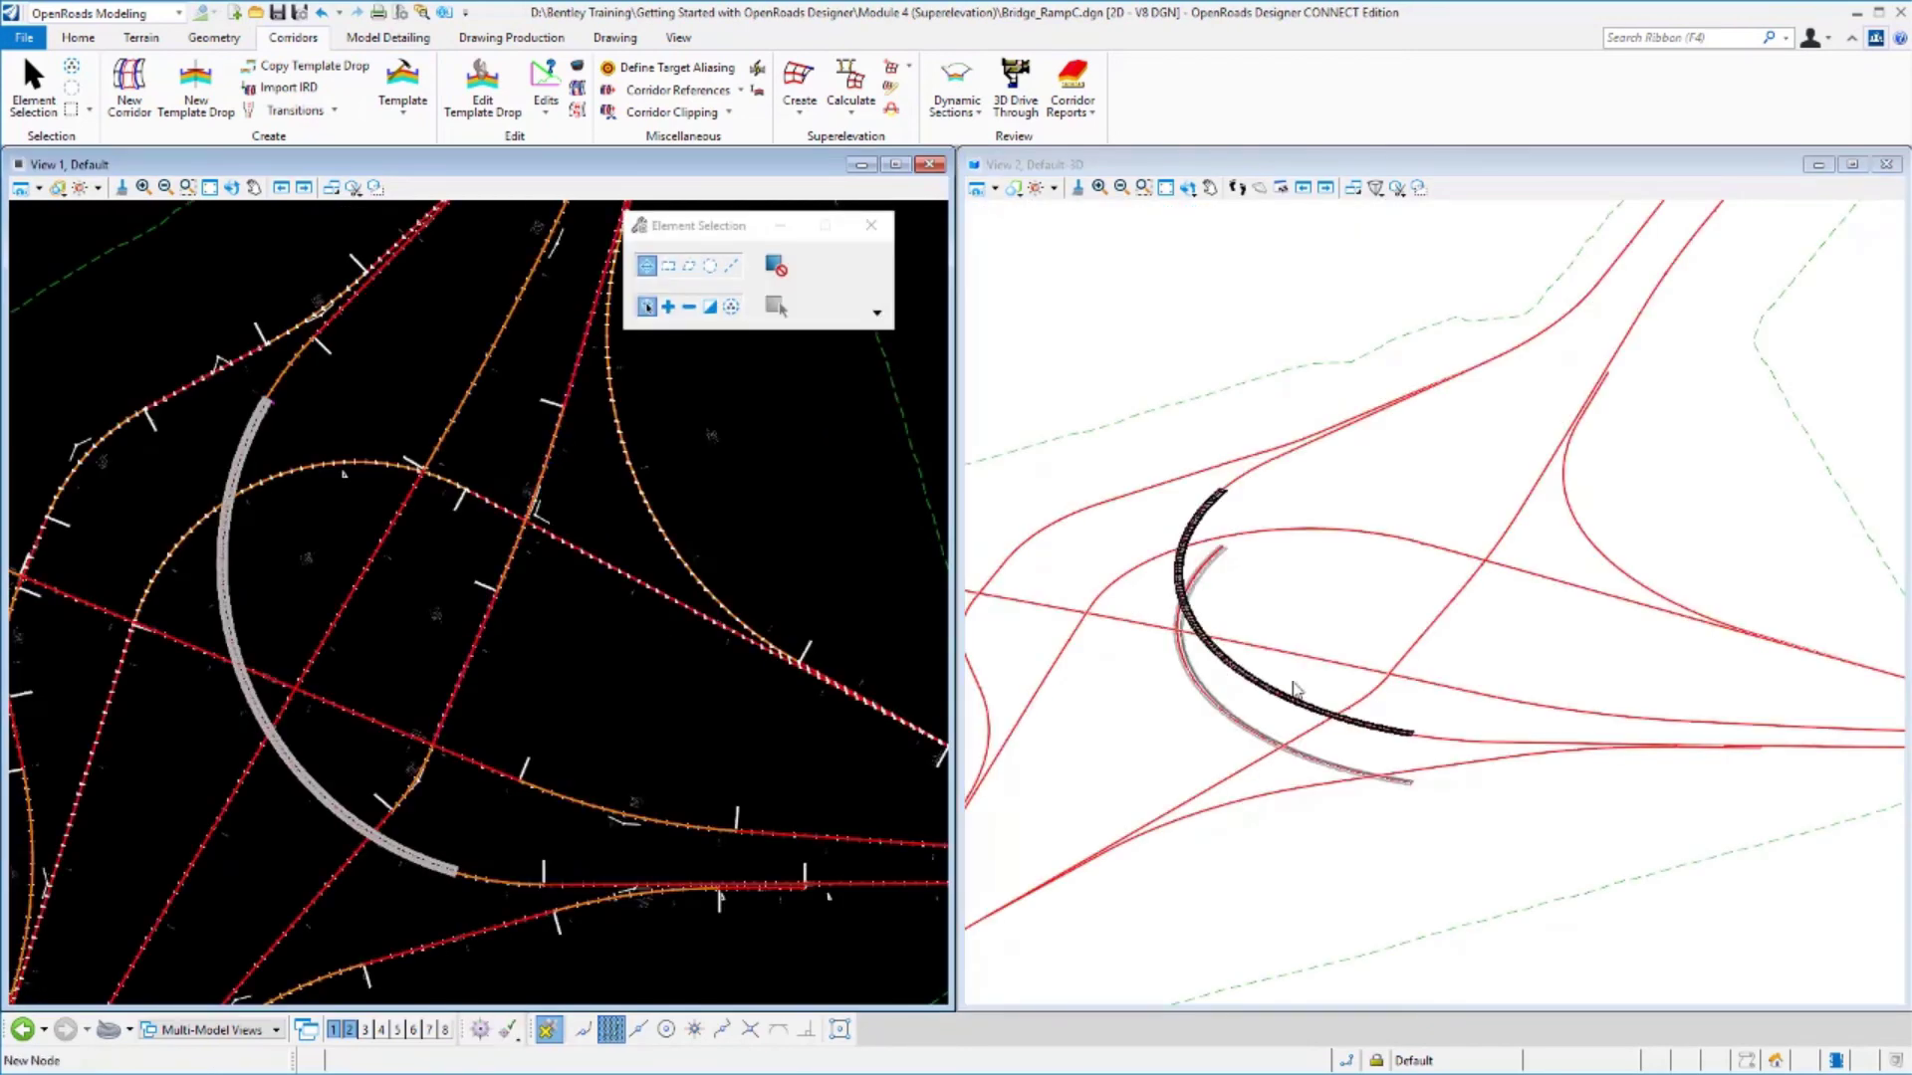
scroll(289, 697, up, 4)
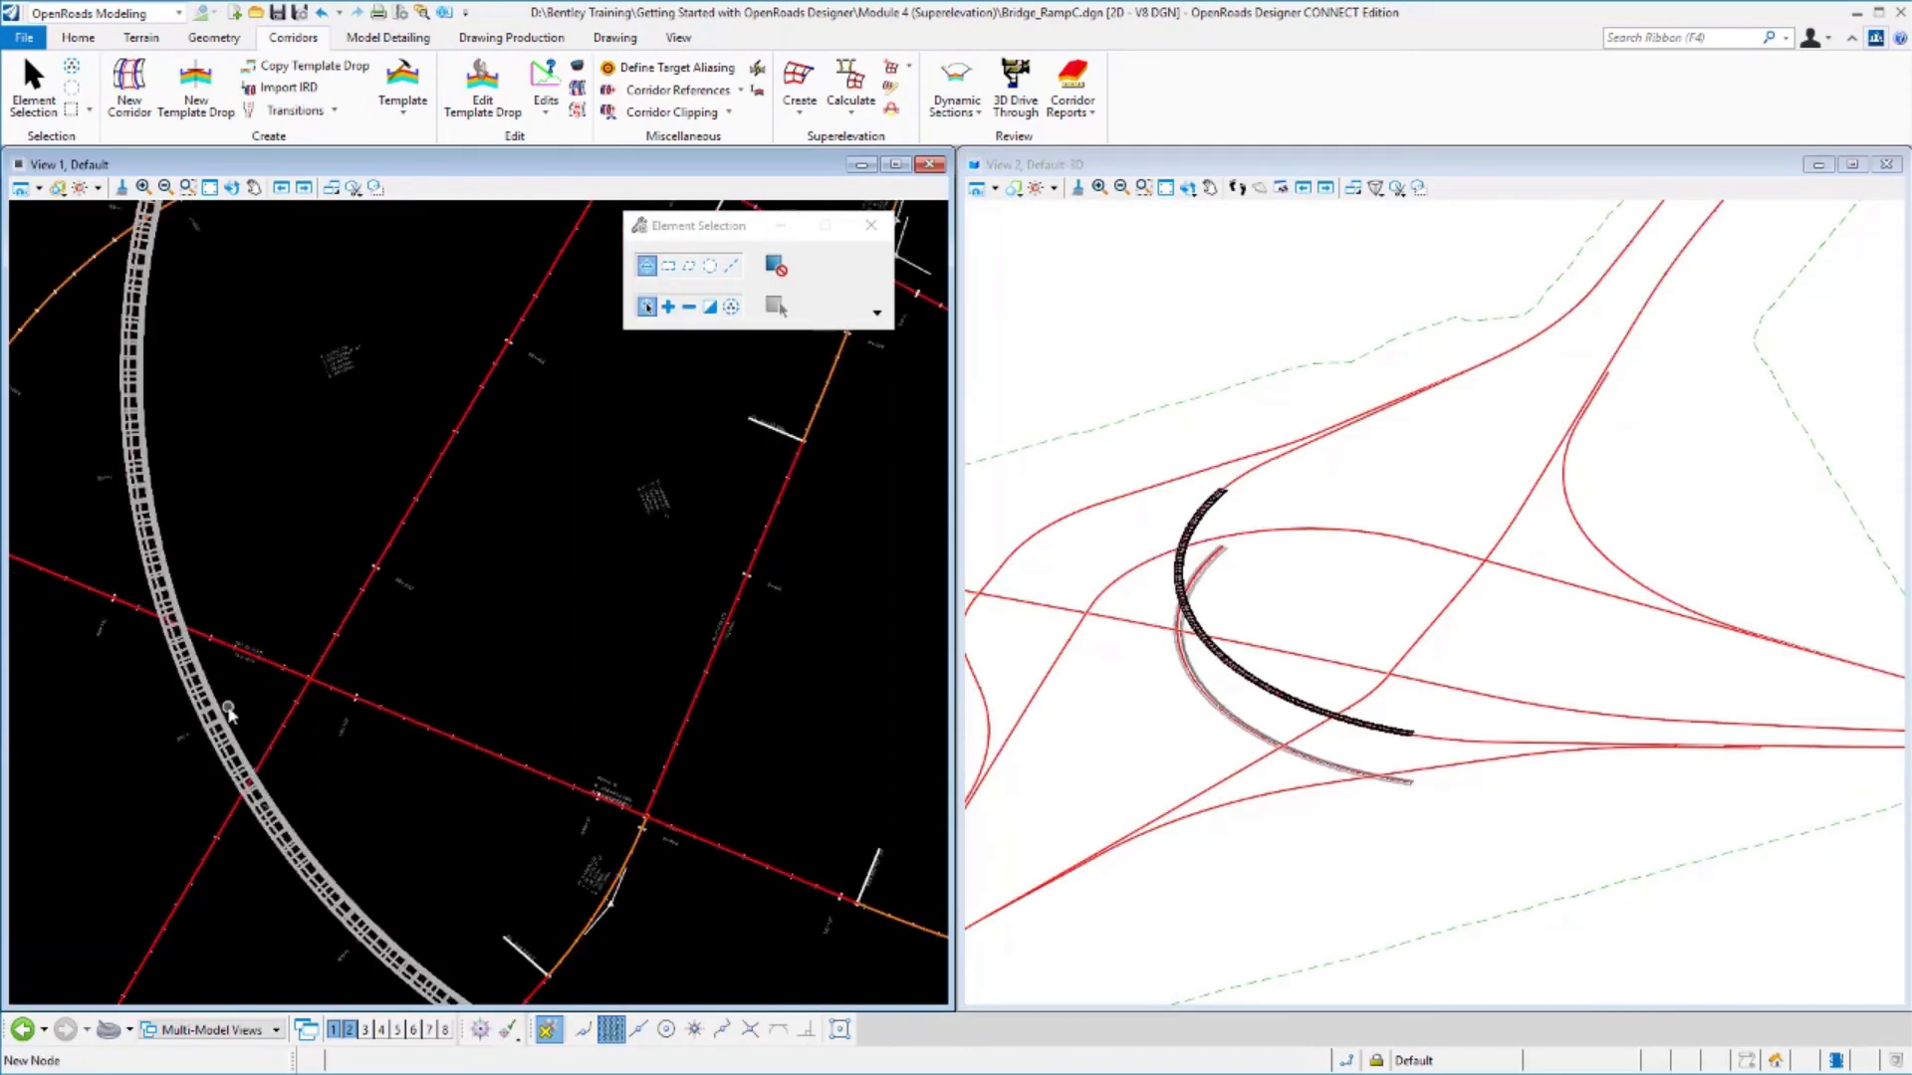
Attach Superelevation.dgn to the bridge file as a reference using its Default model and Coincident - World orientation, and close the references list.
click(100, 38)
click(429, 84)
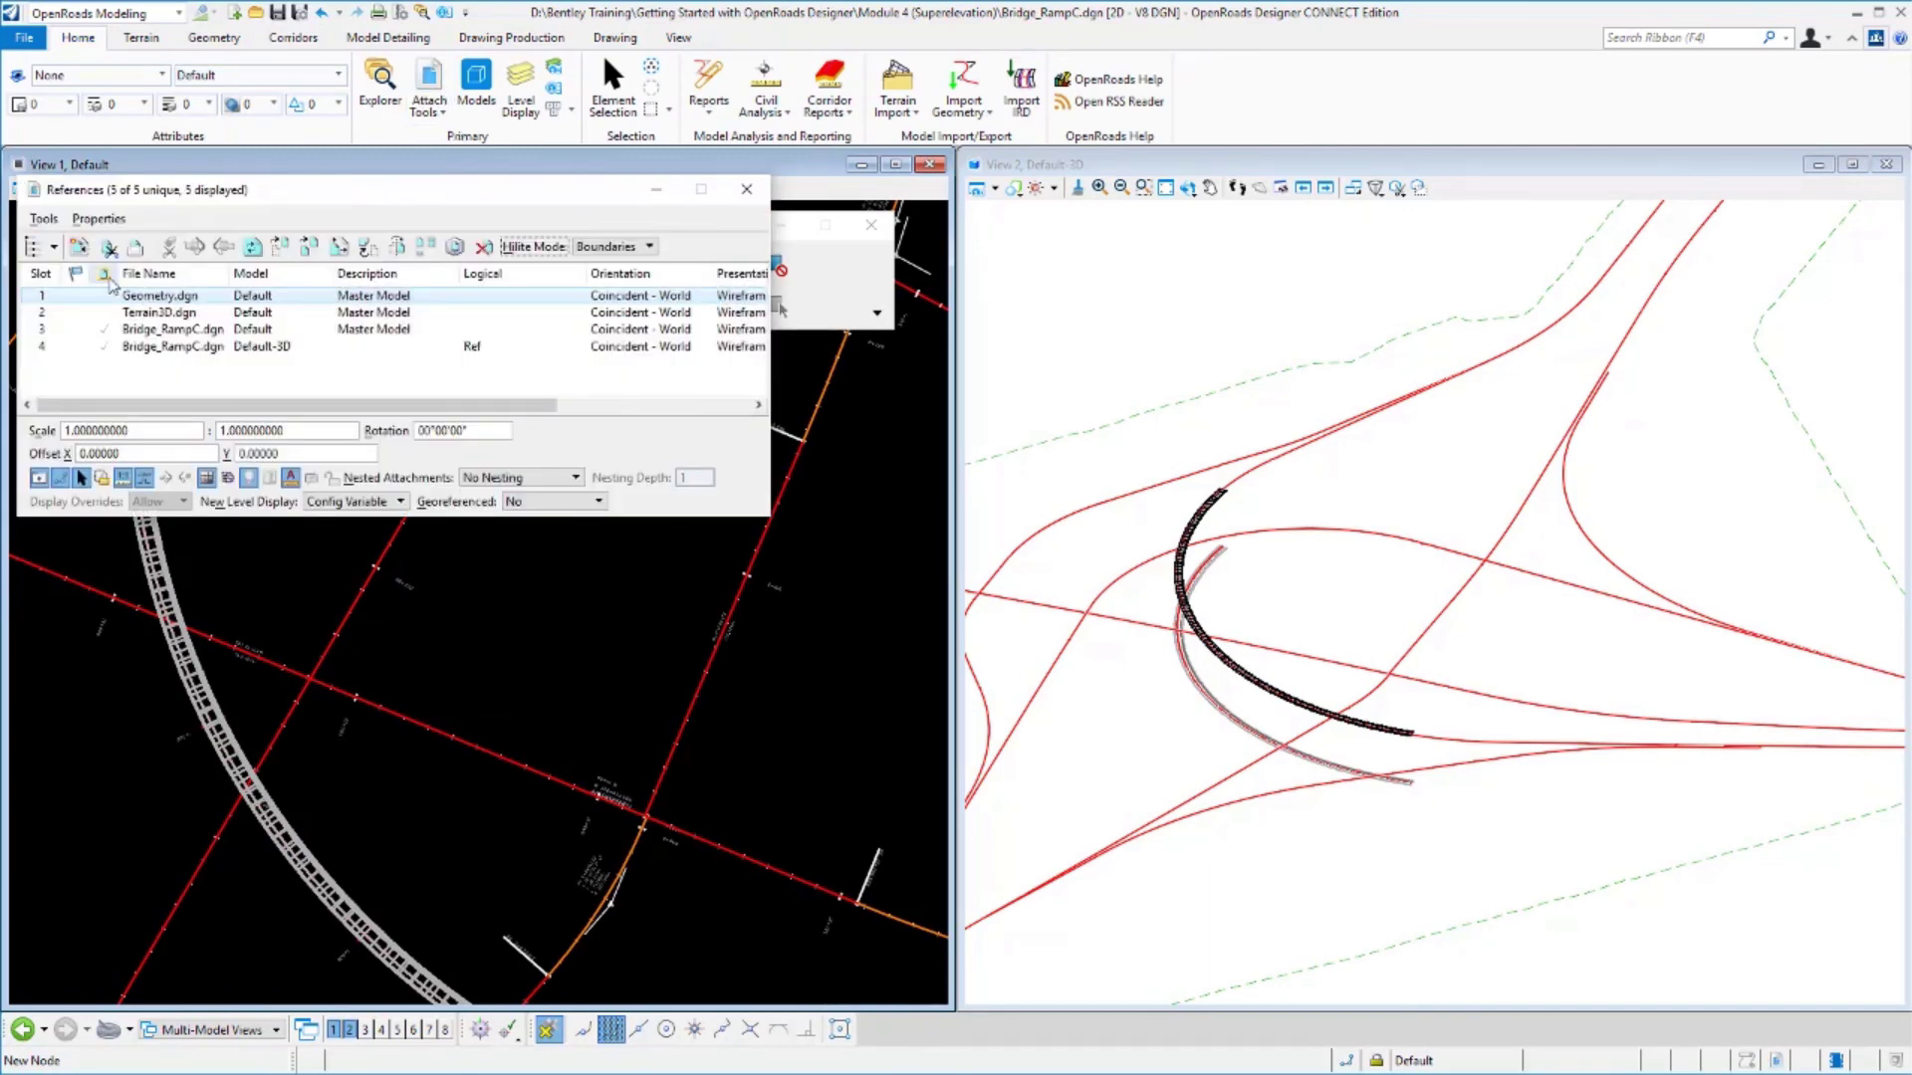
click(79, 246)
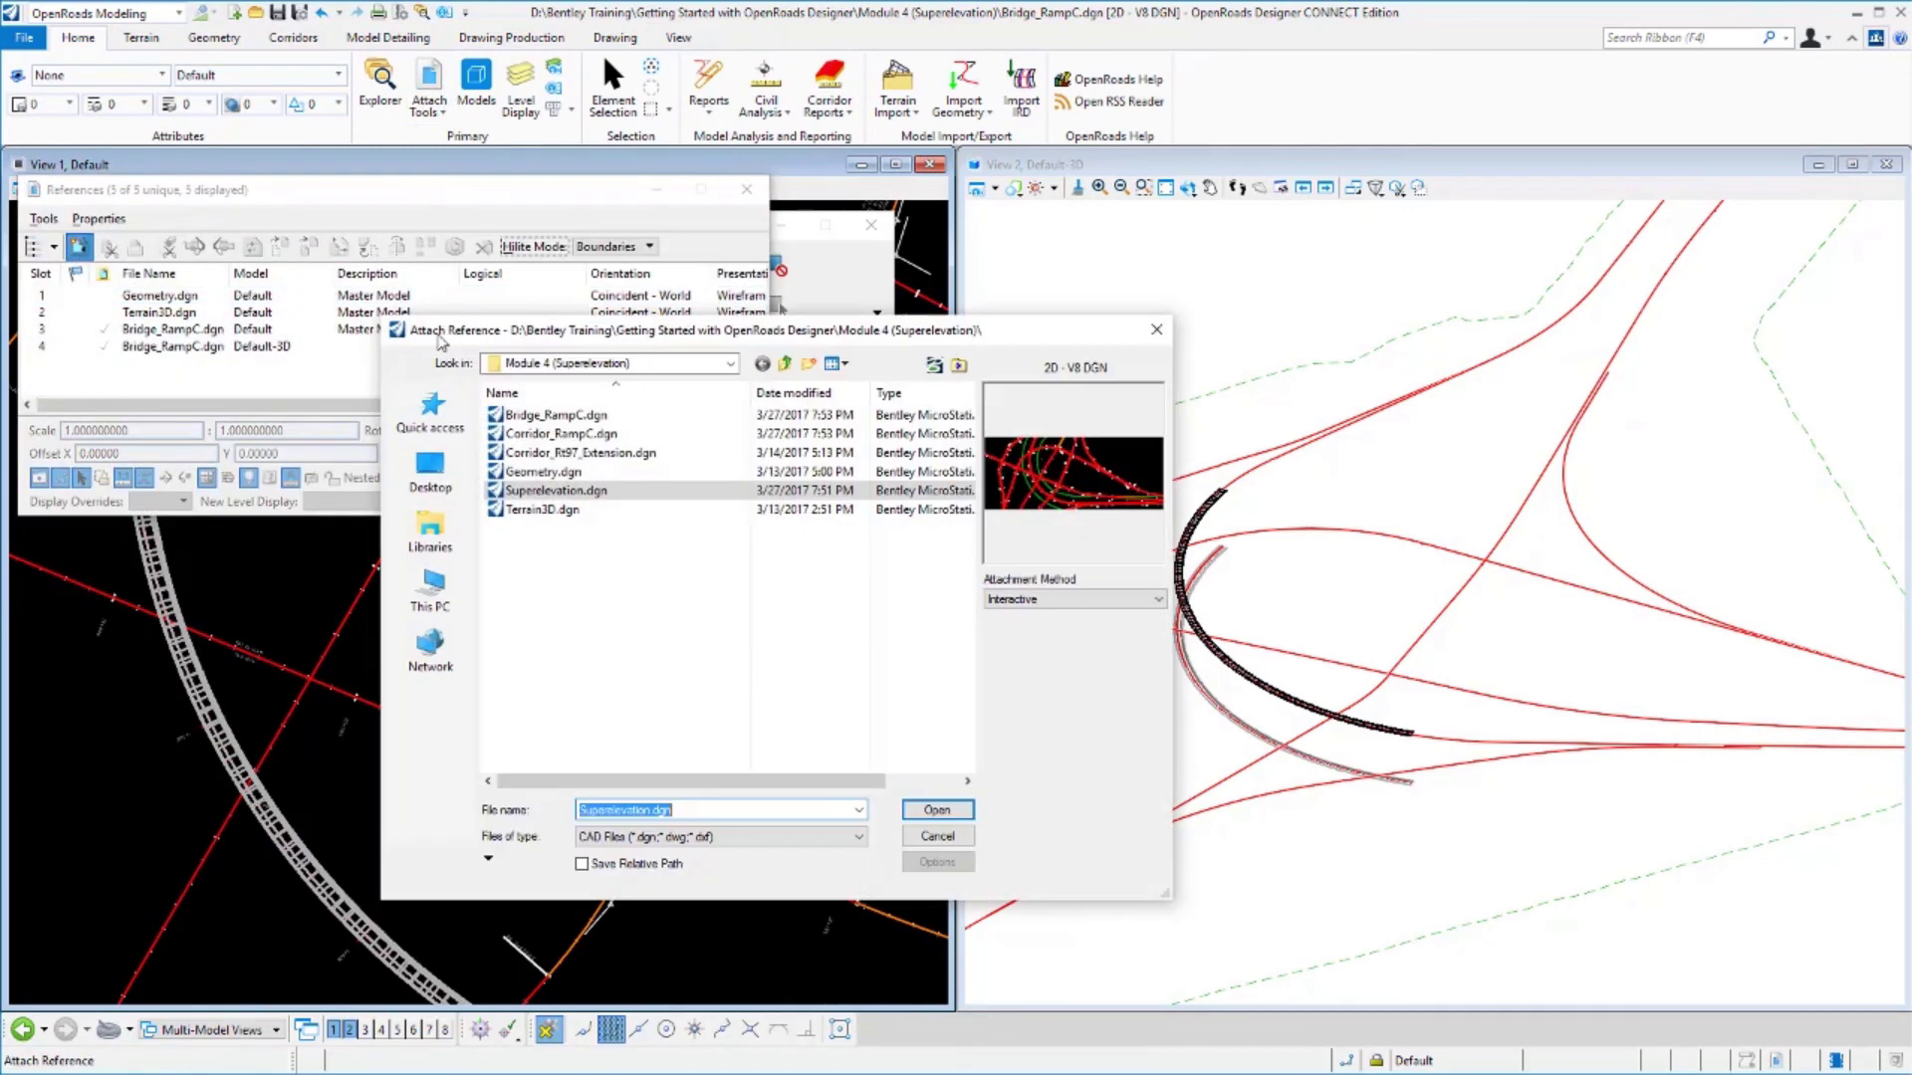
click(937, 809)
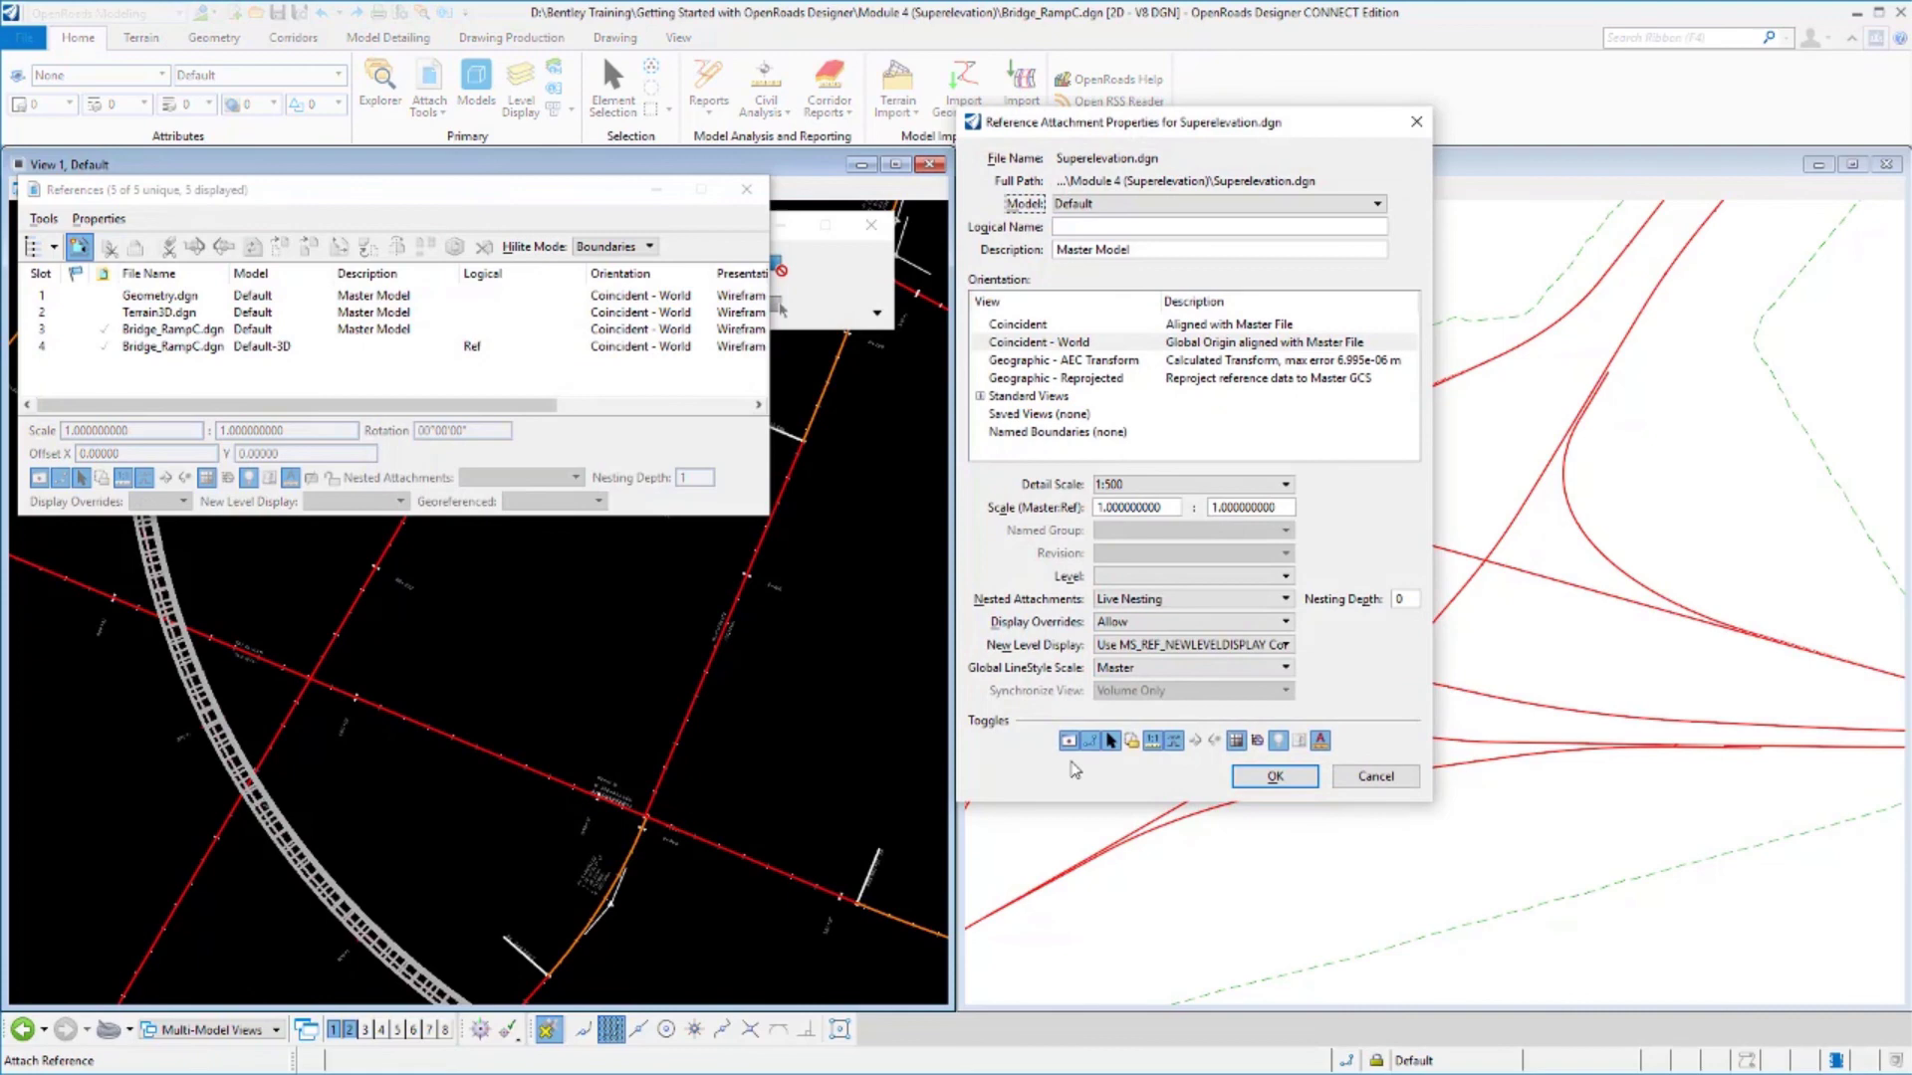
click(1275, 775)
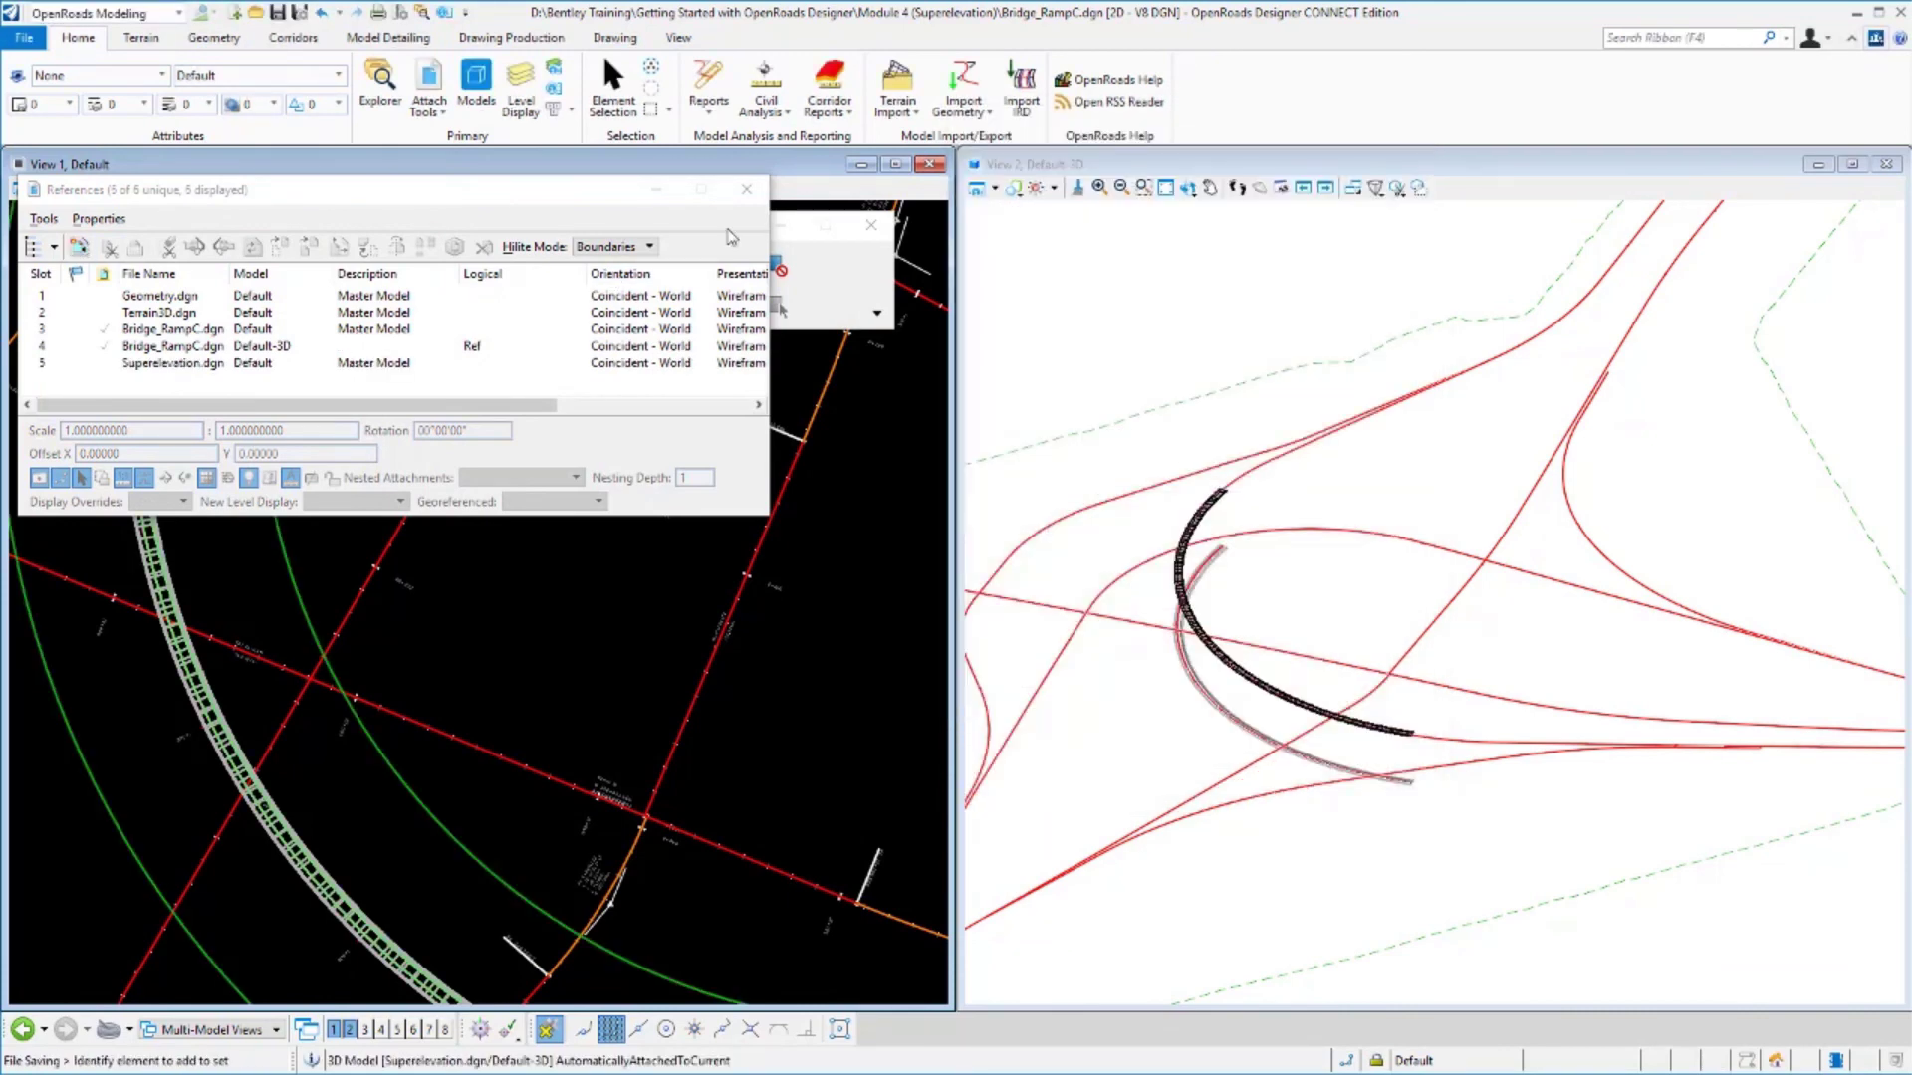
click(747, 189)
click(299, 40)
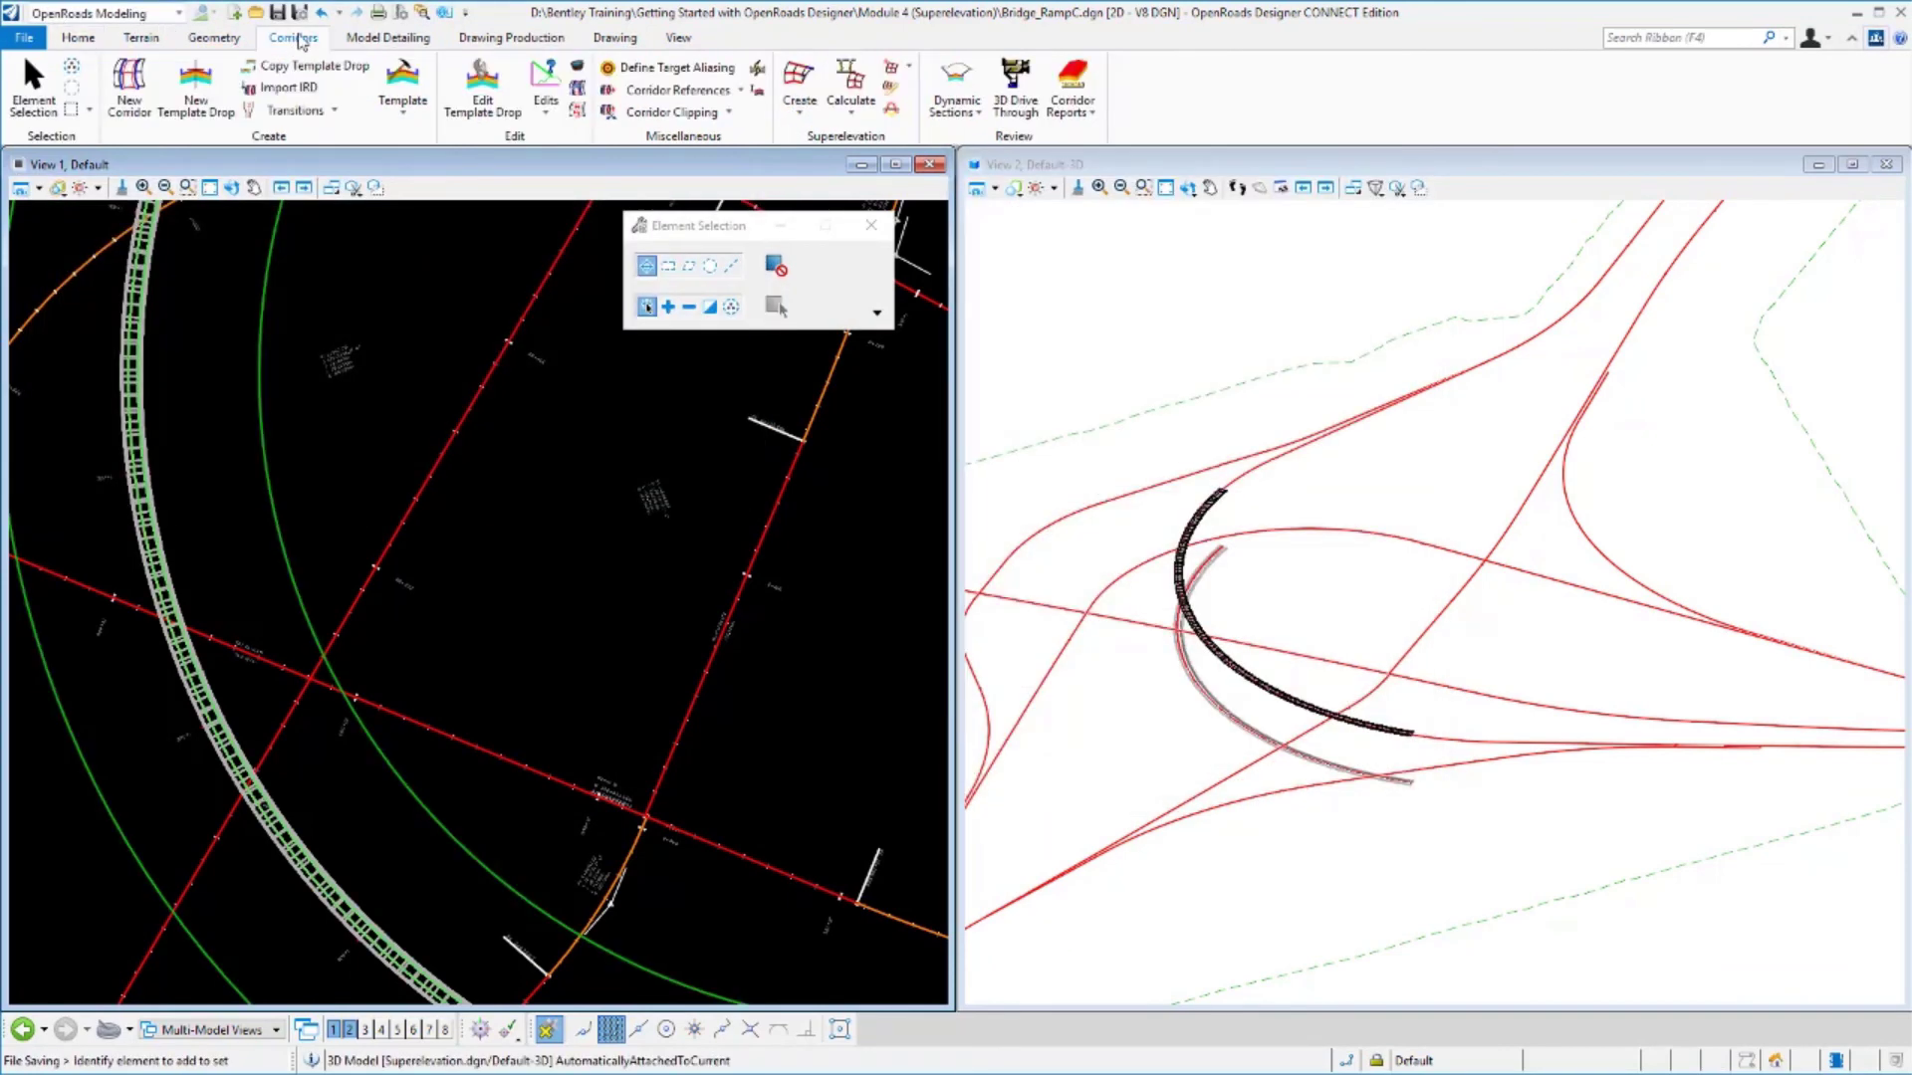
click(851, 109)
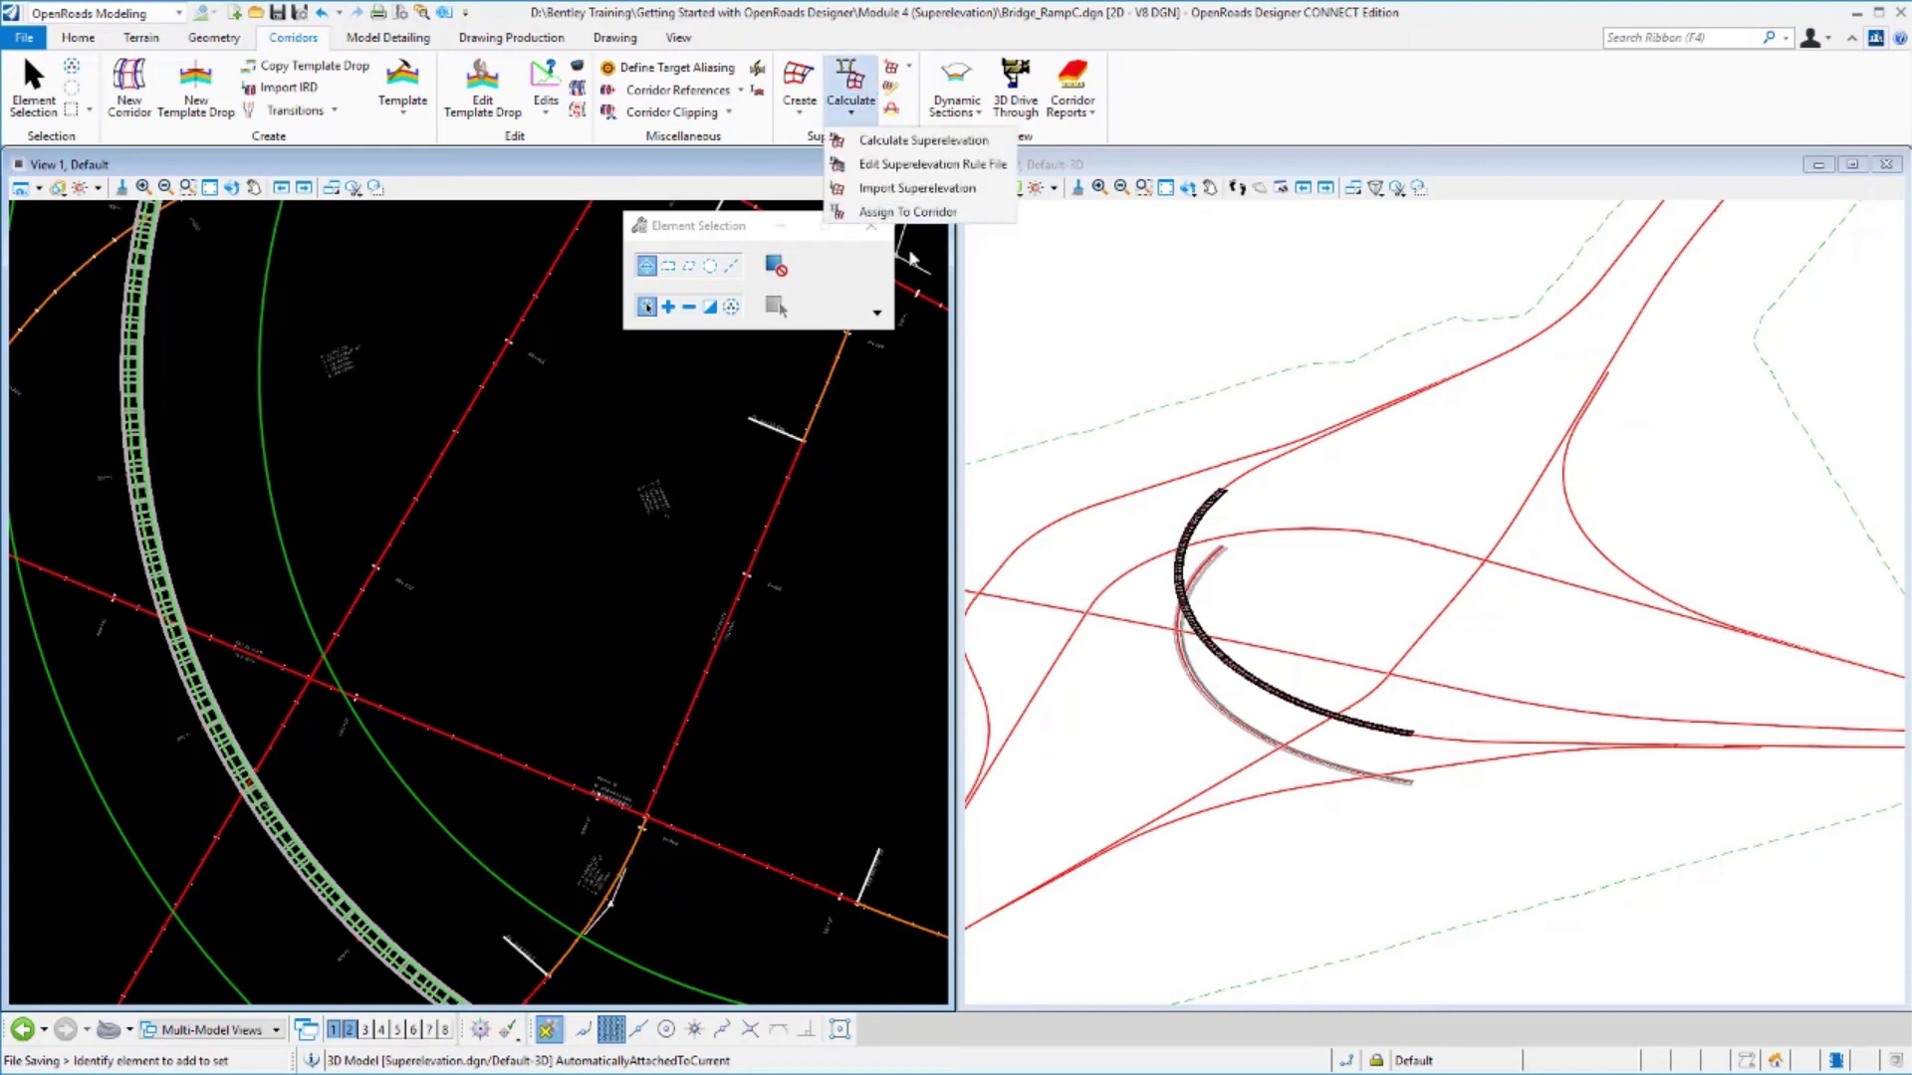
click(921, 140)
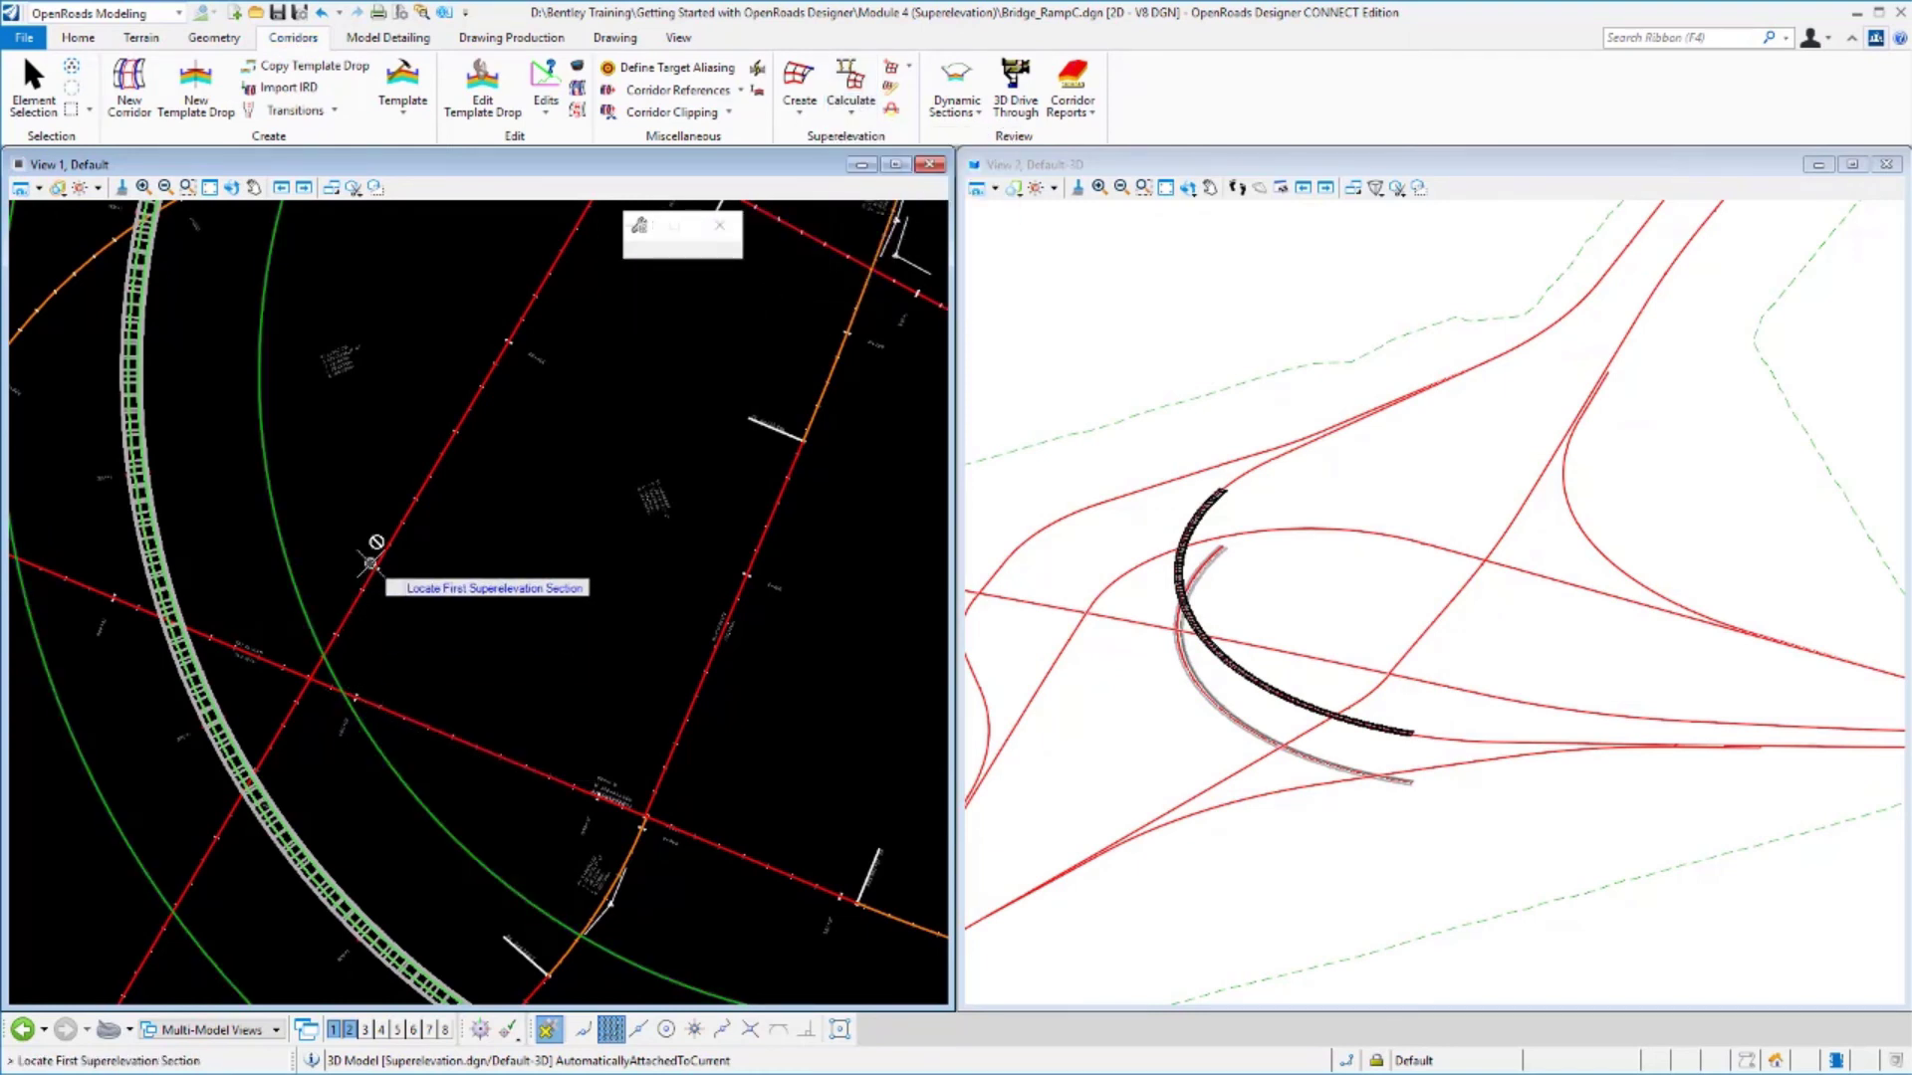
key(Escape)
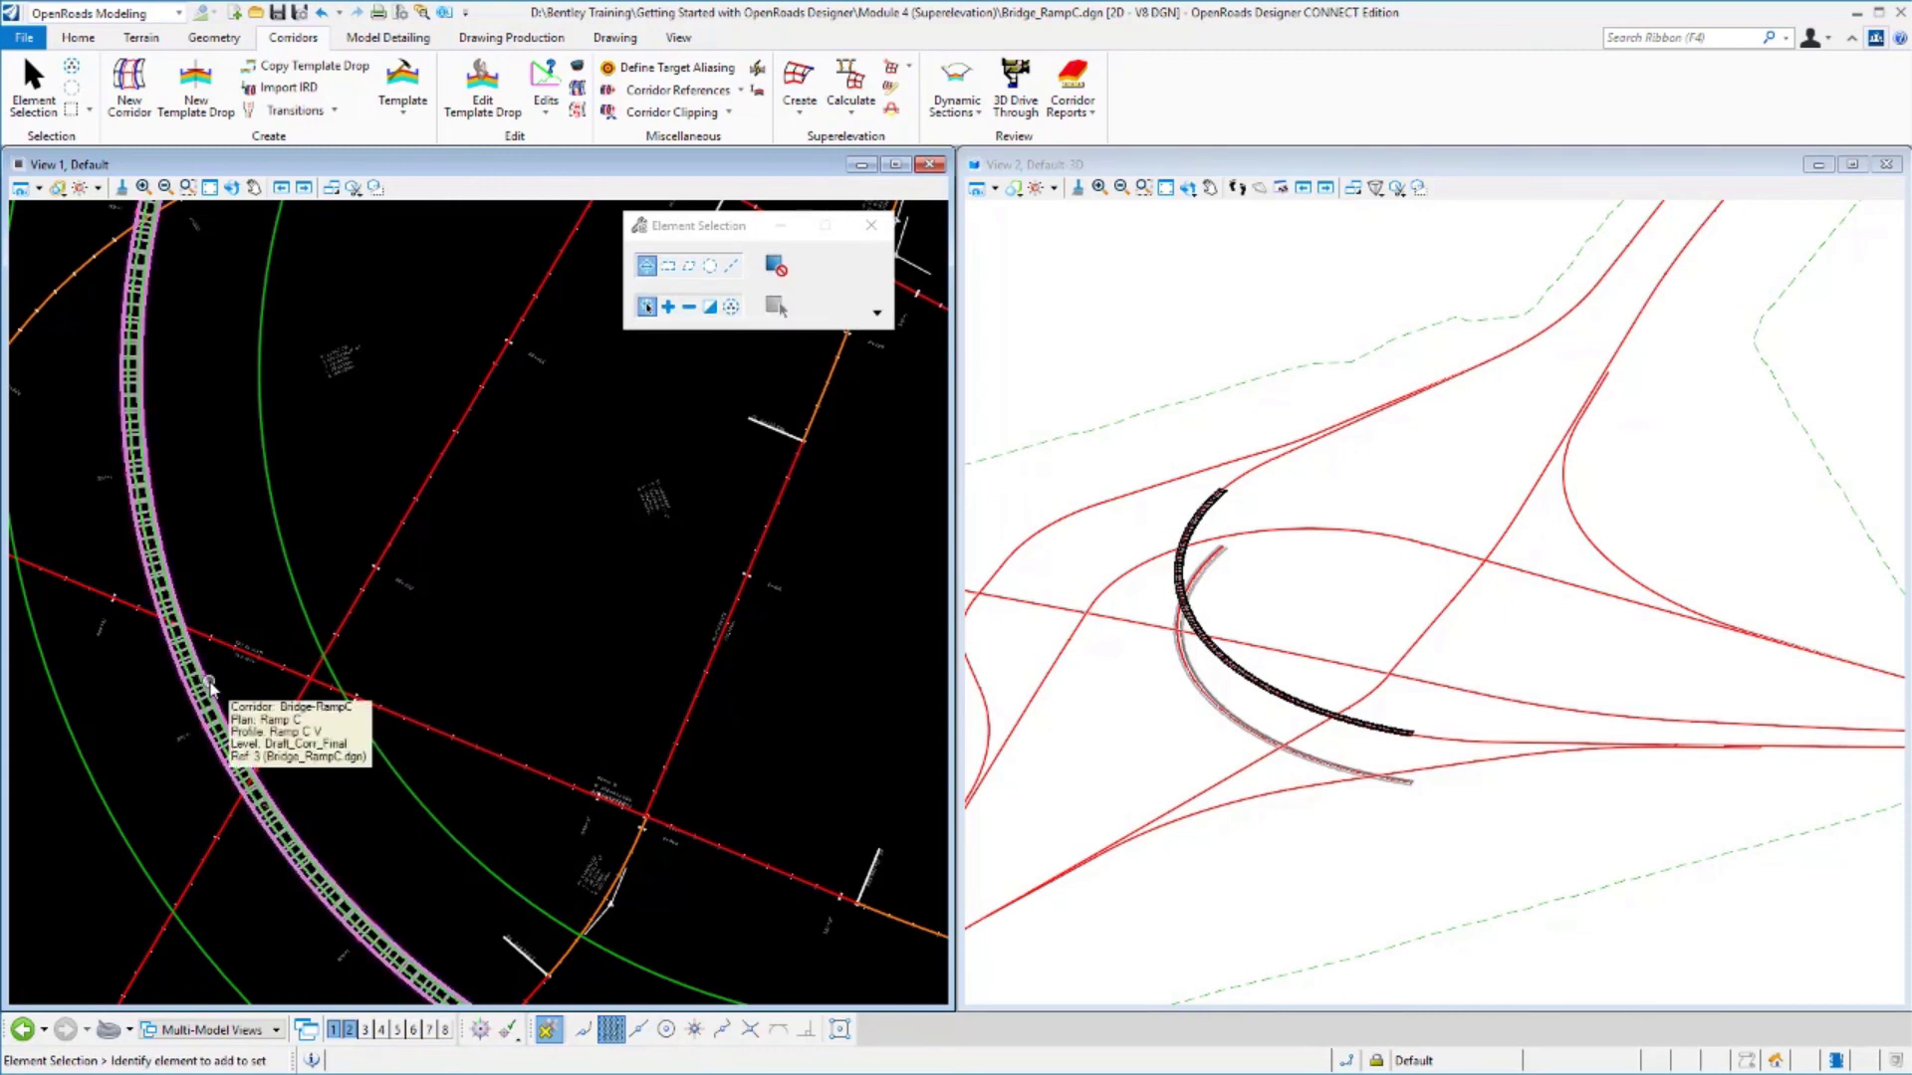
Assign the Ramp C superelevation section to the Bridge-RampC corridor, accepting object Ramp with superelevation point LT_EOP_L and pivot point CL.
click(209, 687)
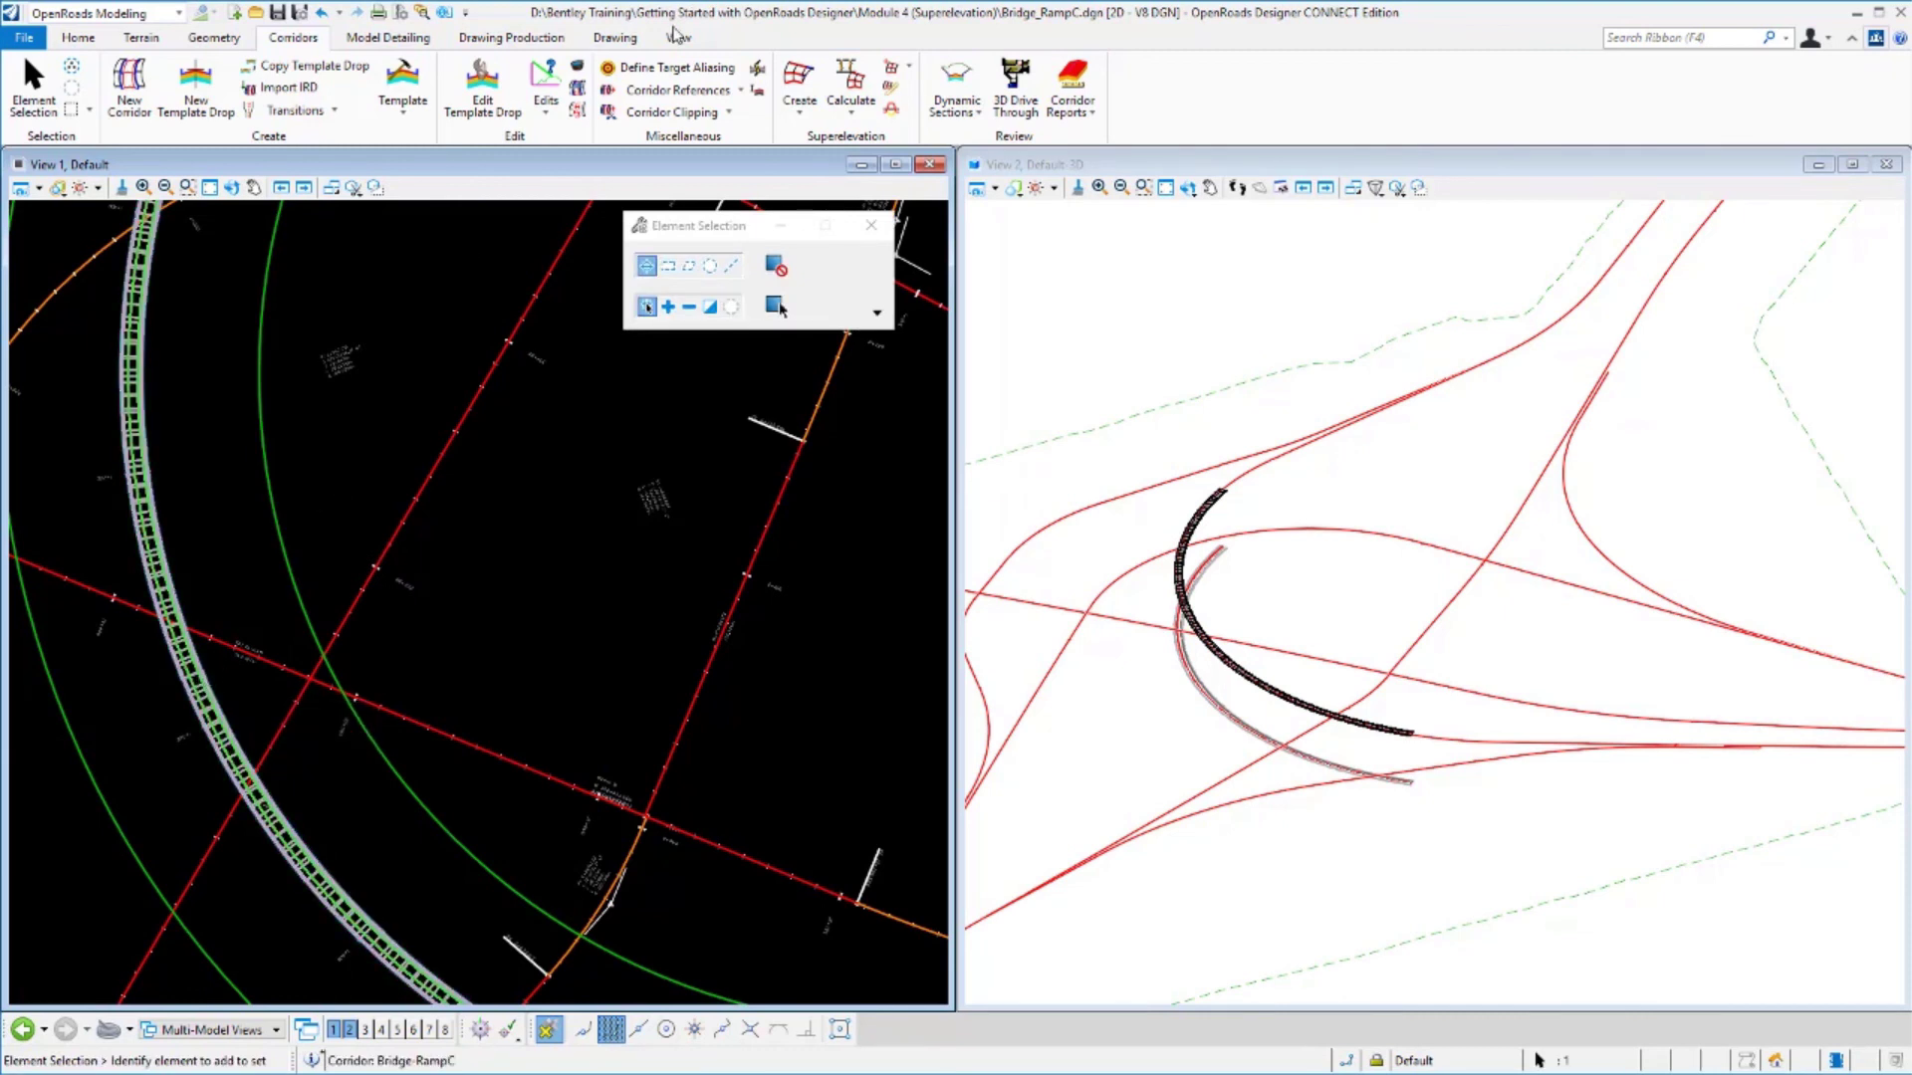
click(851, 105)
click(891, 213)
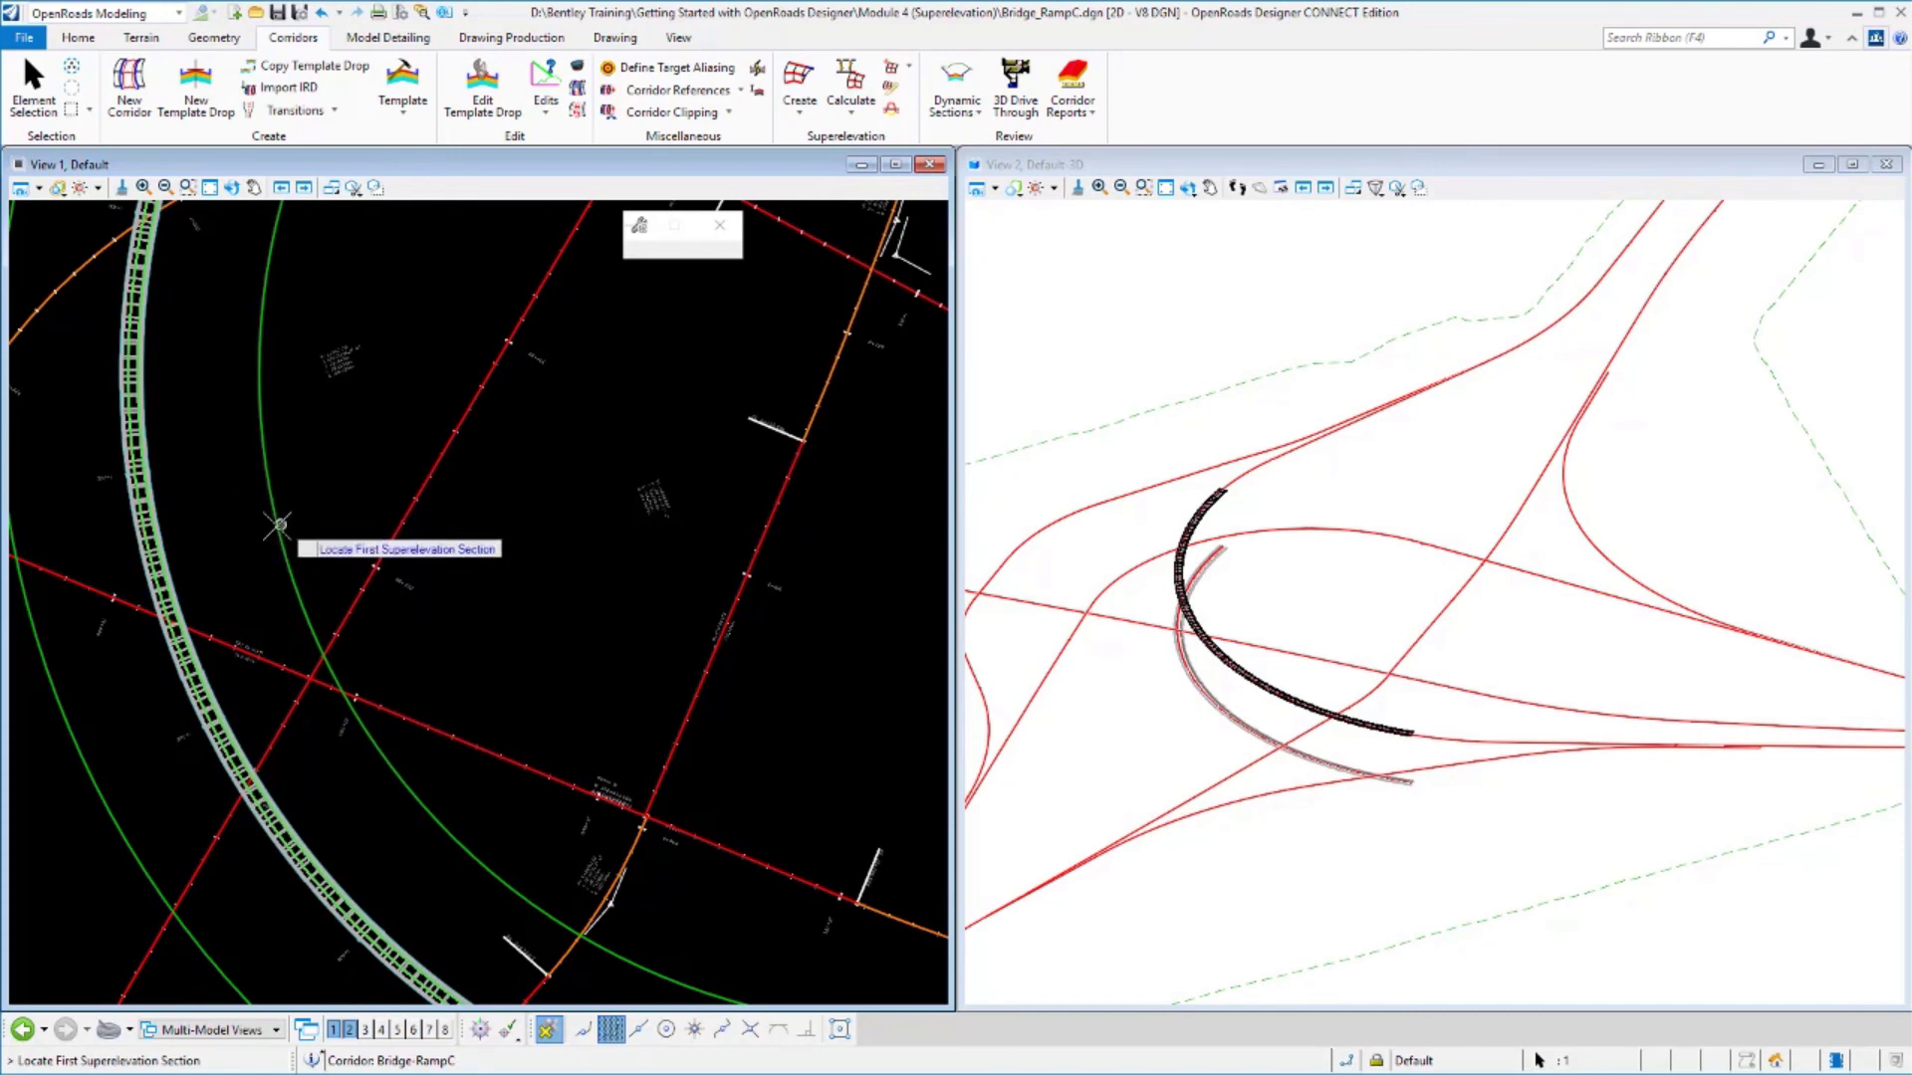
click(286, 528)
right_click(308, 444)
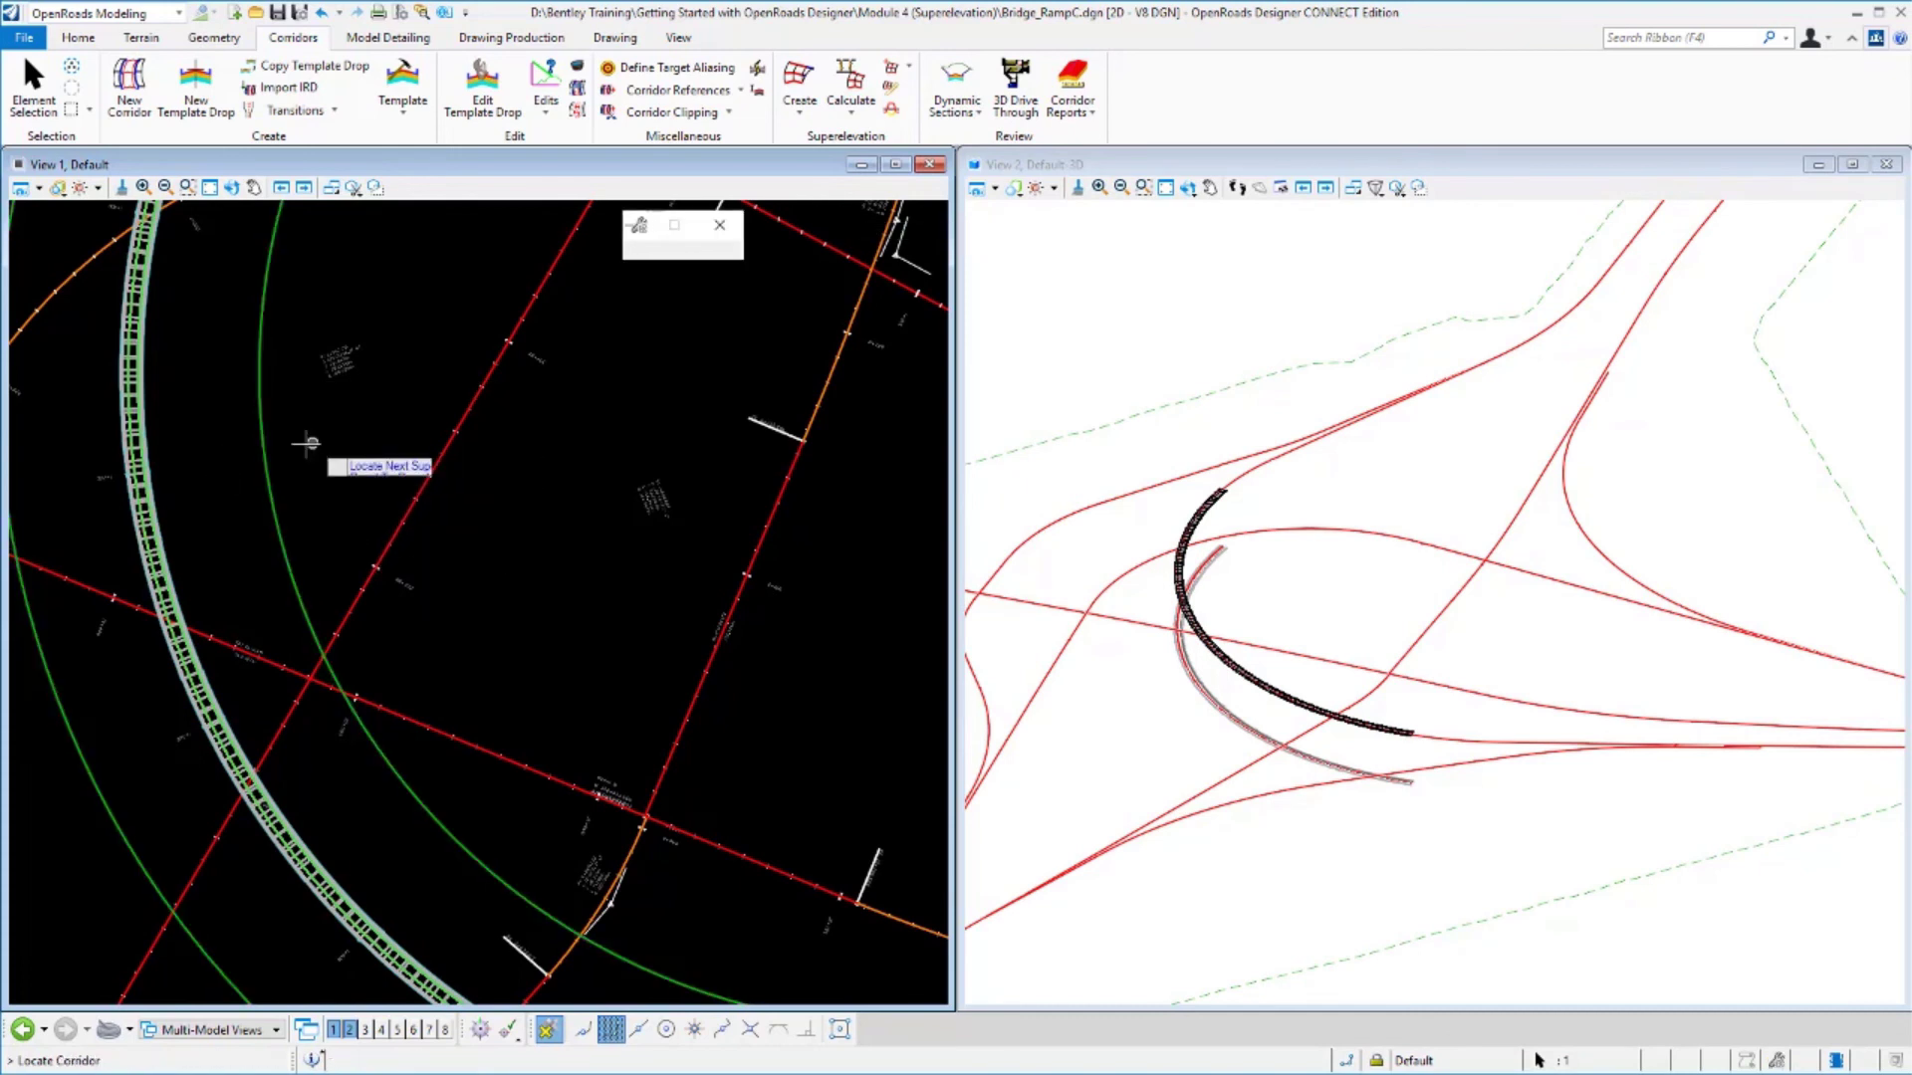
click(149, 490)
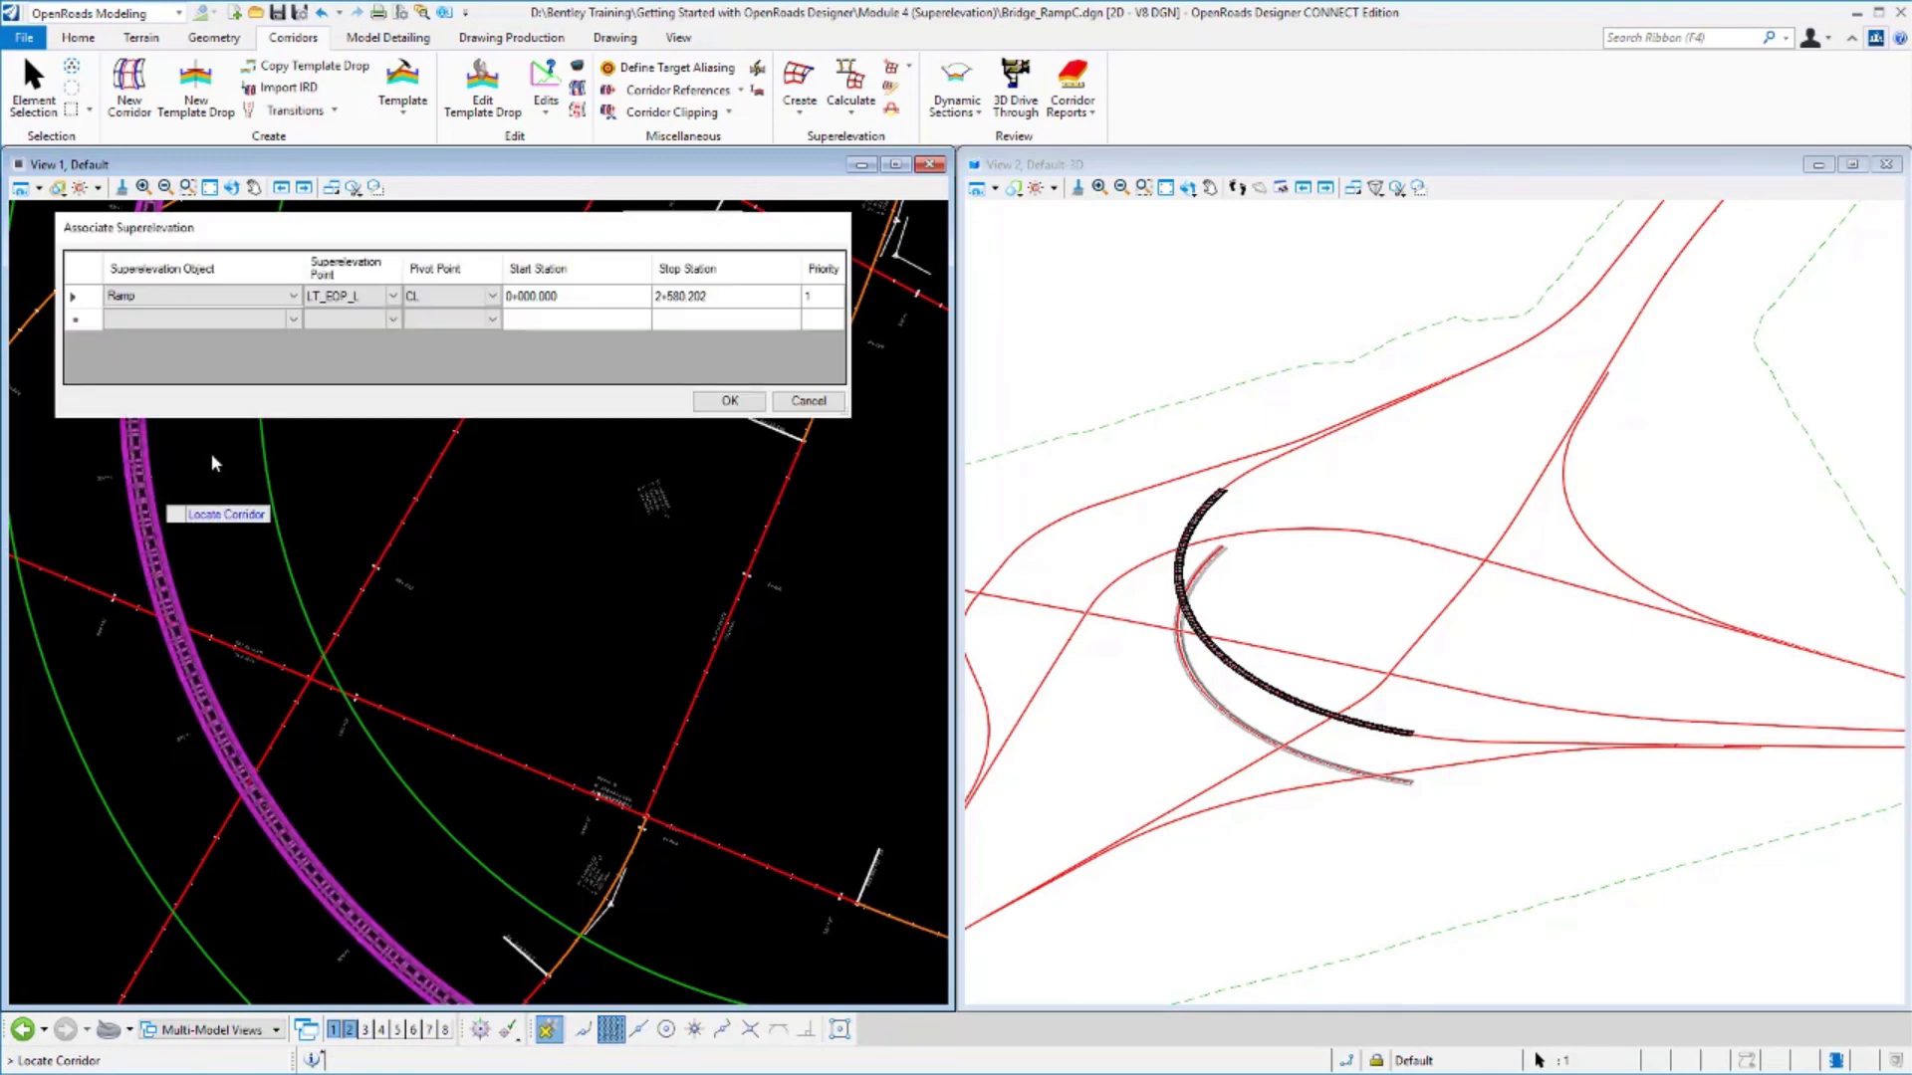
click(730, 400)
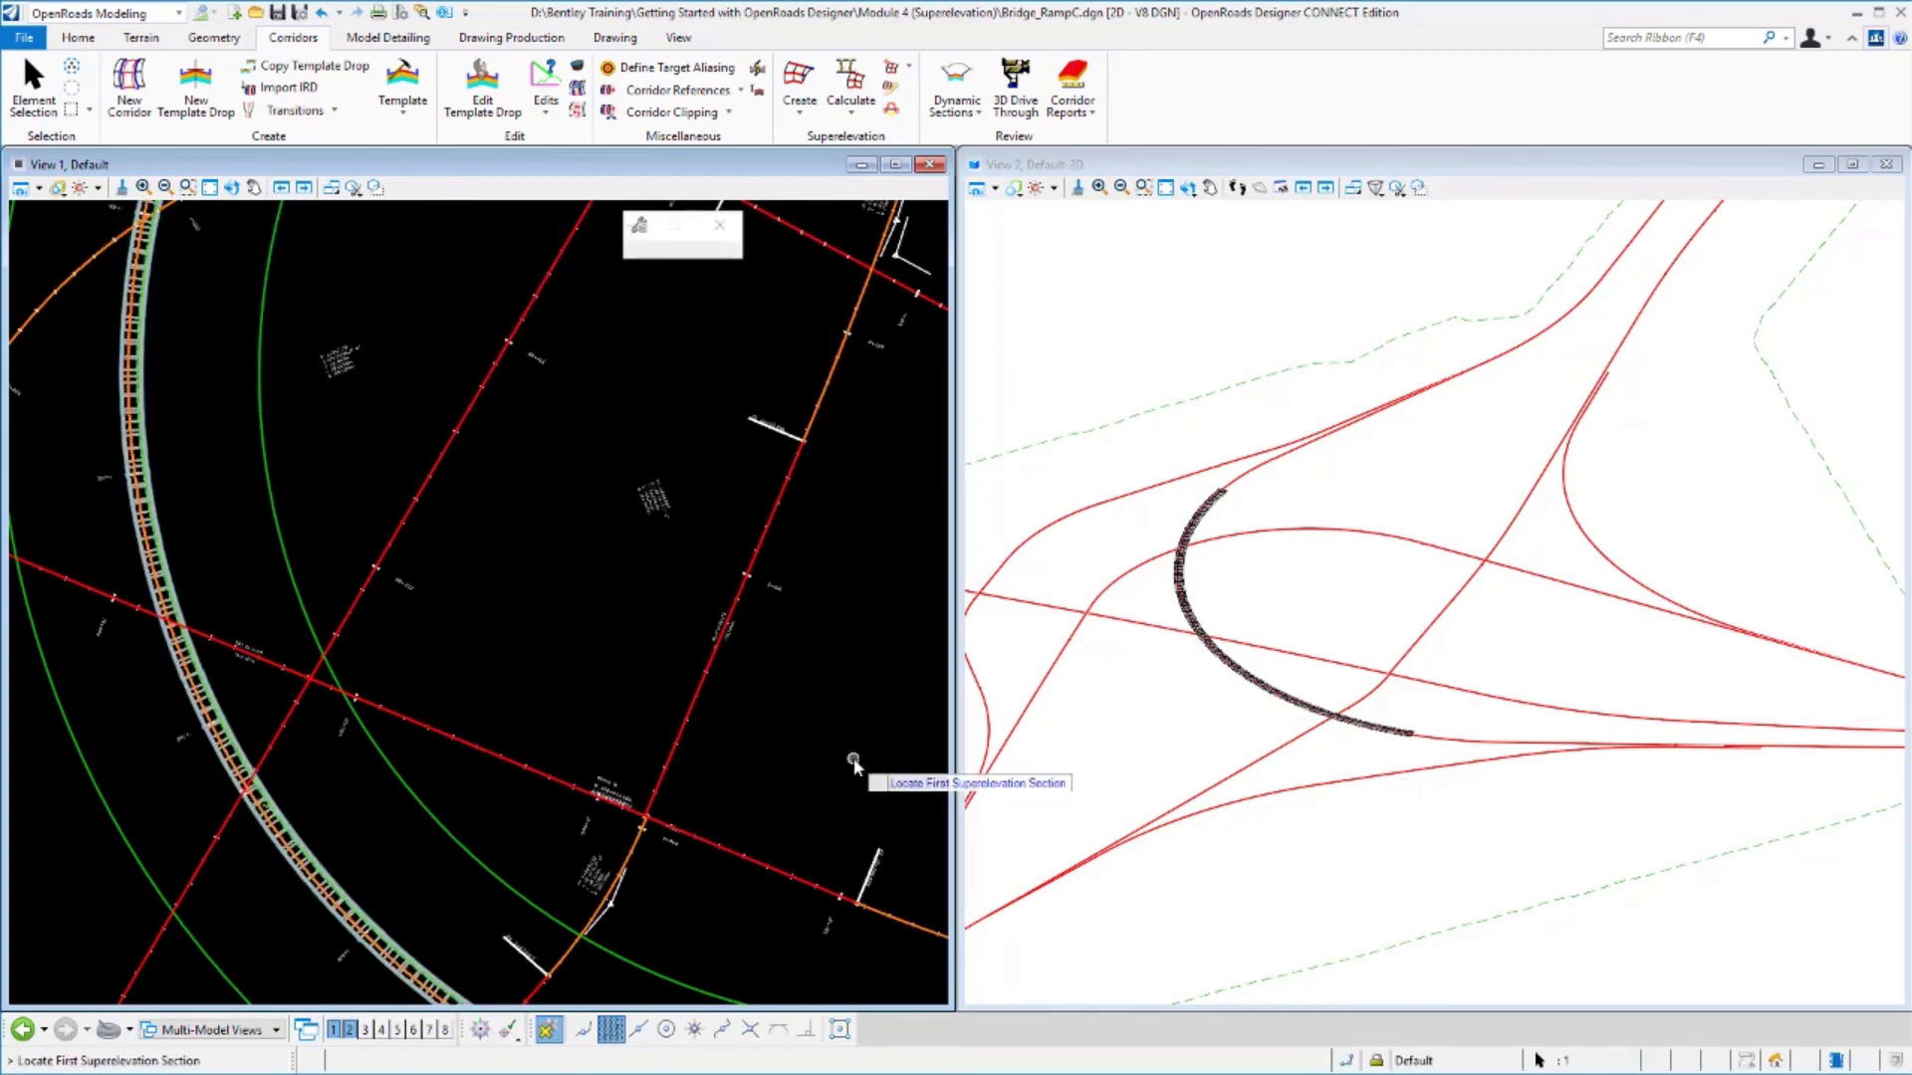
Open Corridor_RampC.dgn from the Module 4 (Superelevation) folder and examine in 3D the joint where the bridge deck meets the roadway corridor.
scroll(1404, 742, up, 5)
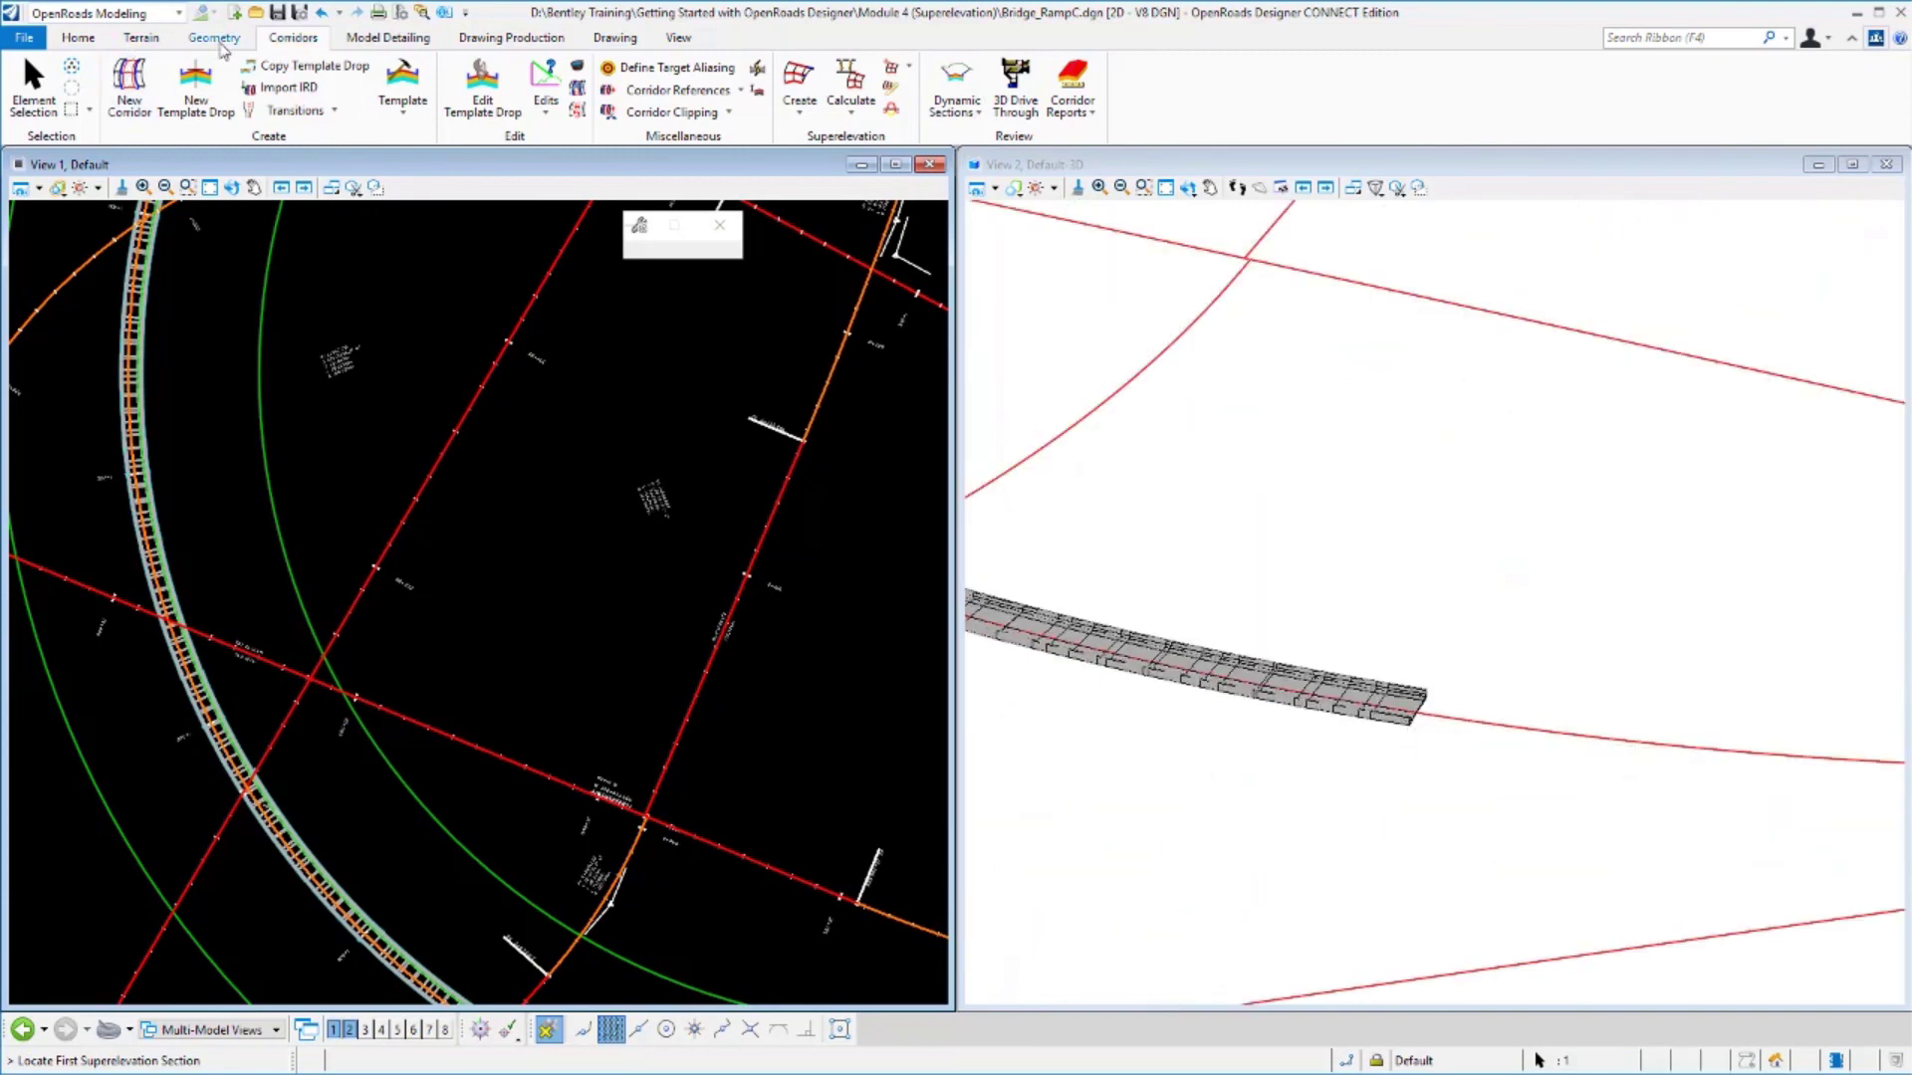
click(255, 12)
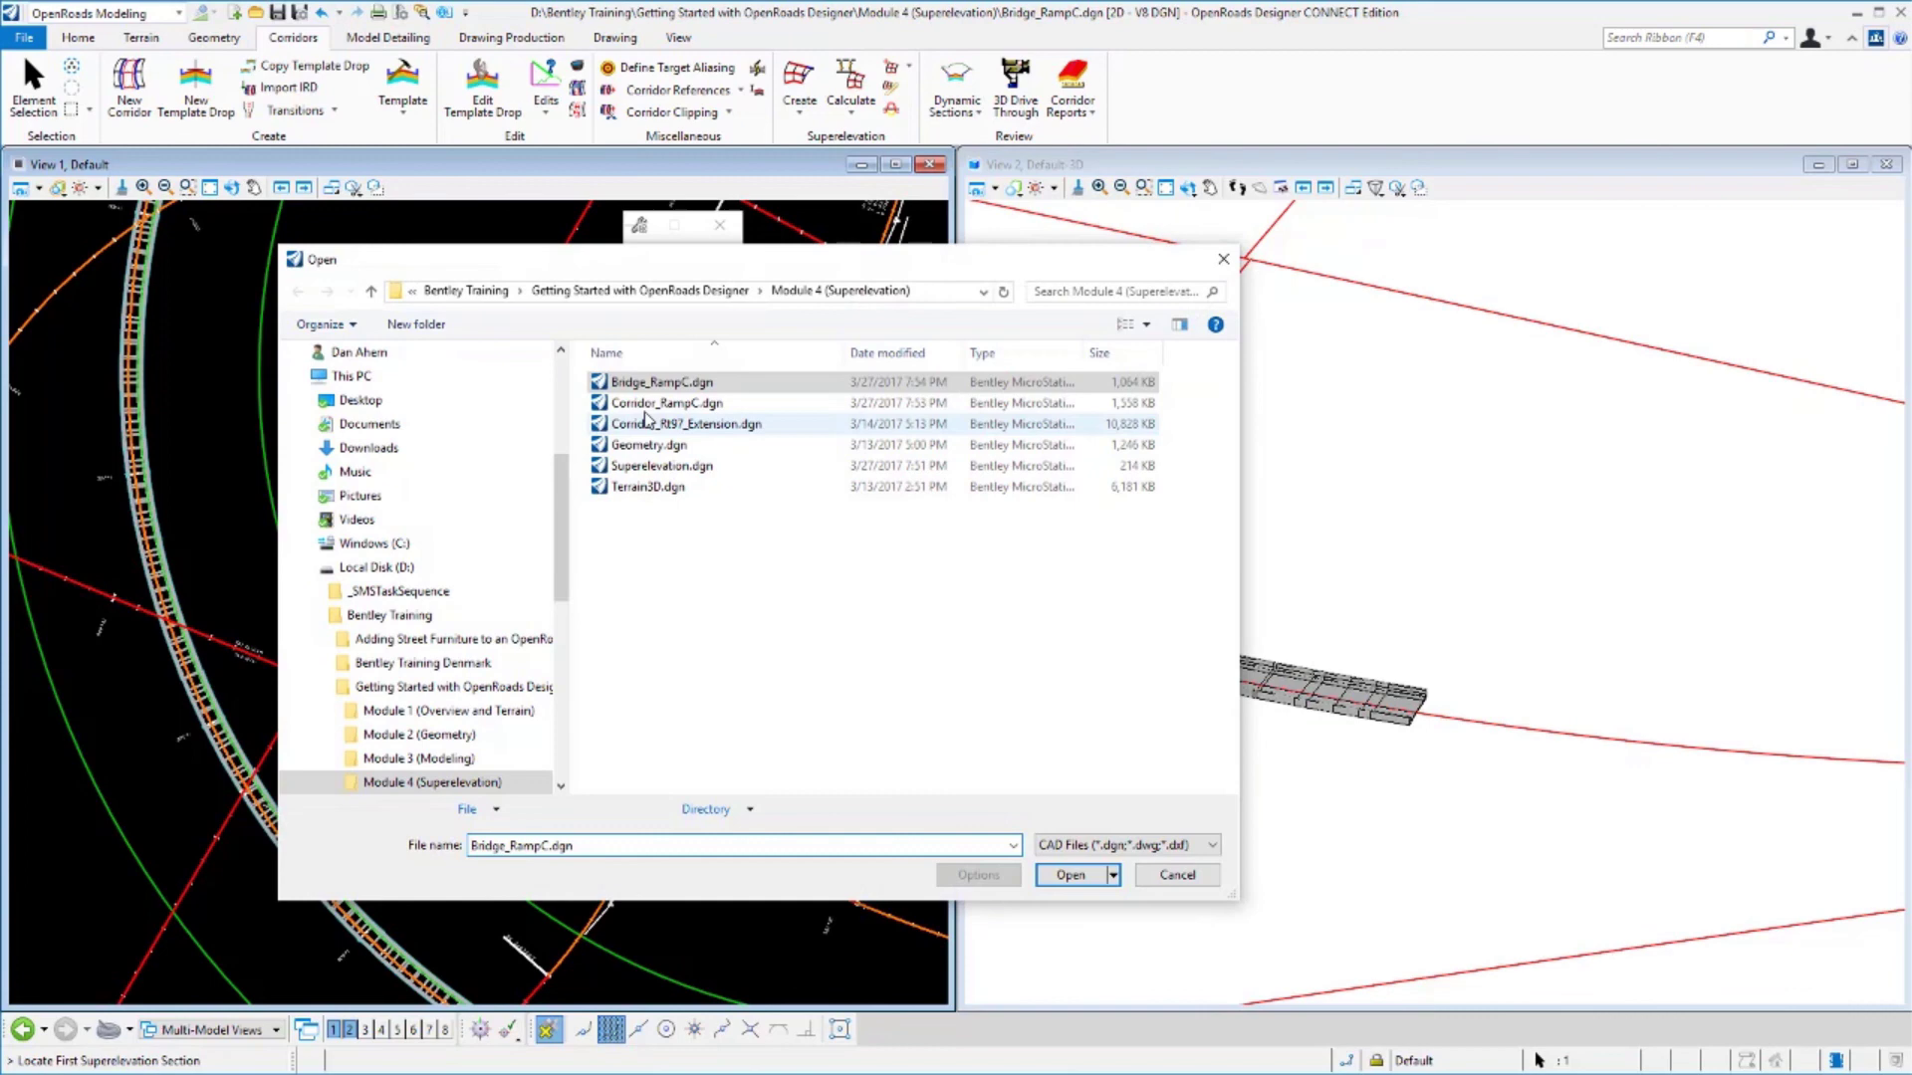
double_click(665, 402)
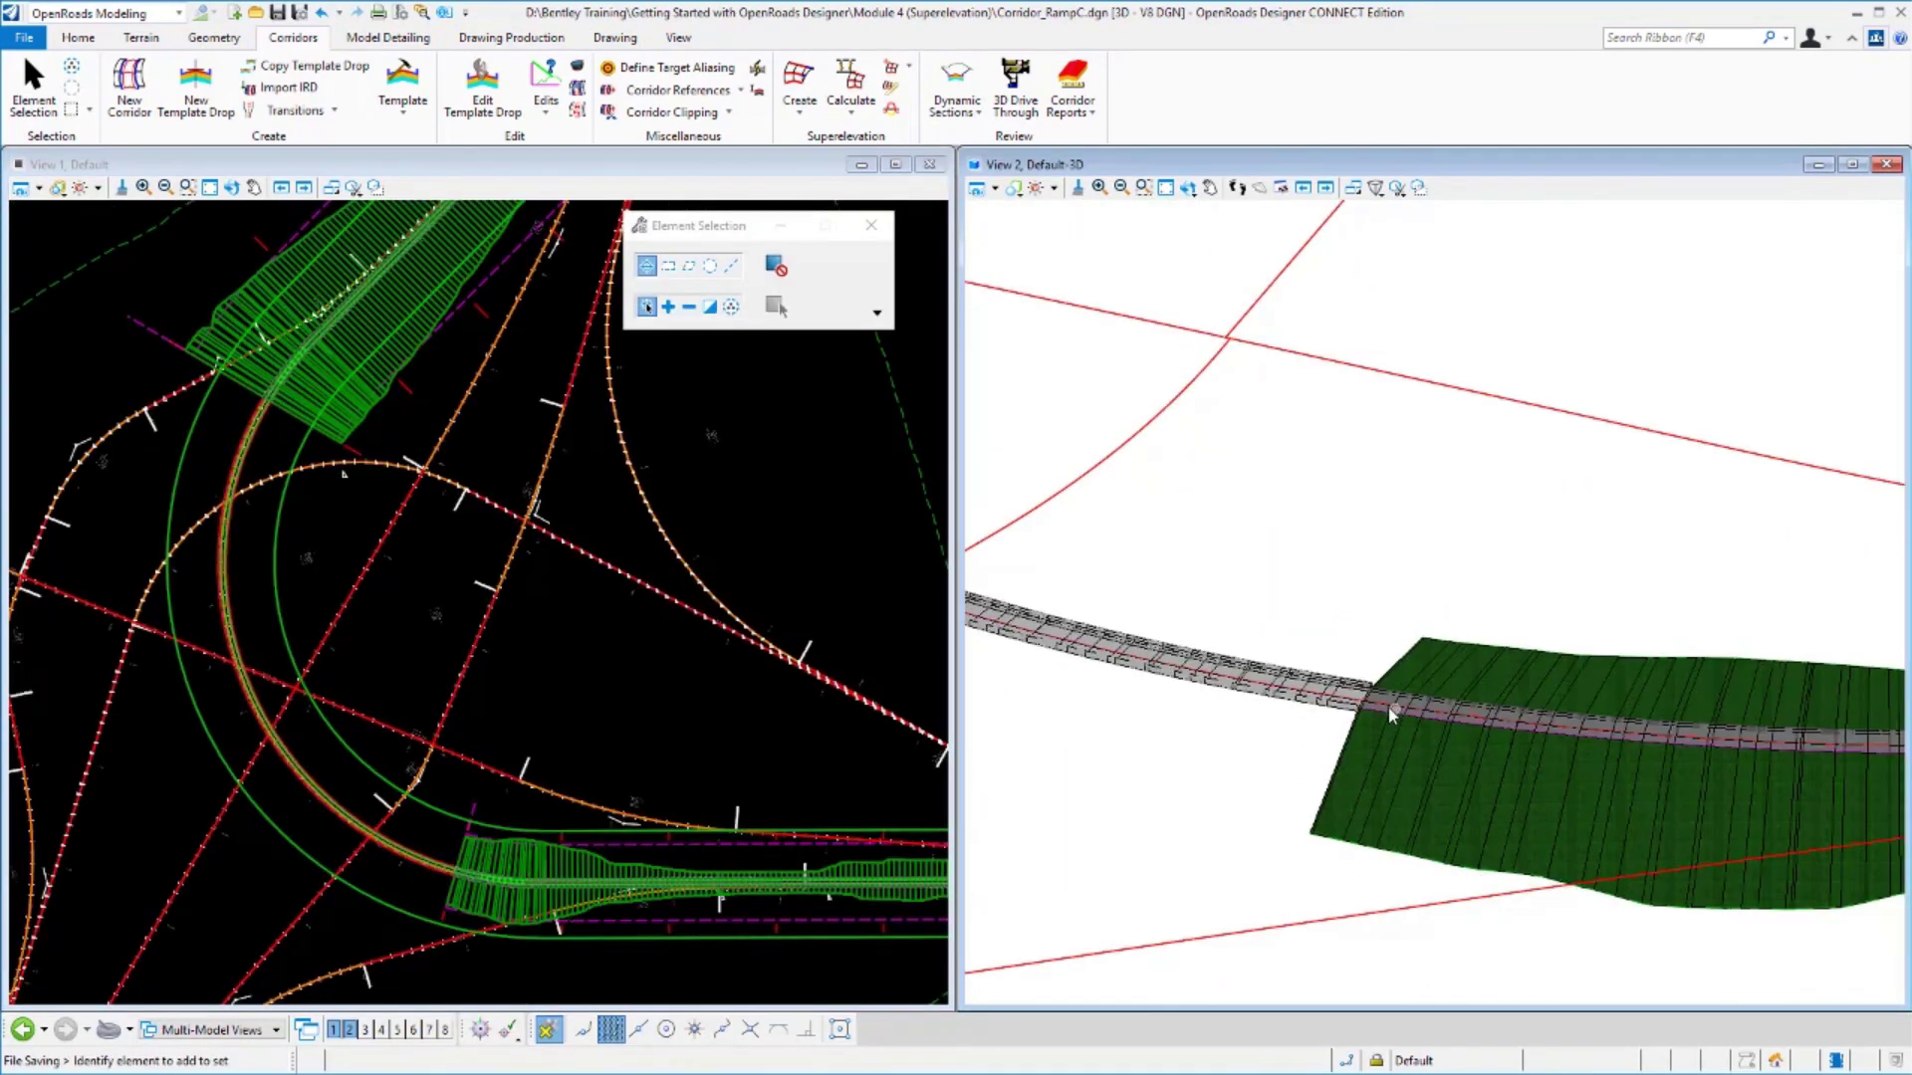
scroll(1384, 717, up, 6)
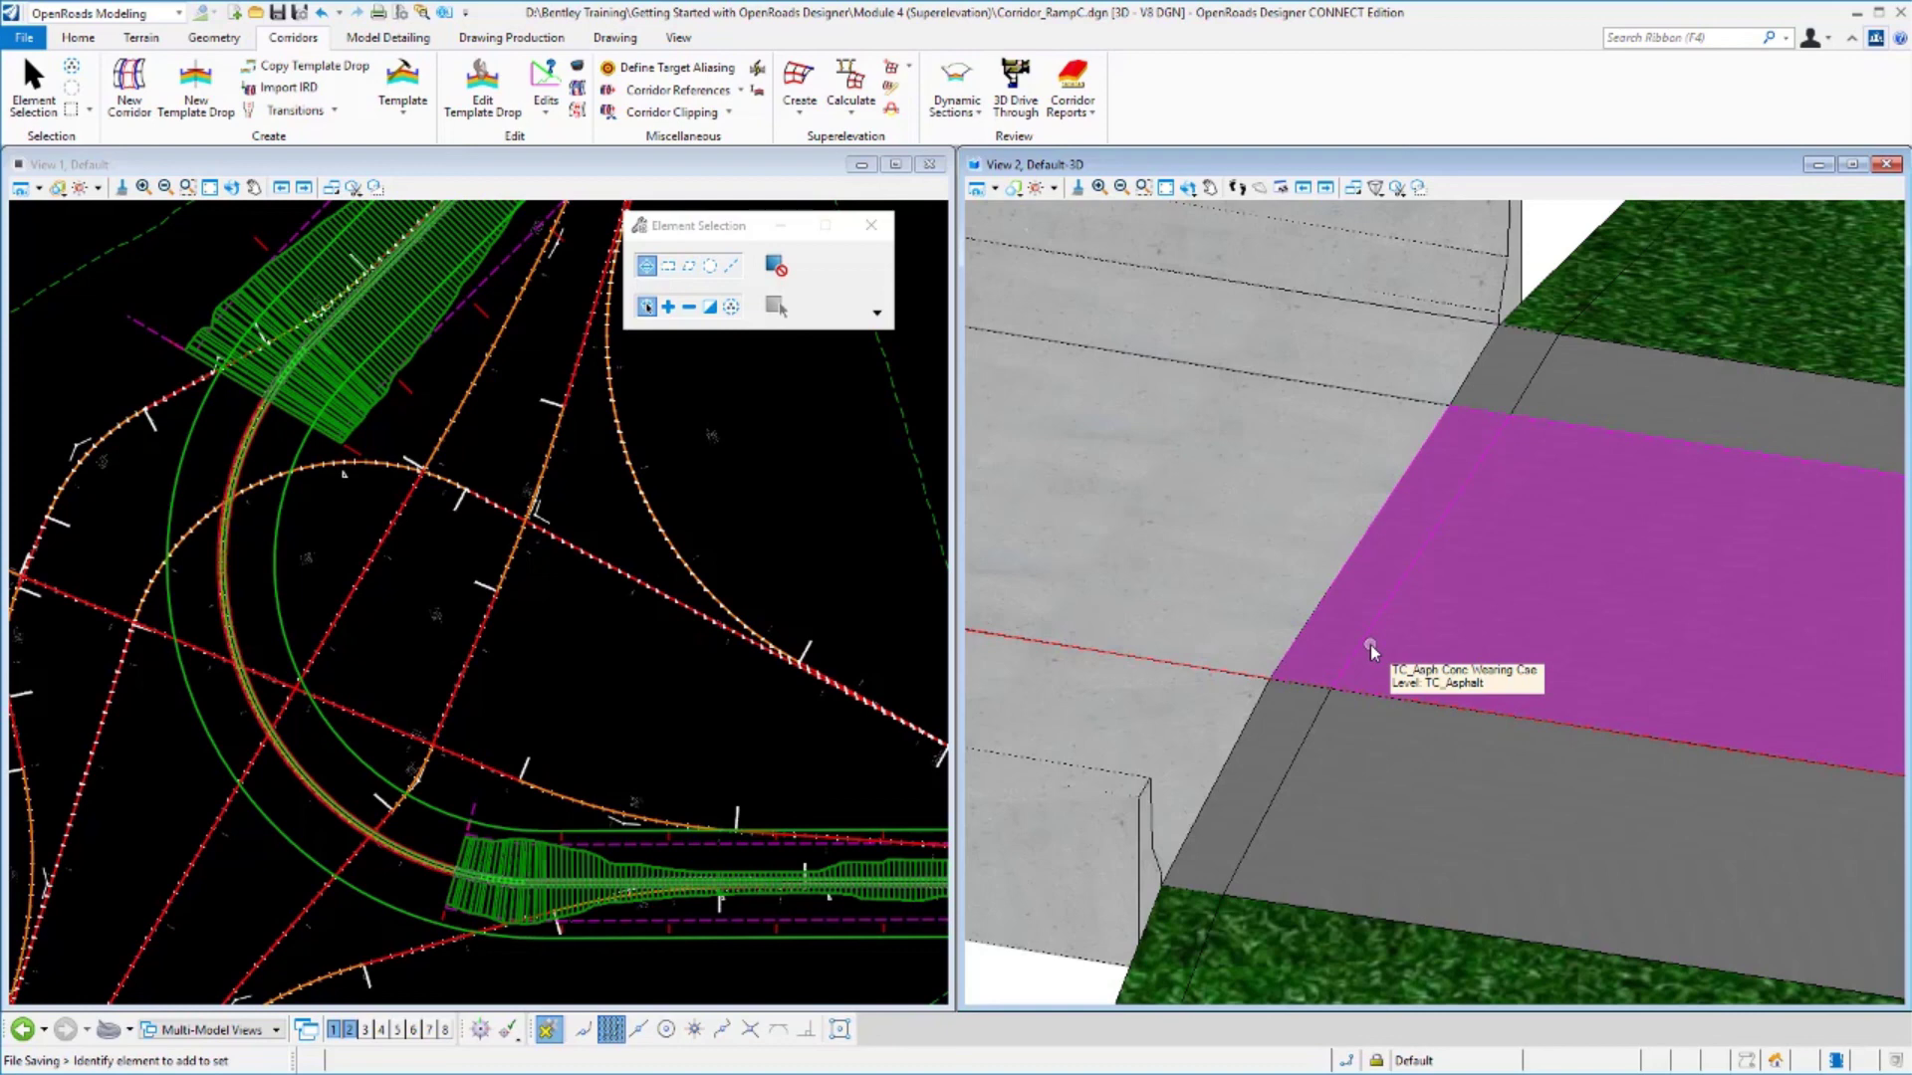
scroll(1370, 652, down, 5)
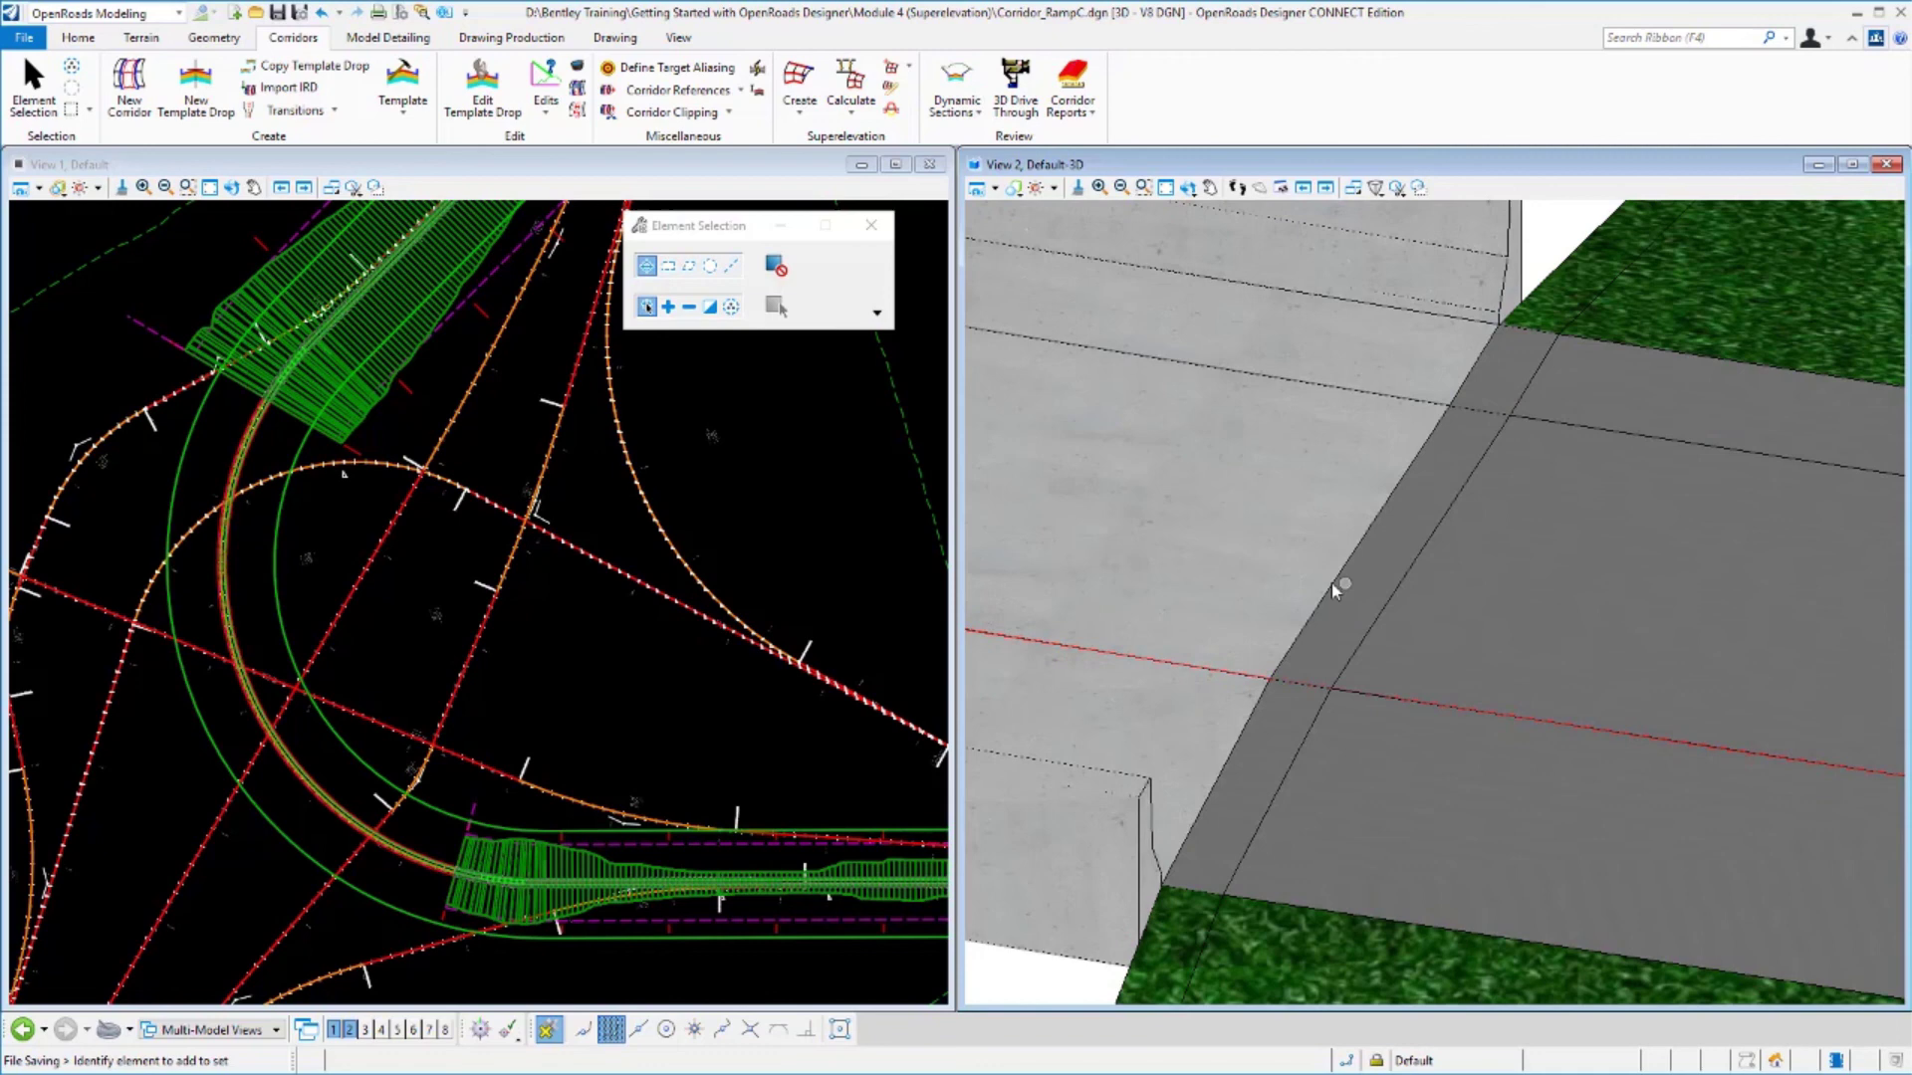
scroll(1354, 585, down, 2)
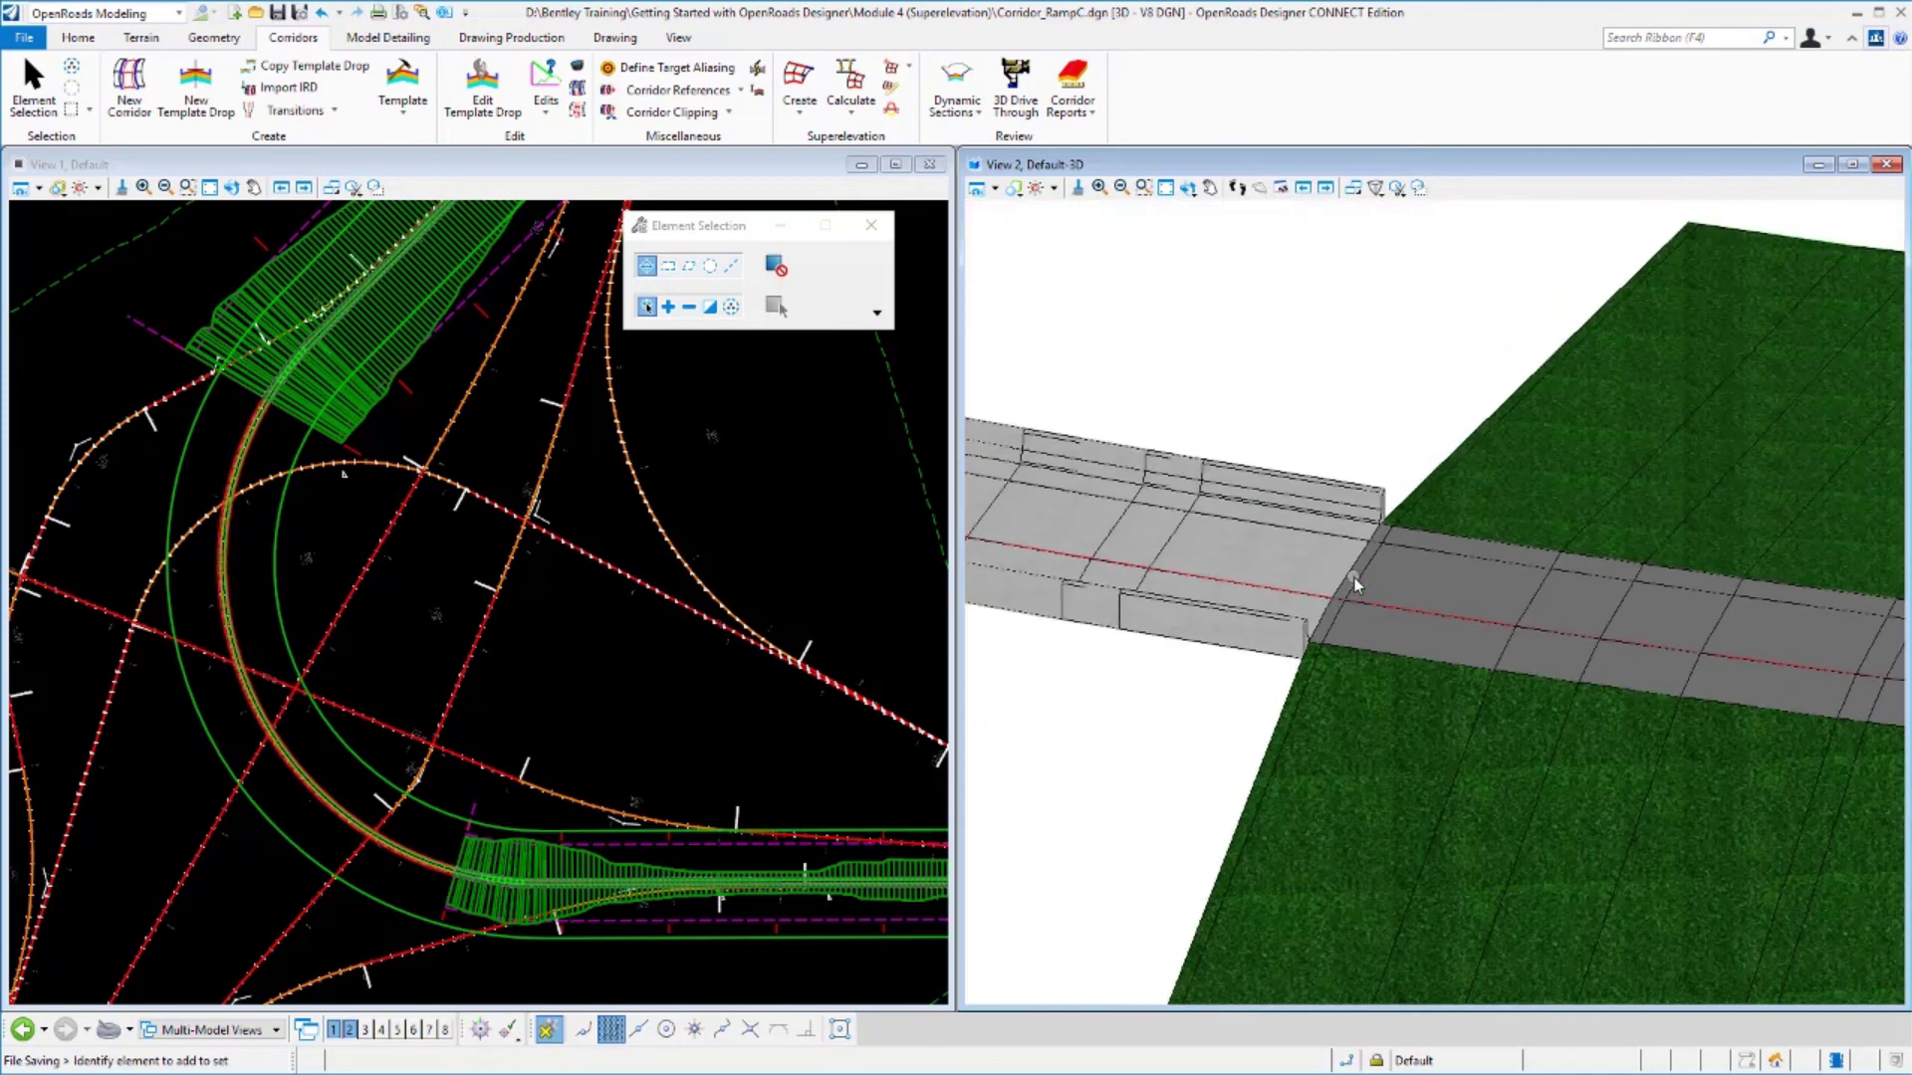